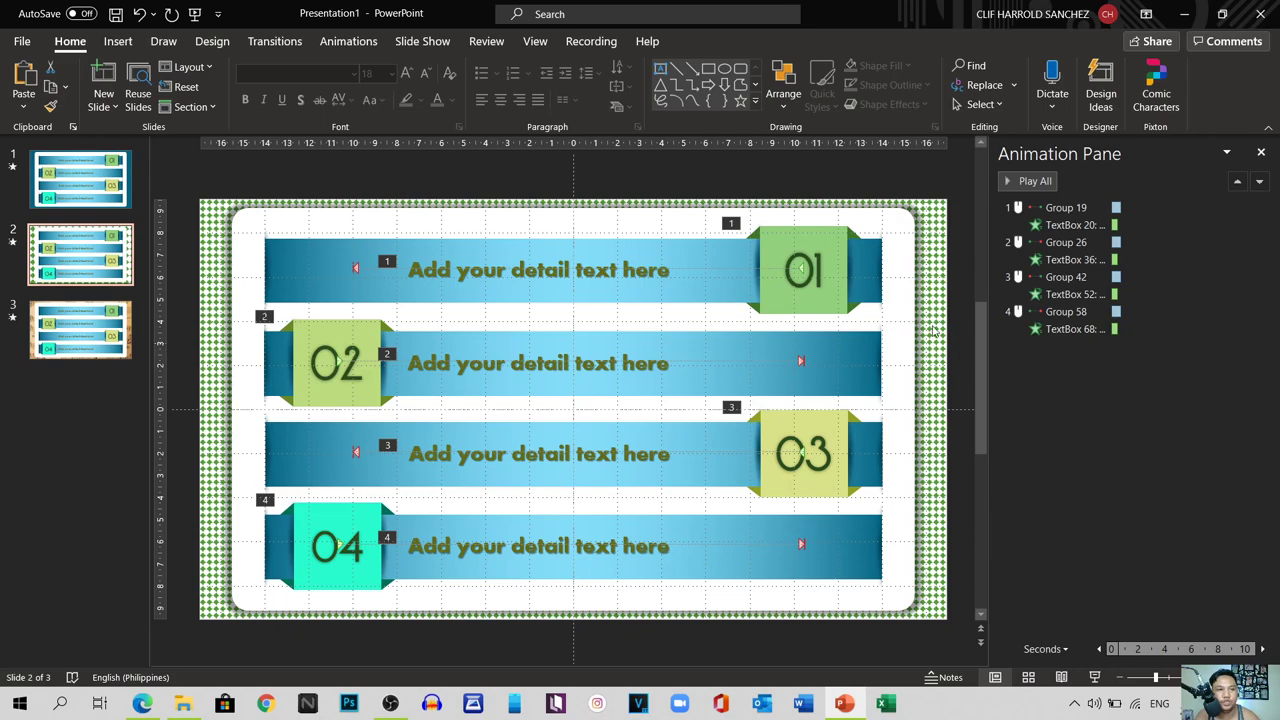
Step: Play the slide show from slide 1 to preview the numbered banner infographic
{"action": "left_click", "coordinate": [195, 13]}
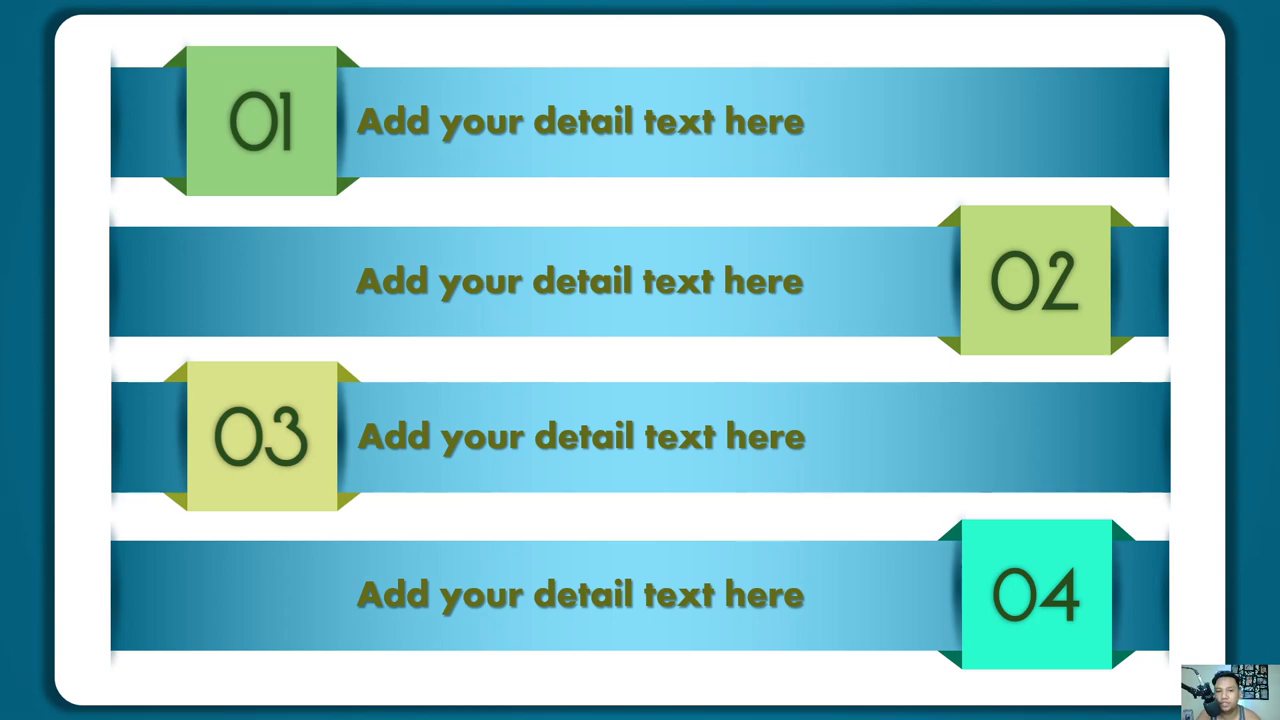
Step: Step through each slide's banner animations until the show ends
{"action": "key", "text": "Right"}
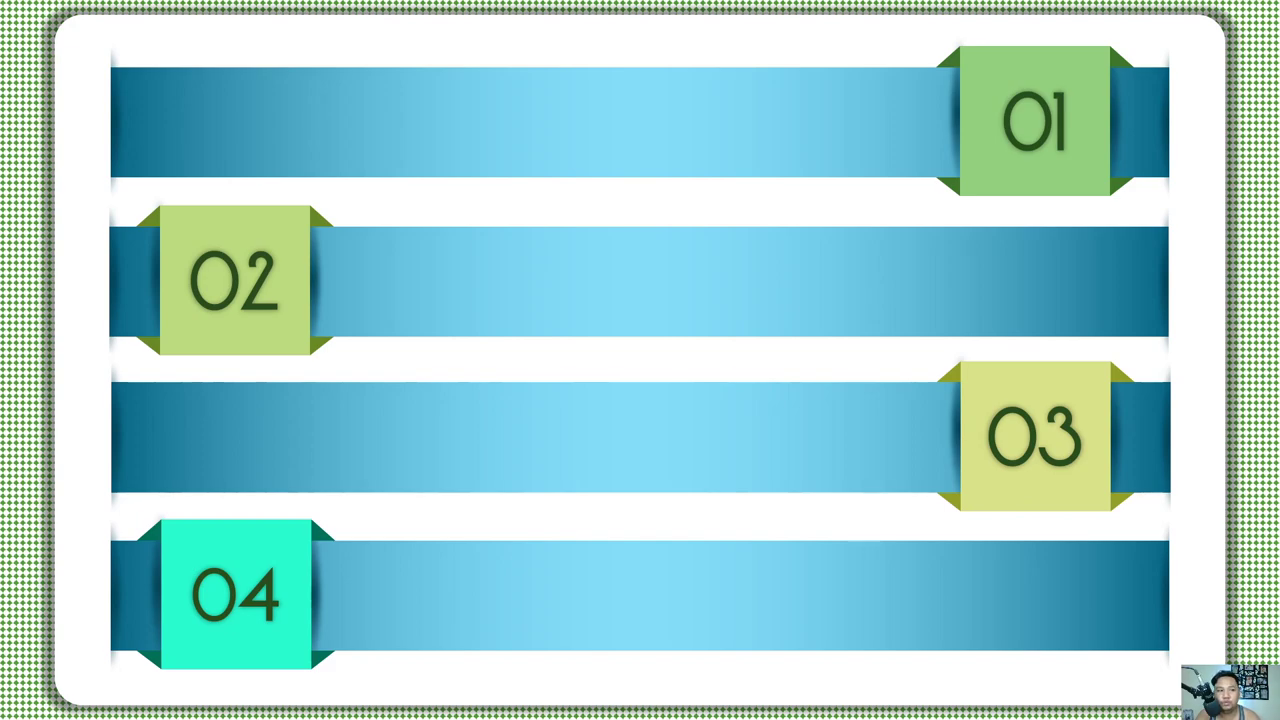
{"action": "key", "text": "Right"}
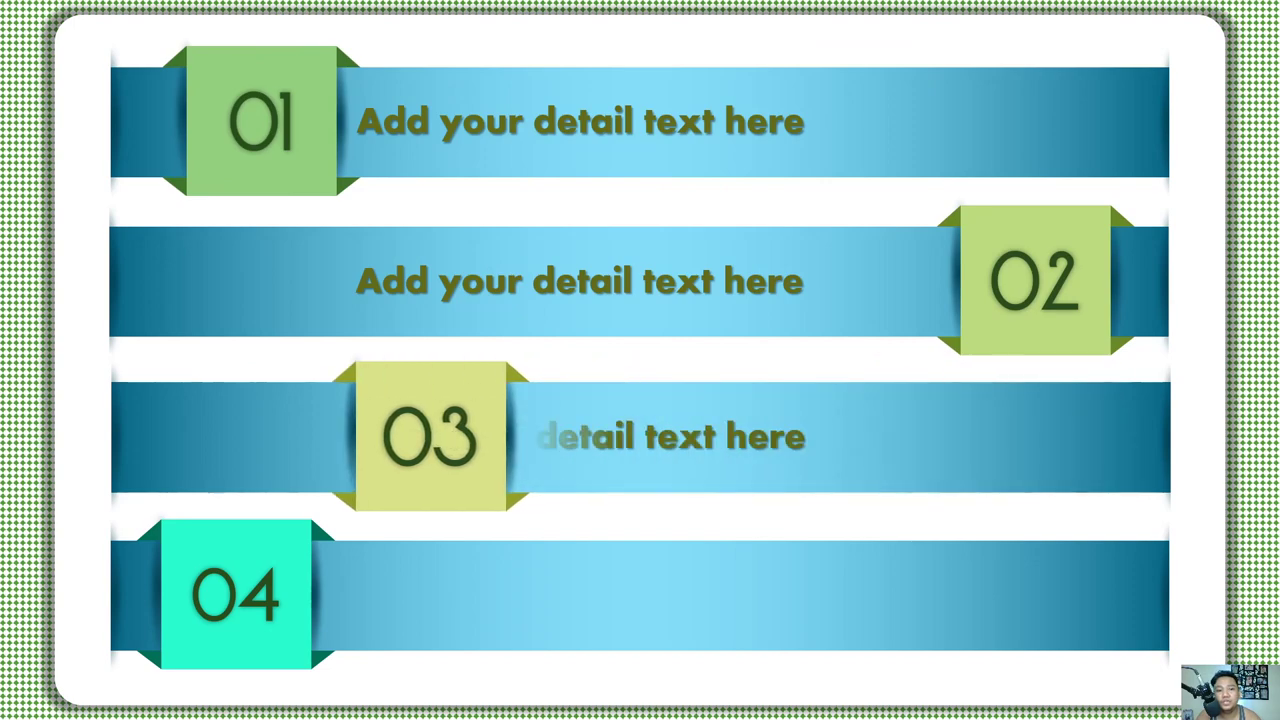
{"action": "key", "text": "Right"}
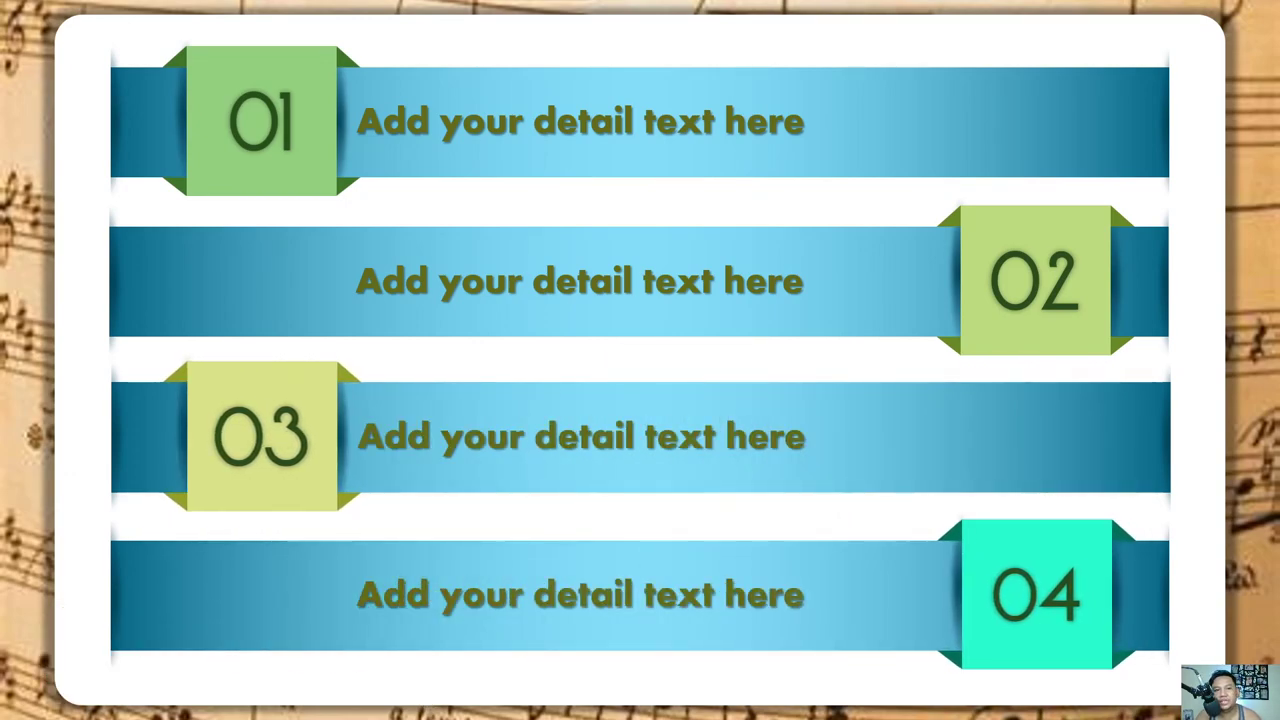
{"action": "key", "text": "Right"}
{"action": "key", "text": "Right"}
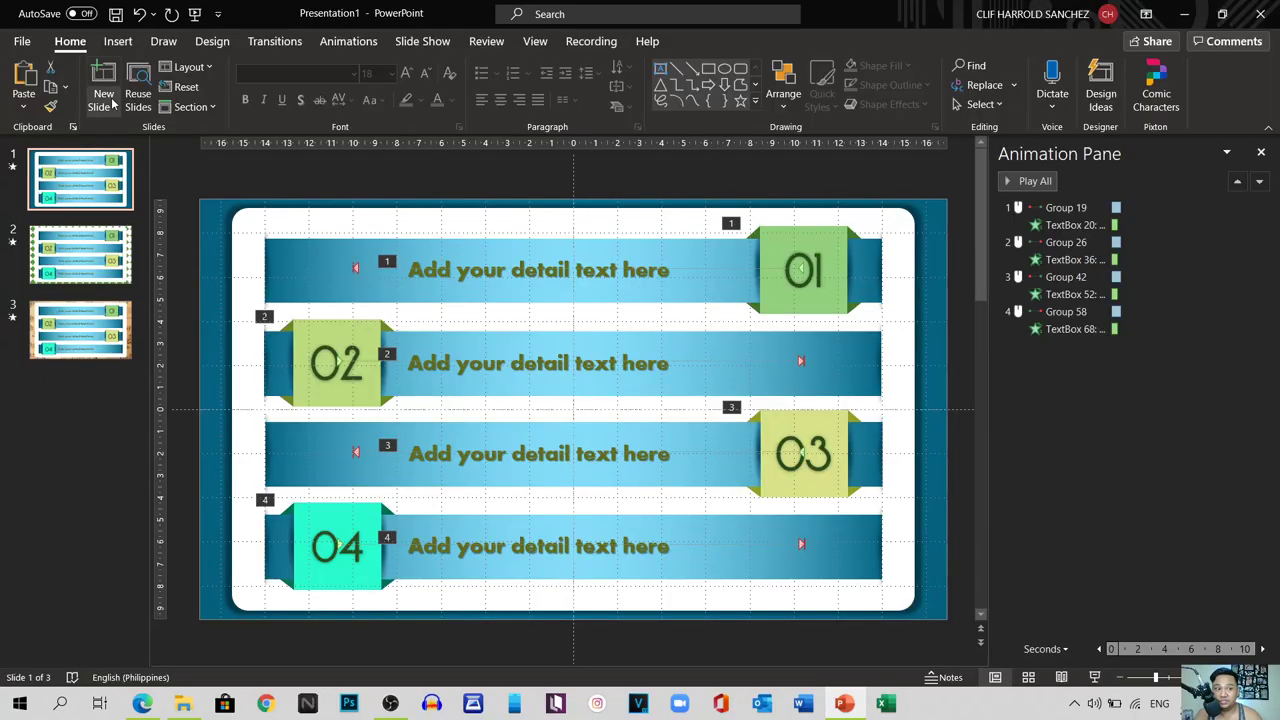
Step: Insert a blank slide 2 and switch its background to a gradient fill
{"action": "left_click", "coordinate": [104, 78]}
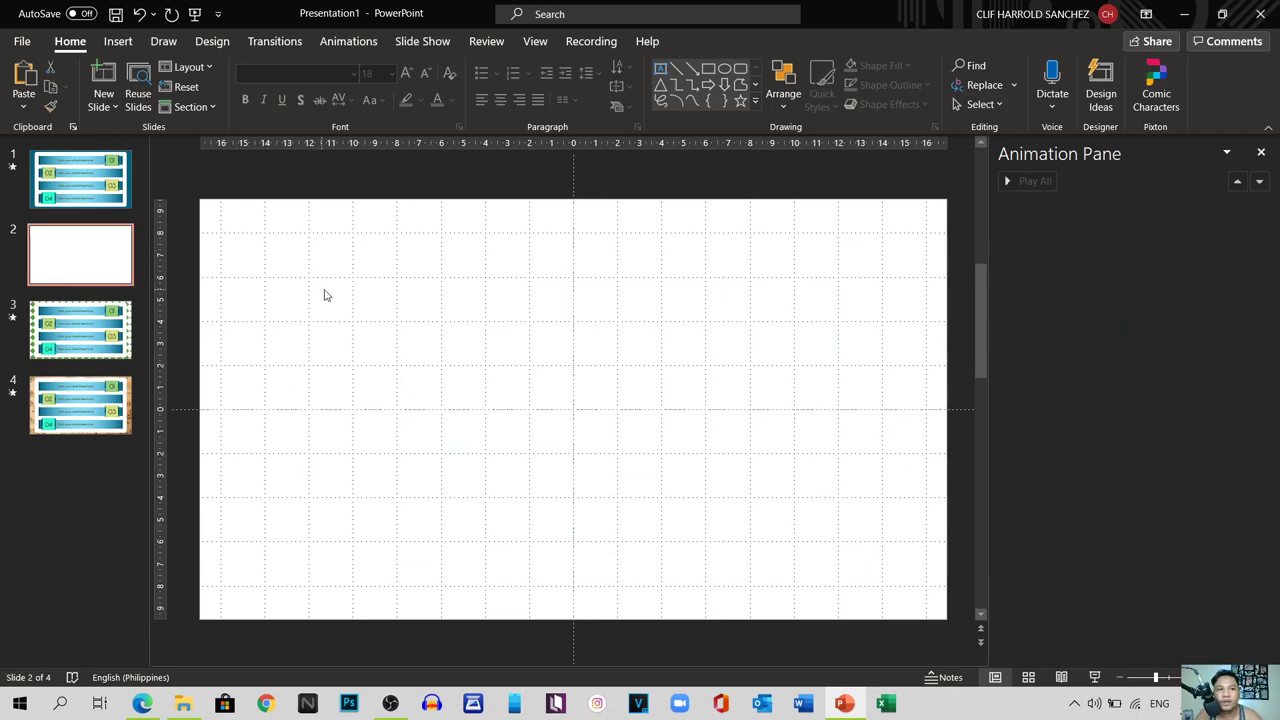
{"action": "left_click", "coordinate": [210, 42]}
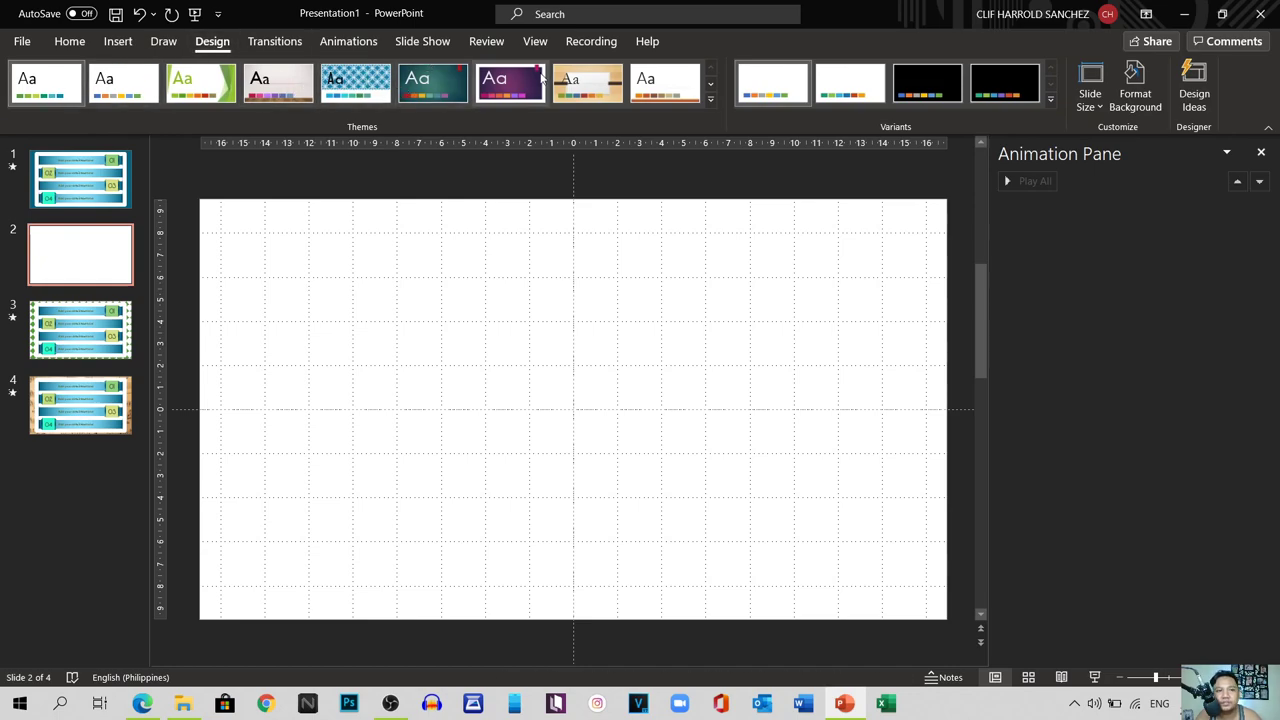
{"action": "left_click", "coordinate": [1135, 92]}
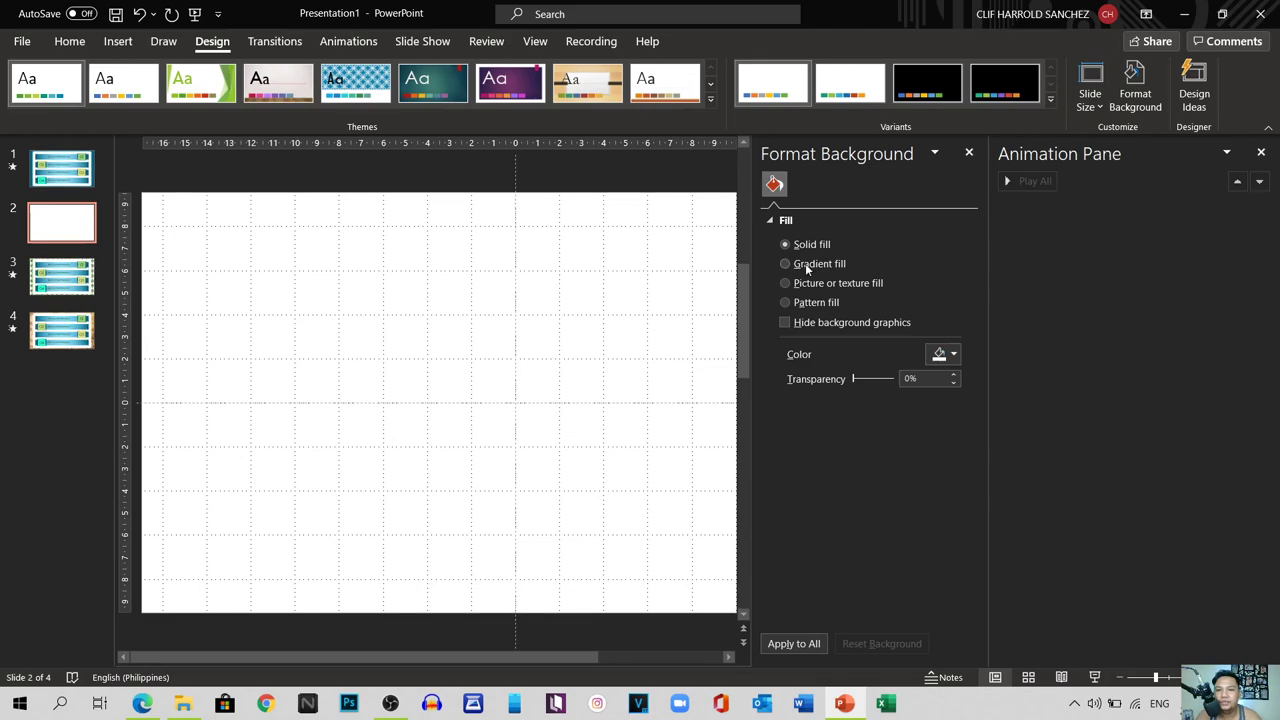
{"action": "left_click", "coordinate": [788, 263]}
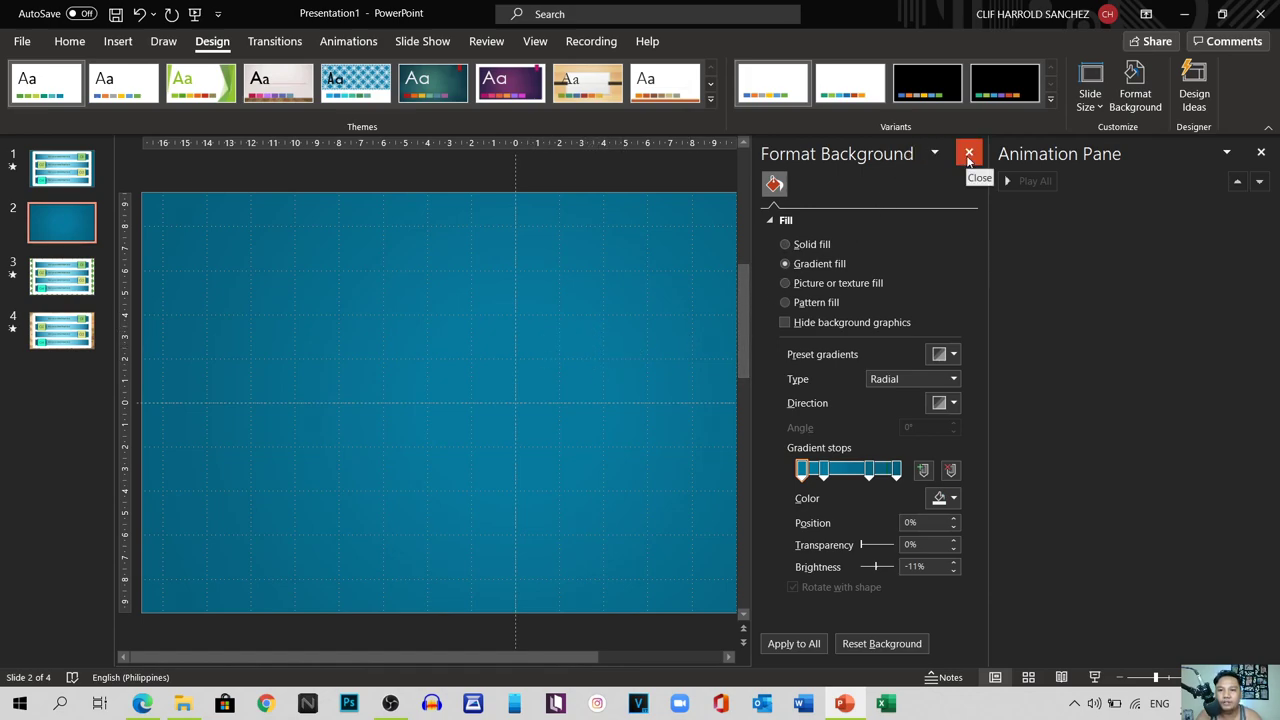
{"action": "left_click", "coordinate": [1261, 152]}
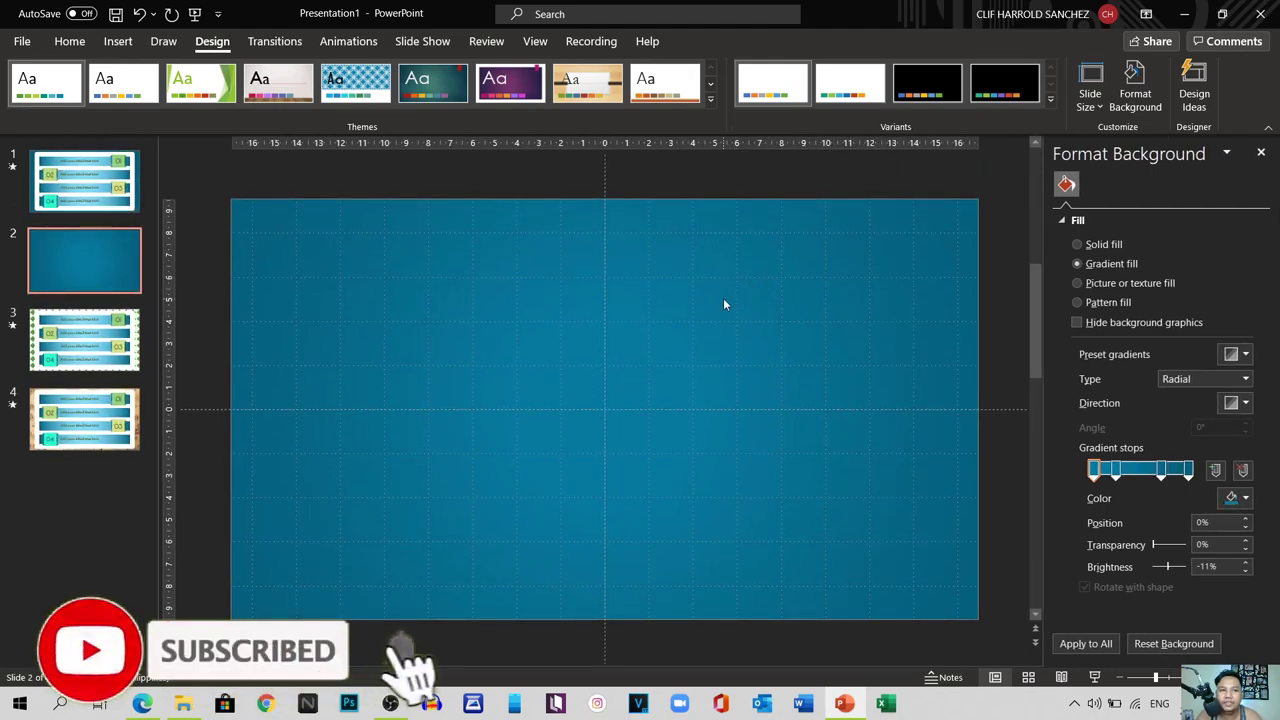
{"action": "left_click", "coordinate": [1051, 102]}
{"action": "mouse_move", "coordinate": [914, 127]}
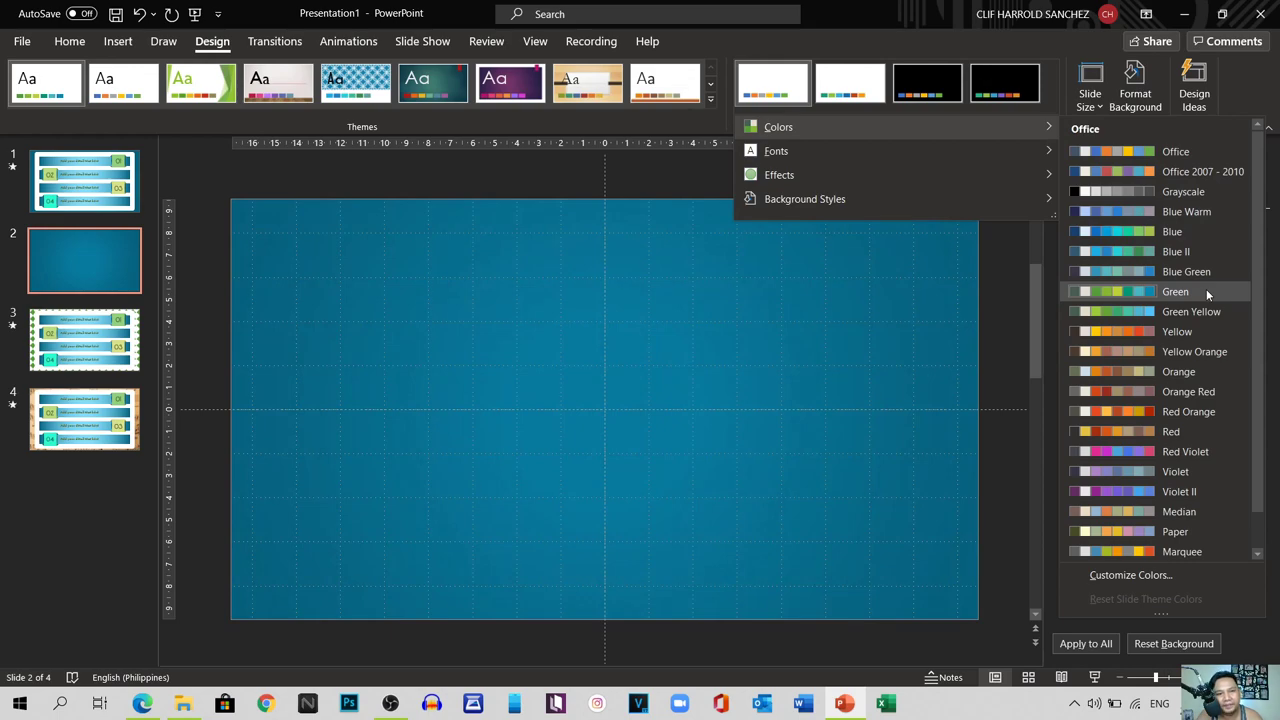
{"action": "left_click", "coordinate": [1176, 291]}
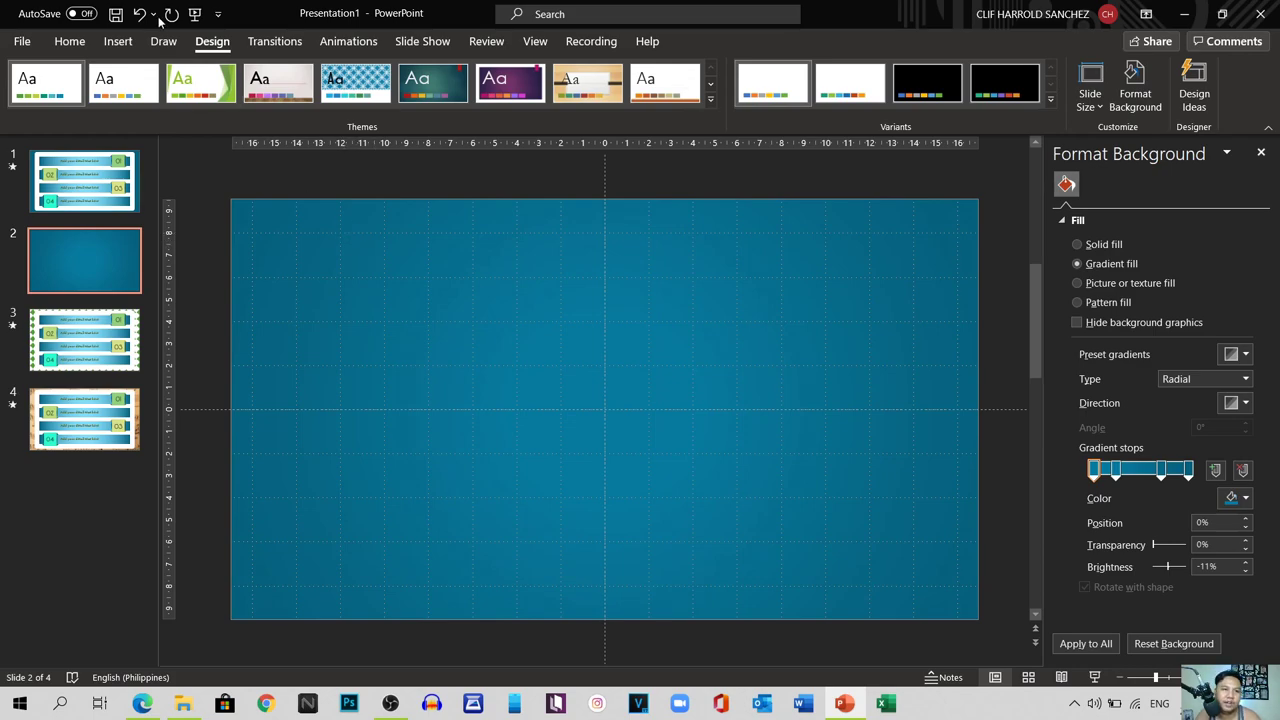
{"action": "left_click", "coordinate": [118, 42]}
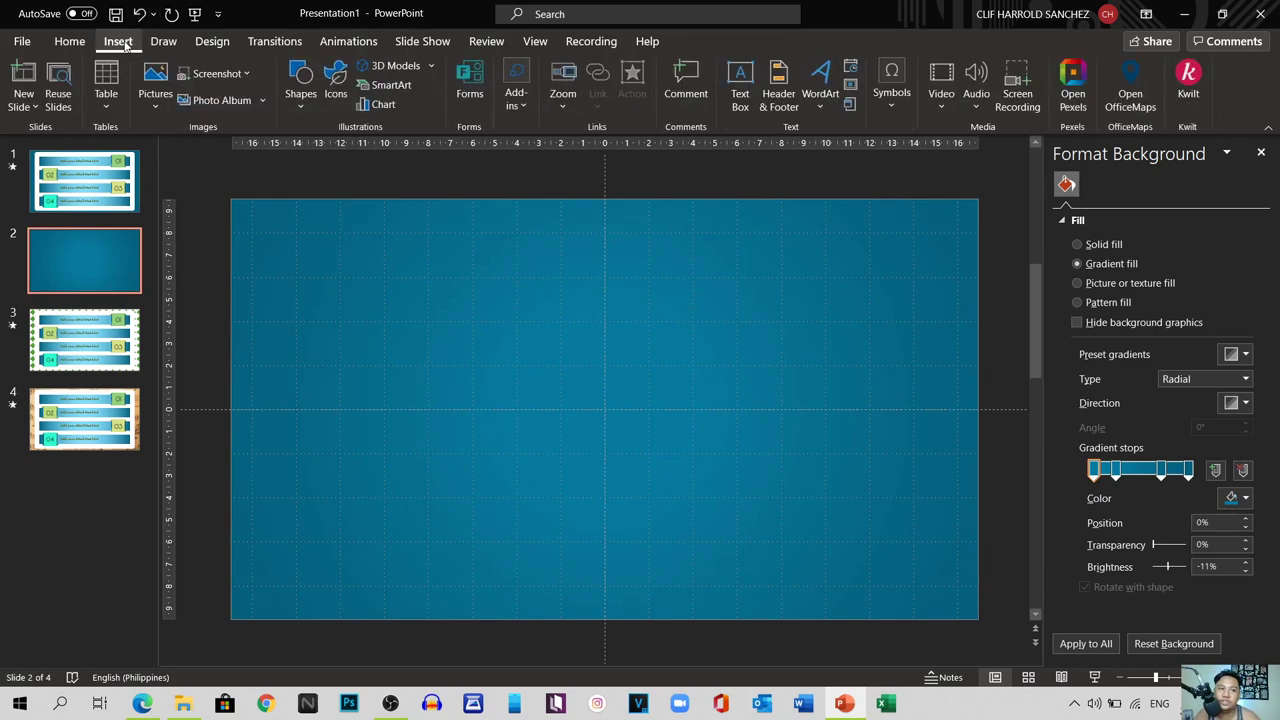
Step: Draw a rounded rectangle covering most of slide 2 with less rounded corners
{"action": "left_click", "coordinate": [301, 106]}
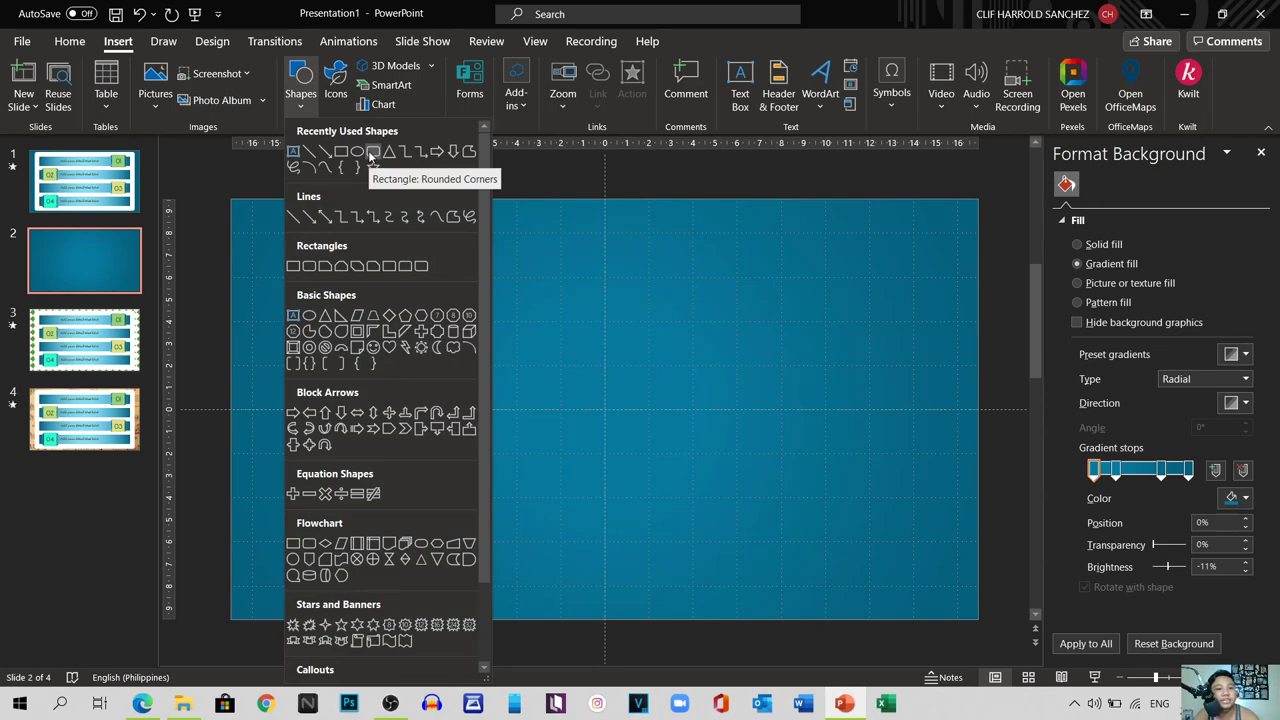
{"action": "left_click", "coordinate": [371, 153]}
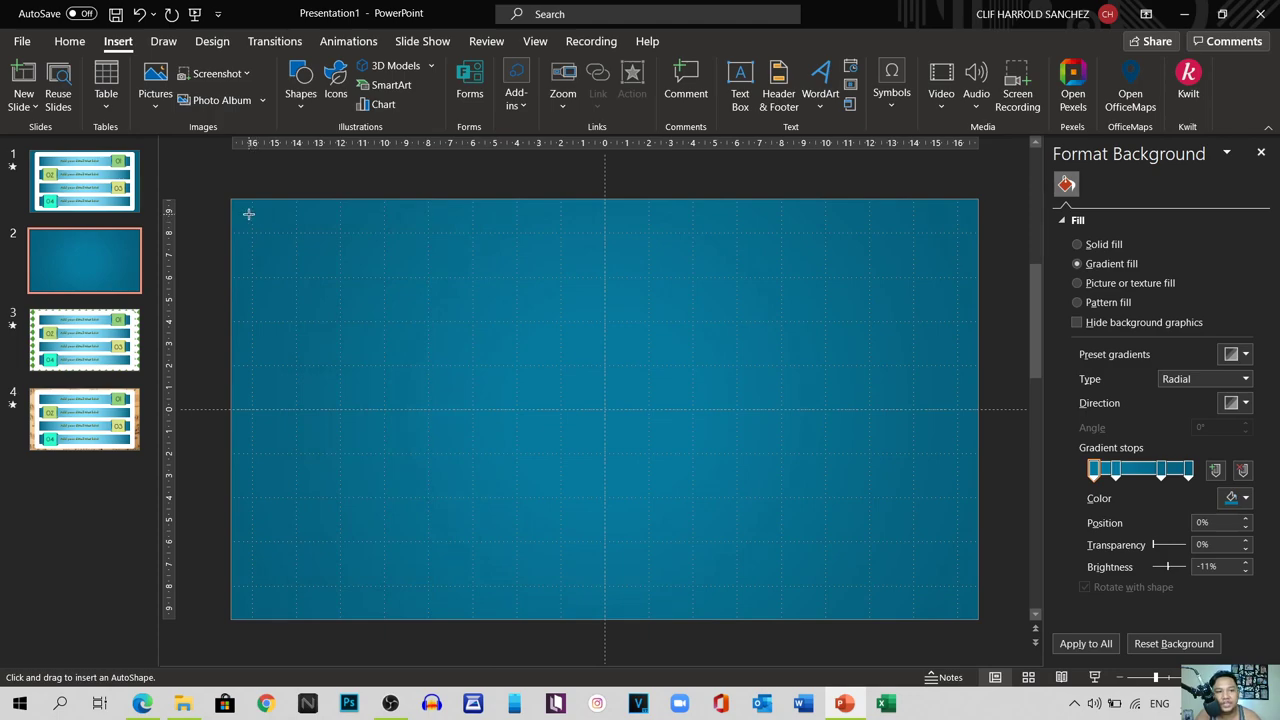
{"action": "mouse_move", "coordinate": [250, 213]}
{"action": "left_mouse_down"}
{"action": "mouse_move", "coordinate": [263, 234]}
{"action": "mouse_move", "coordinate": [564, 373]}
{"action": "mouse_move", "coordinate": [931, 569]}
{"action": "mouse_move", "coordinate": [968, 609]}
{"action": "left_mouse_up"}
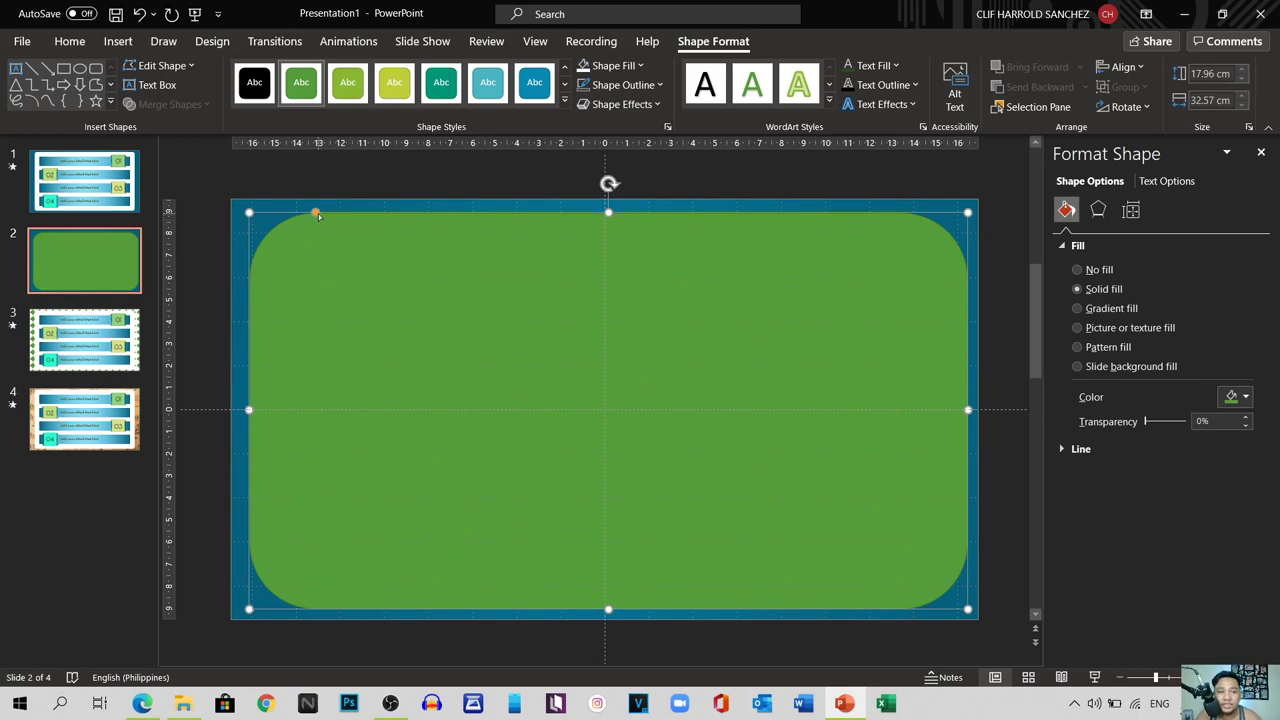
{"action": "left_click_drag", "start_coordinate": [315, 213], "coordinate": [270, 212]}
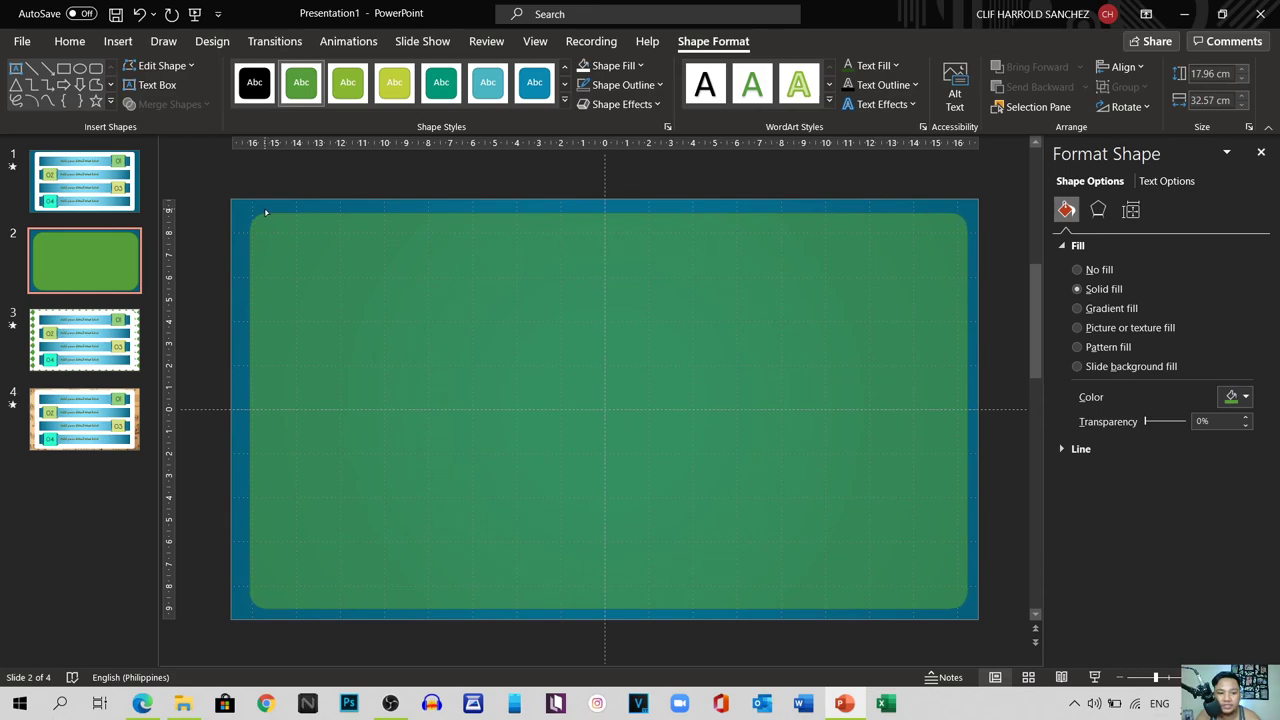
{"action": "left_click_drag", "start_coordinate": [265, 212], "coordinate": [266, 212]}
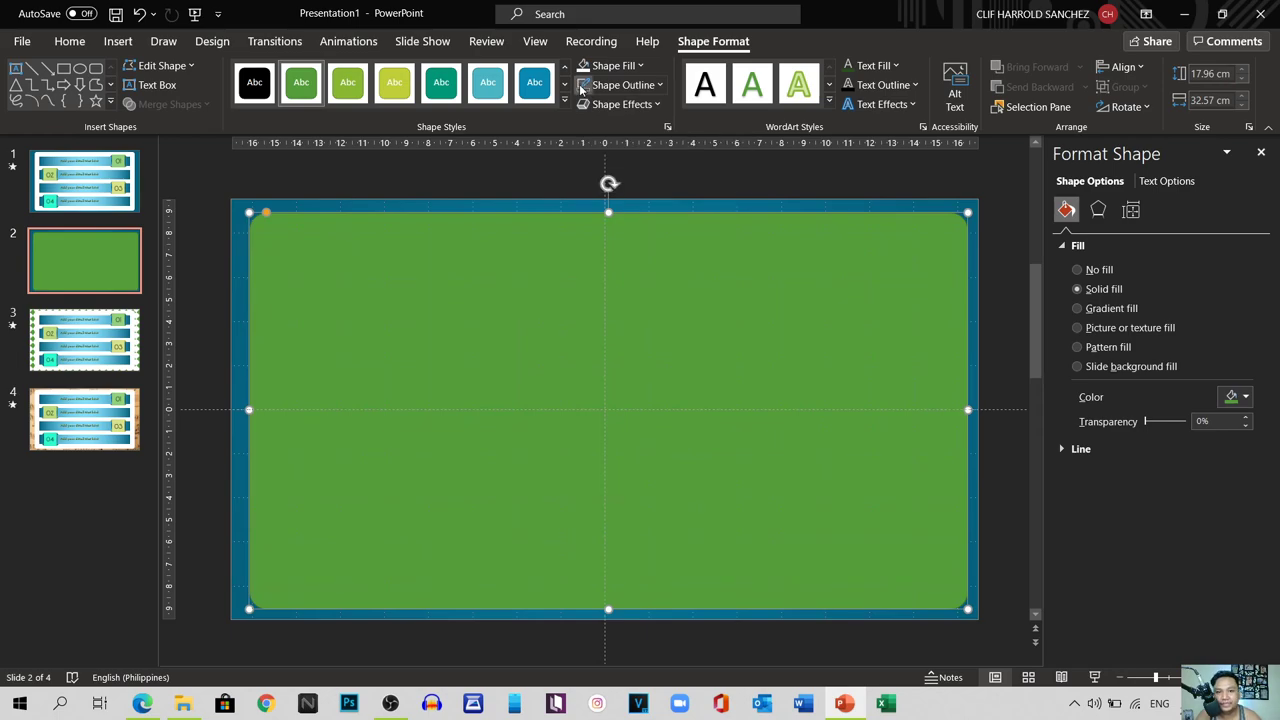
Step: Give the rounded rectangle no outline and a white fill
{"action": "left_click", "coordinate": [657, 87]}
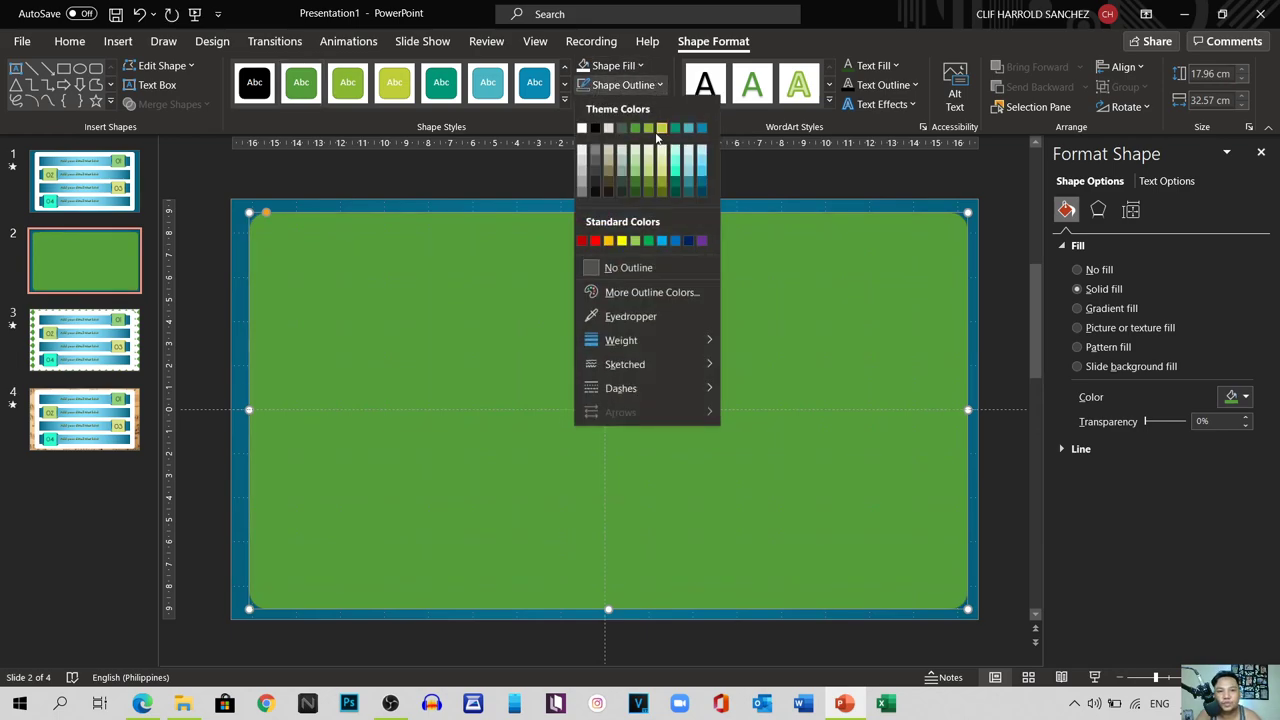
{"action": "left_click", "coordinate": [639, 266]}
{"action": "left_click", "coordinate": [637, 67]}
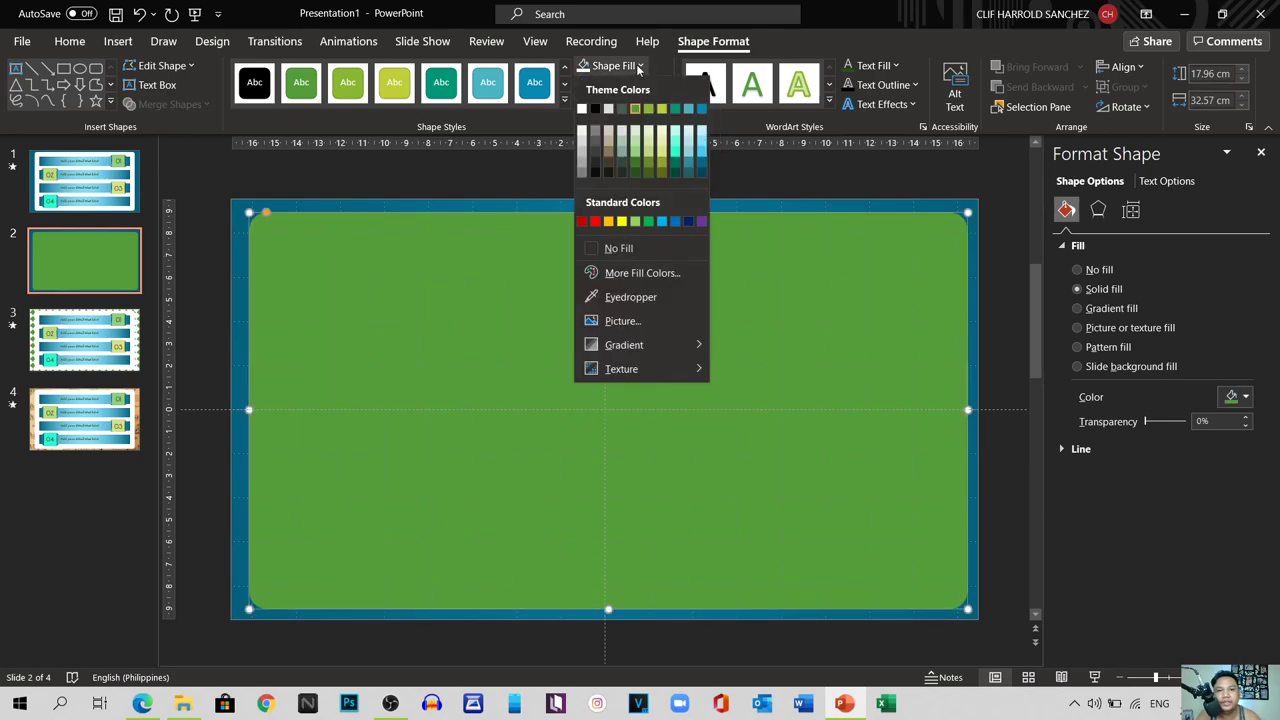
{"action": "left_click", "coordinate": [579, 116]}
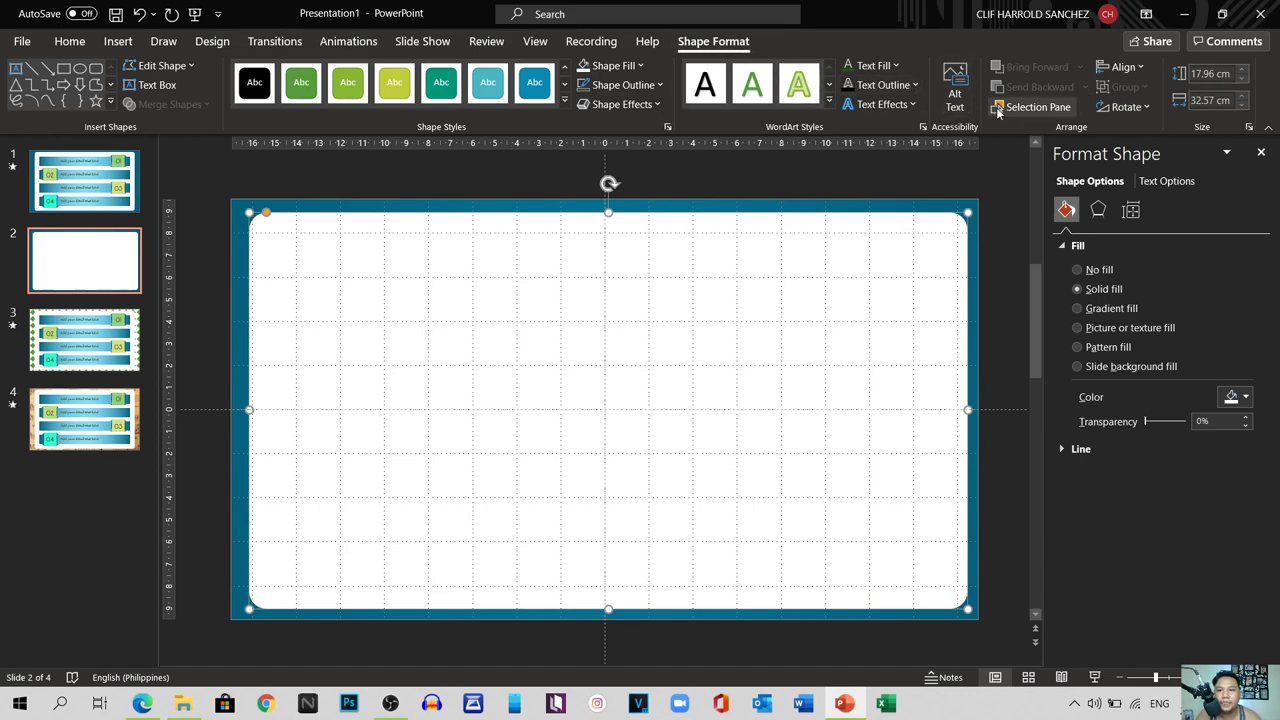
Step: Centre the white rectangle horizontally and vertically on the slide
{"action": "left_click", "coordinate": [1122, 67]}
{"action": "left_click", "coordinate": [1148, 116]}
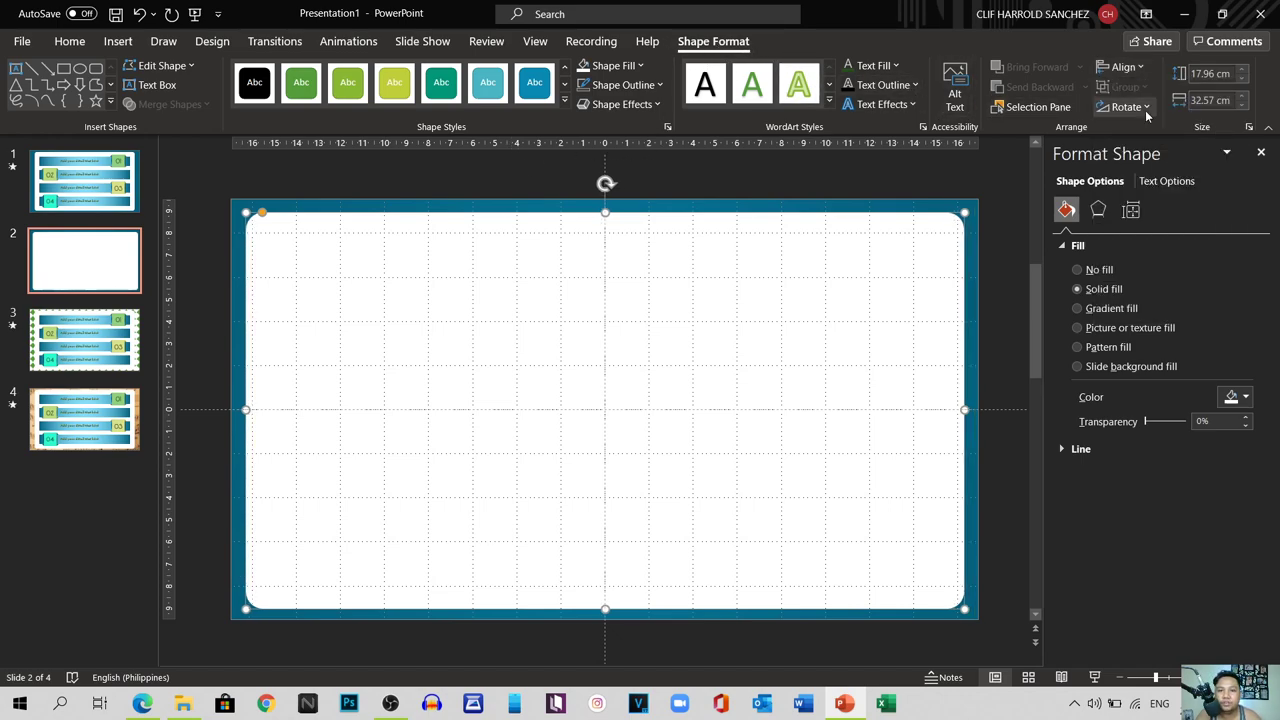
{"action": "left_click", "coordinate": [1125, 72]}
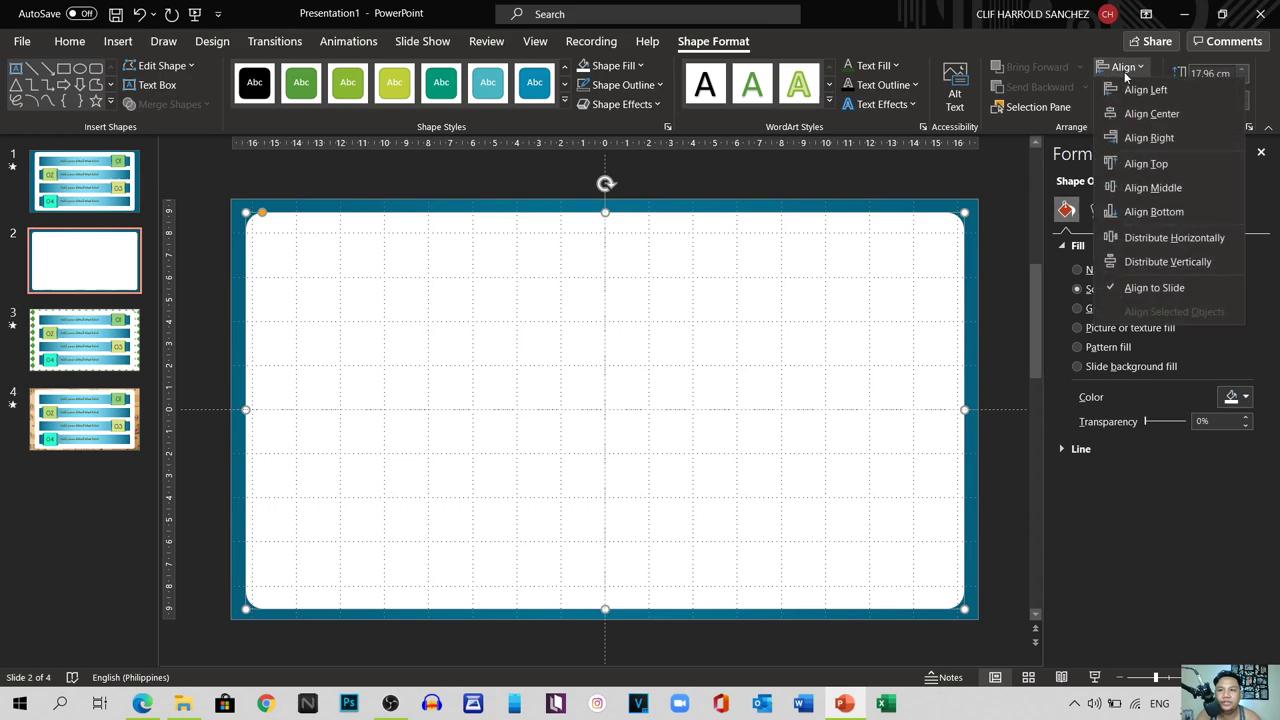
{"action": "left_click", "coordinate": [1152, 187]}
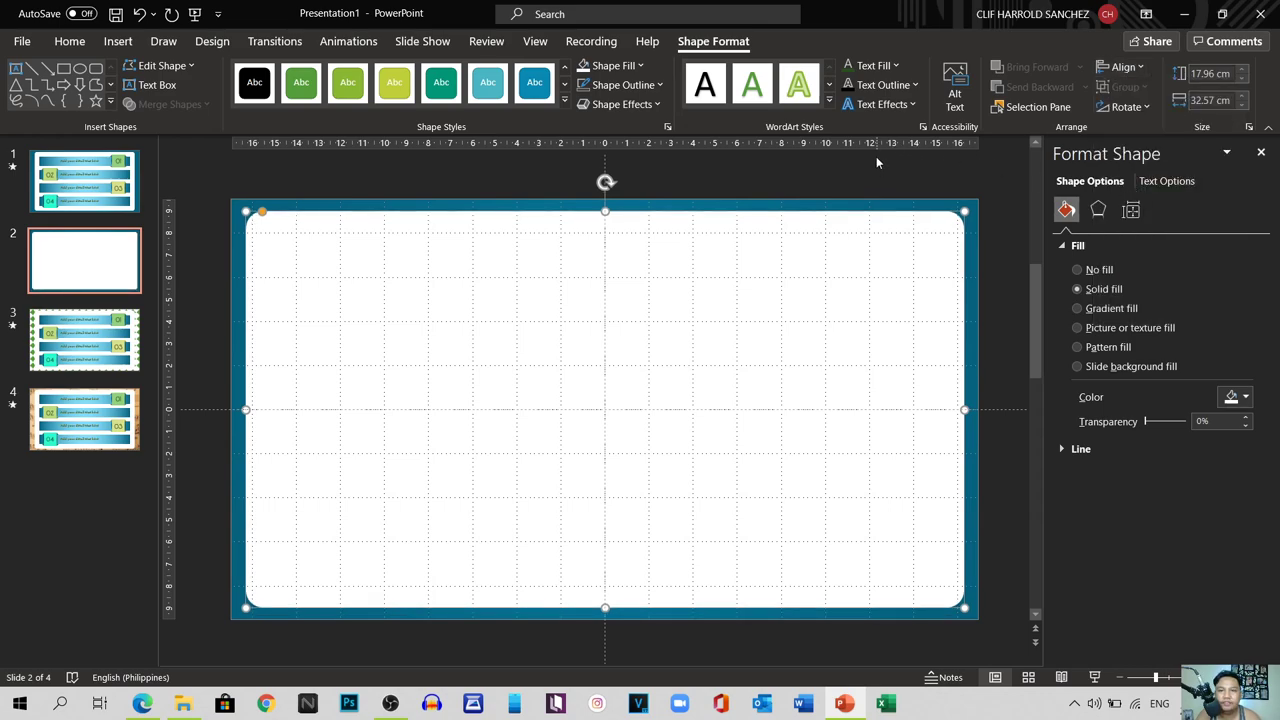
Step: Add an outer shadow to the rectangle and go back to slide 1
{"action": "left_click", "coordinate": [636, 108]}
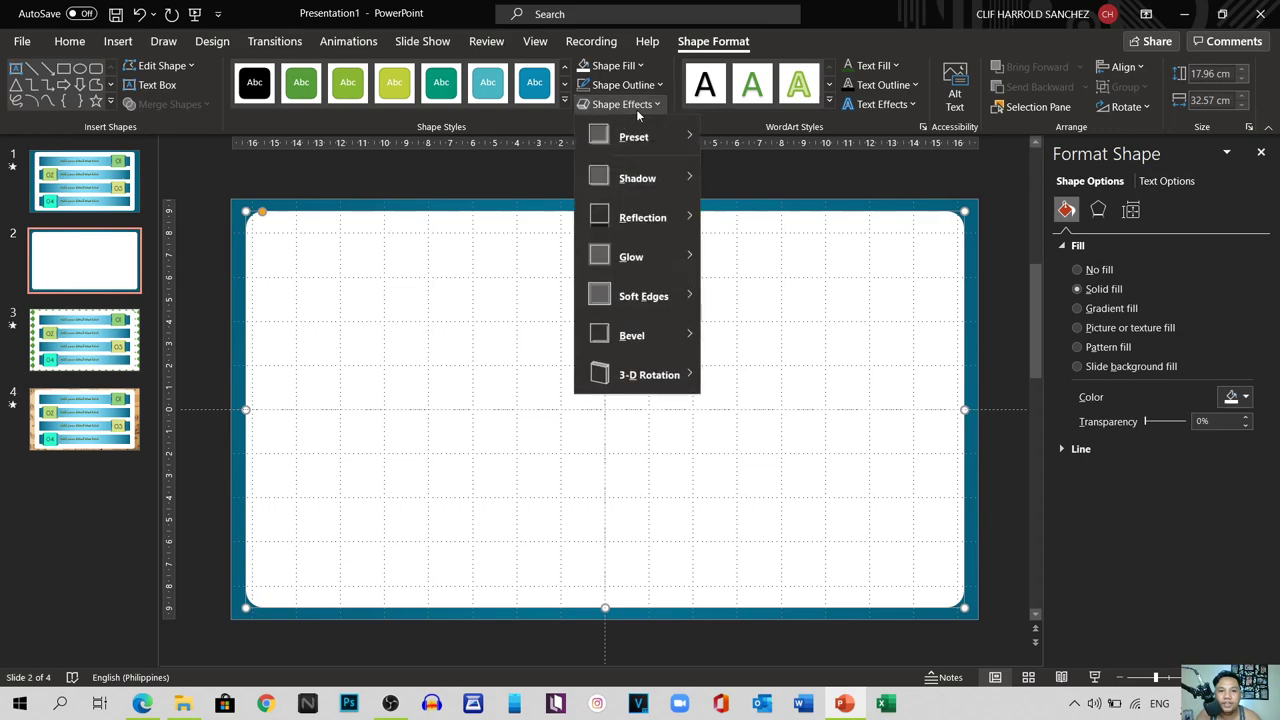
{"action": "mouse_move", "coordinate": [641, 180]}
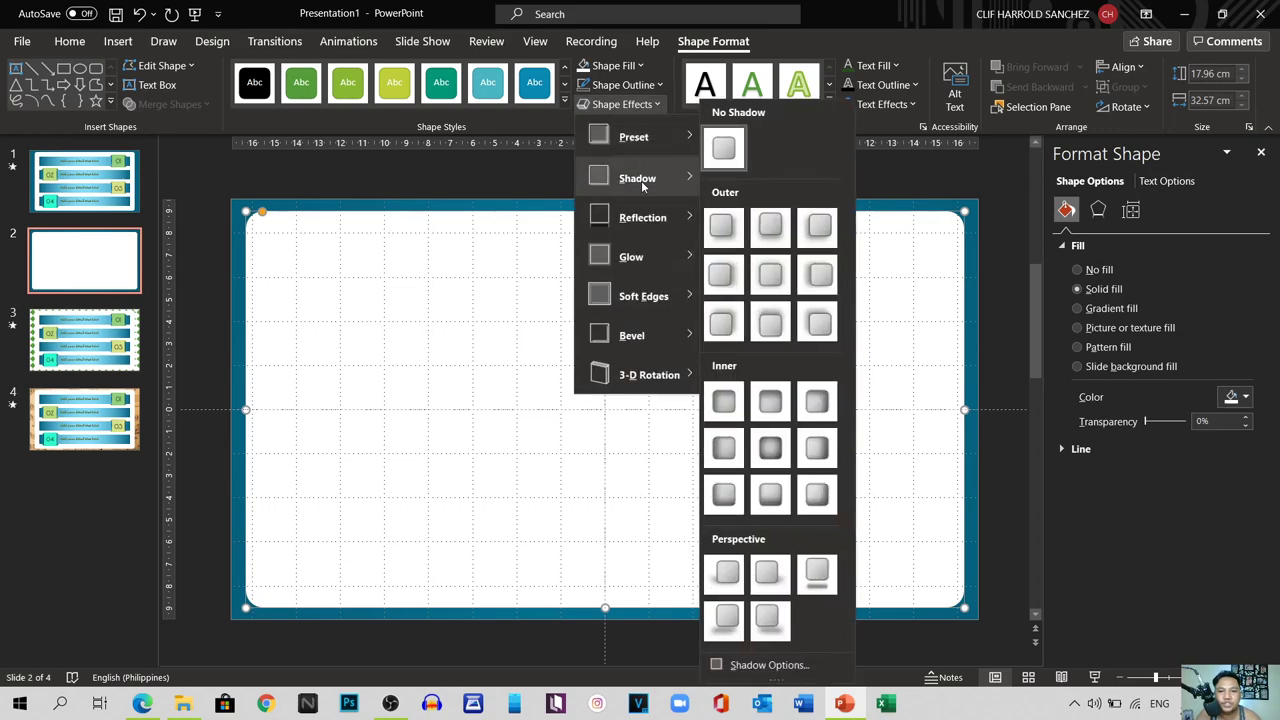
{"action": "left_click", "coordinate": [766, 276]}
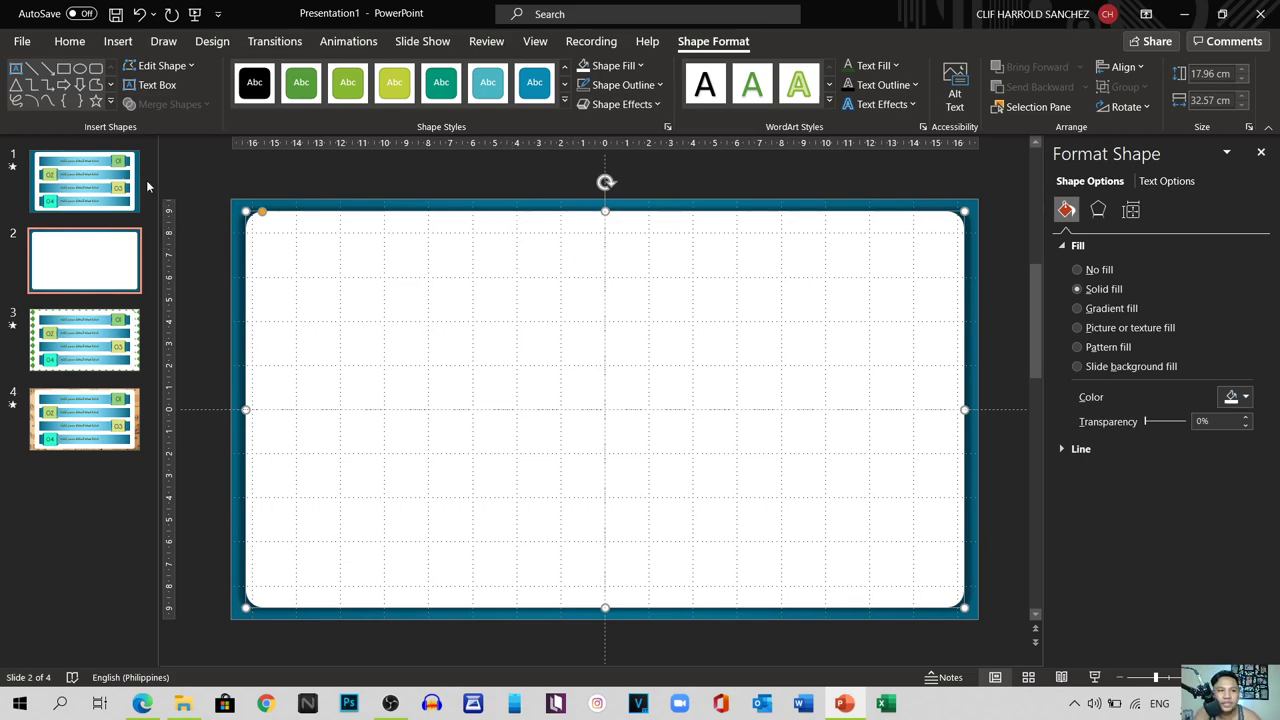
{"action": "left_click", "coordinate": [120, 183]}
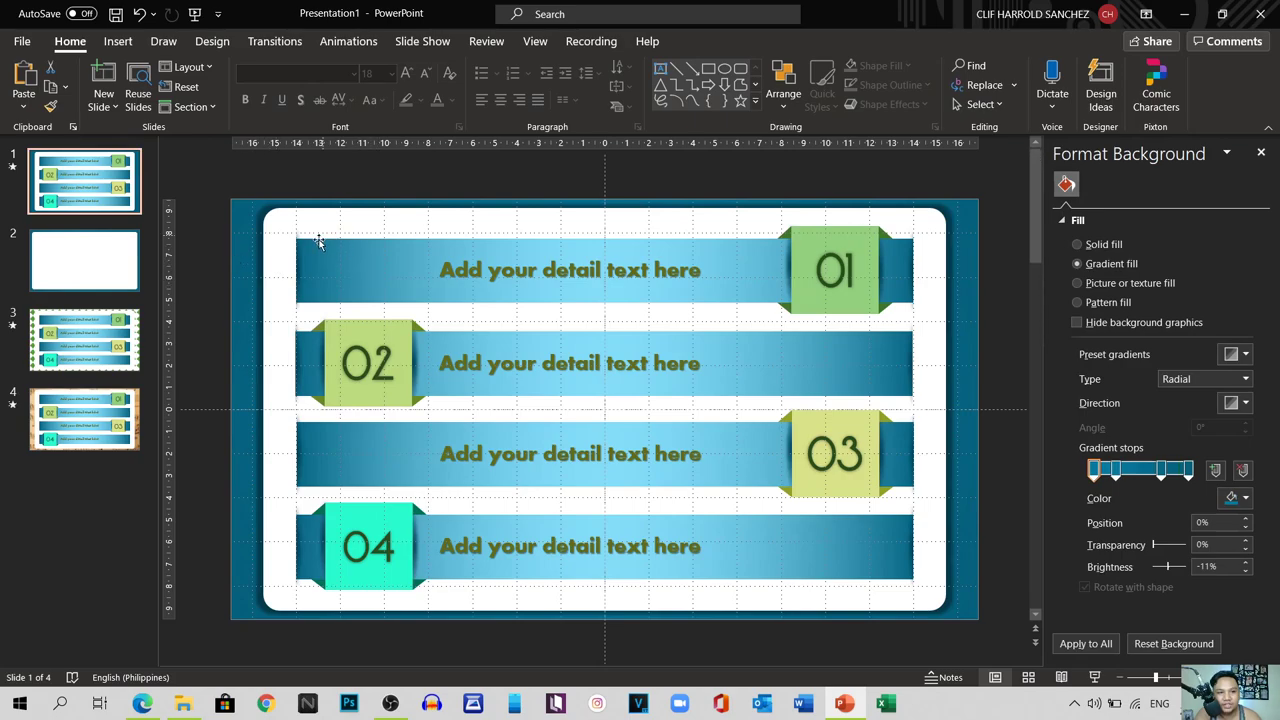
Step: Check slide 1's top banner, then draw a wide rectangle across the top of slide 2
{"action": "left_click", "coordinate": [278, 238]}
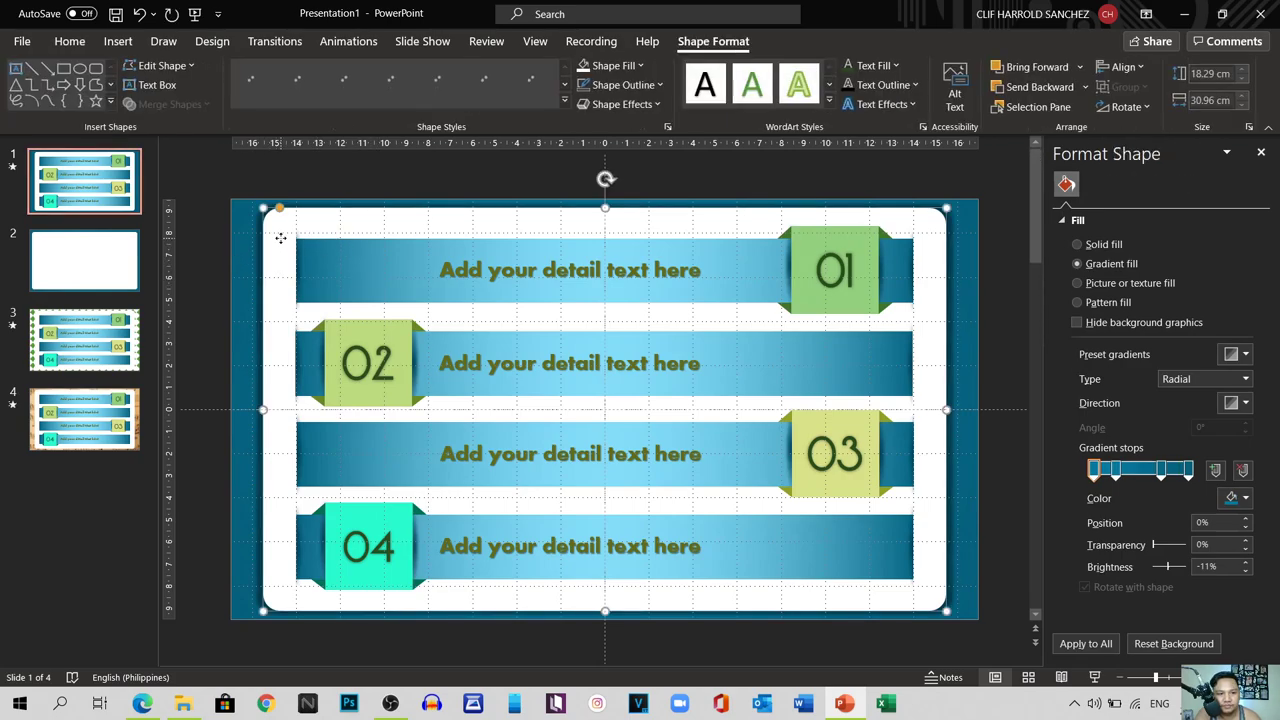
{"action": "left_click", "coordinate": [489, 289]}
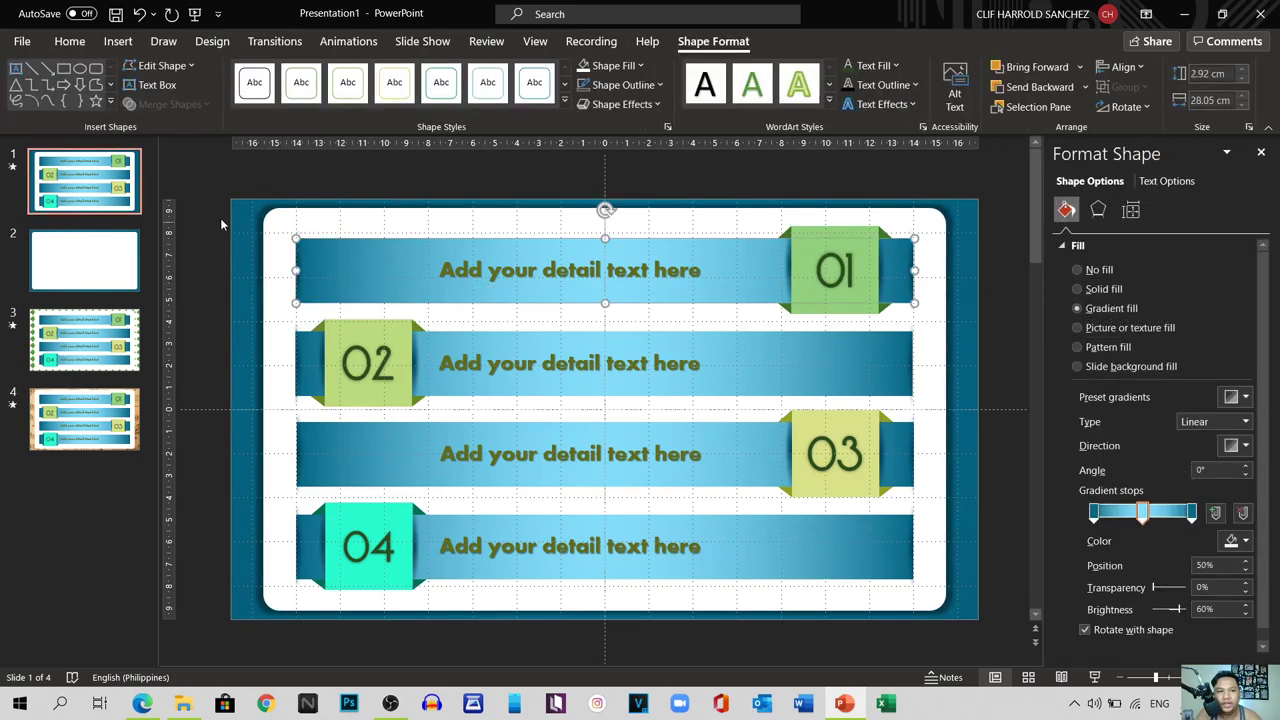
{"action": "left_click", "coordinate": [105, 250]}
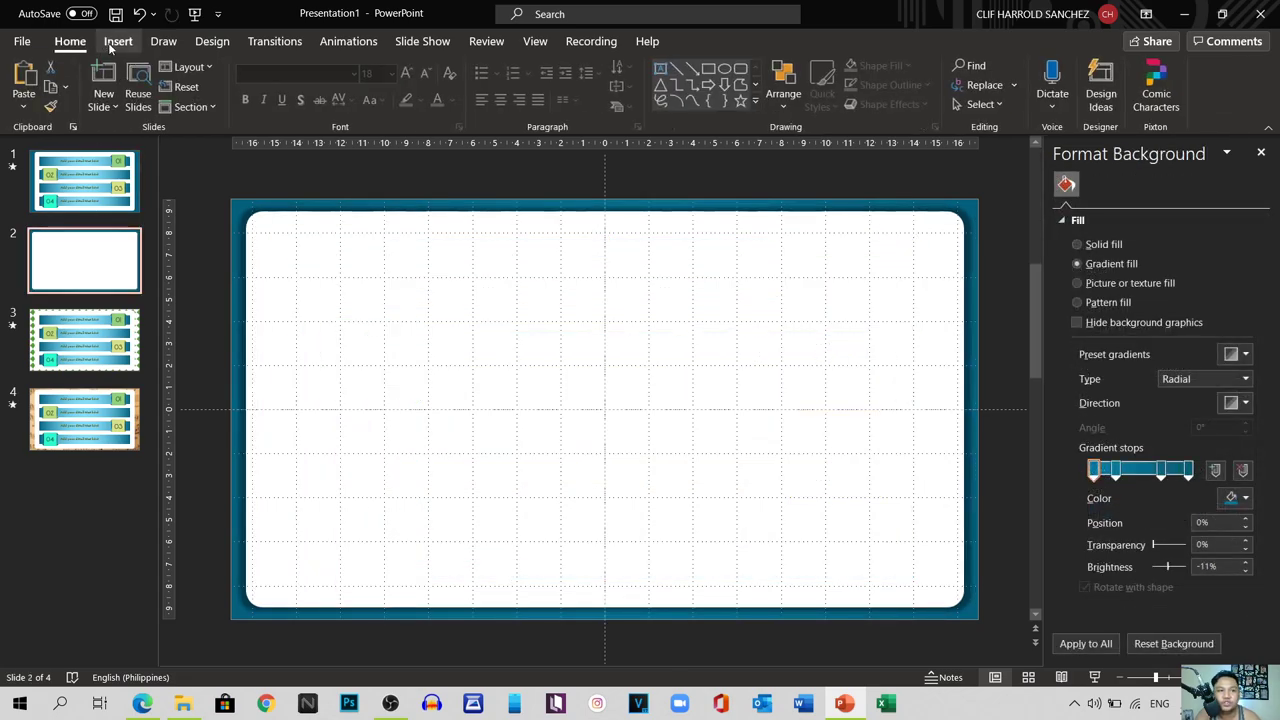
{"action": "left_click", "coordinate": [118, 48]}
{"action": "left_click", "coordinate": [298, 100]}
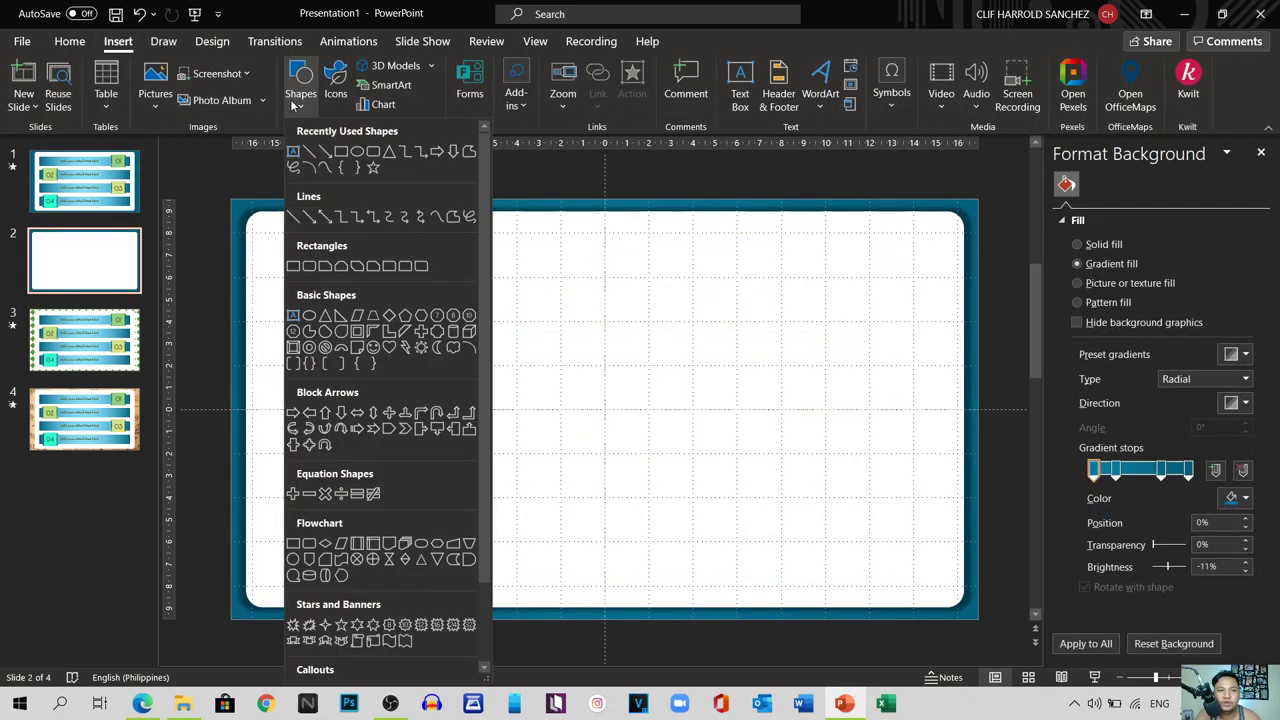
{"action": "left_click", "coordinate": [341, 152]}
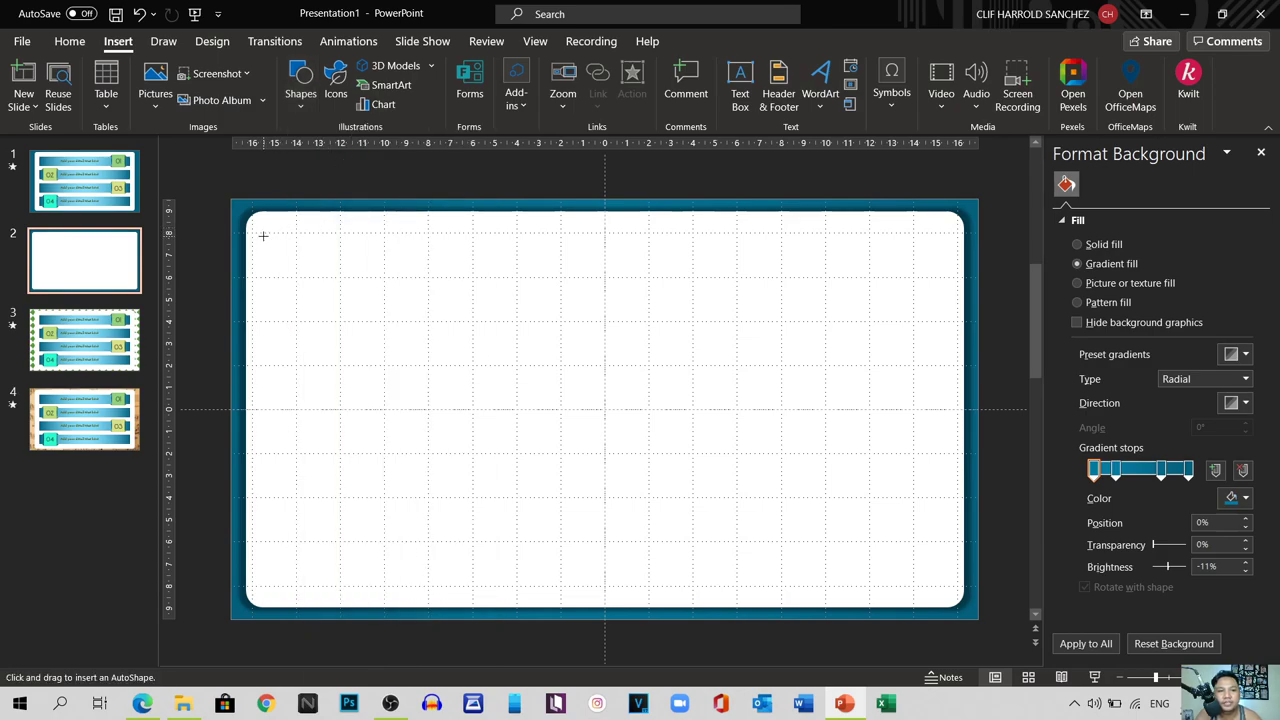
{"action": "mouse_move", "coordinate": [282, 231]}
{"action": "left_mouse_down"}
{"action": "mouse_move", "coordinate": [320, 280]}
{"action": "mouse_move", "coordinate": [691, 300]}
{"action": "mouse_move", "coordinate": [923, 294]}
{"action": "left_mouse_up"}
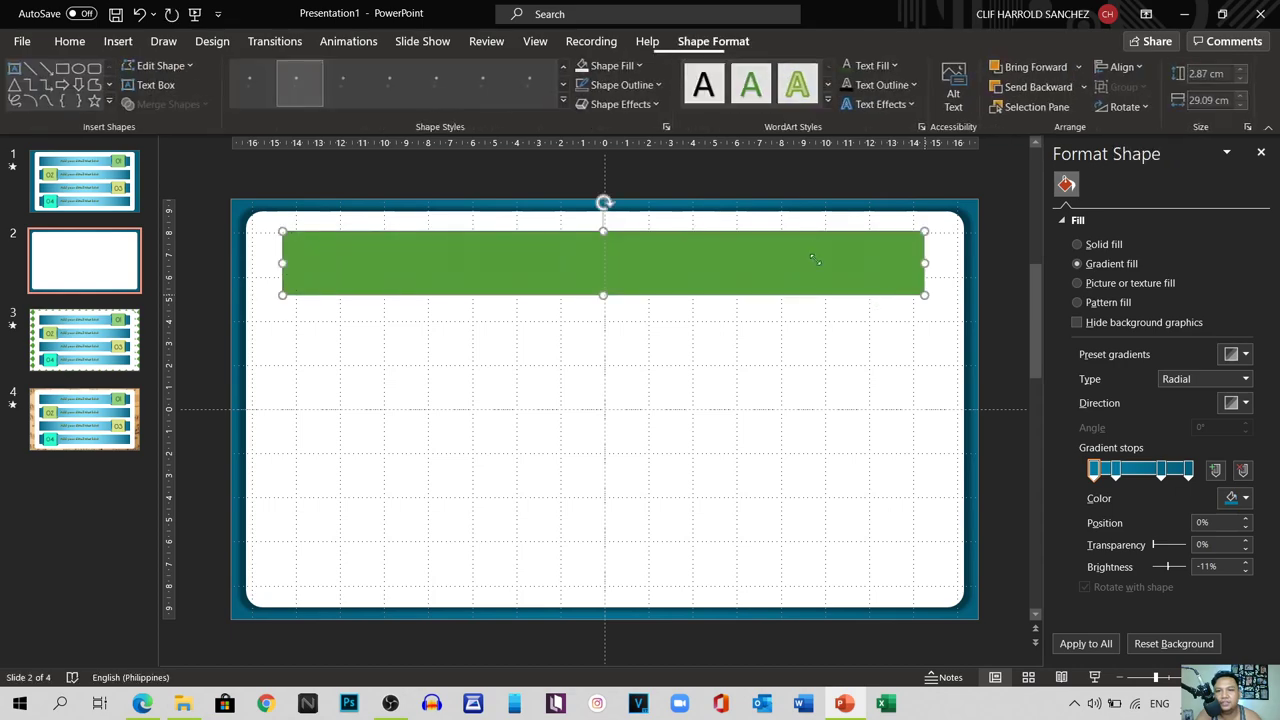
Step: Give the banner a gradient fill and delete the 23% and 69% stops
{"action": "left_click", "coordinate": [639, 66]}
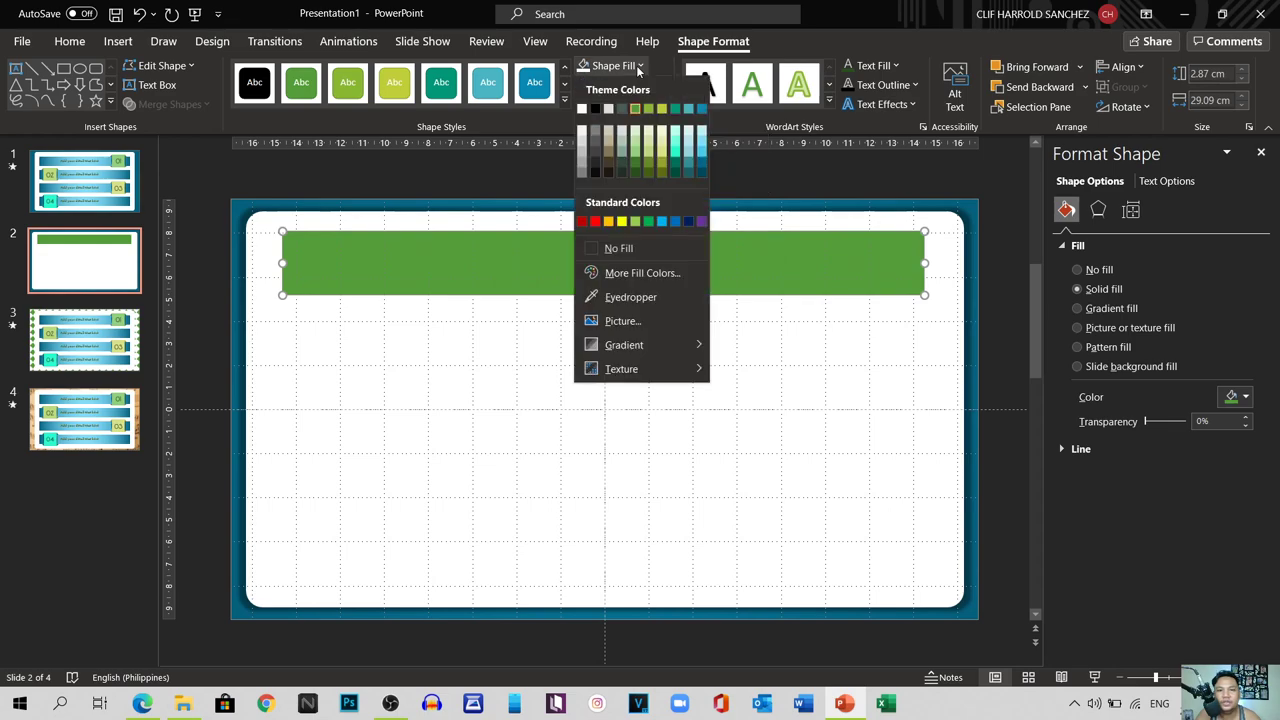
{"action": "left_click", "coordinate": [639, 66]}
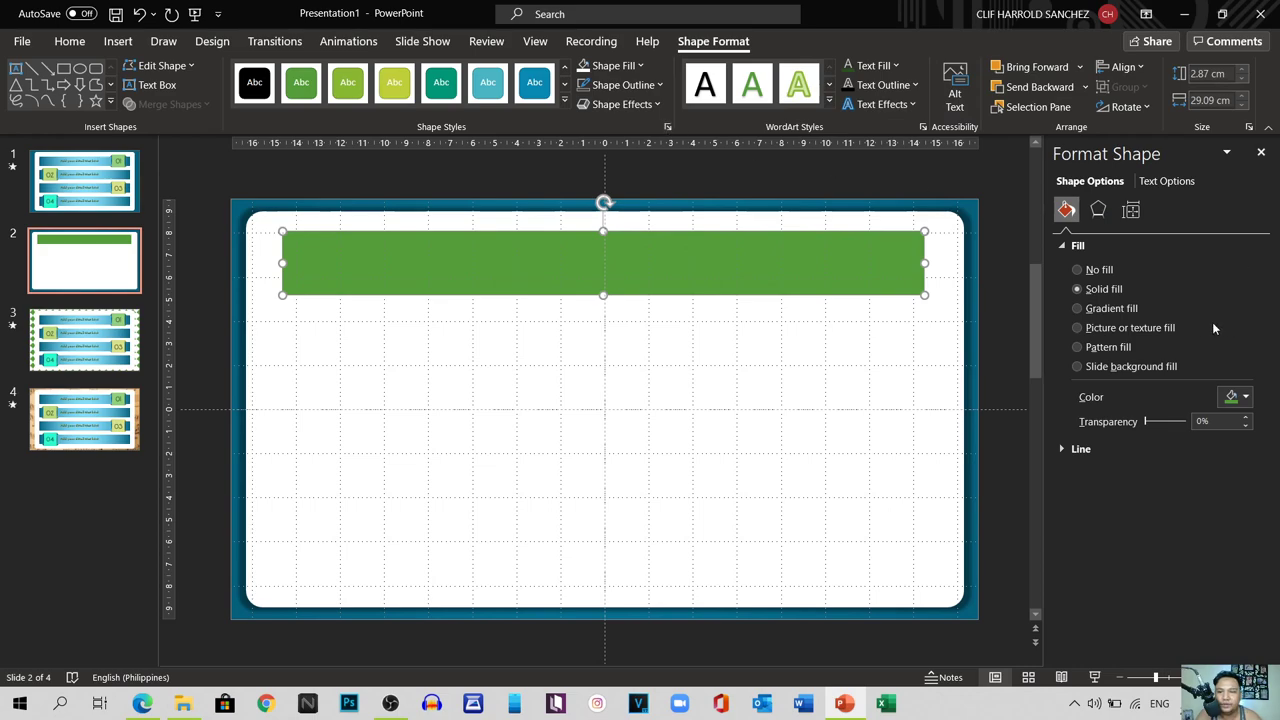
{"action": "left_click", "coordinate": [1077, 309]}
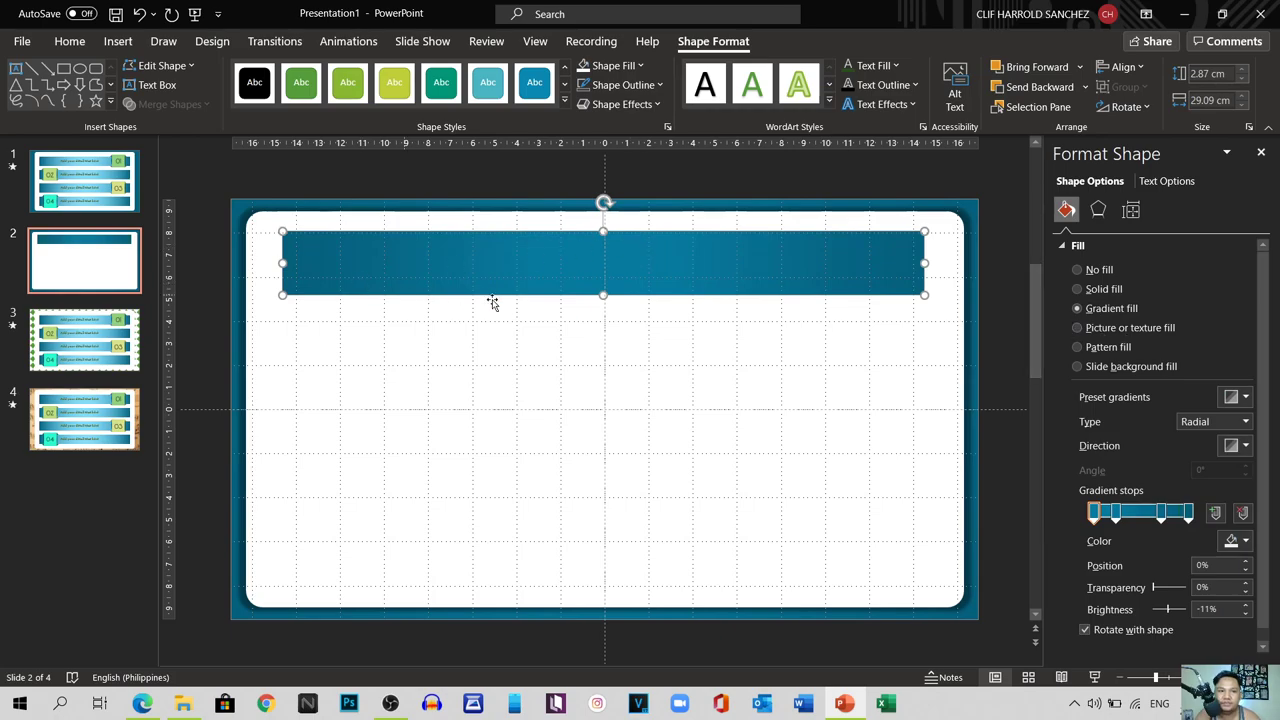
{"action": "left_click", "coordinate": [1116, 512]}
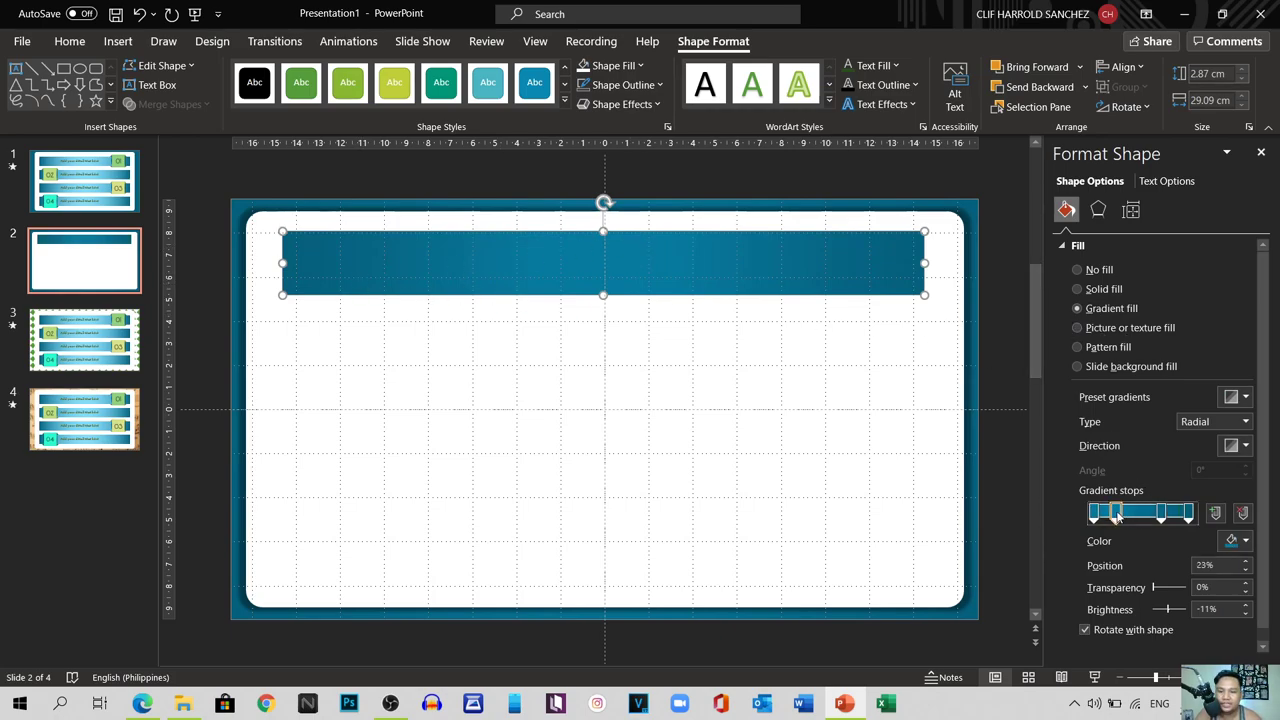
{"action": "left_click_drag", "start_coordinate": [1116, 512], "coordinate": [1093, 513]}
{"action": "left_click", "coordinate": [1161, 513]}
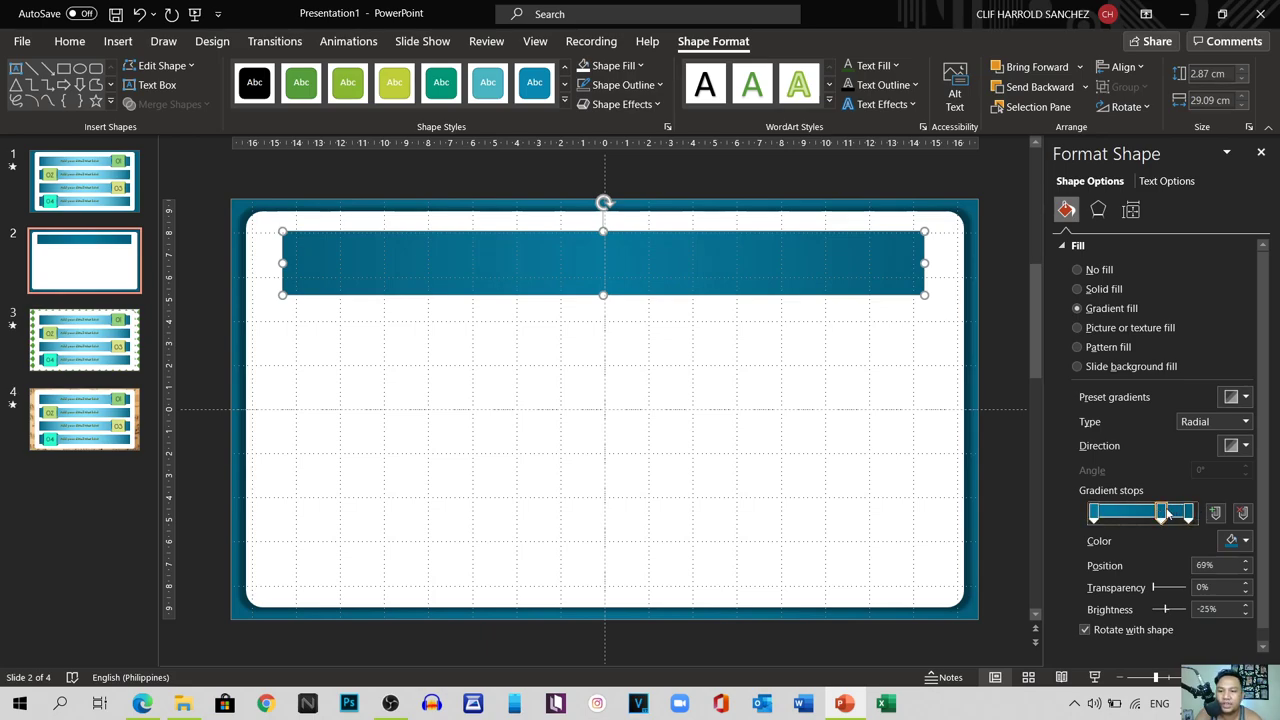
{"action": "key", "text": "Delete"}
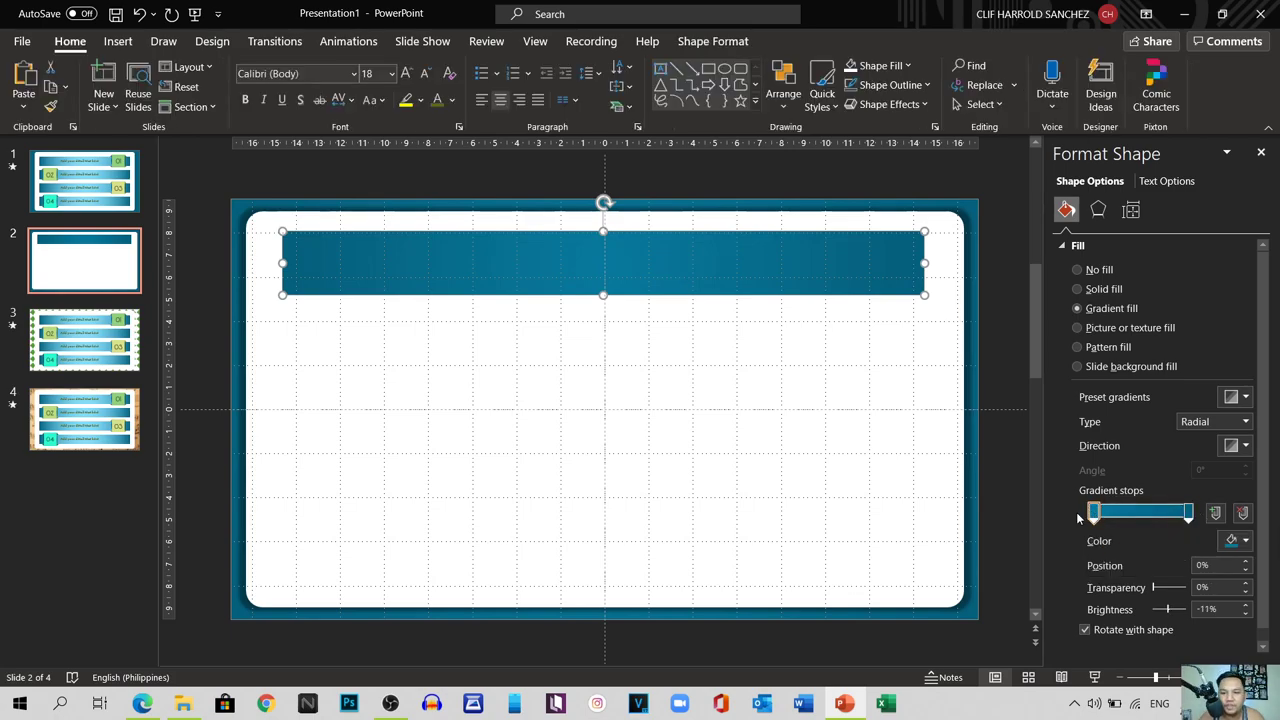
Step: Set both end stops to Turquoise, Accent 6, Darker 25%, with the right stop at 100%
{"action": "left_click", "coordinate": [1245, 541]}
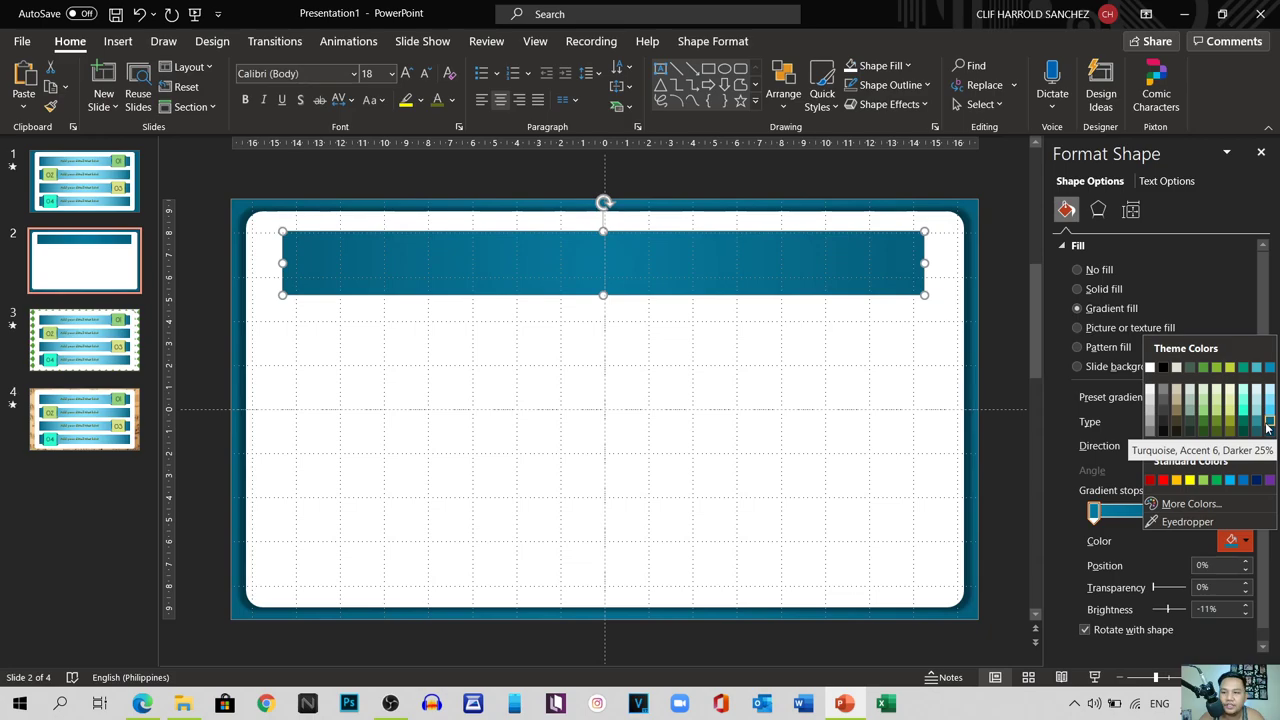
{"action": "left_click", "coordinate": [1268, 426]}
{"action": "left_click", "coordinate": [1189, 513]}
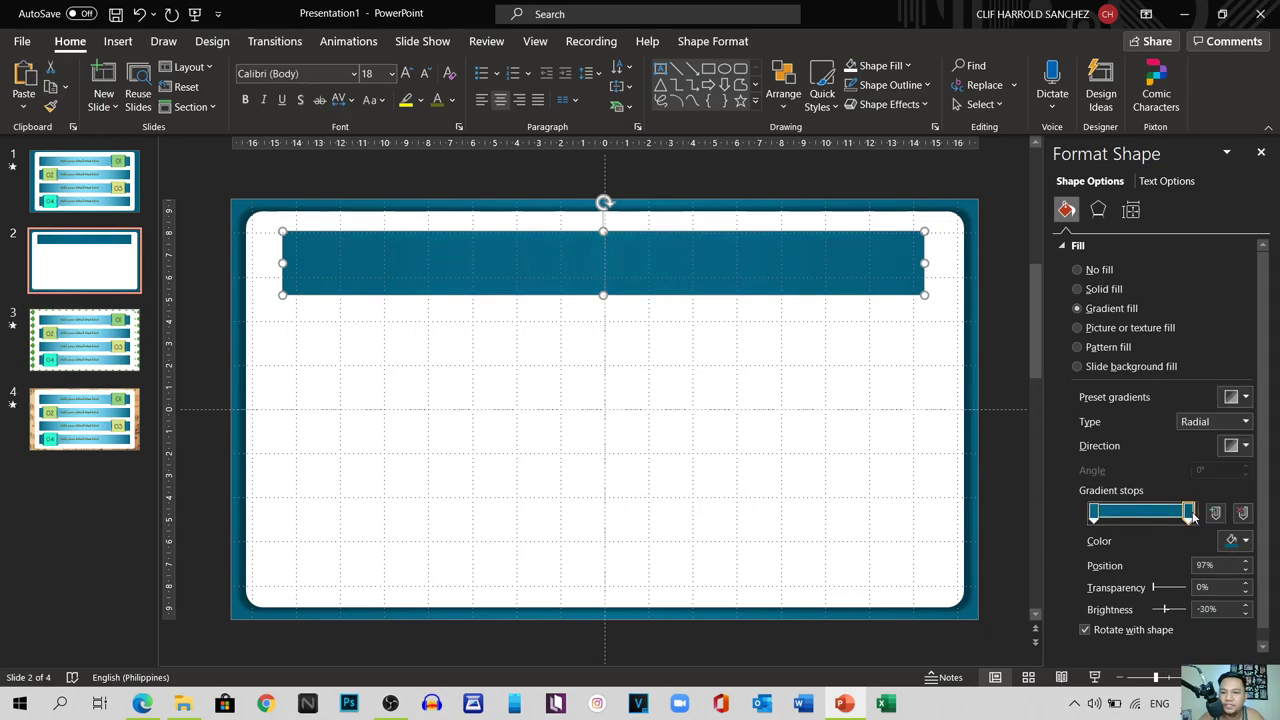
{"action": "left_click", "coordinate": [1247, 544]}
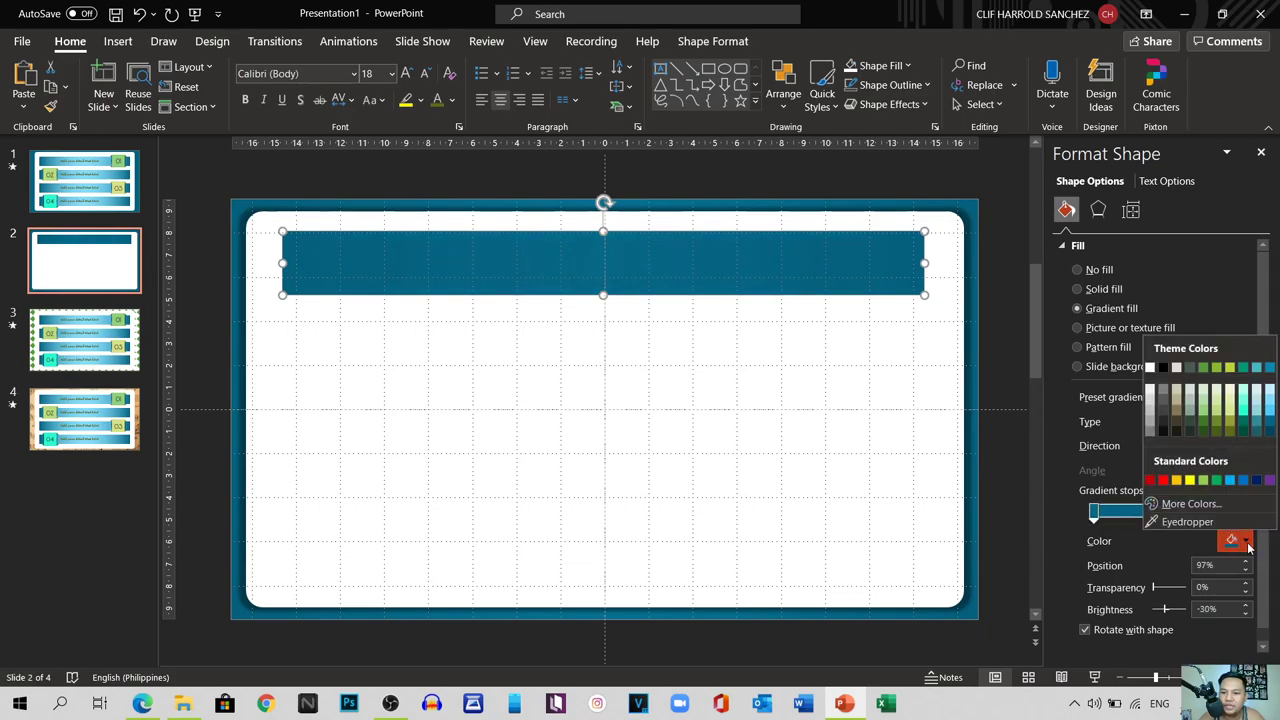
{"action": "left_click", "coordinate": [1190, 513]}
{"action": "left_click_drag", "start_coordinate": [1190, 513], "coordinate": [1205, 515]}
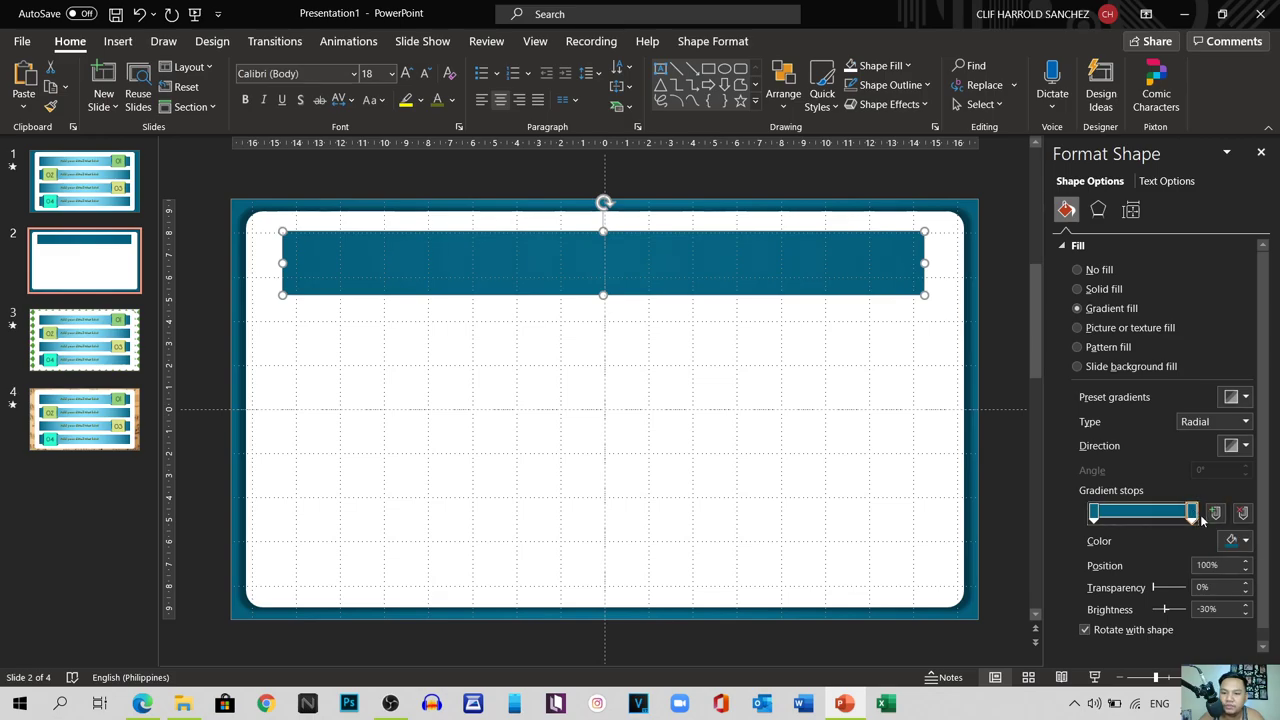
{"action": "left_click", "coordinate": [1247, 544]}
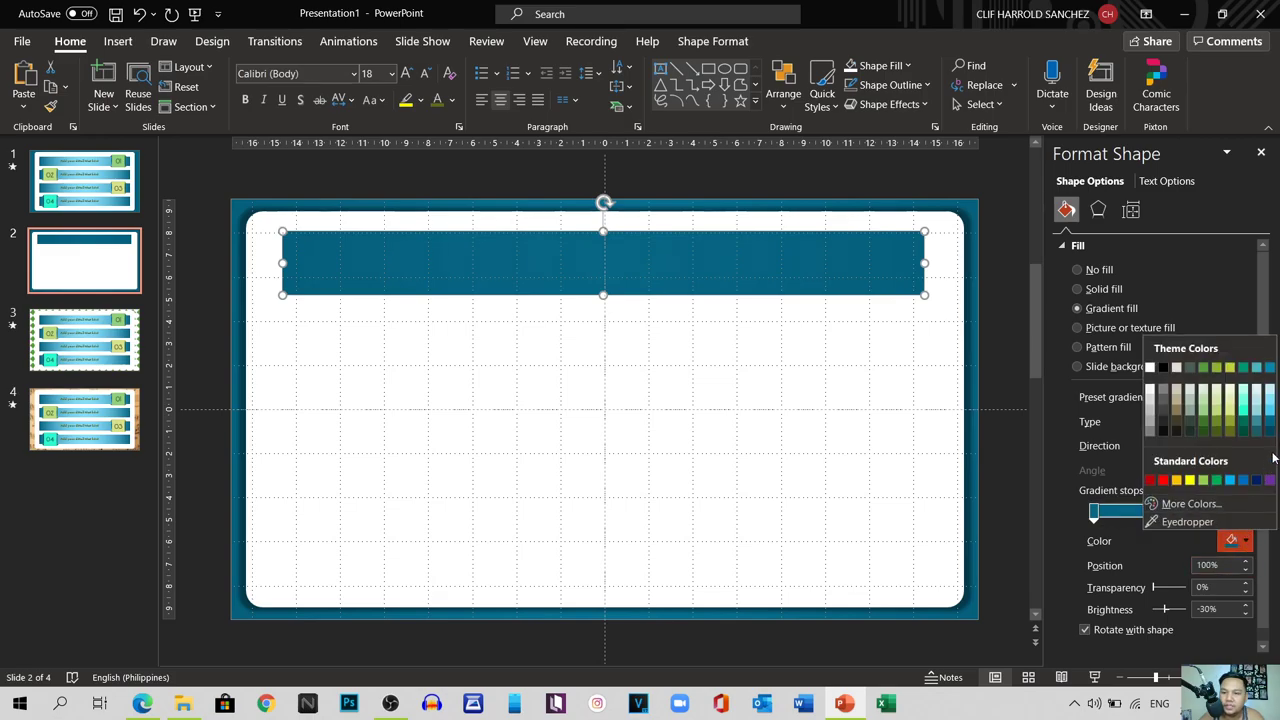
{"action": "left_click", "coordinate": [1268, 421]}
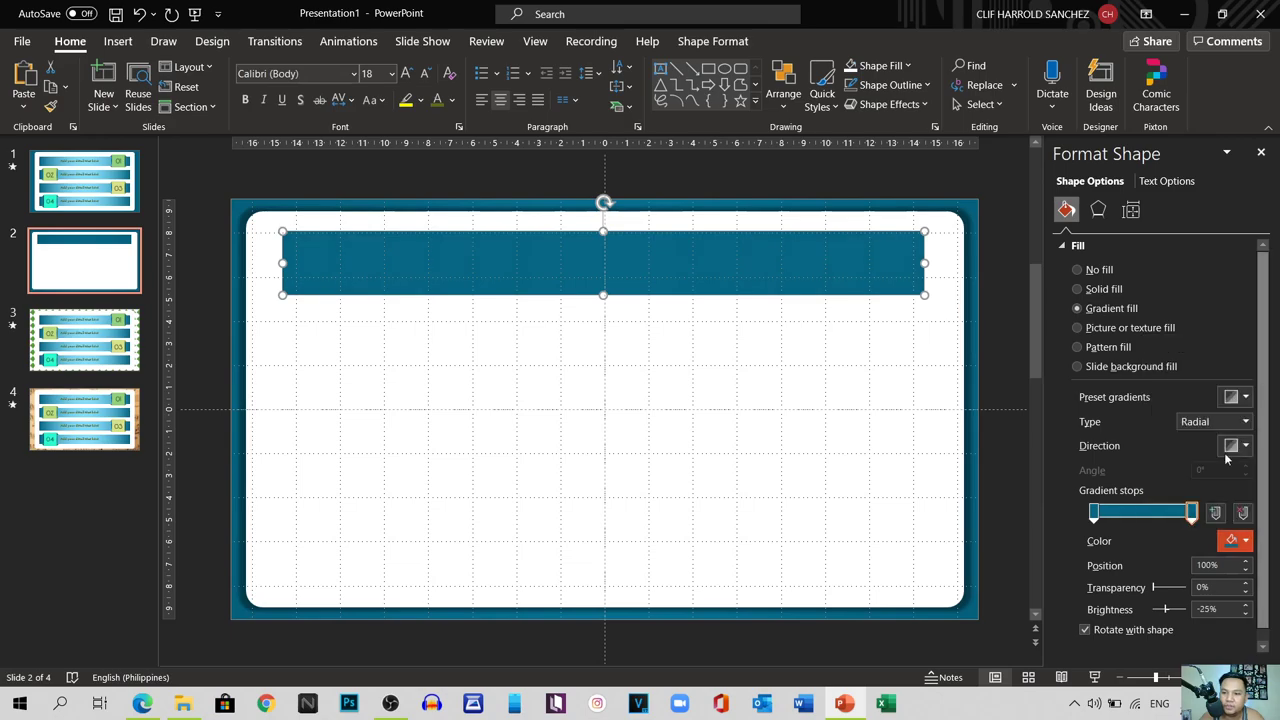
Step: Add a middle stop at 50% coloured Turquoise, Accent 6, Lighter 60%
{"action": "left_click", "coordinate": [1142, 513]}
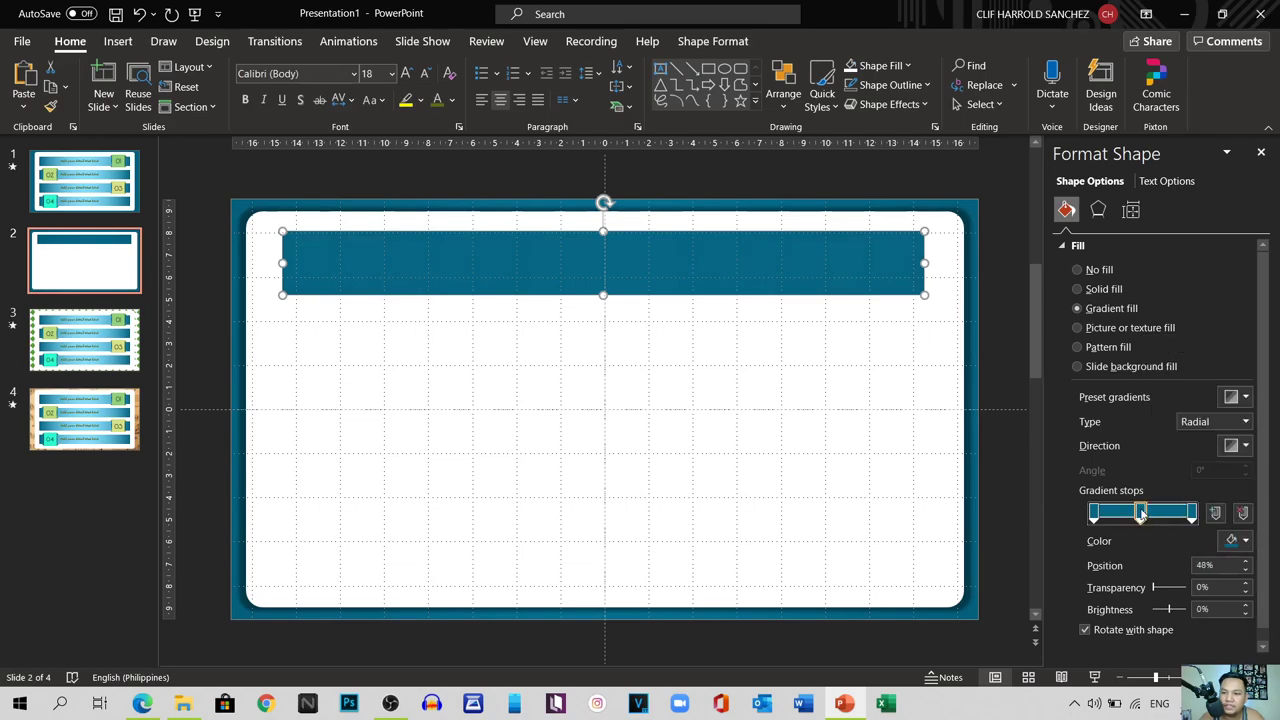
{"action": "double_click", "coordinate": [1224, 566]}
{"action": "type", "text": "50"}
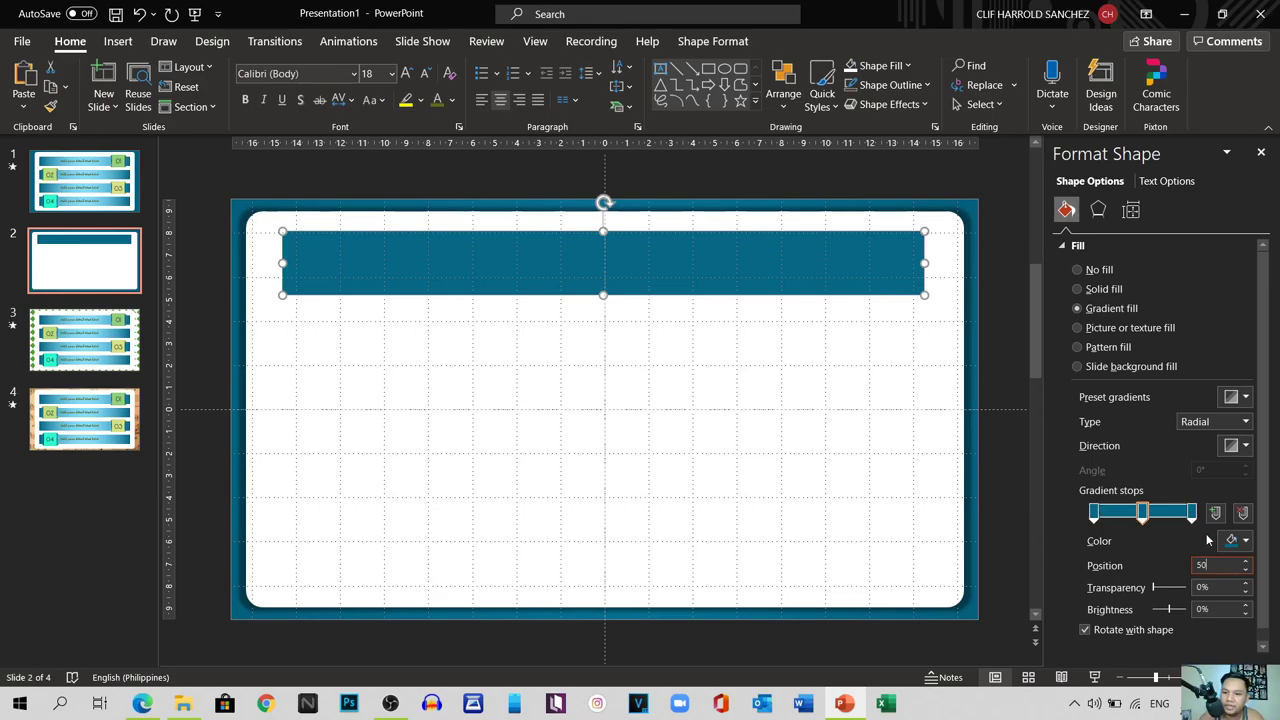
{"action": "left_click", "coordinate": [1232, 540]}
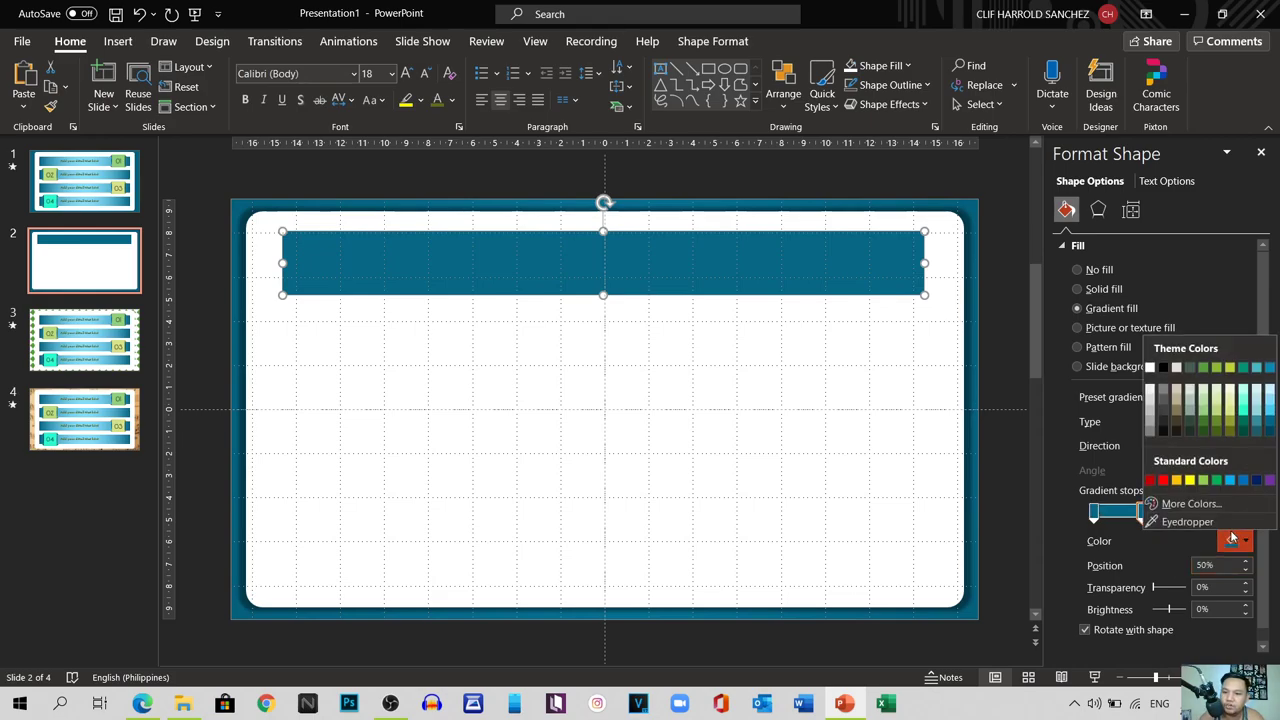
{"action": "left_click", "coordinate": [1271, 403]}
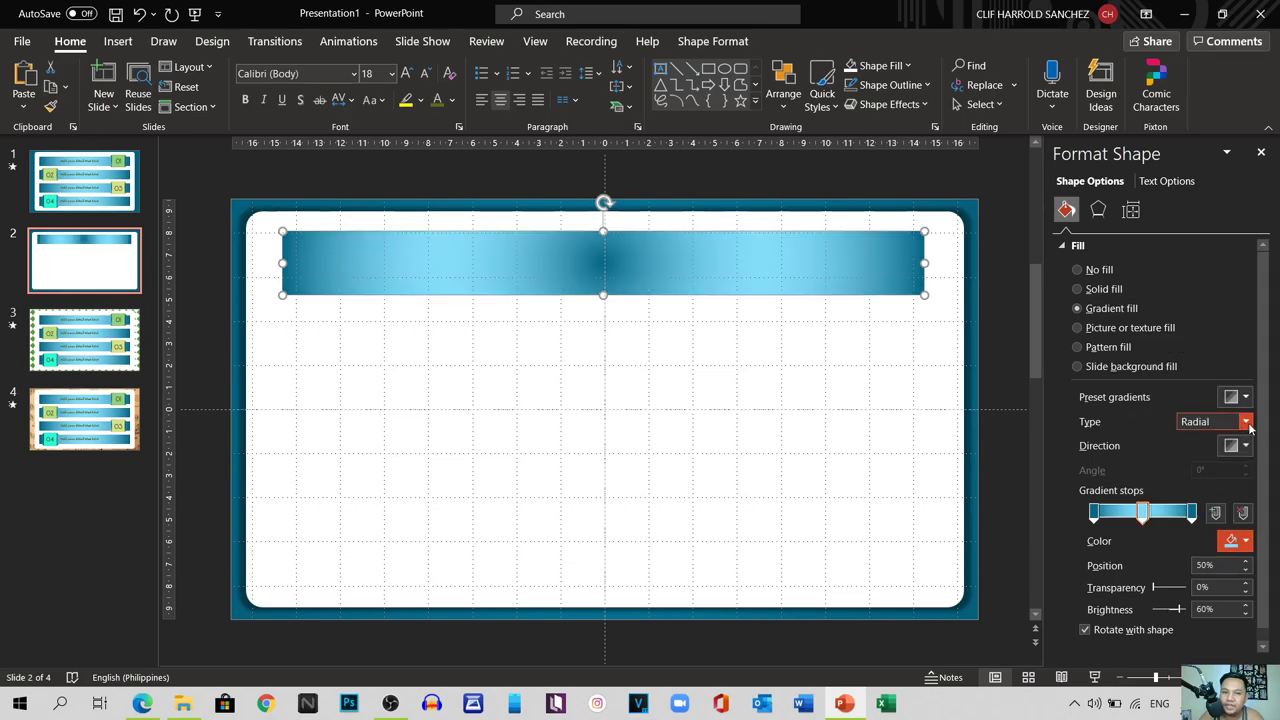
Step: Make the gradient Linear type running Linear Right, then compare with slide 1
{"action": "left_click", "coordinate": [1246, 422]}
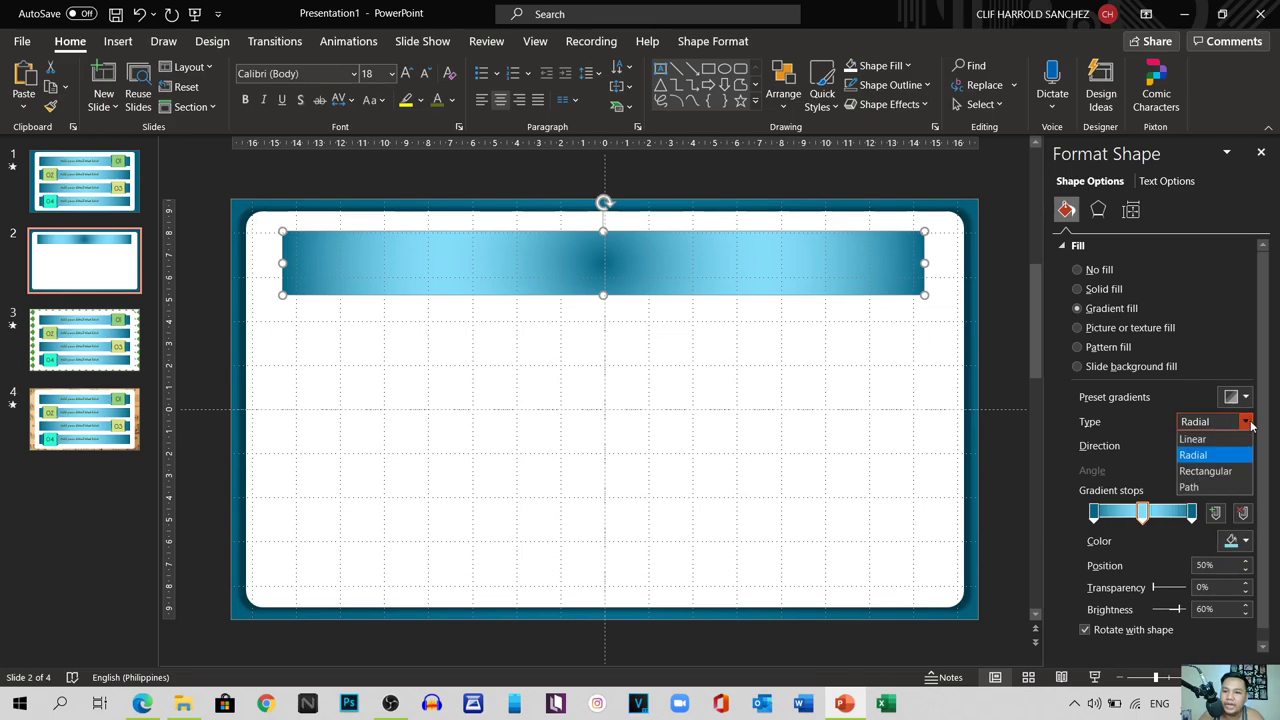
{"action": "left_click", "coordinate": [1238, 440]}
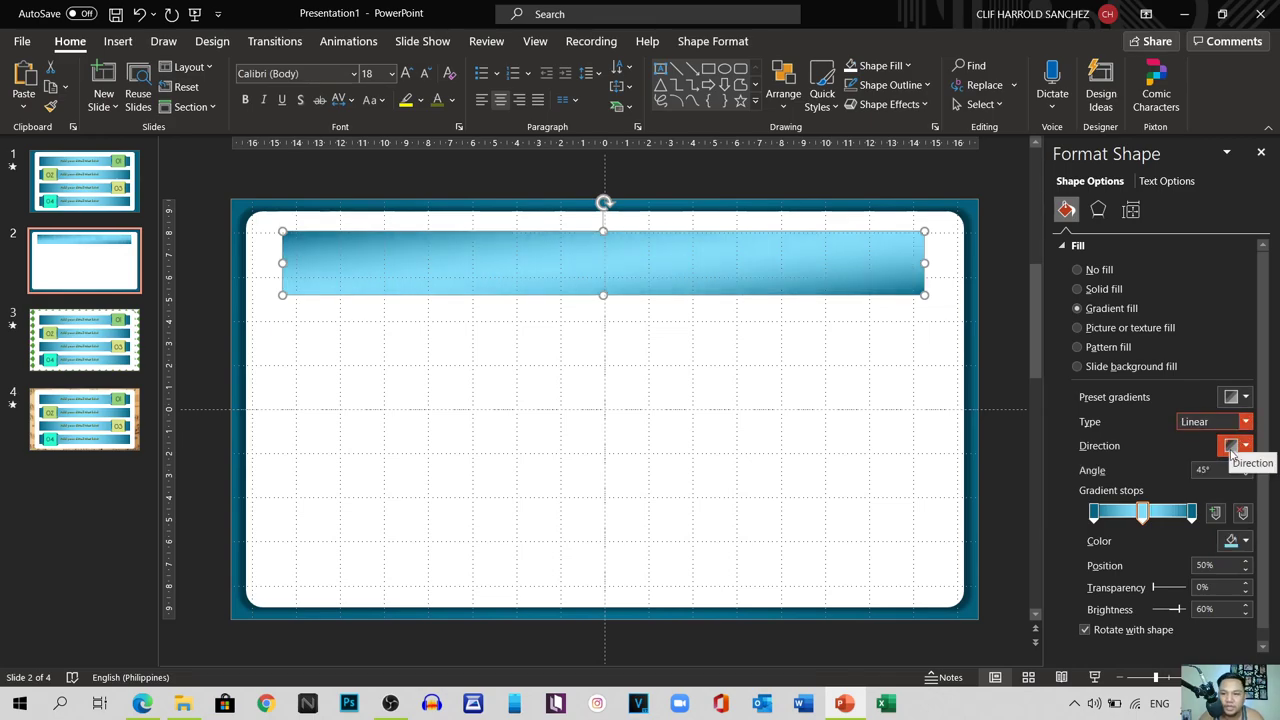
{"action": "left_click", "coordinate": [1245, 446]}
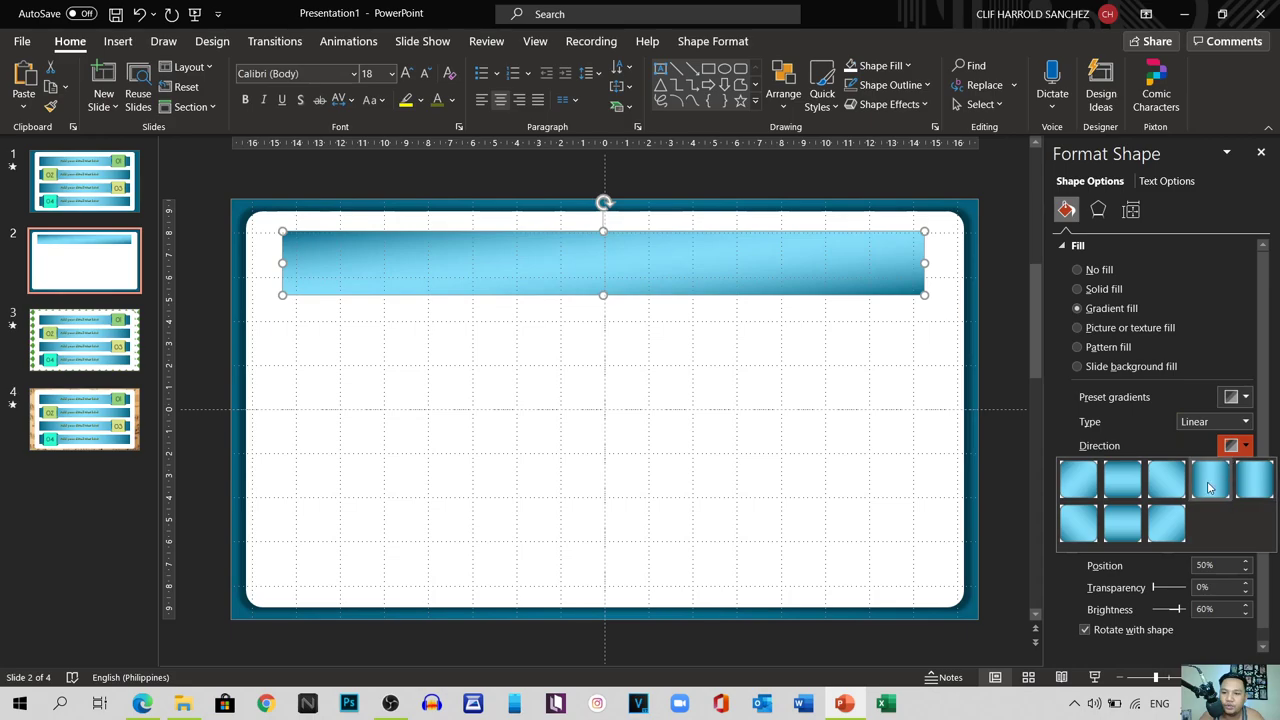
{"action": "left_click", "coordinate": [1210, 484]}
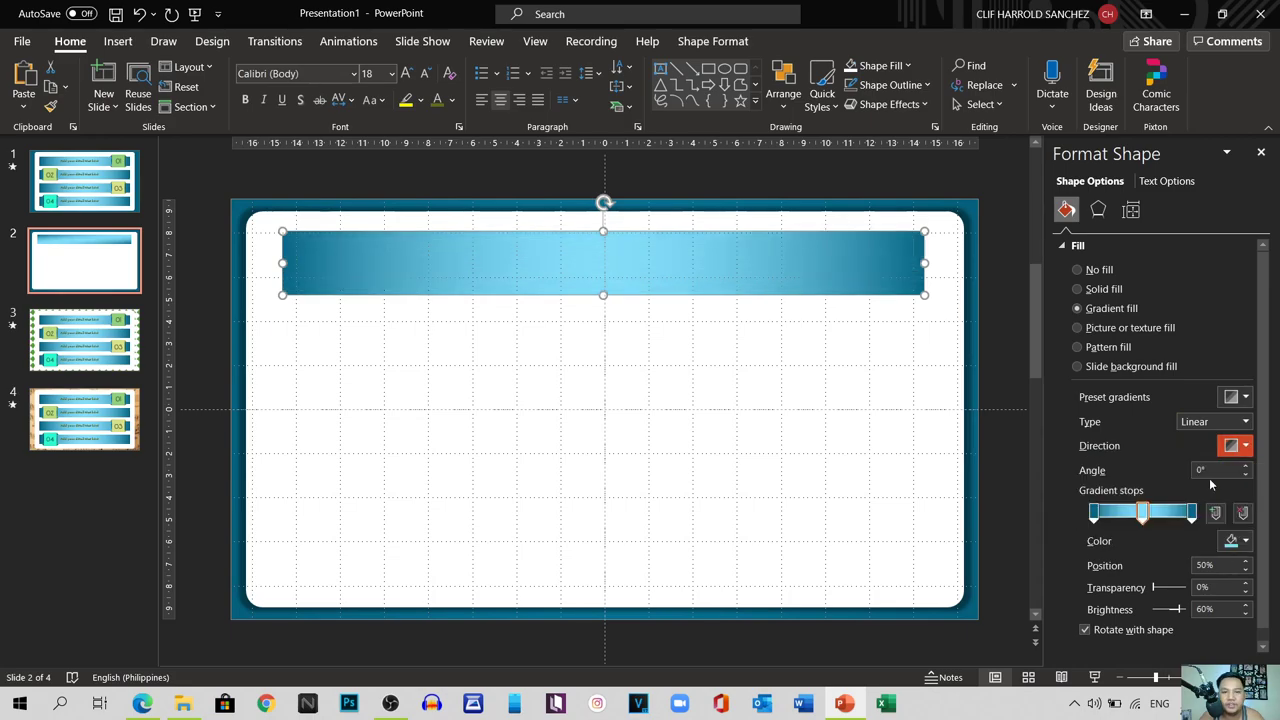
{"action": "left_click", "coordinate": [72, 206]}
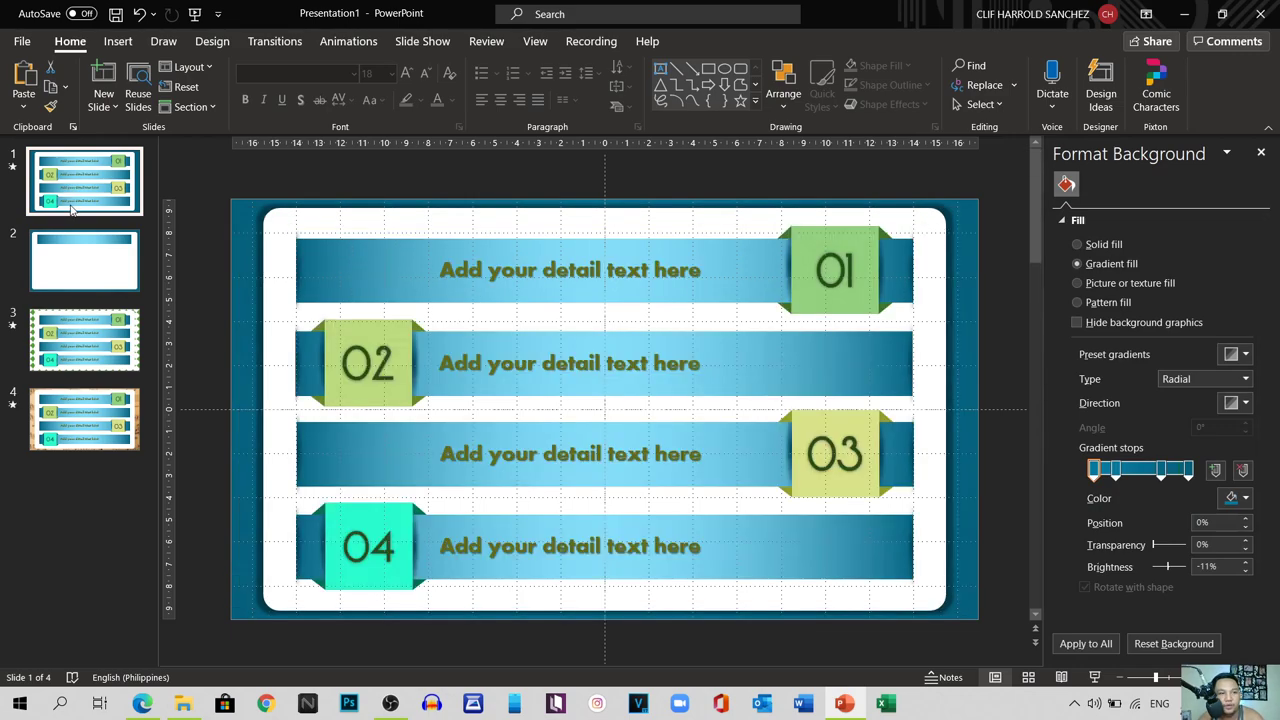
Step: Compare slides 1 and 2, then show slide 2 with Fit Slide to Window
{"action": "left_click", "coordinate": [69, 254]}
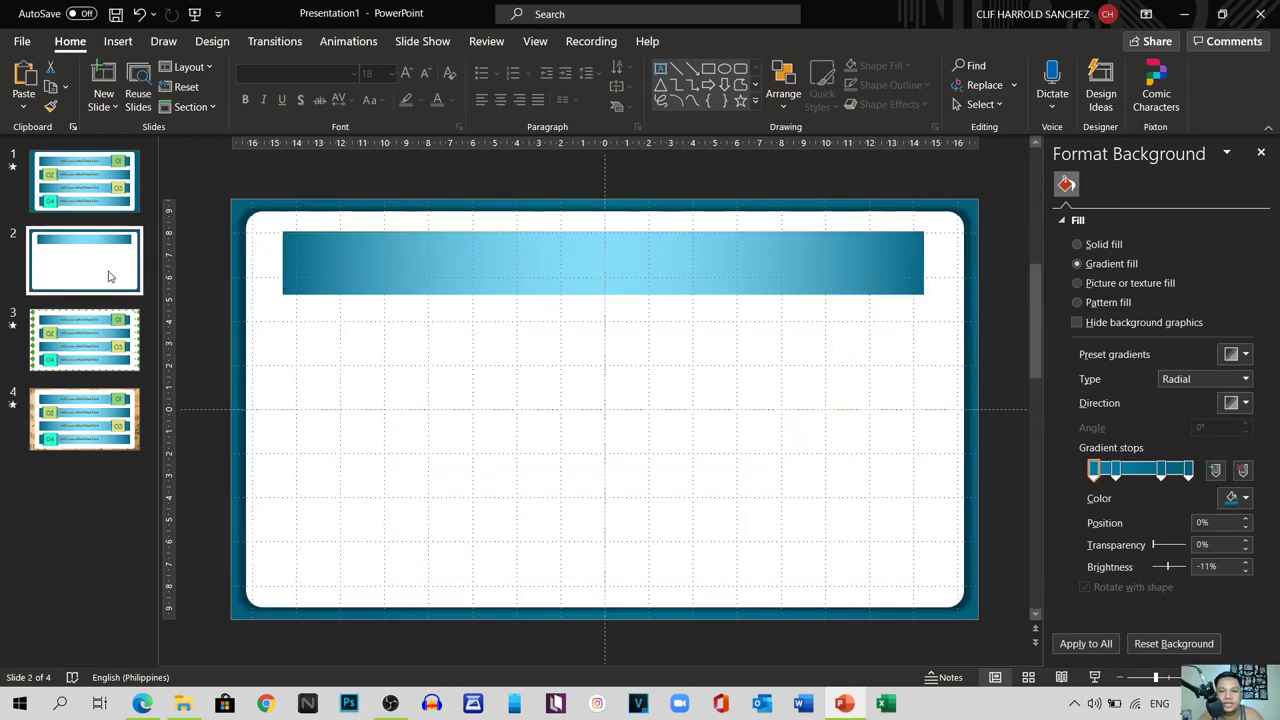
{"action": "left_click", "coordinate": [380, 397]}
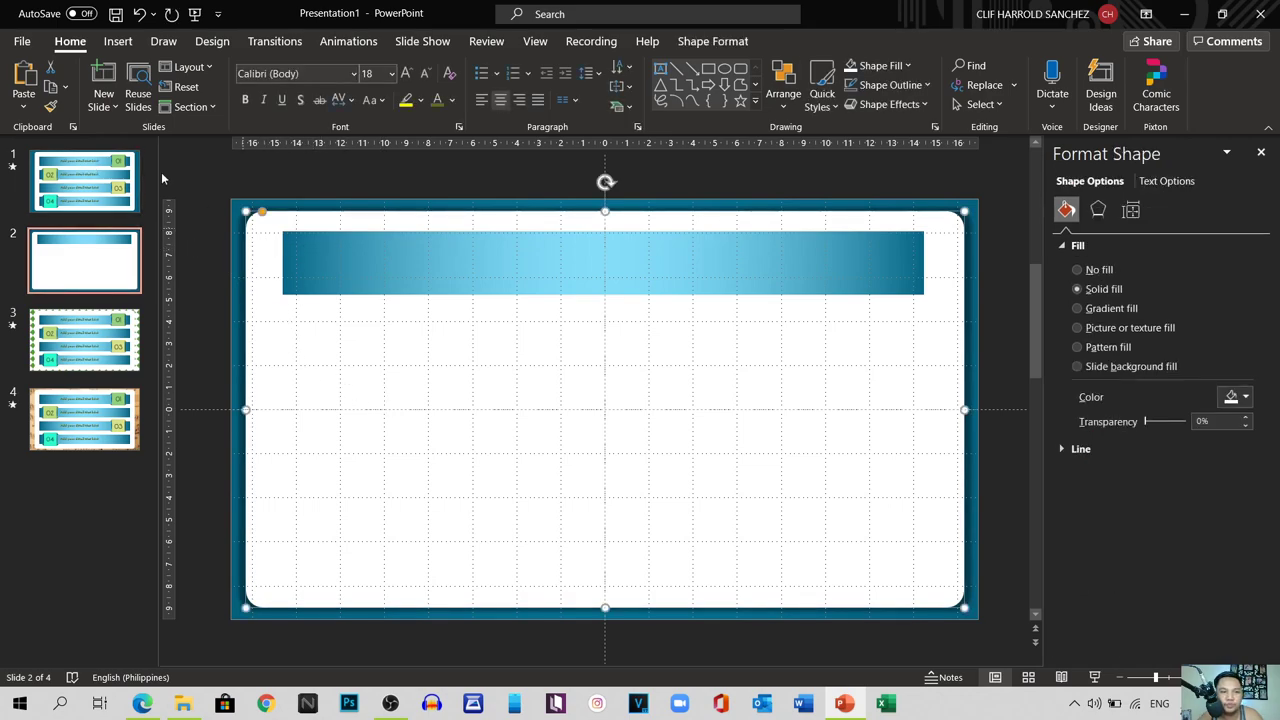
{"action": "left_click", "coordinate": [105, 176]}
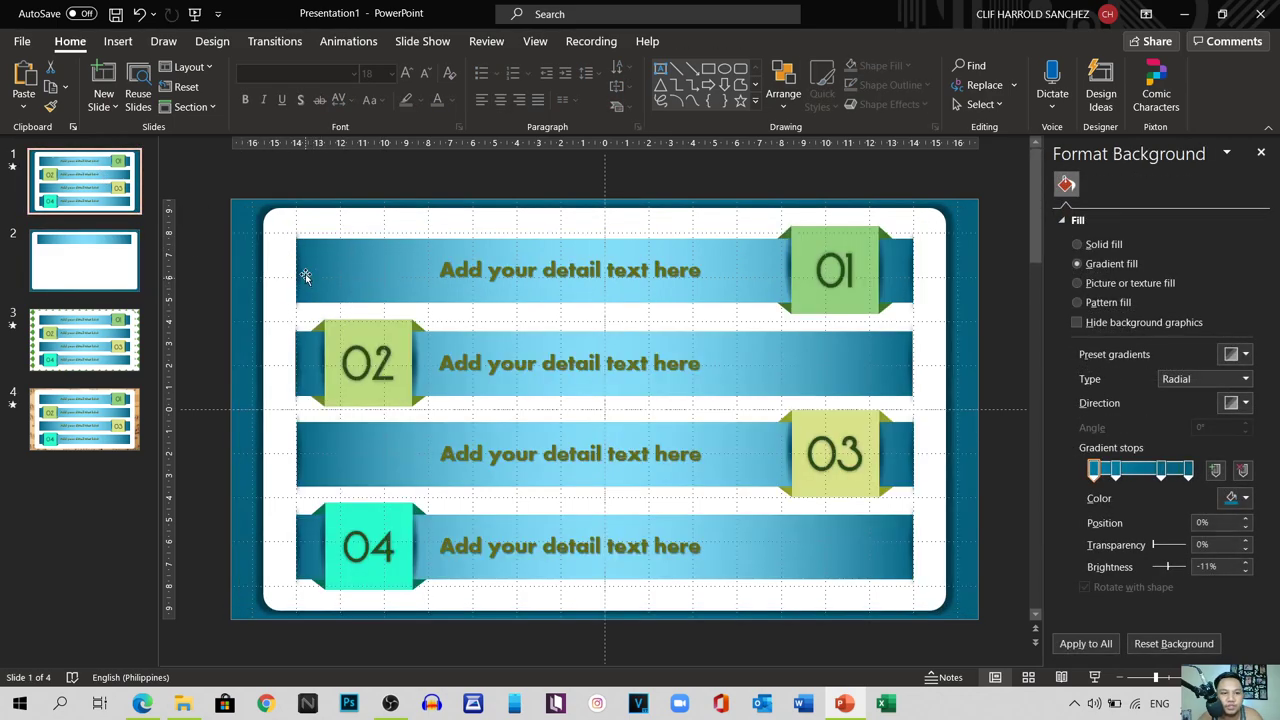
{"action": "scroll", "coordinate": [604, 408], "scroll_direction": "up", "scroll_amount": 5}
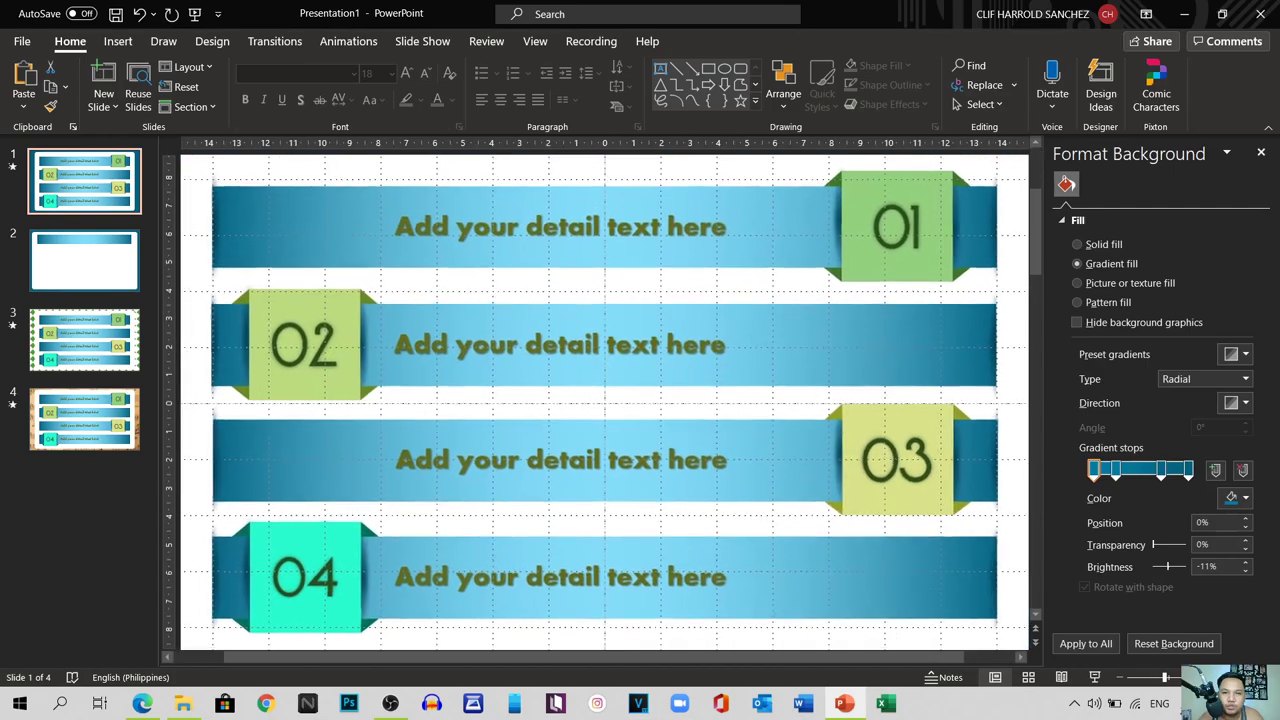
{"action": "scroll", "coordinate": [849, 629], "scroll_direction": "up", "scroll_amount": 1}
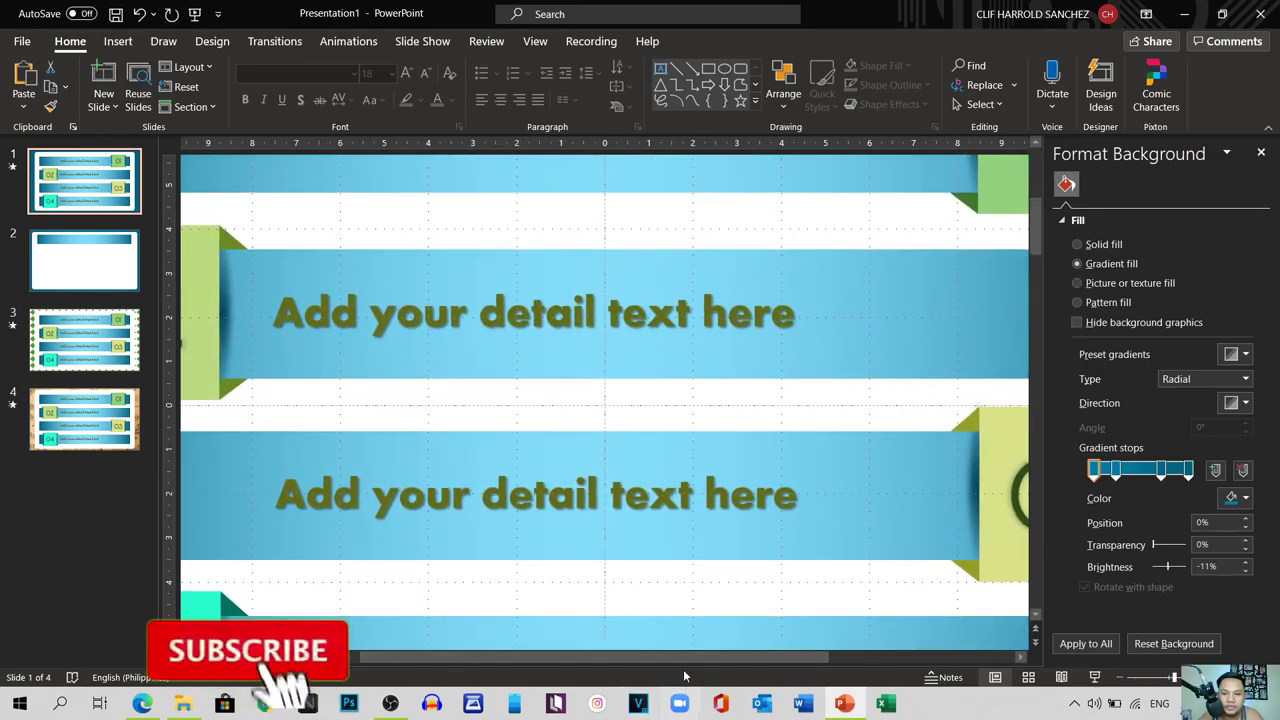
{"action": "left_click_drag", "start_coordinate": [573, 661], "coordinate": [502, 661]}
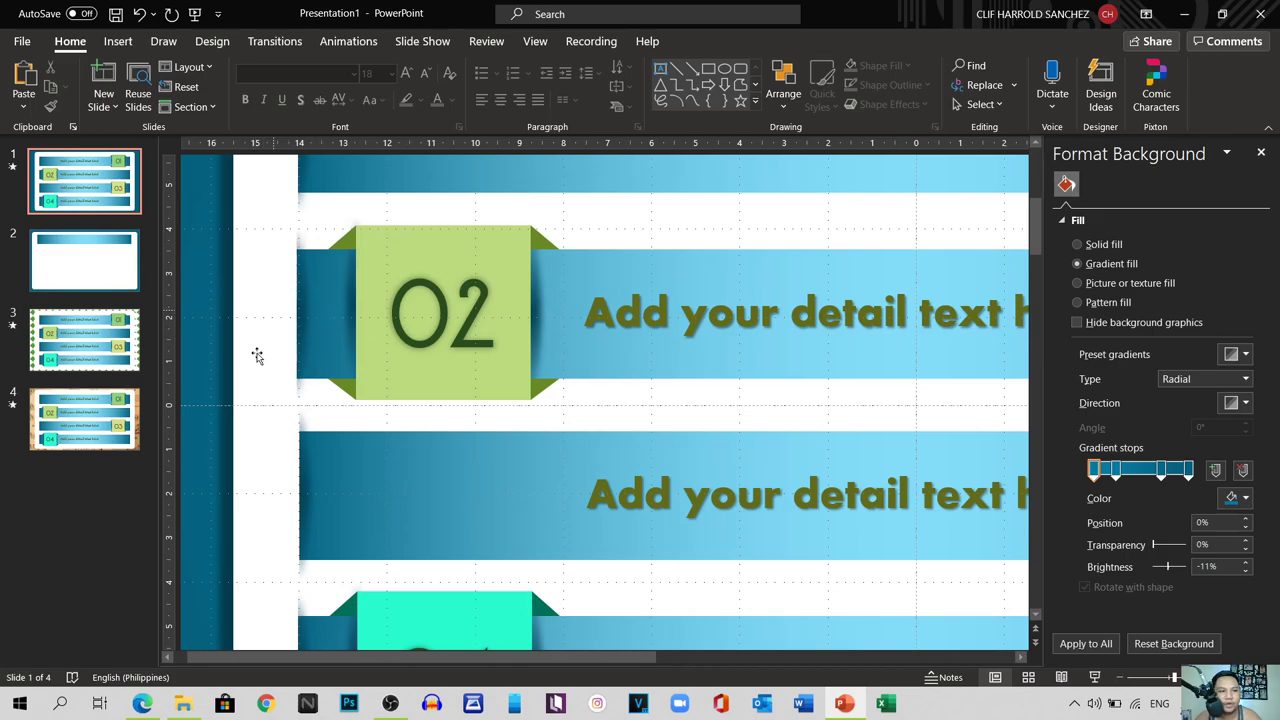
{"action": "left_click", "coordinate": [76, 274]}
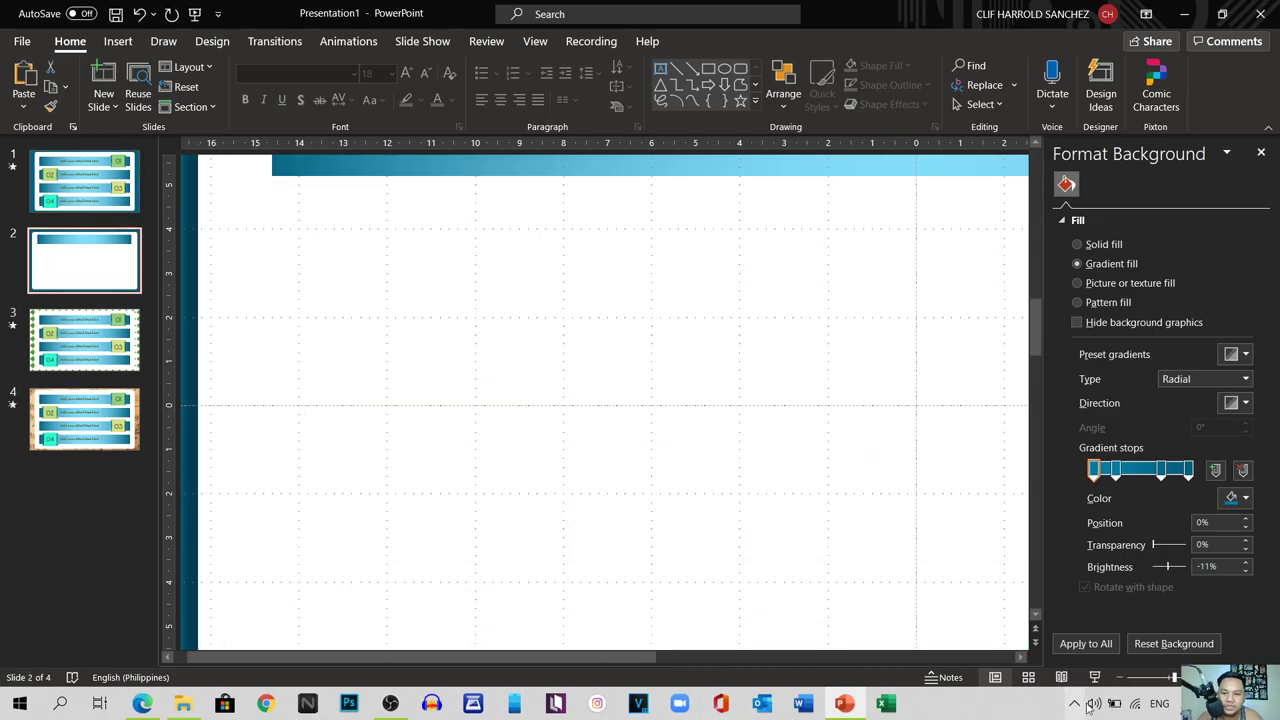
{"action": "left_click", "coordinate": [1120, 677]}
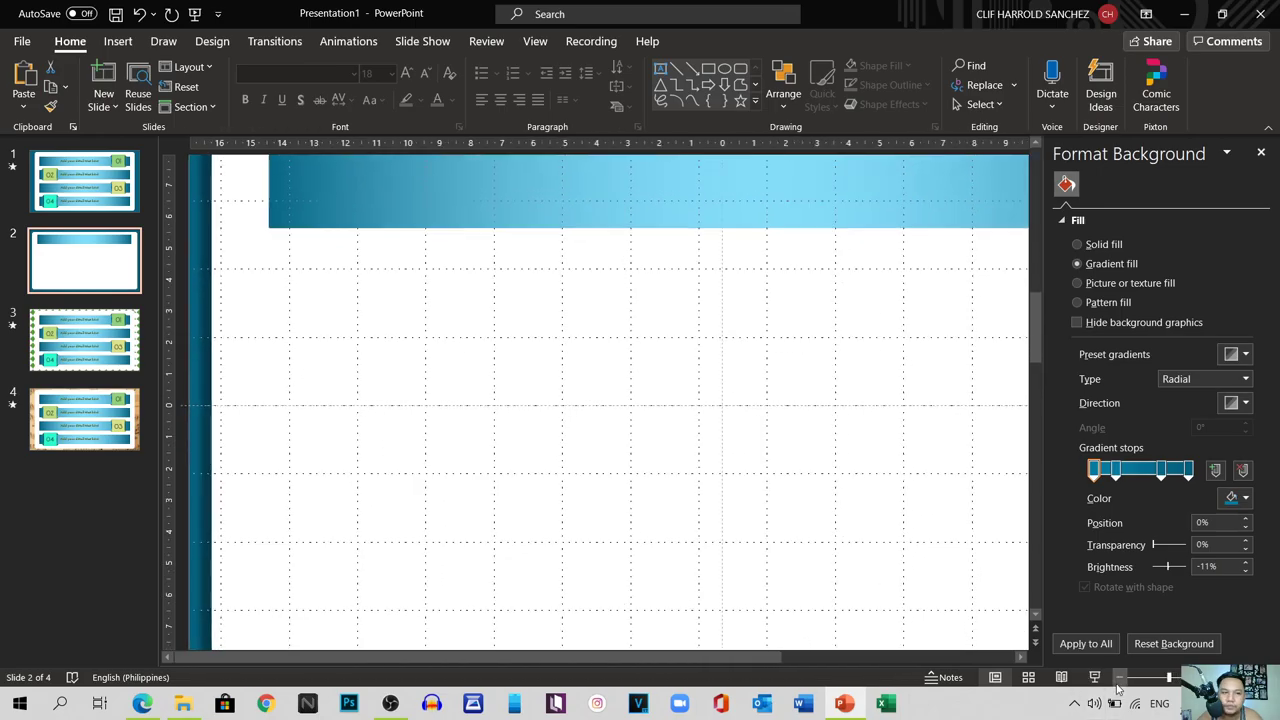
{"action": "left_click", "coordinate": [1120, 677]}
{"action": "left_click", "coordinate": [337, 343]}
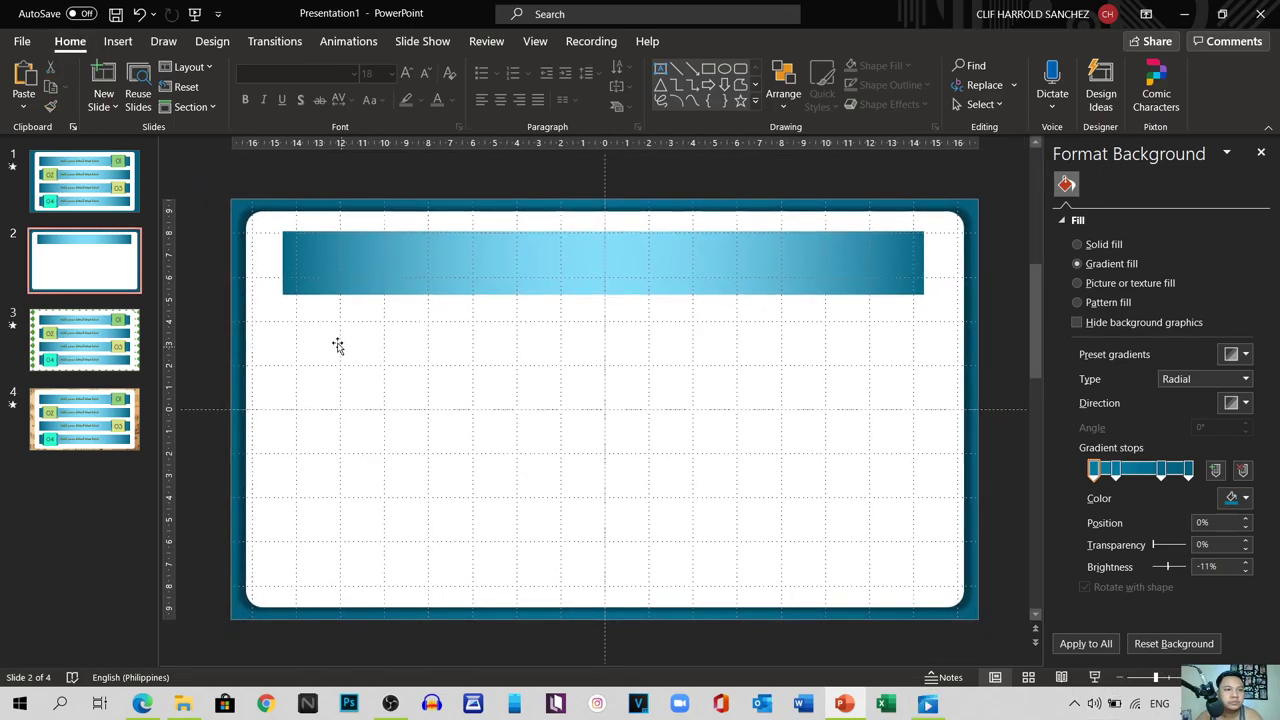
{"action": "left_click", "coordinate": [125, 41]}
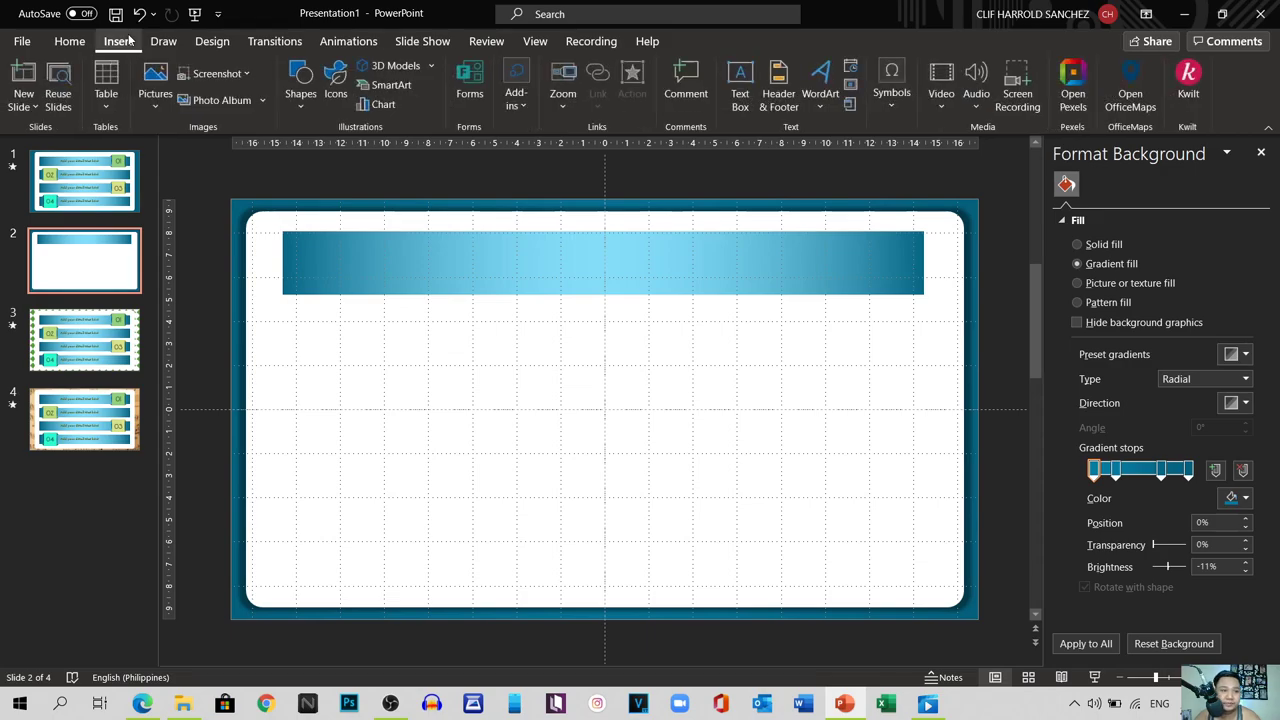
Step: Draw a thin oval, about 3.63 cm by 0.79 cm, at the banner's left end
{"action": "left_click", "coordinate": [300, 110]}
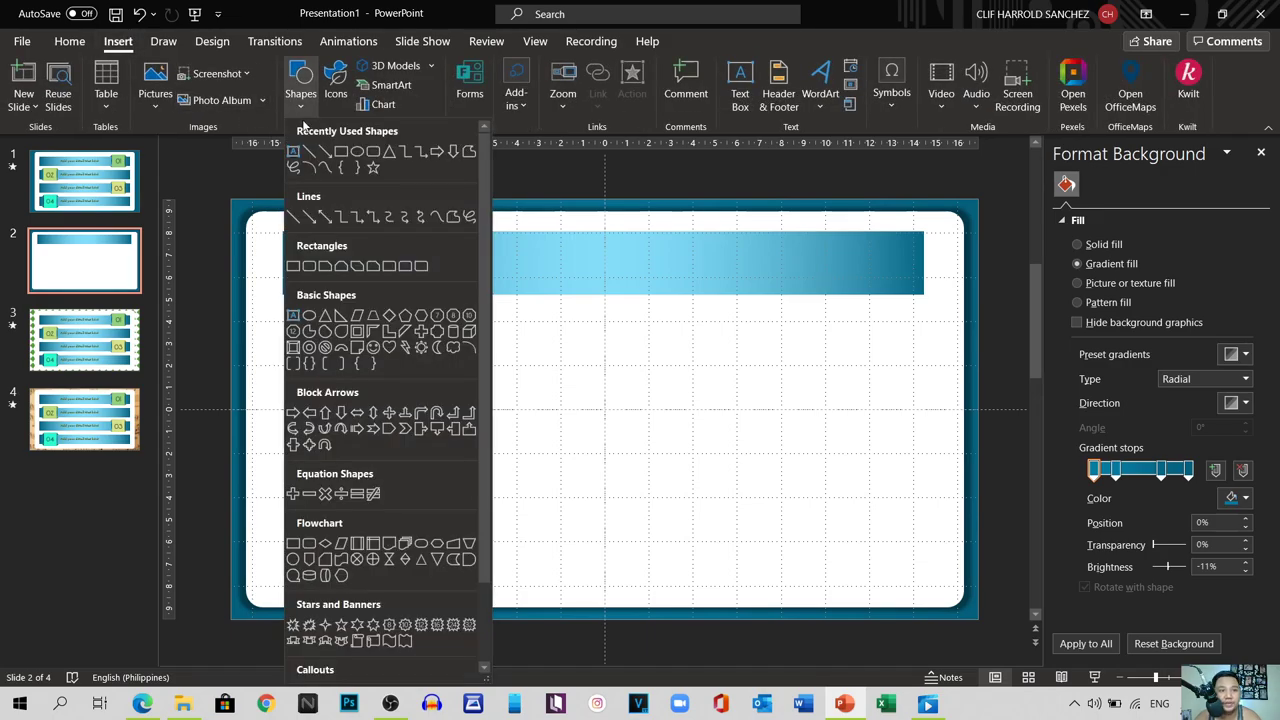
{"action": "left_click", "coordinate": [358, 151]}
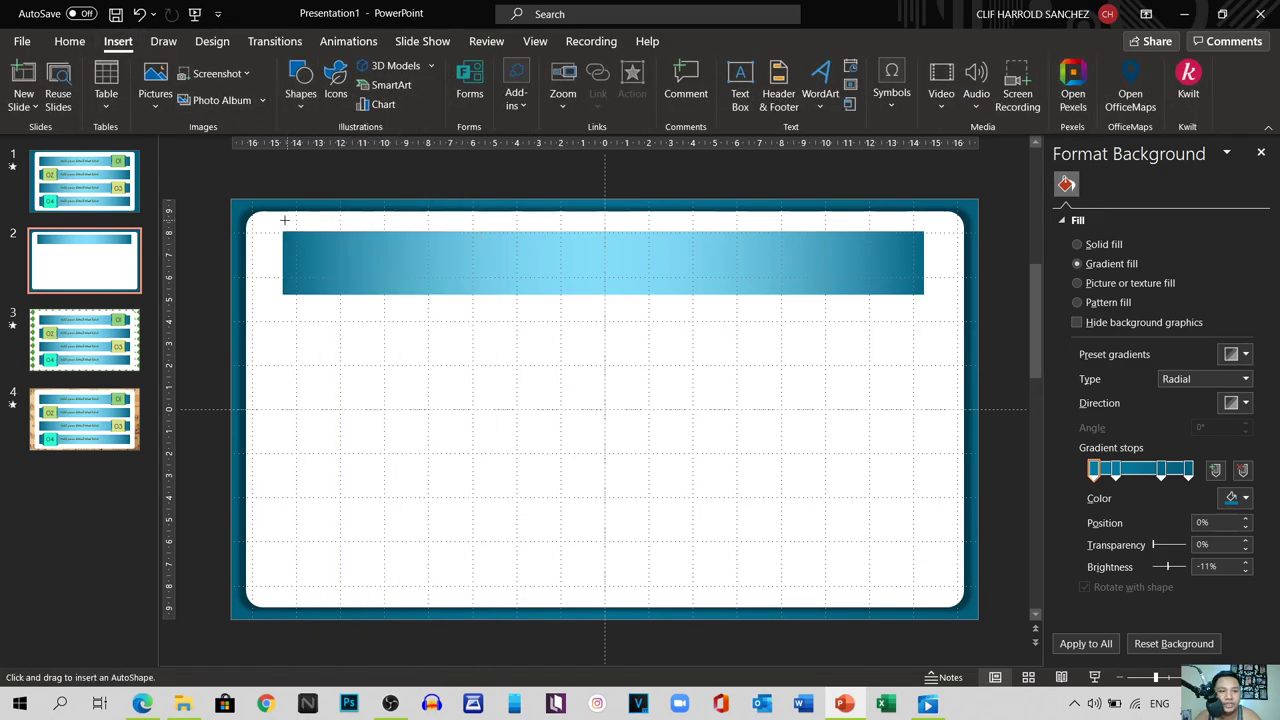
{"action": "left_click_drag", "start_coordinate": [273, 224], "coordinate": [289, 303]}
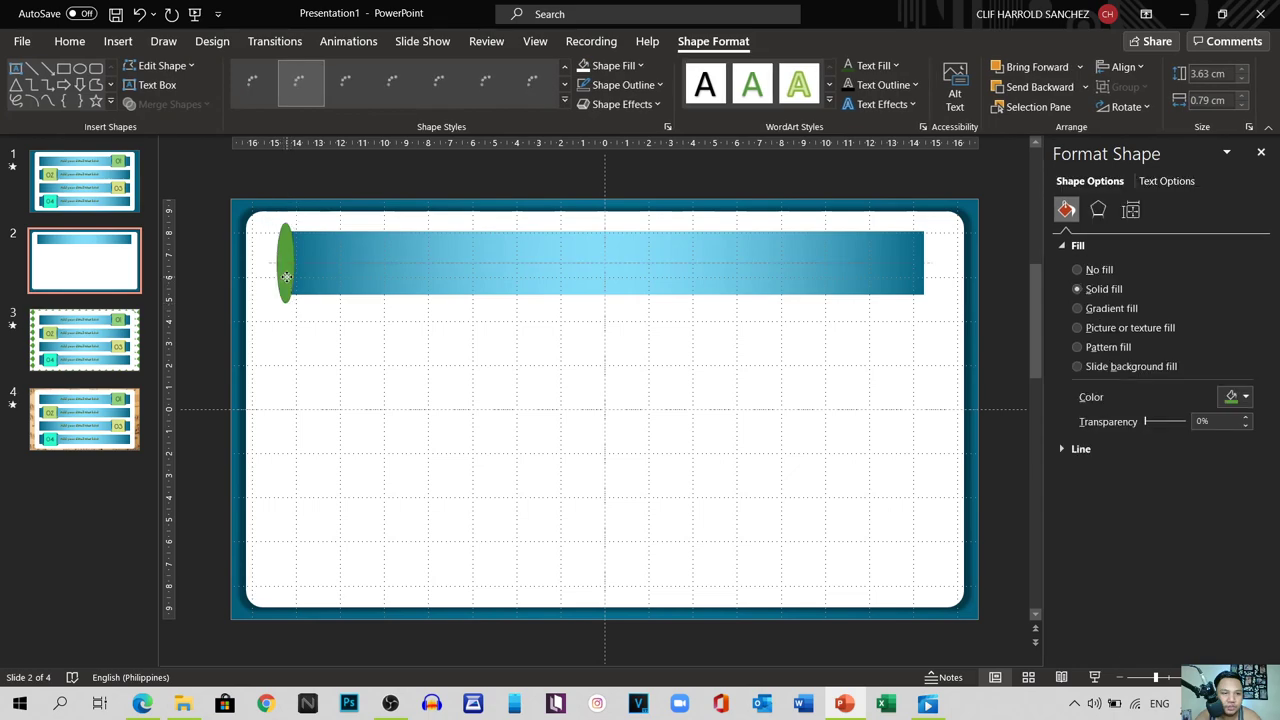
{"action": "left_click_drag", "start_coordinate": [286, 276], "coordinate": [283, 280]}
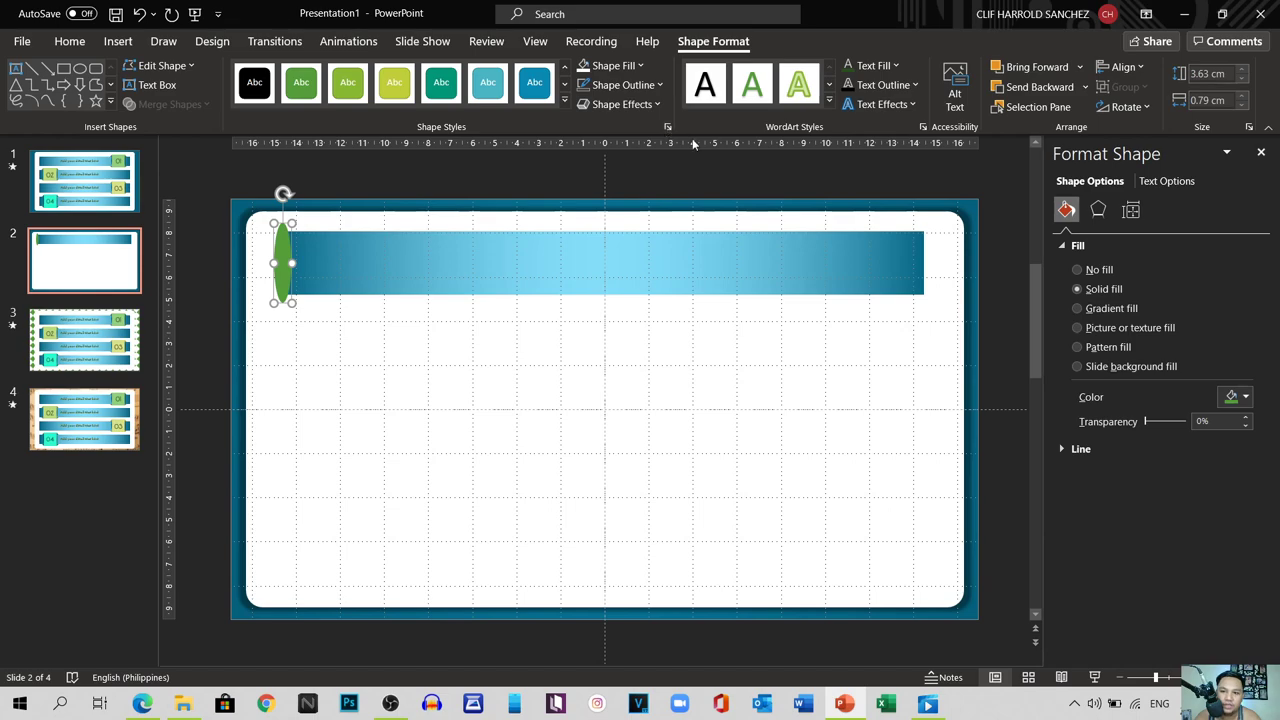
Step: Give the oval a two-stop gradient fill with the right stop at 100%
{"action": "left_click", "coordinate": [1077, 309]}
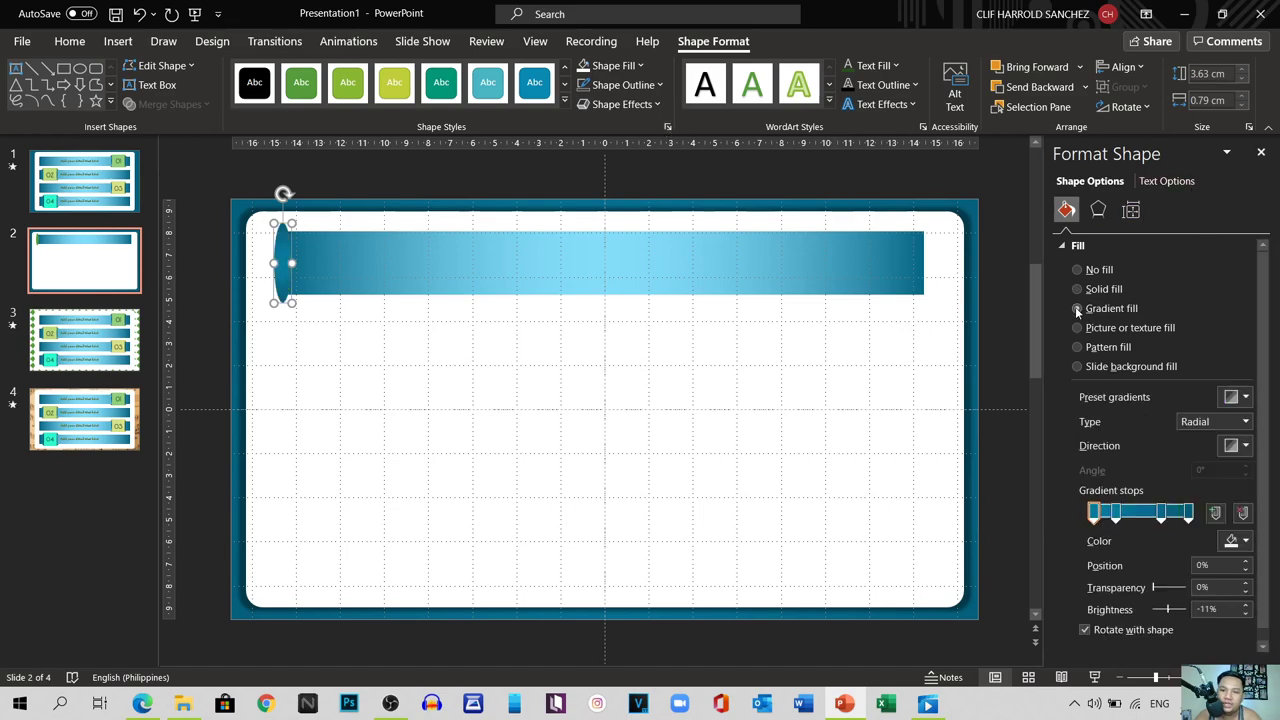
{"action": "left_click", "coordinate": [1116, 513]}
{"action": "mouse_move", "coordinate": [1116, 513]}
{"action": "left_mouse_down"}
{"action": "mouse_move", "coordinate": [1160, 514]}
{"action": "mouse_move", "coordinate": [1094, 513]}
{"action": "left_mouse_up"}
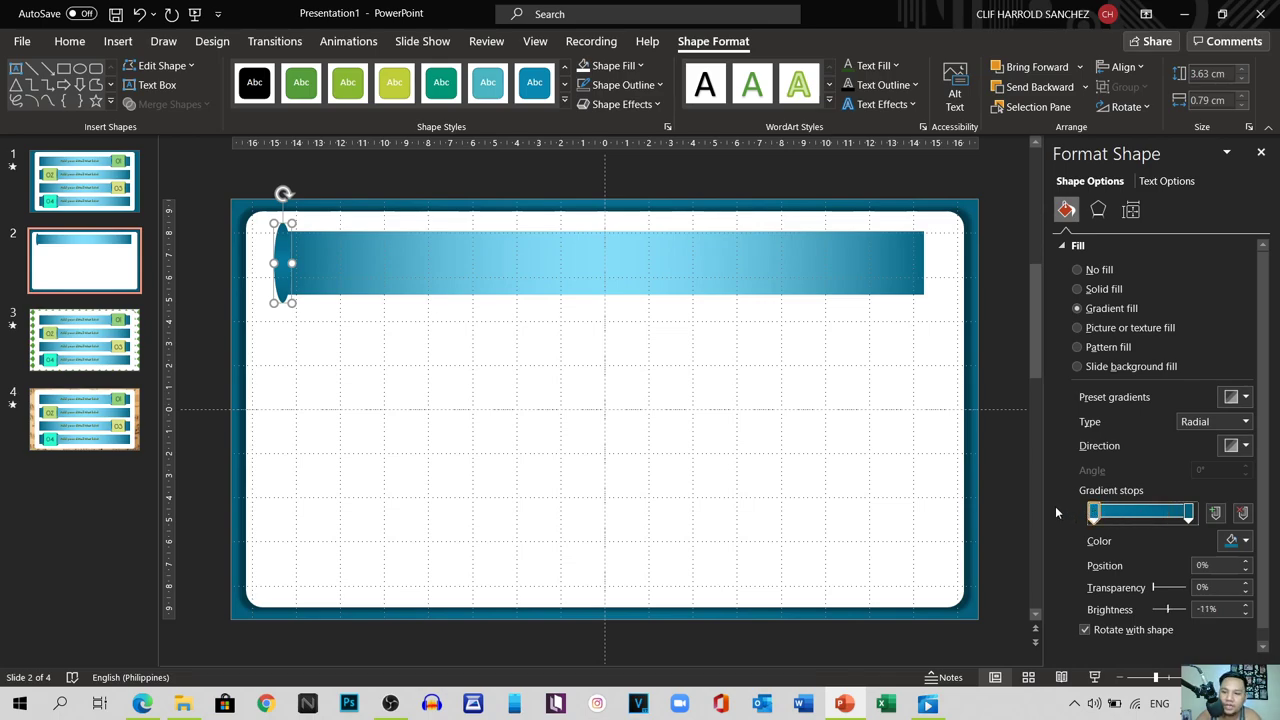
{"action": "left_click", "coordinate": [1189, 513]}
{"action": "left_click_drag", "start_coordinate": [1191, 513], "coordinate": [1195, 513]}
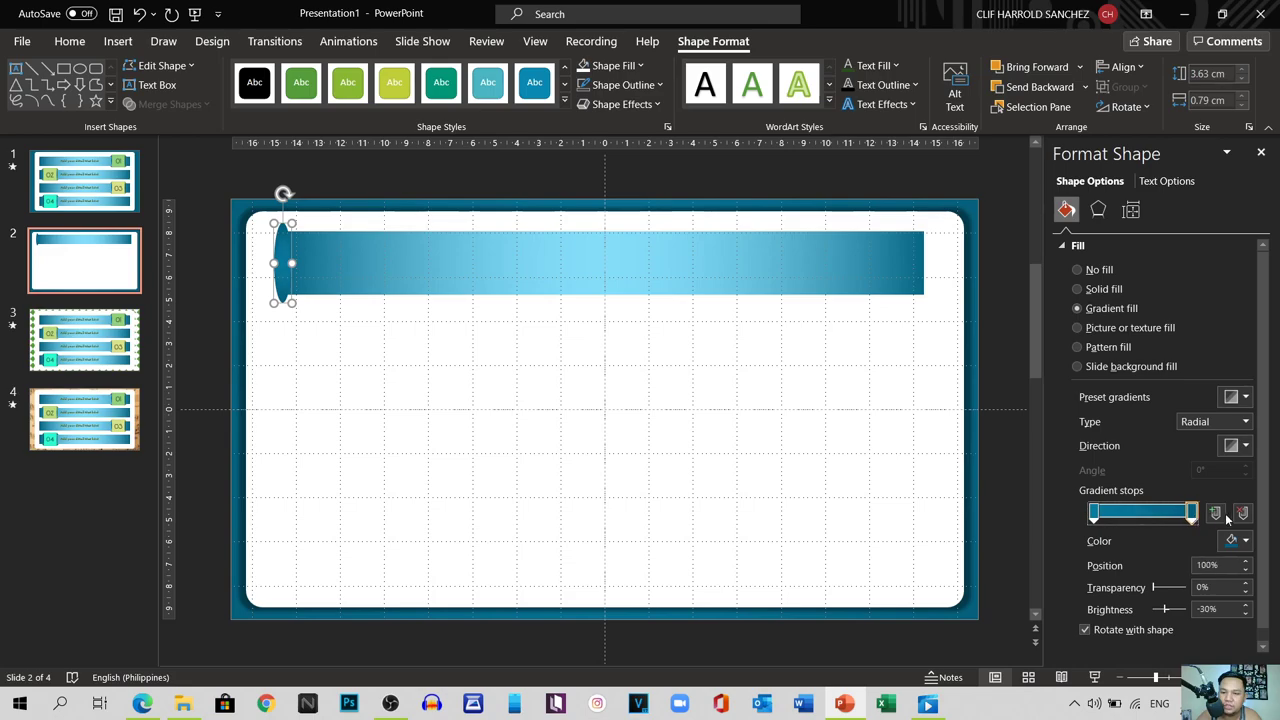
Step: Colour both gradient stops dark teal and set the right stop to 100% transparency
{"action": "left_click", "coordinate": [1095, 514]}
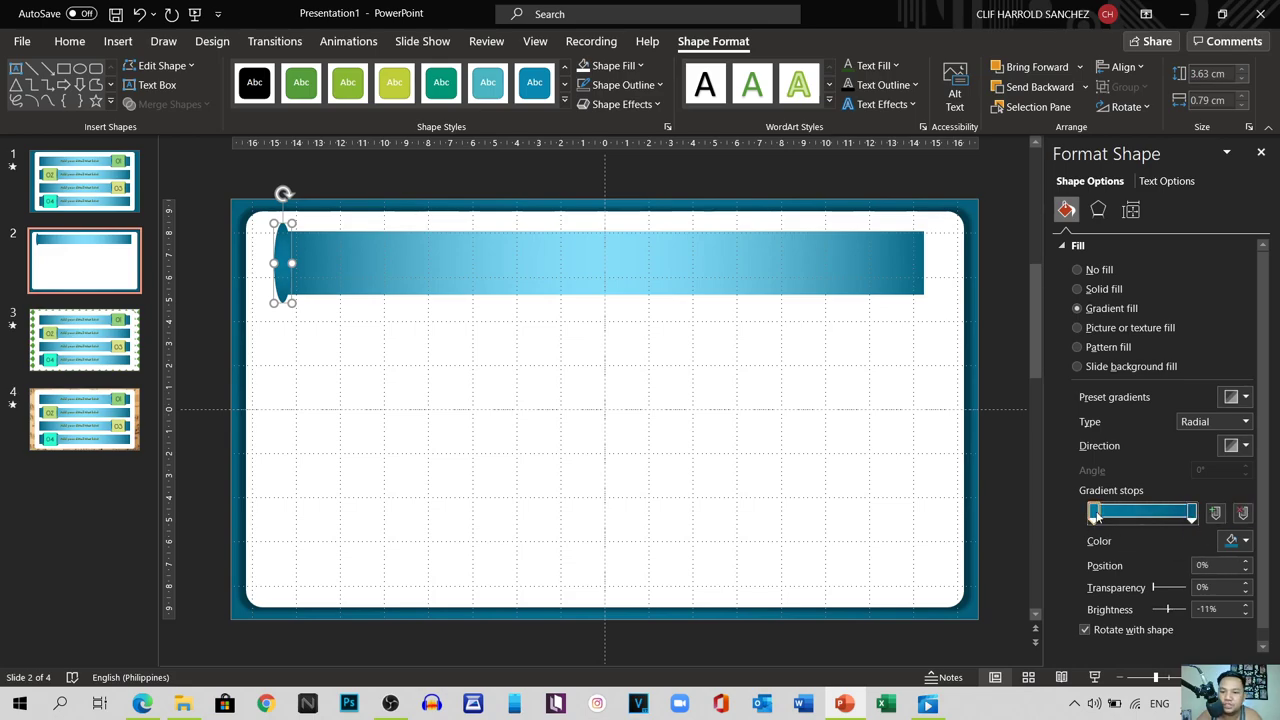
{"action": "left_click", "coordinate": [1232, 540]}
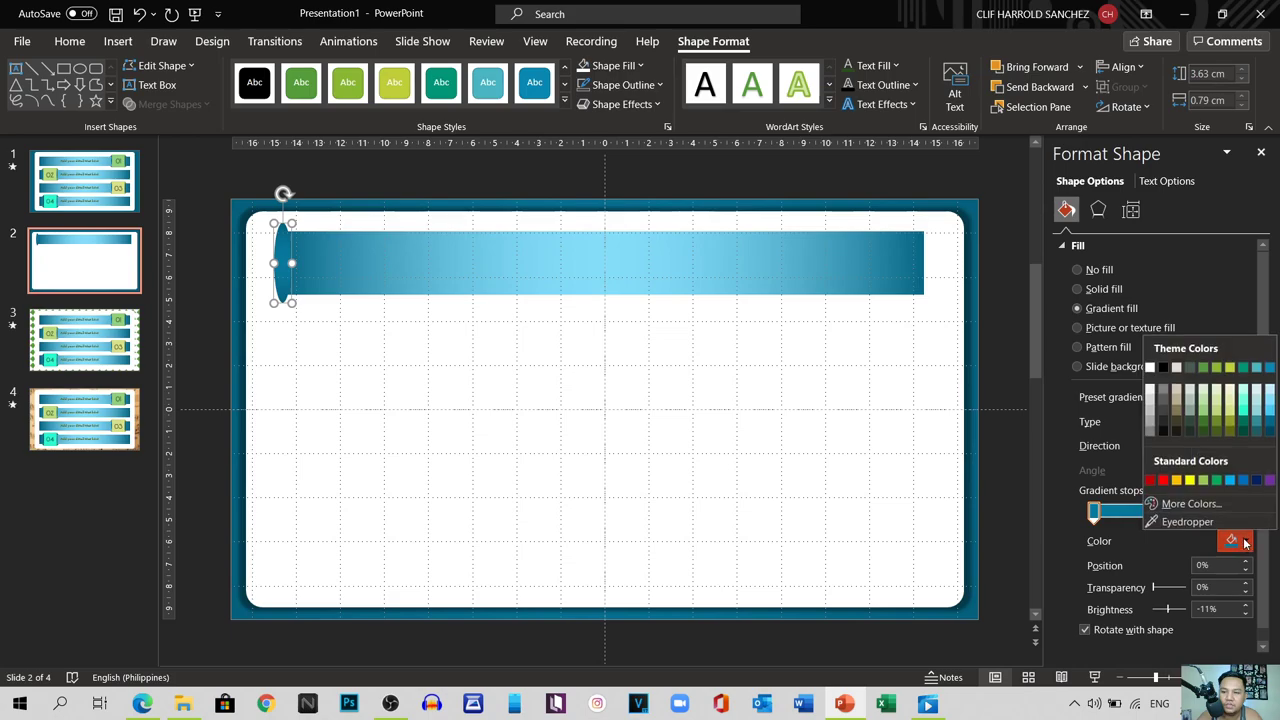
{"action": "left_click", "coordinate": [1269, 432]}
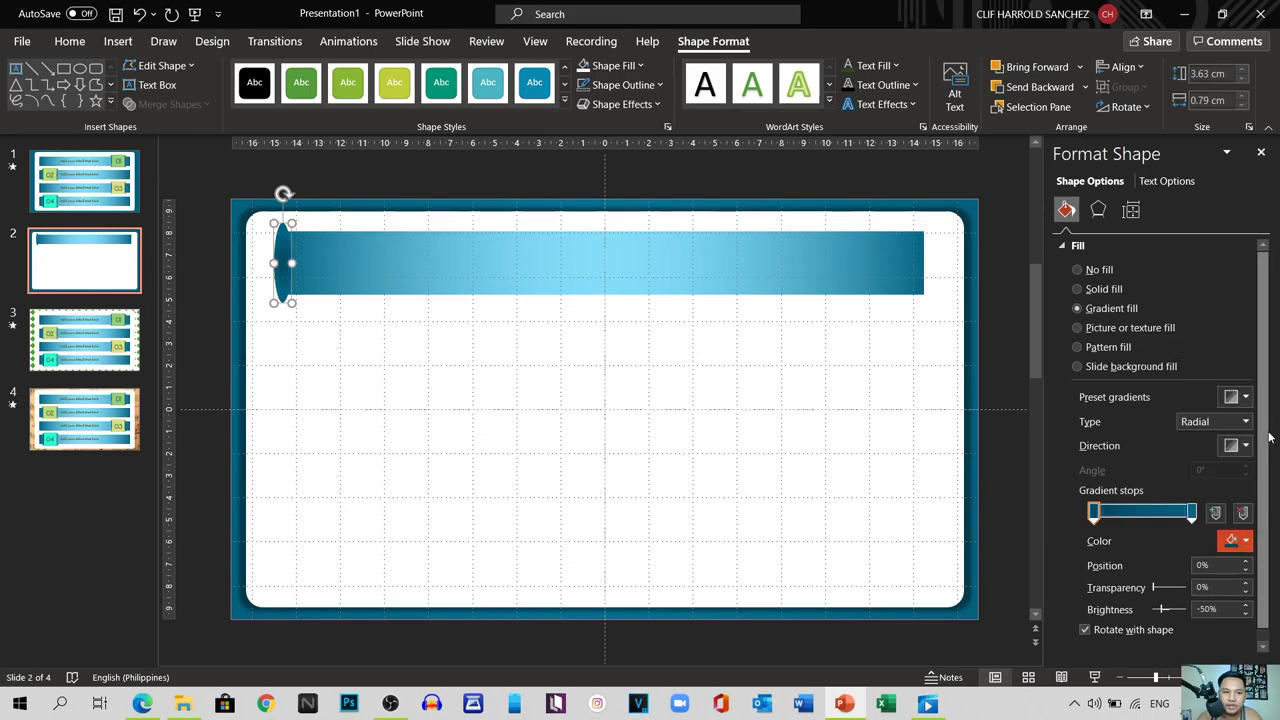
{"action": "left_click", "coordinate": [1192, 514]}
{"action": "left_click", "coordinate": [1232, 540]}
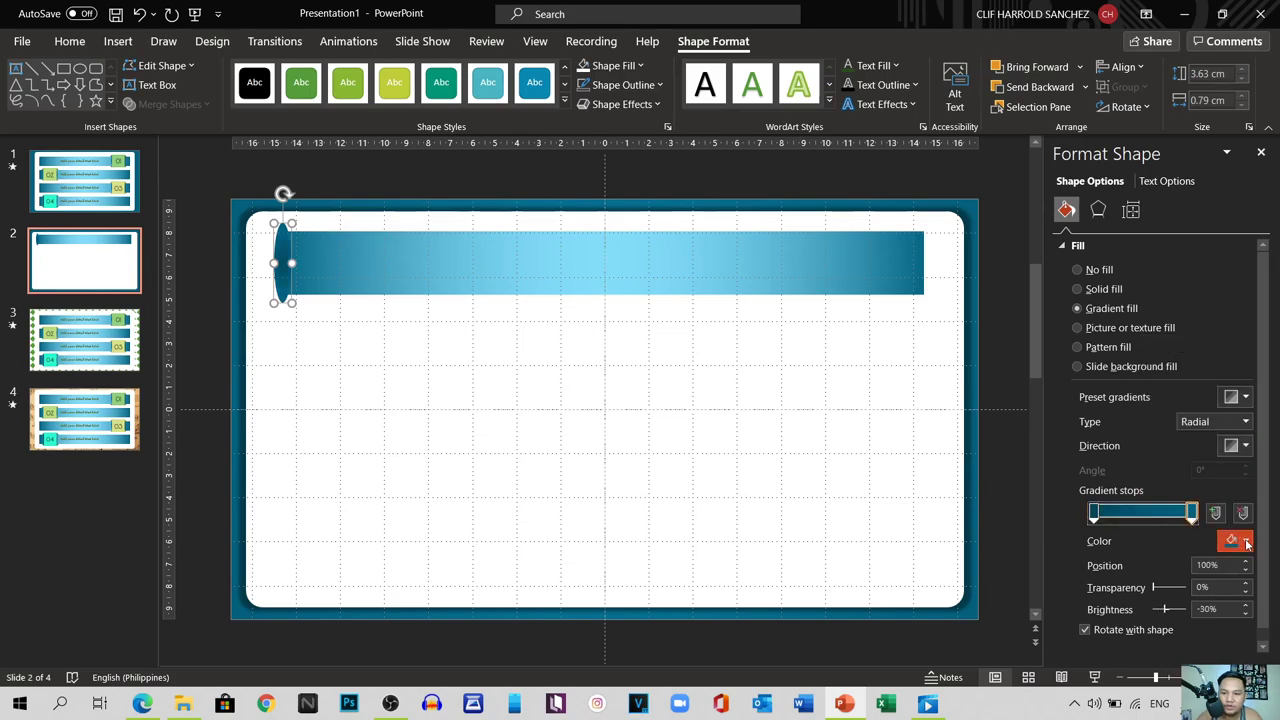
{"action": "left_click", "coordinate": [1269, 432]}
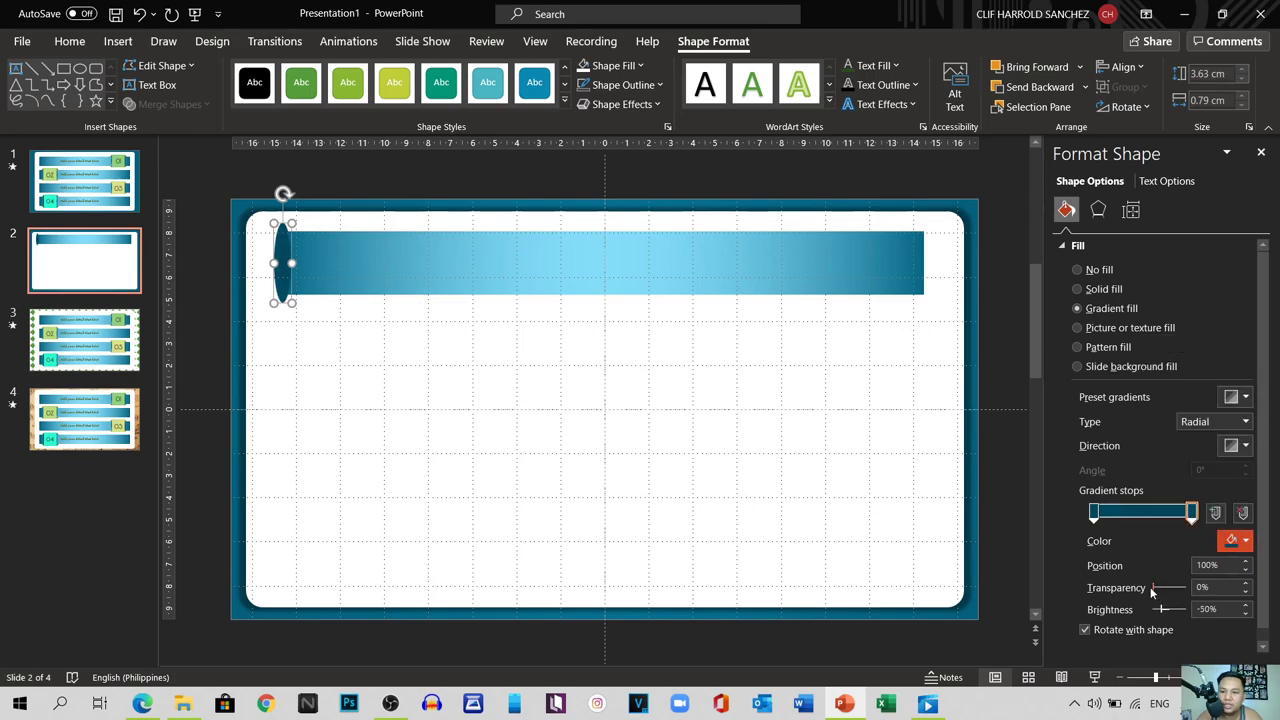
{"action": "left_click_drag", "start_coordinate": [1153, 589], "coordinate": [1192, 590]}
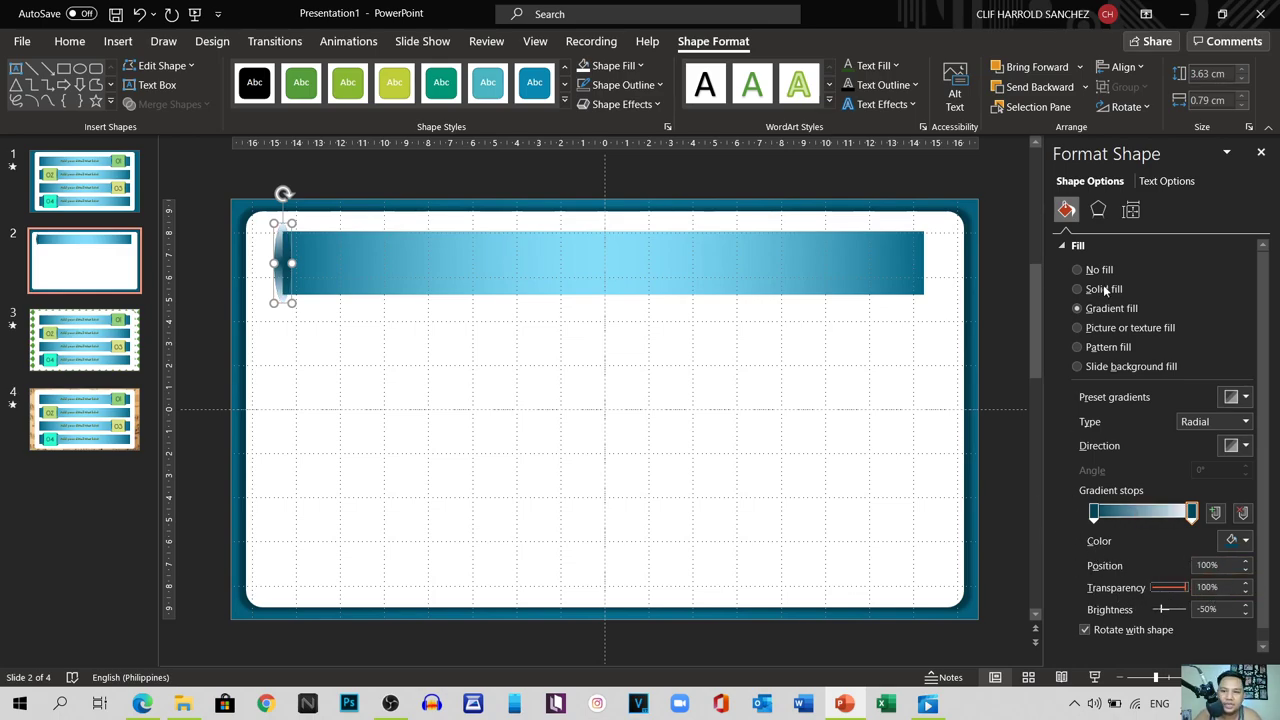
{"action": "left_click", "coordinate": [1098, 210]}
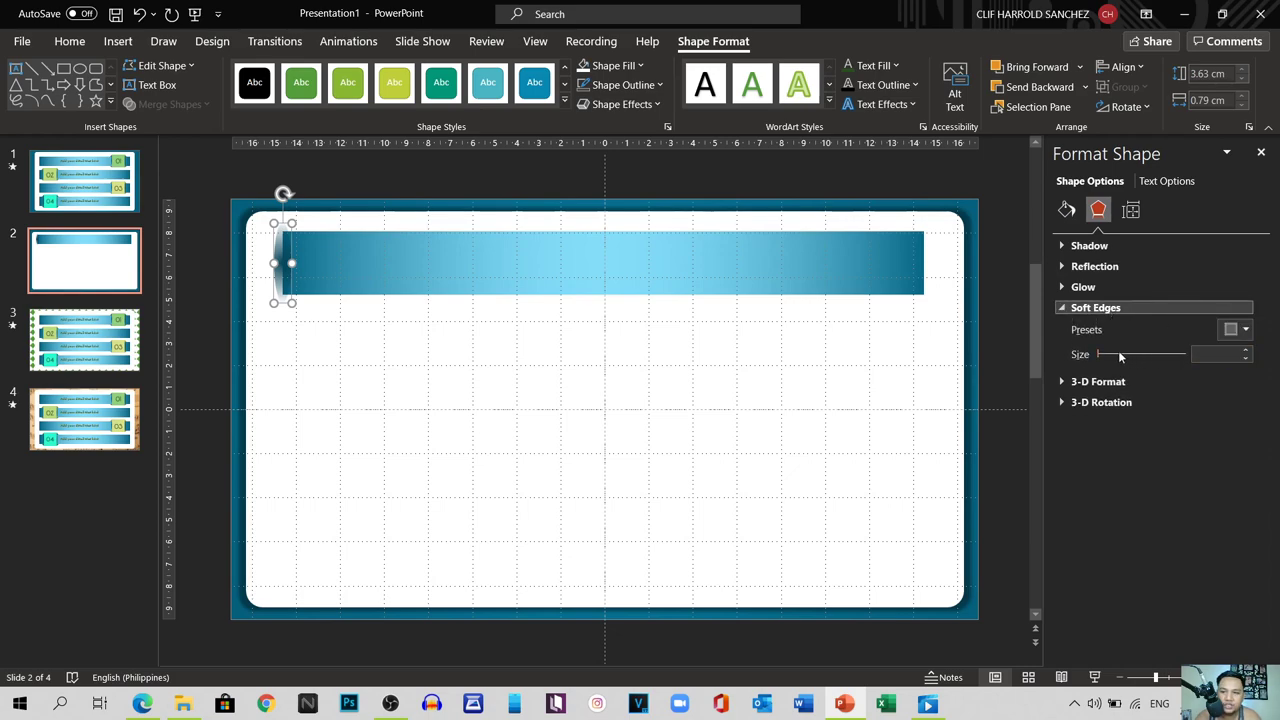
Step: Raise the oval's soft edges to 5 pt
{"action": "left_click", "coordinate": [1247, 351]}
{"action": "left_click", "coordinate": [1247, 351]}
{"action": "left_click", "coordinate": [1247, 351]}
{"action": "left_click", "coordinate": [1247, 351]}
{"action": "left_click", "coordinate": [1247, 351]}
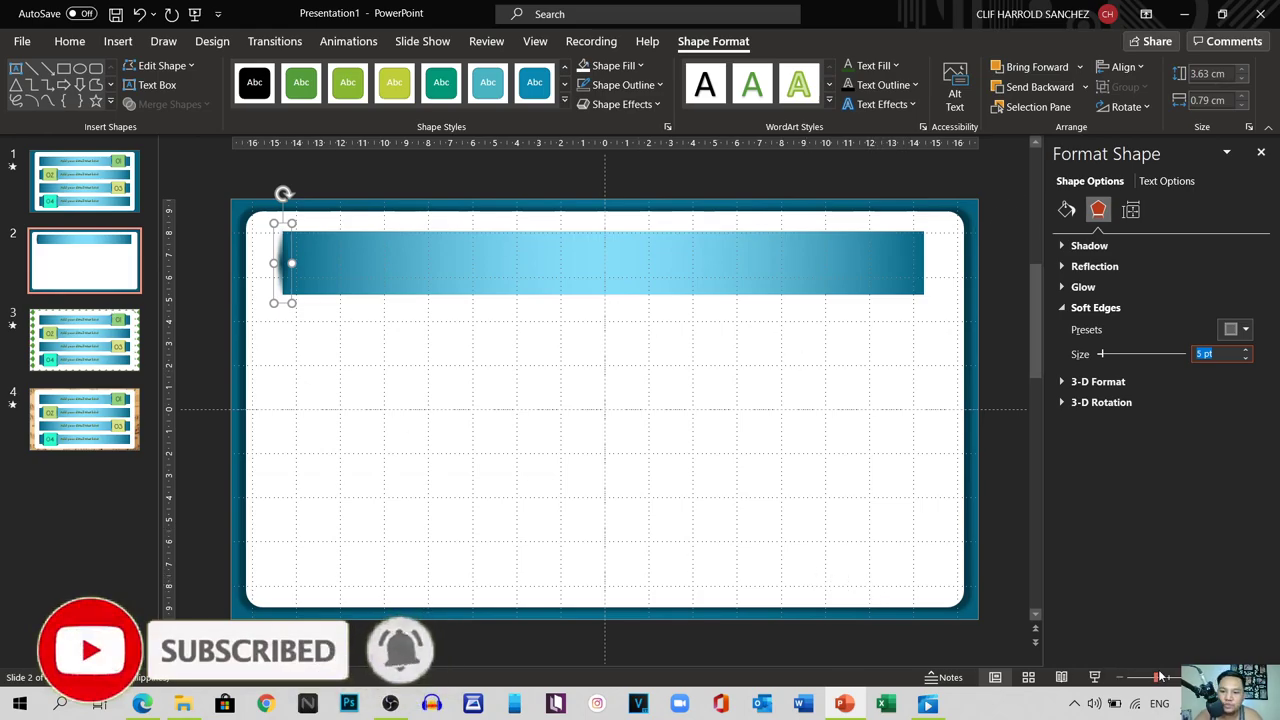
Step: Nudge the blurred oval against the banner's left end, then show slide 1
{"action": "left_click", "coordinate": [1200, 677]}
{"action": "scroll", "coordinate": [559, 500], "scroll_direction": "up", "scroll_amount": 6}
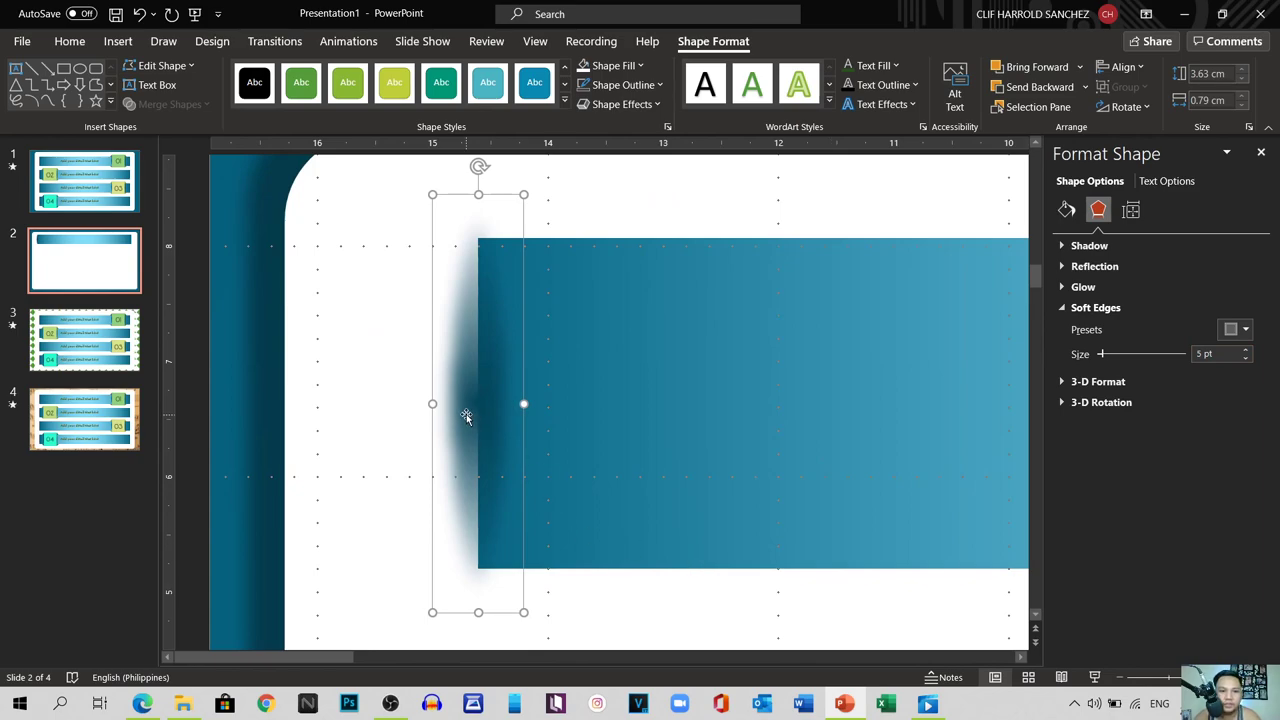
{"action": "left_click_drag", "start_coordinate": [477, 413], "coordinate": [480, 418]}
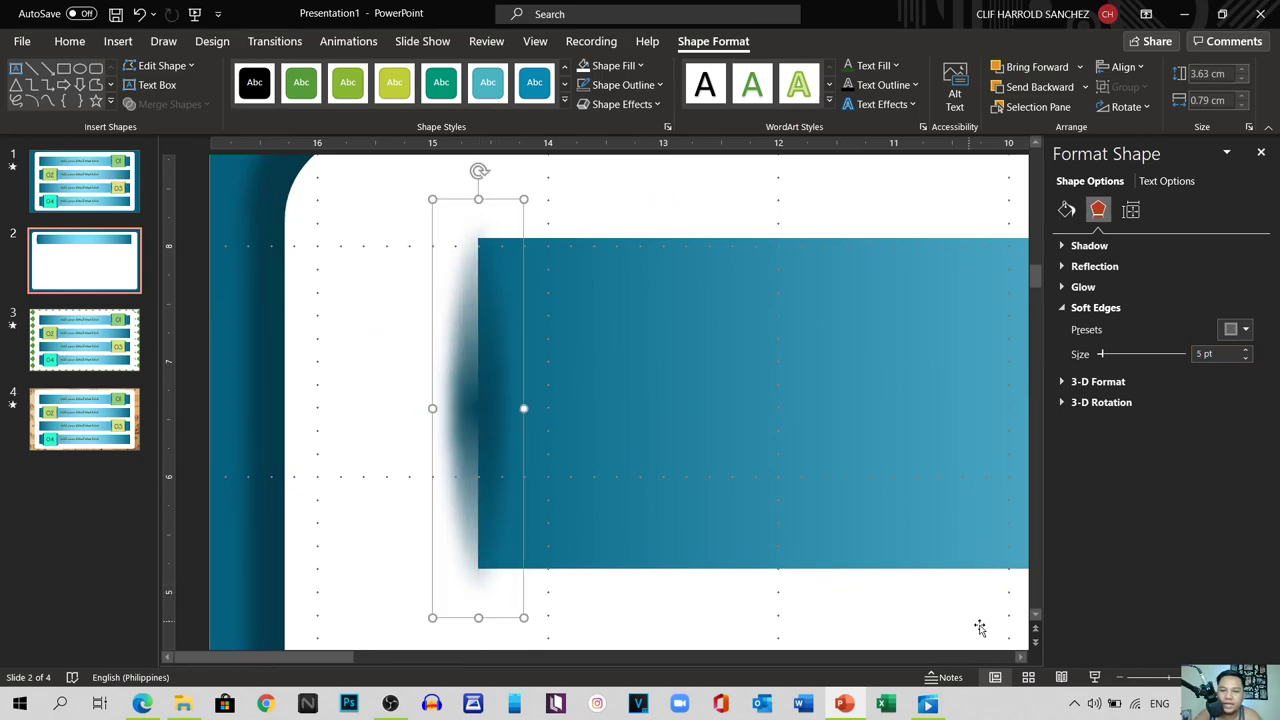
{"action": "left_click", "coordinate": [1120, 677]}
{"action": "left_click", "coordinate": [1120, 677]}
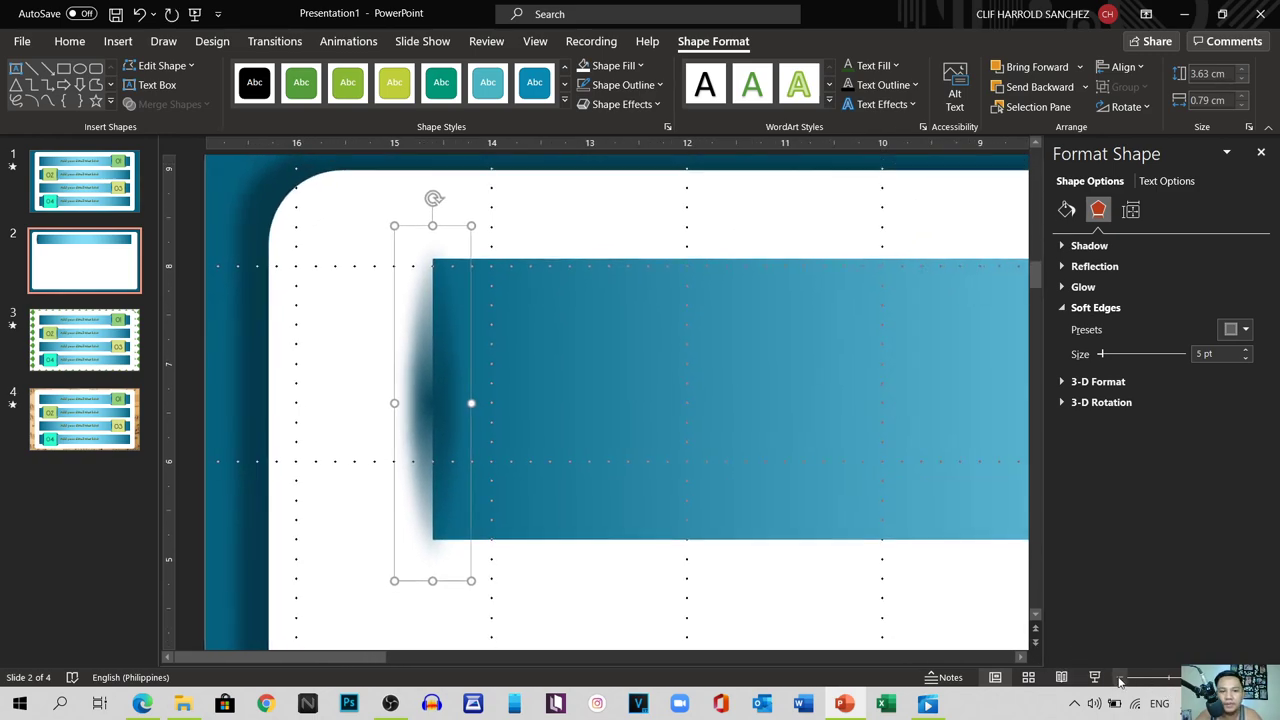
{"action": "left_click", "coordinate": [1120, 677]}
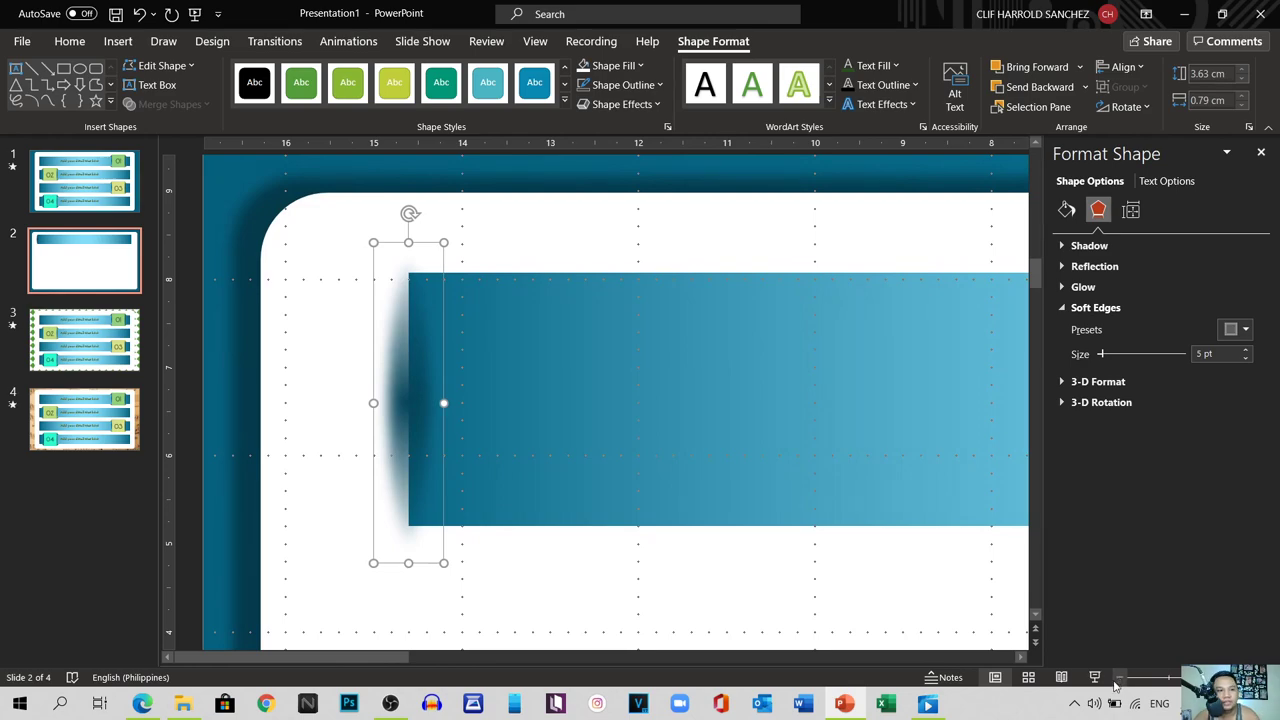
{"action": "left_click", "coordinate": [66, 205]}
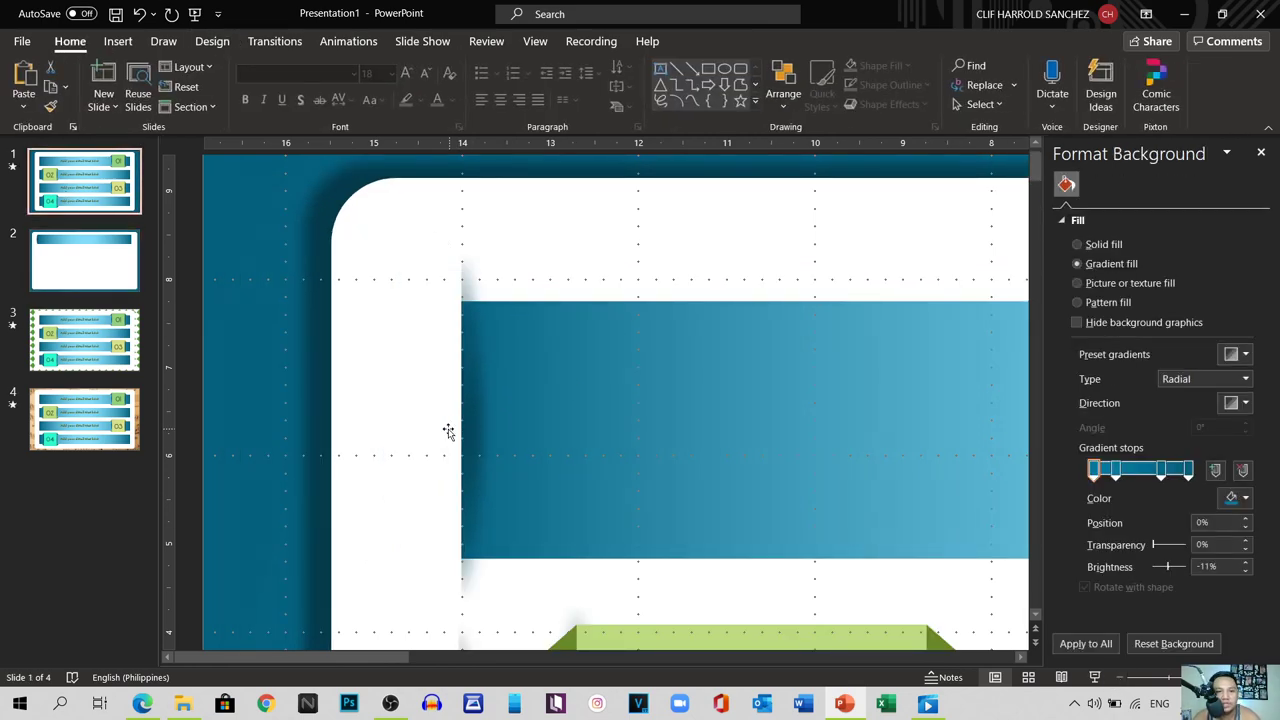
Step: On slide 2, draw a tall narrow rectangle at the banner's left end
{"action": "left_click", "coordinate": [45, 248]}
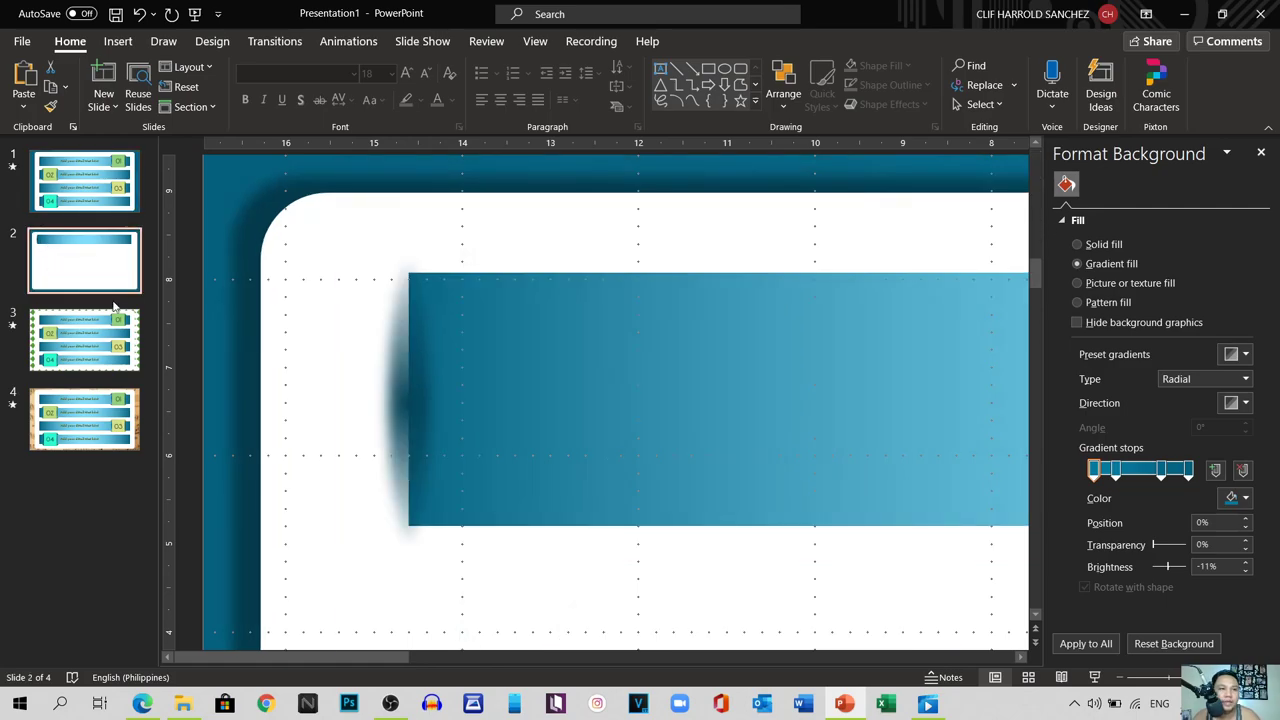
{"action": "left_click", "coordinate": [115, 42]}
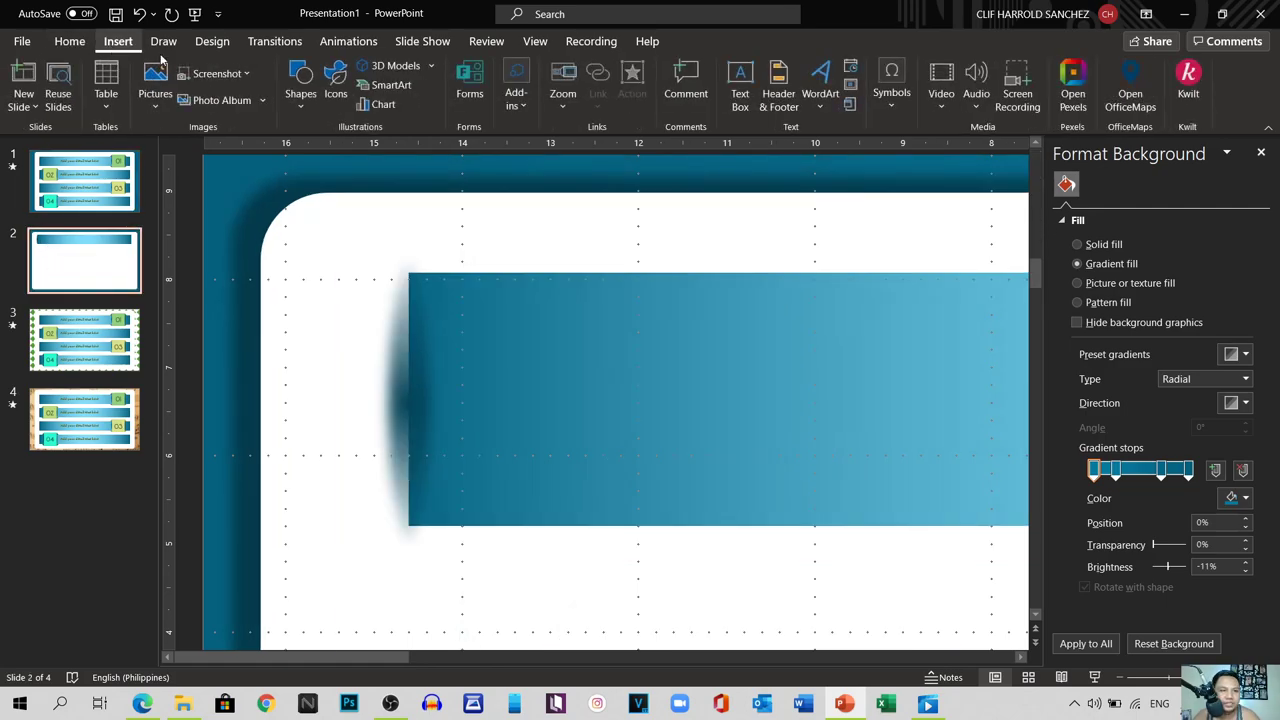
{"action": "left_click", "coordinate": [306, 106]}
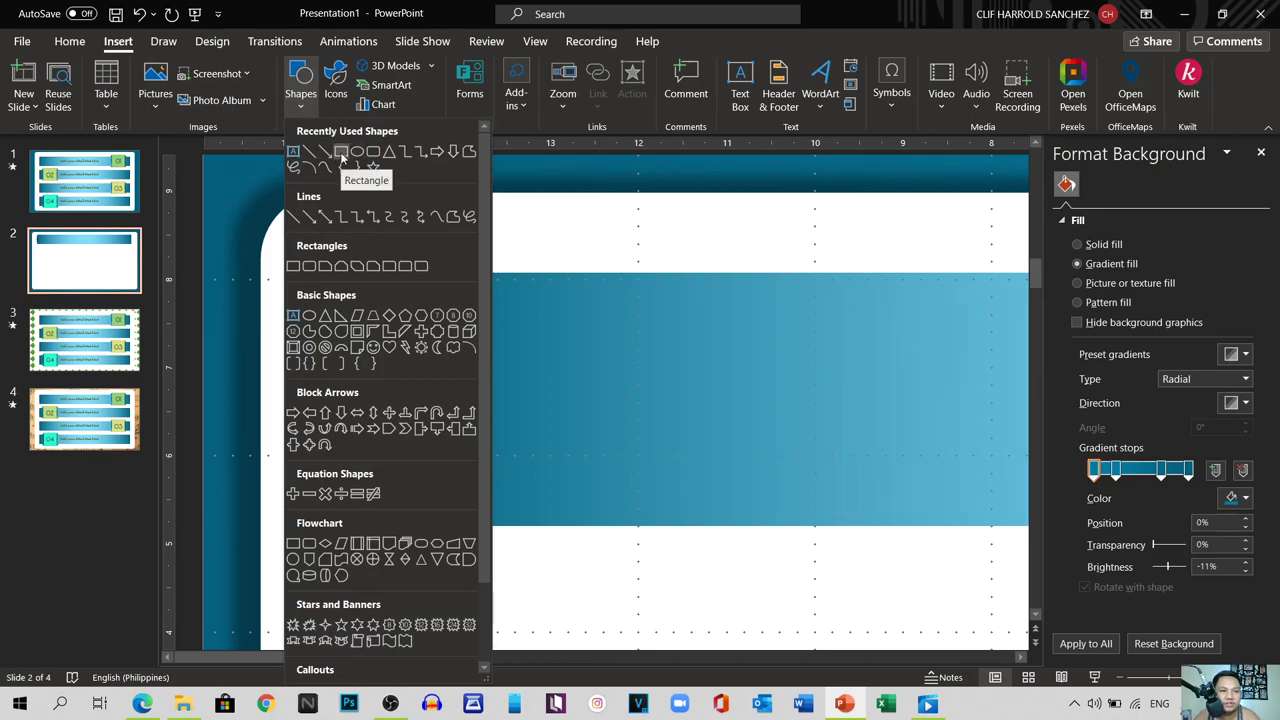
{"action": "left_click", "coordinate": [341, 153]}
{"action": "left_click_drag", "start_coordinate": [372, 241], "coordinate": [408, 562]}
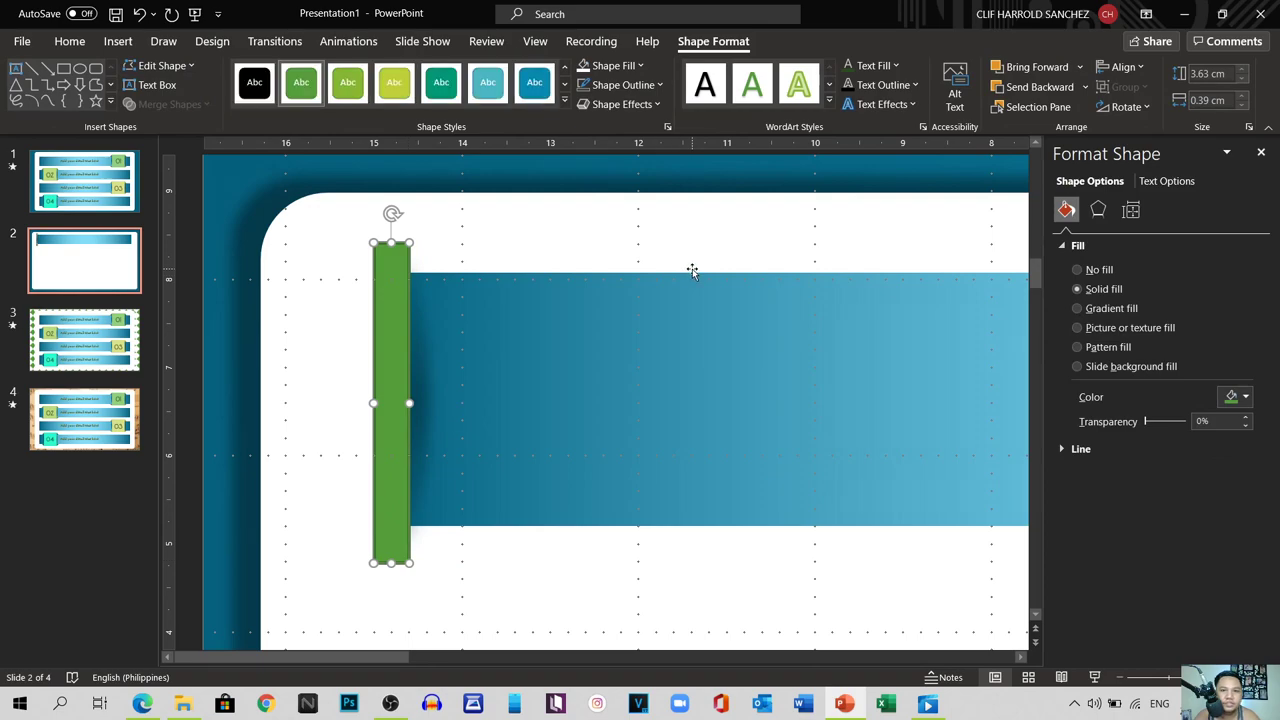
Step: Fill the shape white, widen it to 0.79 cm and stretch its top and bottom edges
{"action": "left_click", "coordinate": [583, 67]}
{"action": "left_click_drag", "start_coordinate": [415, 408], "coordinate": [443, 404]}
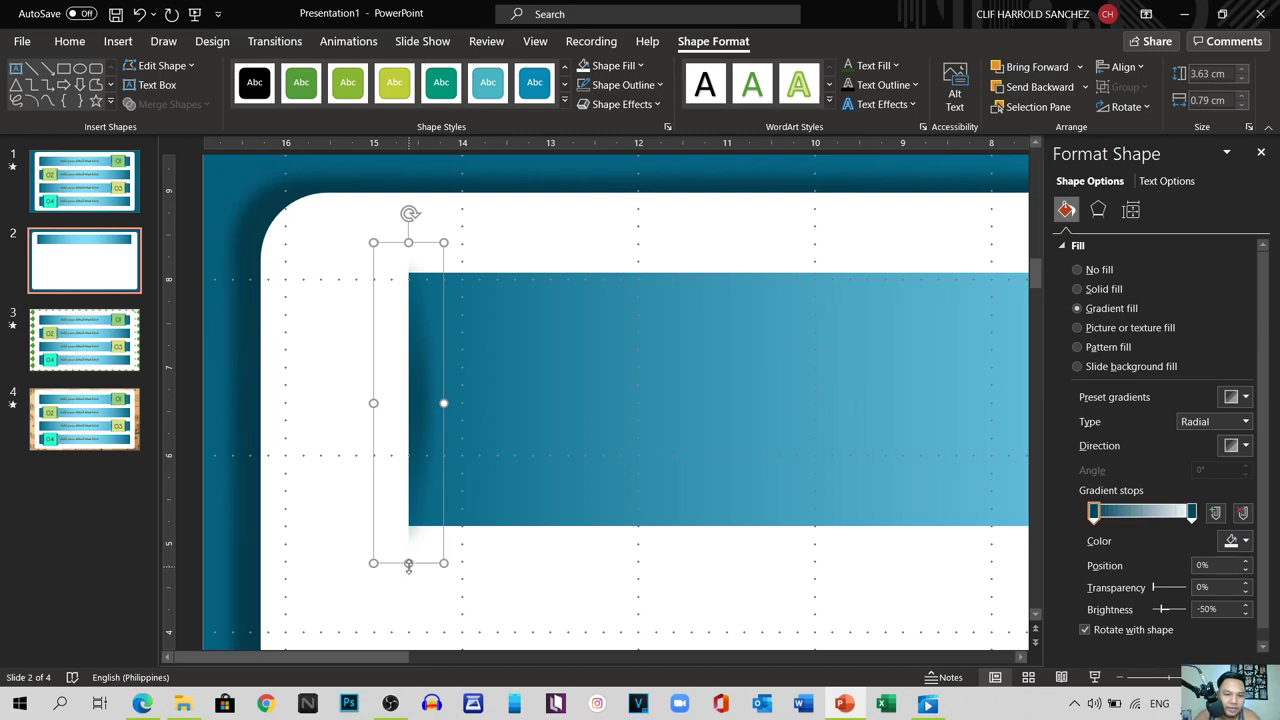
{"action": "left_click_drag", "start_coordinate": [406, 566], "coordinate": [403, 575]}
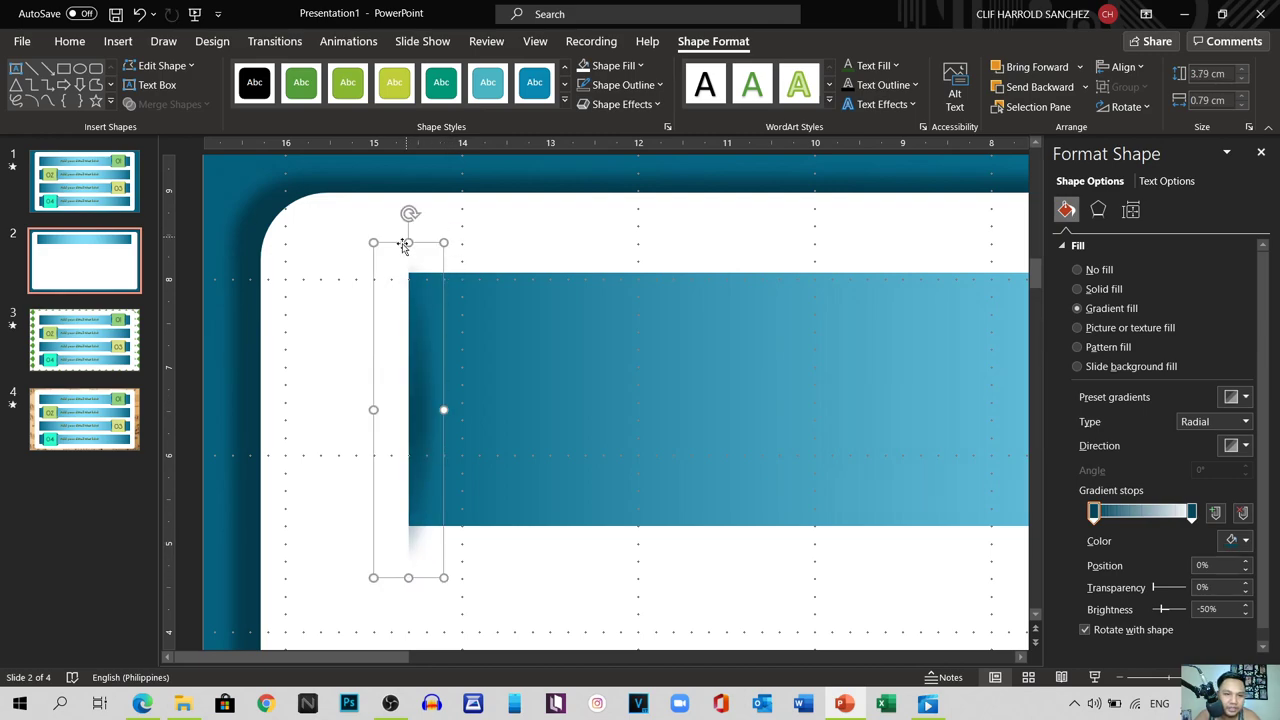
{"action": "left_click_drag", "start_coordinate": [408, 242], "coordinate": [408, 234]}
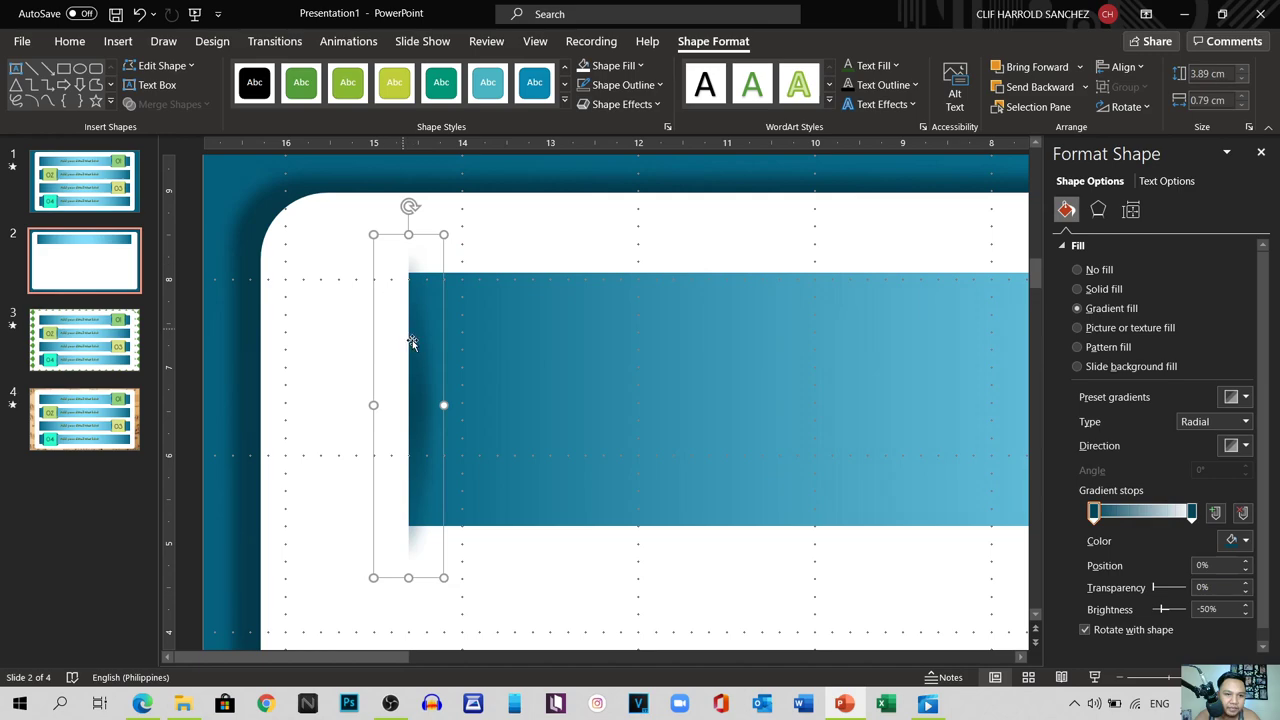
Step: Stretch the gradient shadow shape taller at both ends and nudge it into position
{"action": "left_click", "coordinate": [413, 217]}
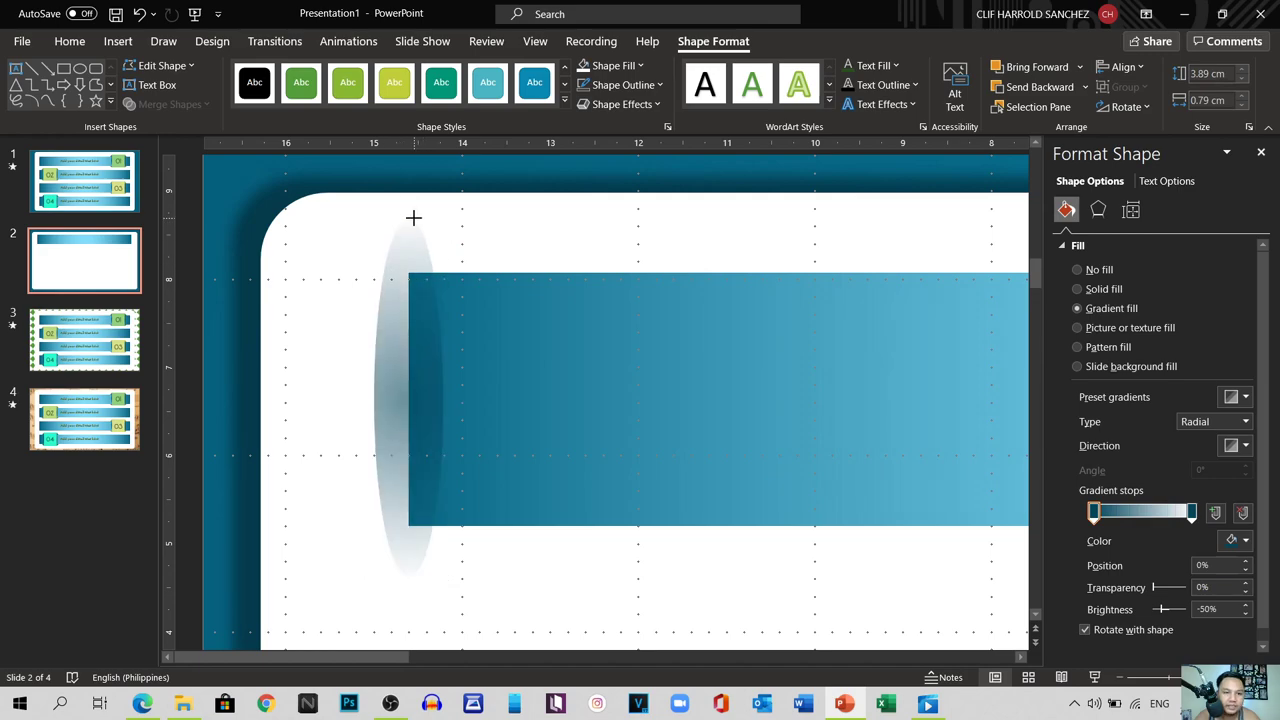
{"action": "left_click_drag", "start_coordinate": [413, 214], "coordinate": [412, 215]}
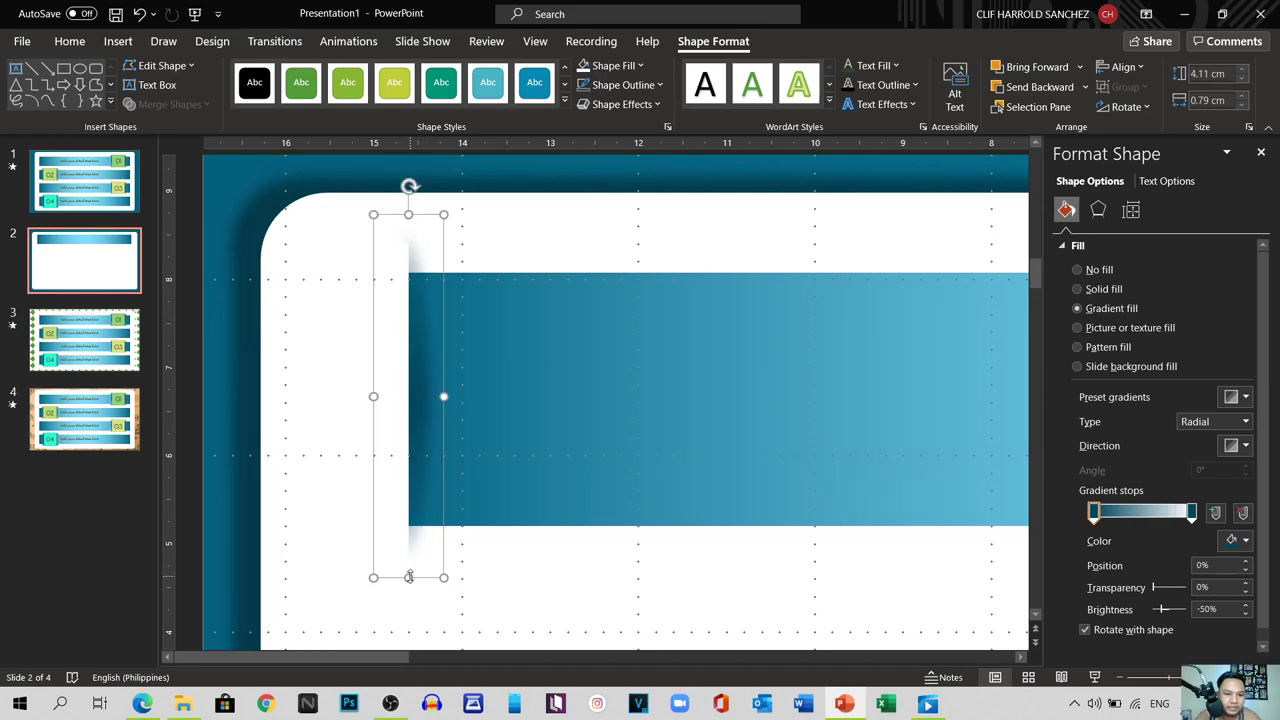
{"action": "left_click_drag", "start_coordinate": [409, 577], "coordinate": [408, 586]}
{"action": "left_click_drag", "start_coordinate": [423, 457], "coordinate": [424, 459]}
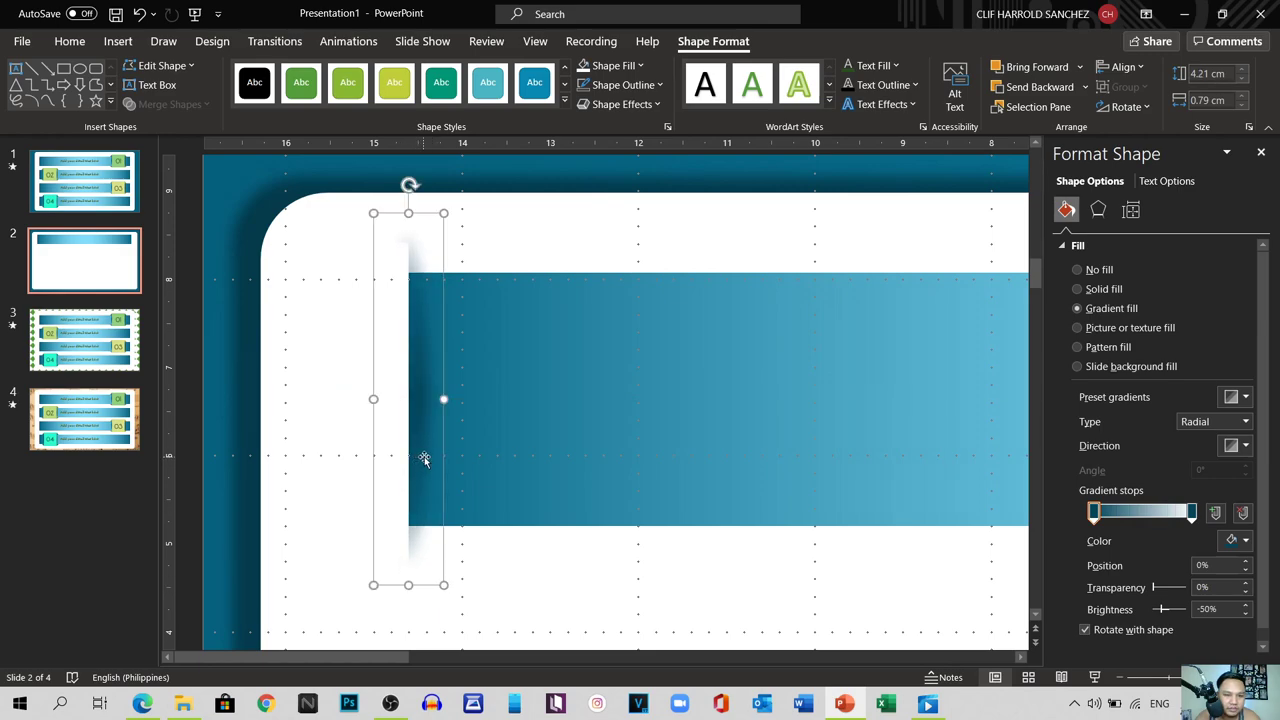
Step: Lengthen the white strip, then draw a new narrow rectangle over the banner's left end
{"action": "left_click", "coordinate": [388, 424]}
{"action": "left_click_drag", "start_coordinate": [391, 563], "coordinate": [391, 568]}
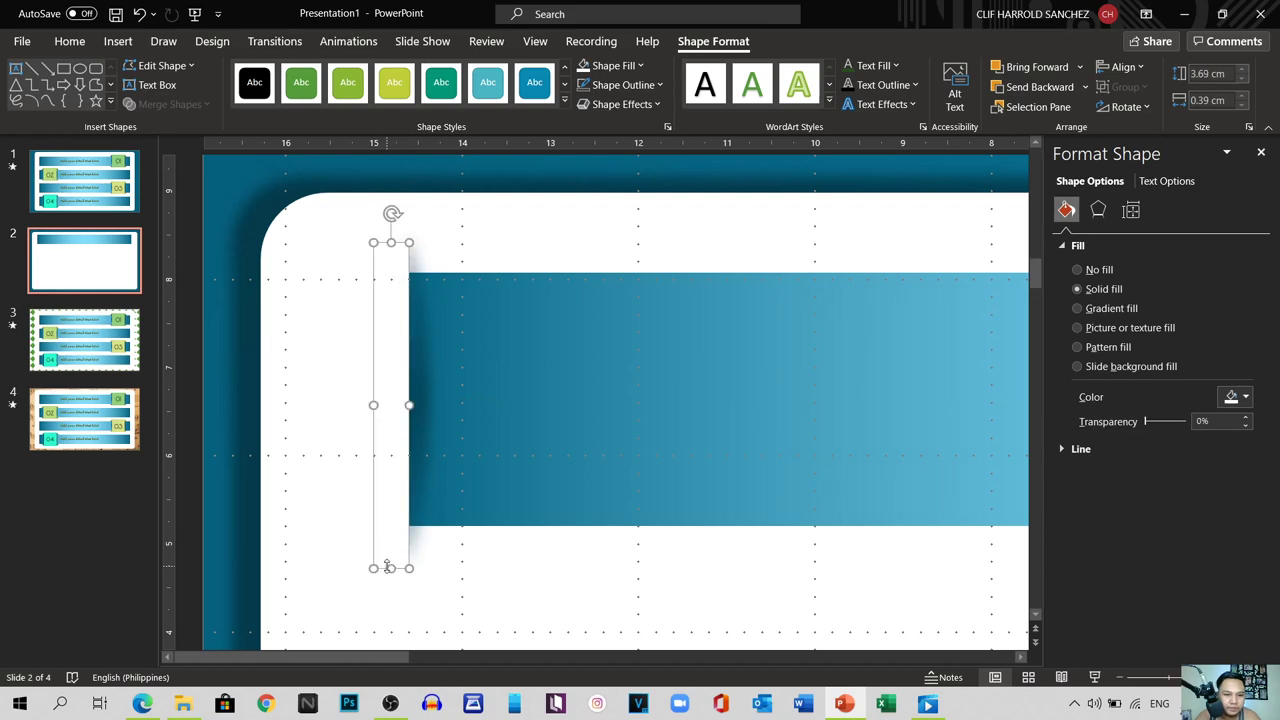
{"action": "left_click_drag", "start_coordinate": [391, 568], "coordinate": [390, 568]}
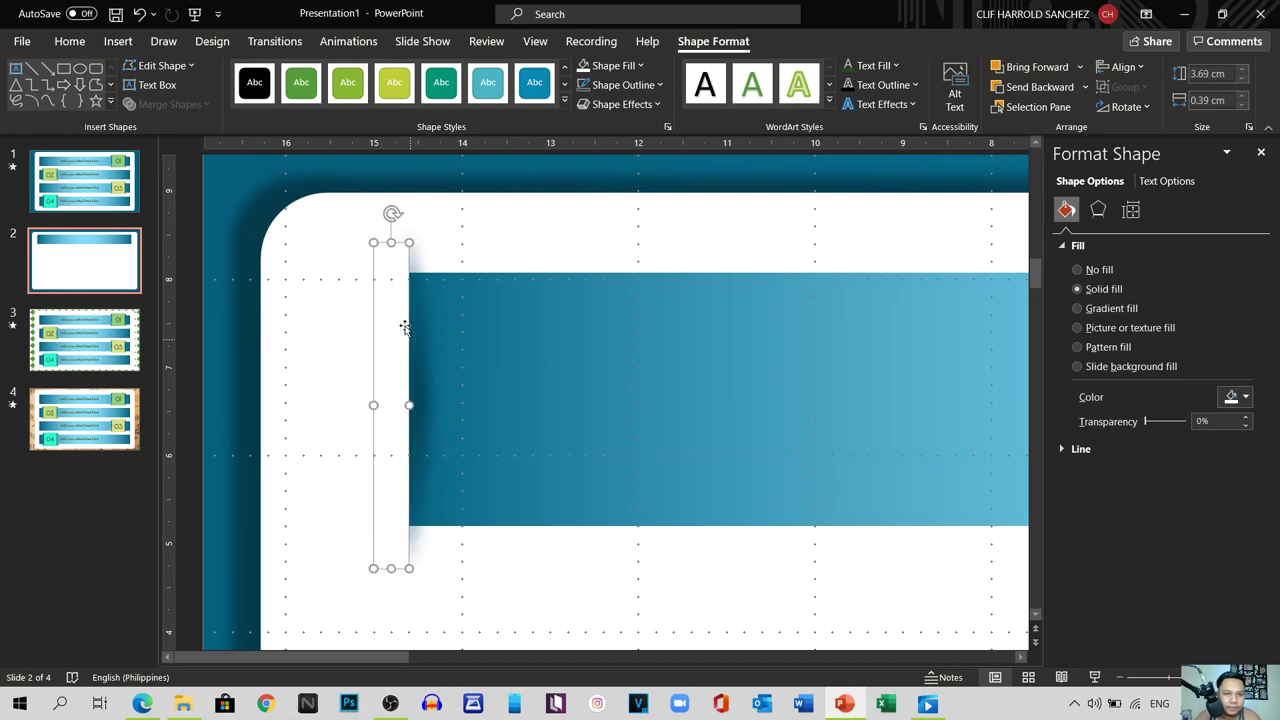
{"action": "left_click", "coordinate": [387, 237]}
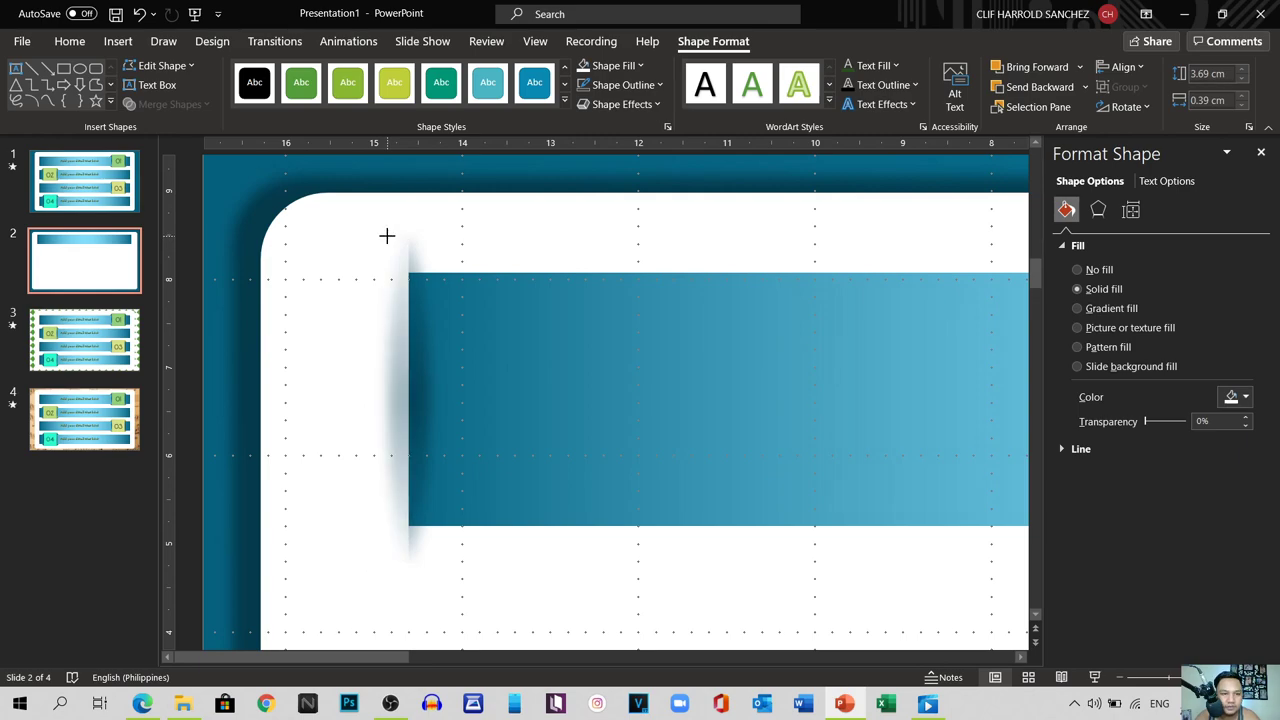
{"action": "left_click_drag", "start_coordinate": [387, 236], "coordinate": [409, 568]}
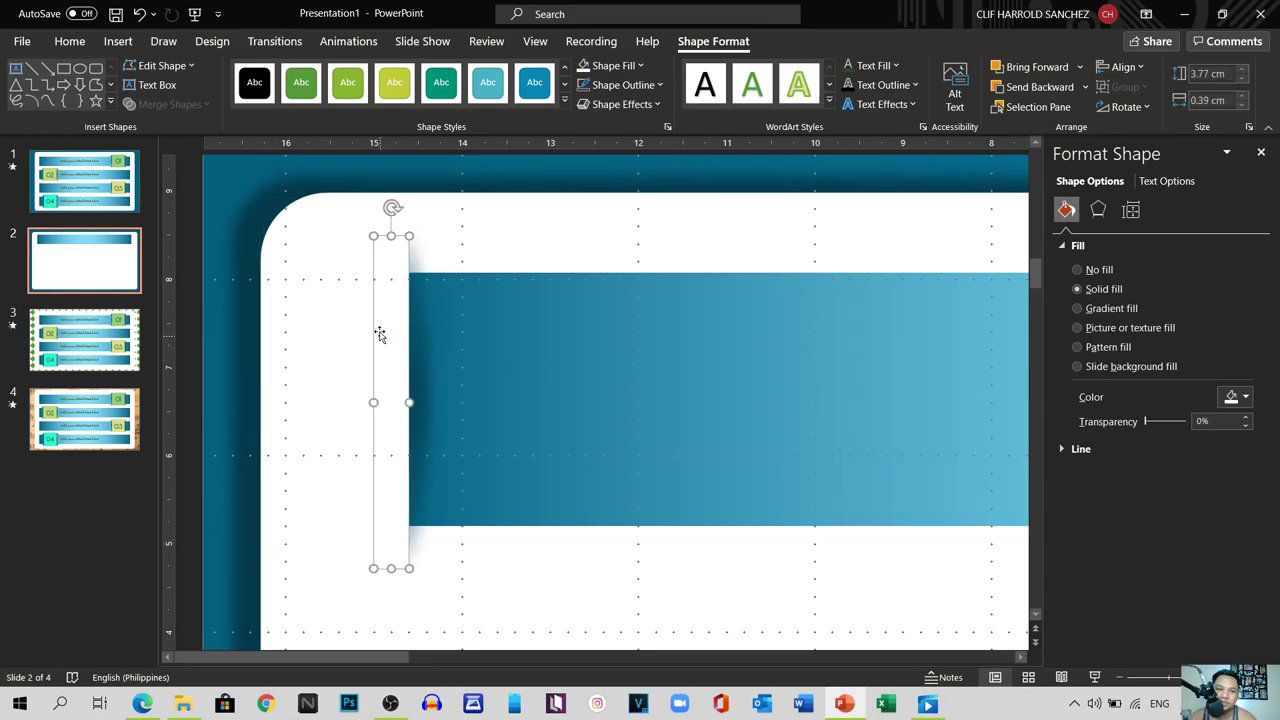
{"action": "left_click_drag", "start_coordinate": [390, 236], "coordinate": [391, 224]}
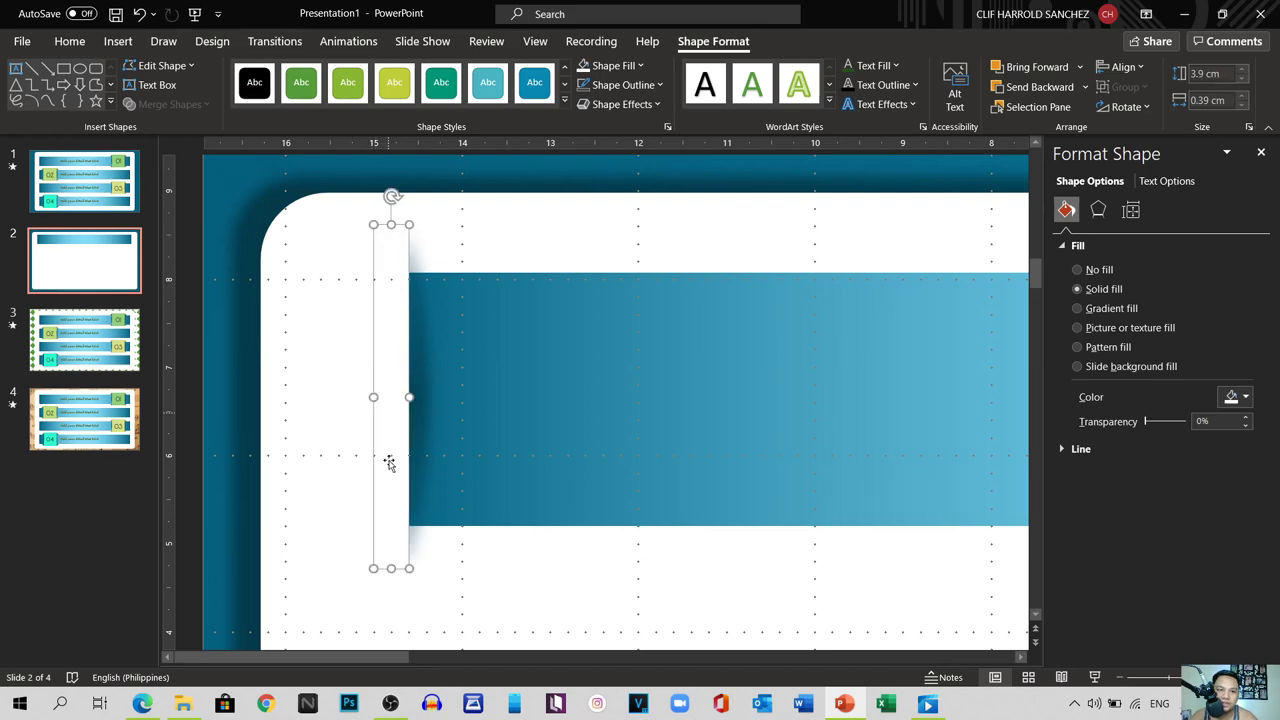
{"action": "left_click_drag", "start_coordinate": [388, 567], "coordinate": [388, 573]}
Step: Shorten the shadow shape from top and bottom and move it further left
{"action": "left_click", "coordinate": [403, 586]}
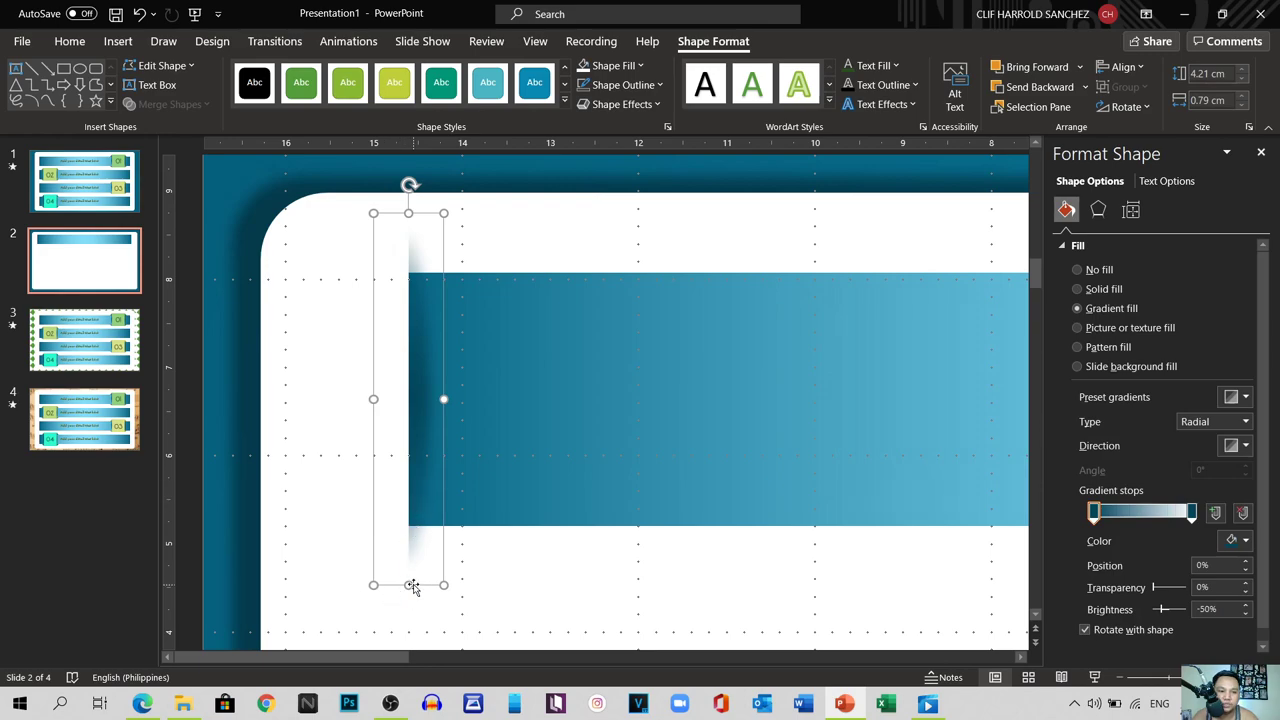
{"action": "left_click_drag", "start_coordinate": [408, 586], "coordinate": [407, 564]}
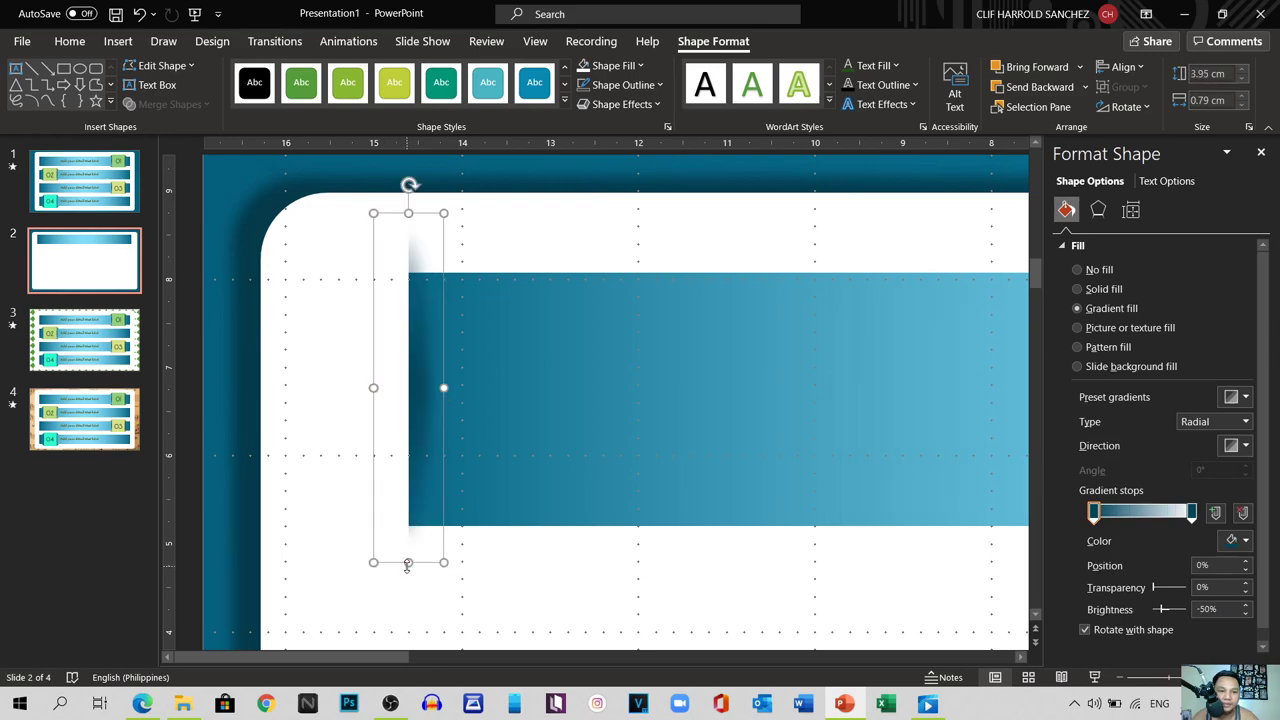
{"action": "left_click_drag", "start_coordinate": [408, 213], "coordinate": [406, 235]}
{"action": "left_click_drag", "start_coordinate": [413, 355], "coordinate": [389, 363]}
Step: Trim the white strip from the bottom to its final 3.84 × 0.39 cm size
{"action": "left_click", "coordinate": [389, 363]}
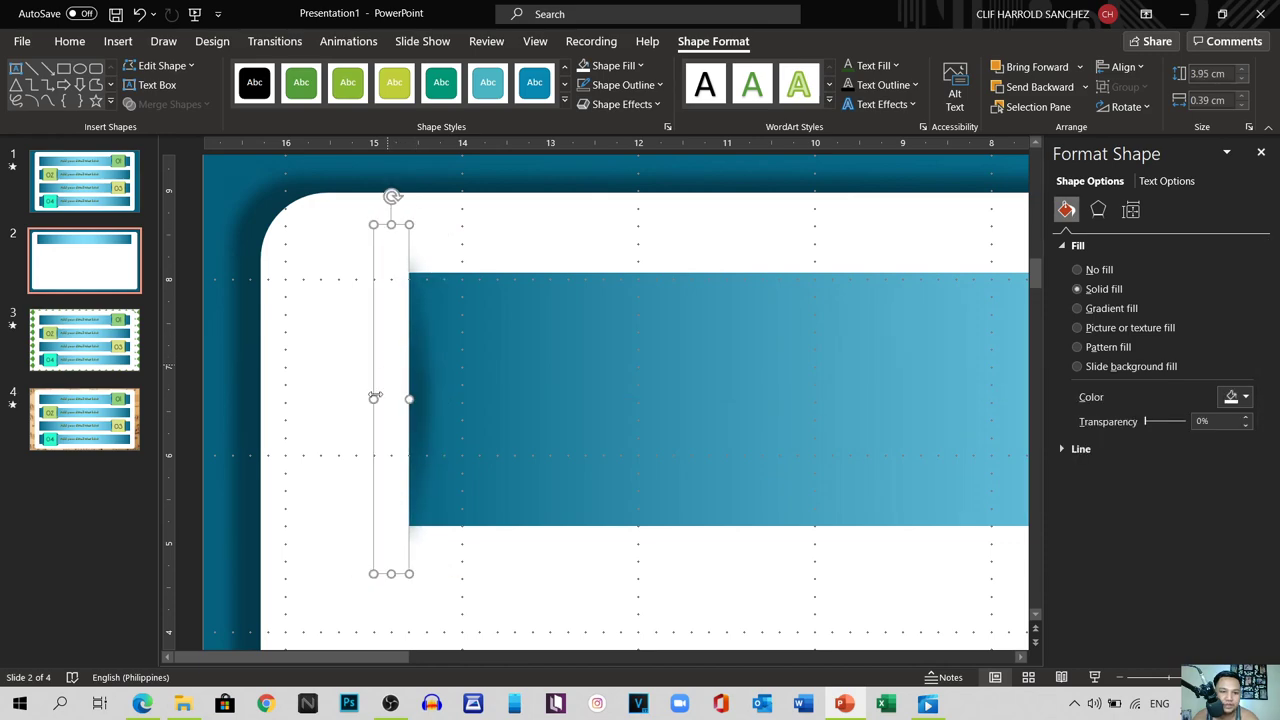
{"action": "mouse_move", "coordinate": [391, 573]}
{"action": "left_mouse_down"}
{"action": "mouse_move", "coordinate": [391, 550]}
{"action": "mouse_move", "coordinate": [391, 566]}
{"action": "left_mouse_up"}
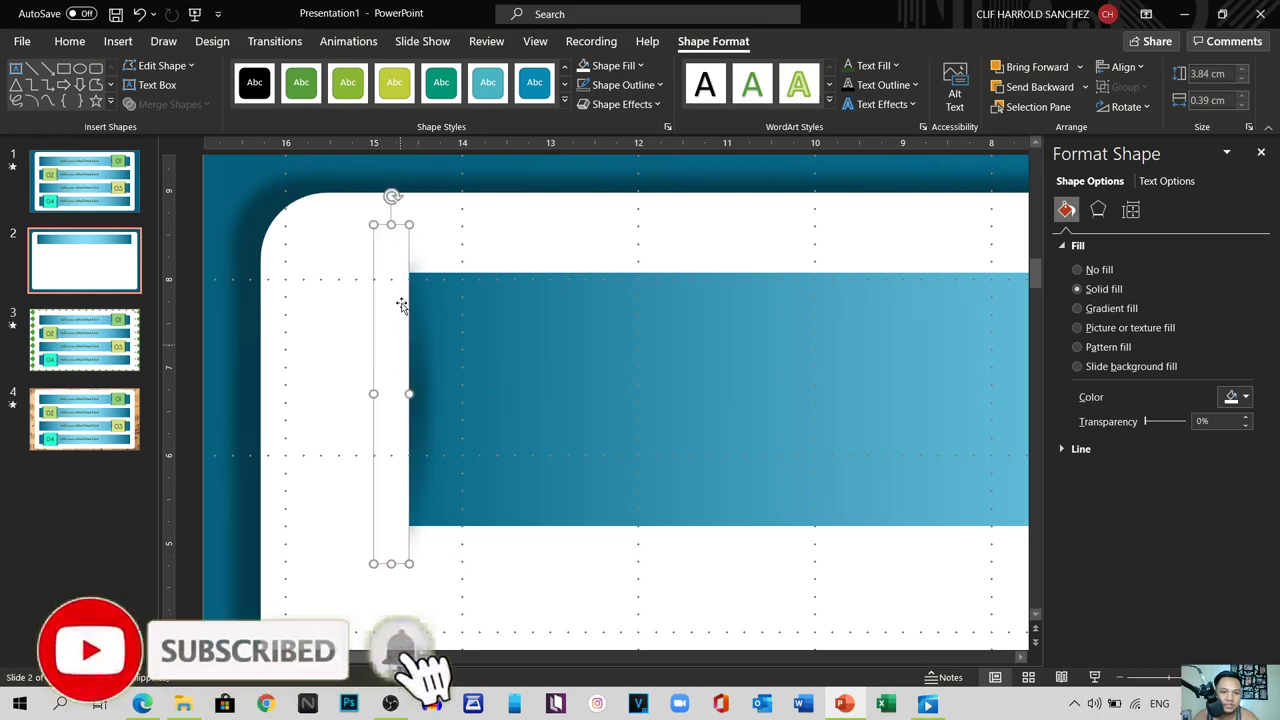
{"action": "left_click", "coordinate": [389, 230]}
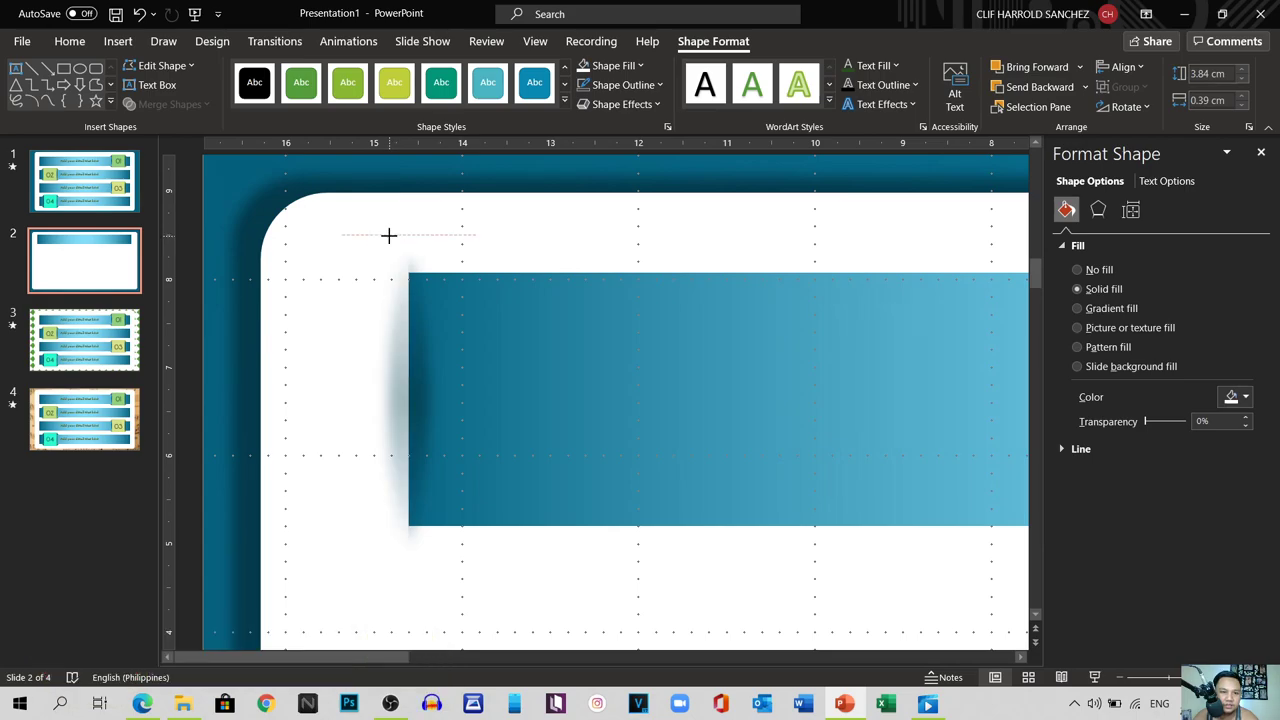
{"action": "left_click", "coordinate": [389, 234]}
{"action": "left_click", "coordinate": [301, 360]}
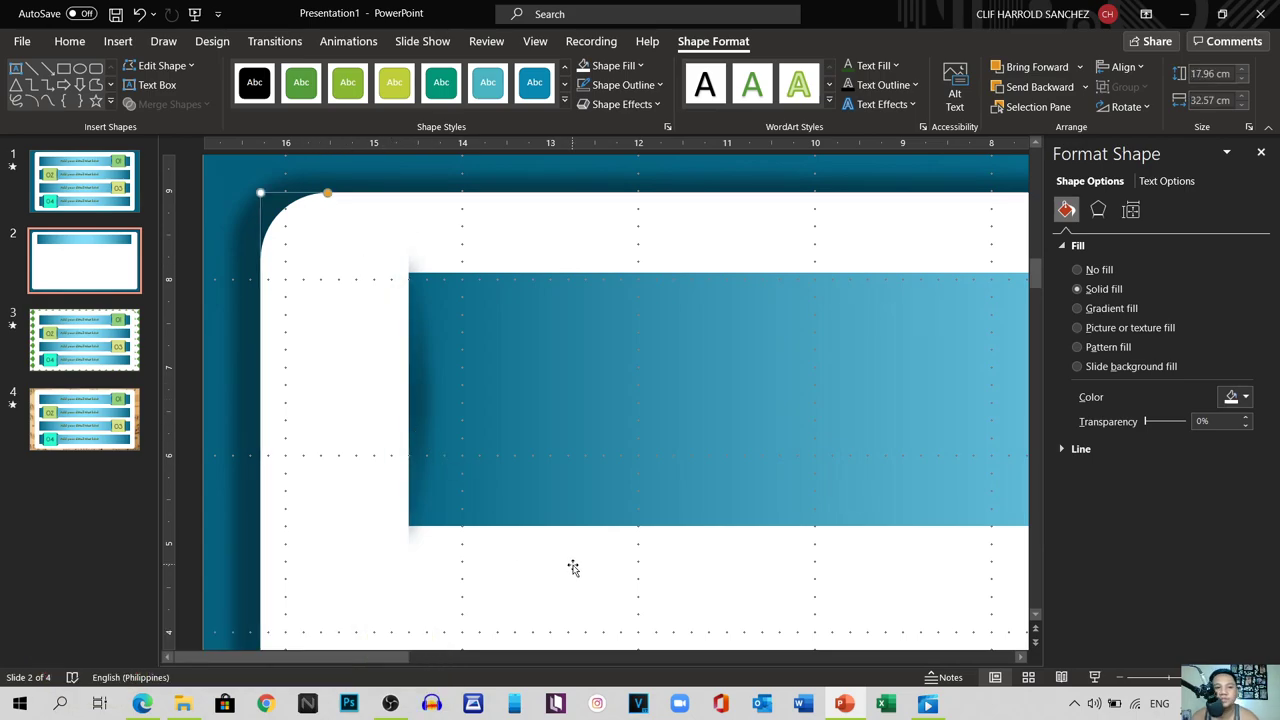
{"action": "left_click", "coordinate": [74, 208]}
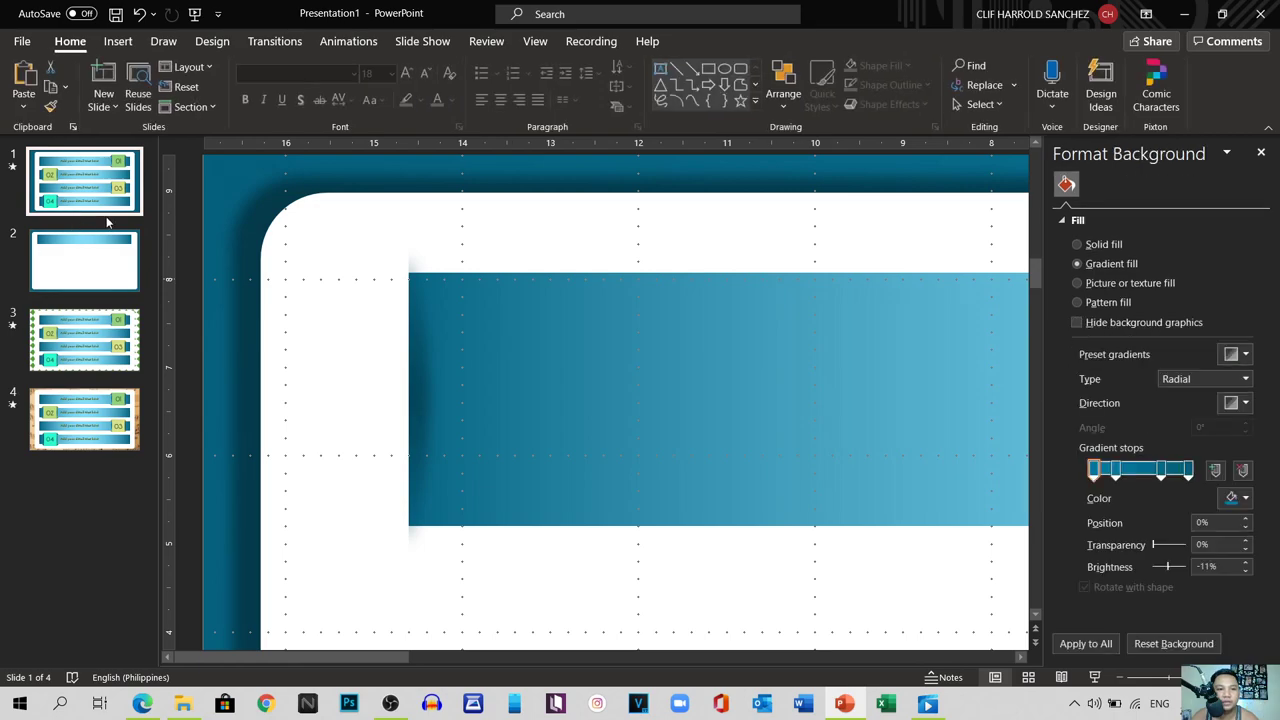
{"action": "left_click", "coordinate": [68, 270]}
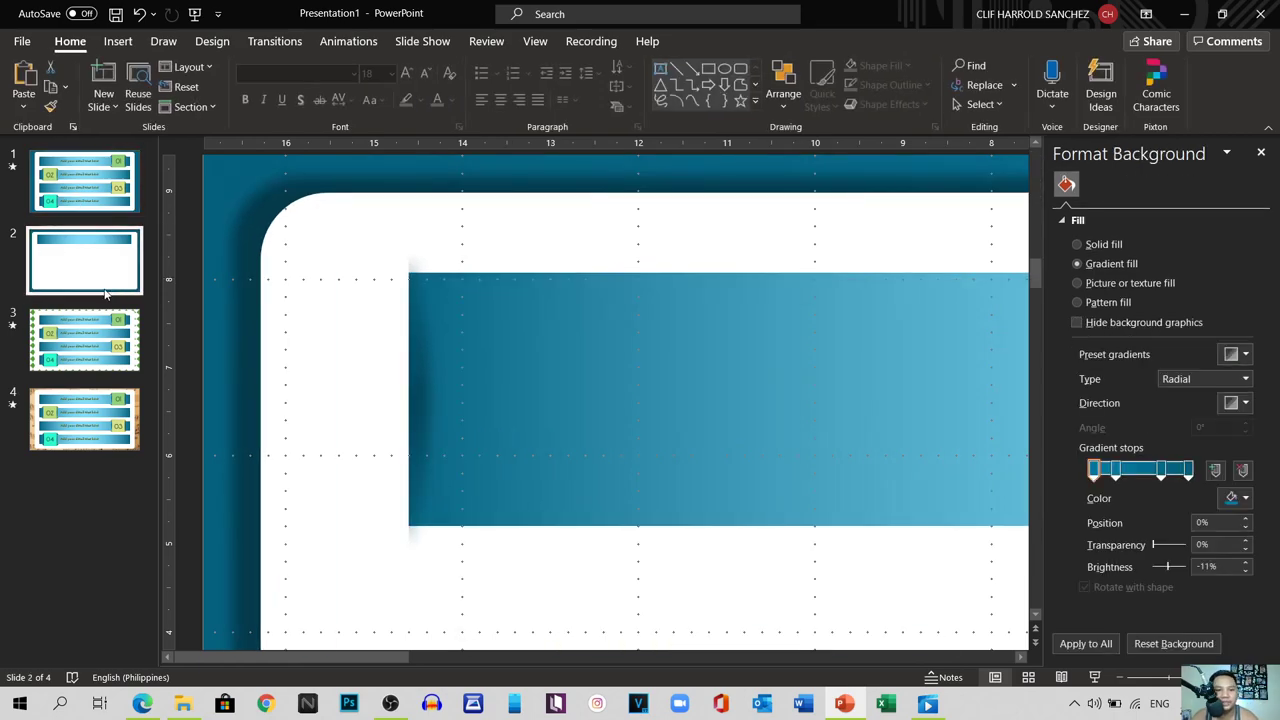
{"action": "left_click", "coordinate": [1121, 678]}
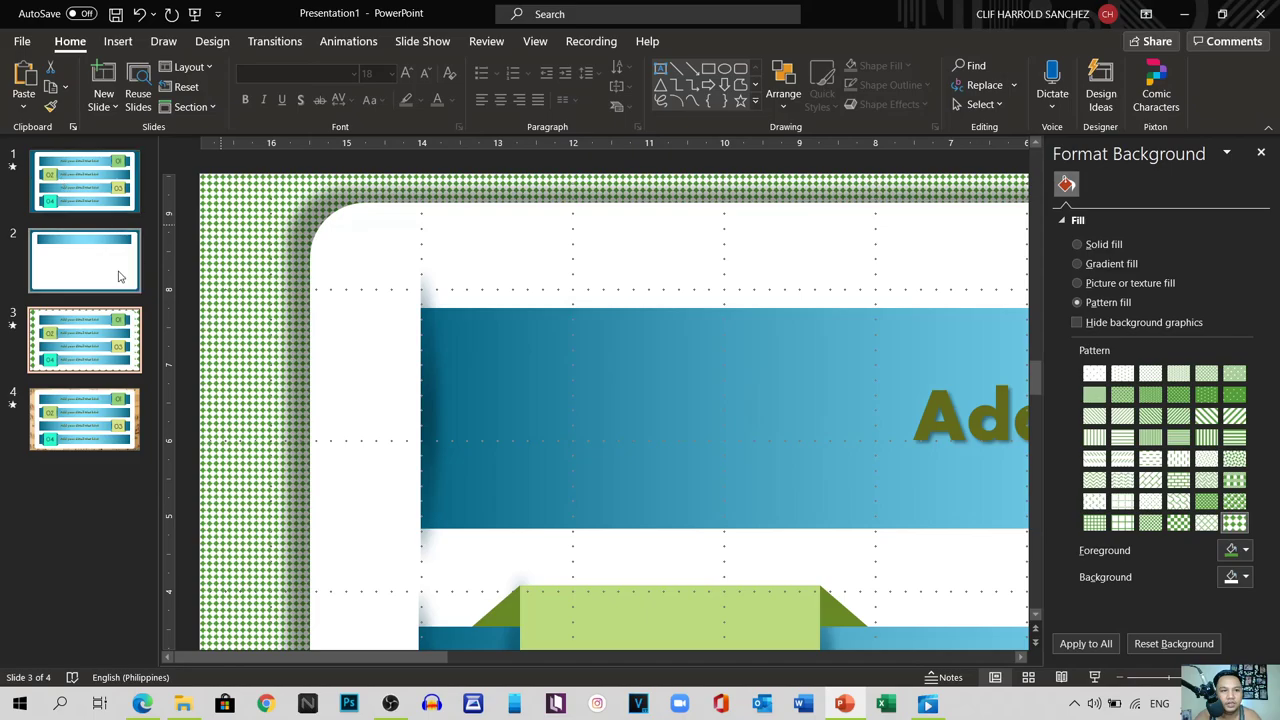
{"action": "left_click_drag", "start_coordinate": [1168, 683], "coordinate": [1150, 681]}
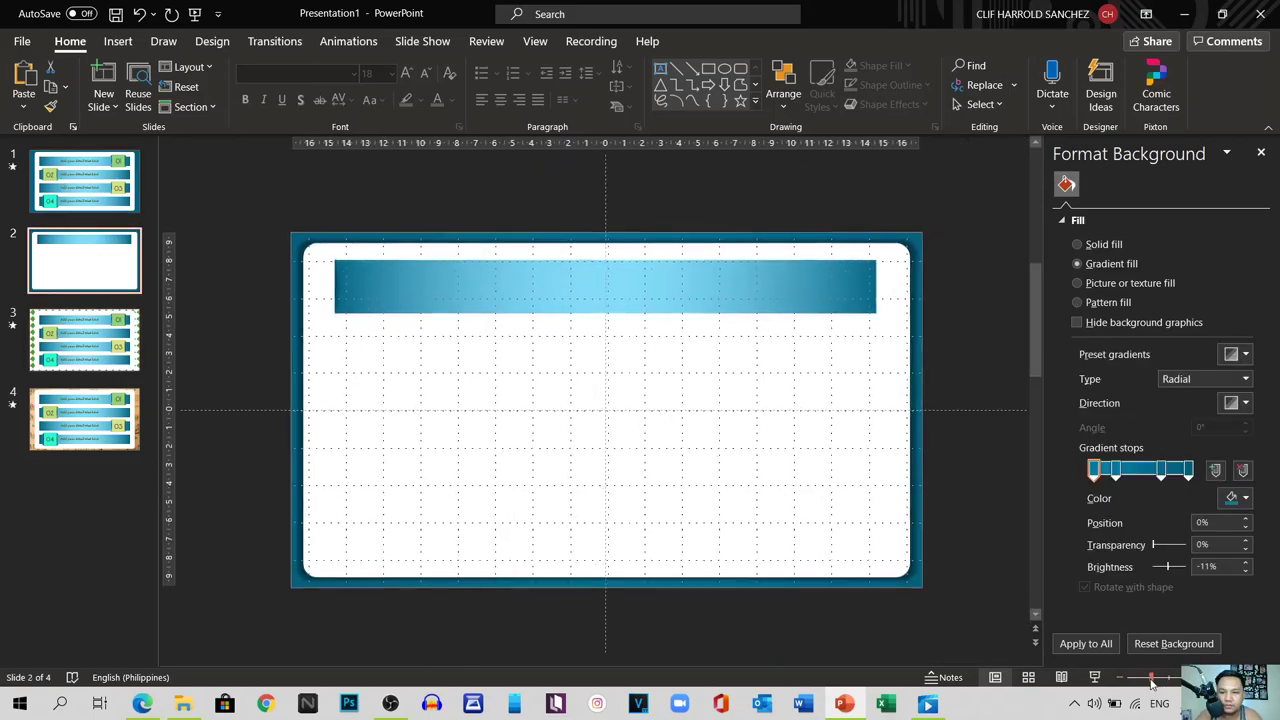
{"action": "left_click", "coordinate": [334, 288]}
Step: Delete the selection and move both narrow strip shapes toward the banner's right end
{"action": "scroll", "coordinate": [251, 236], "scroll_direction": "up", "scroll_amount": 3, "text": "ctrl"}
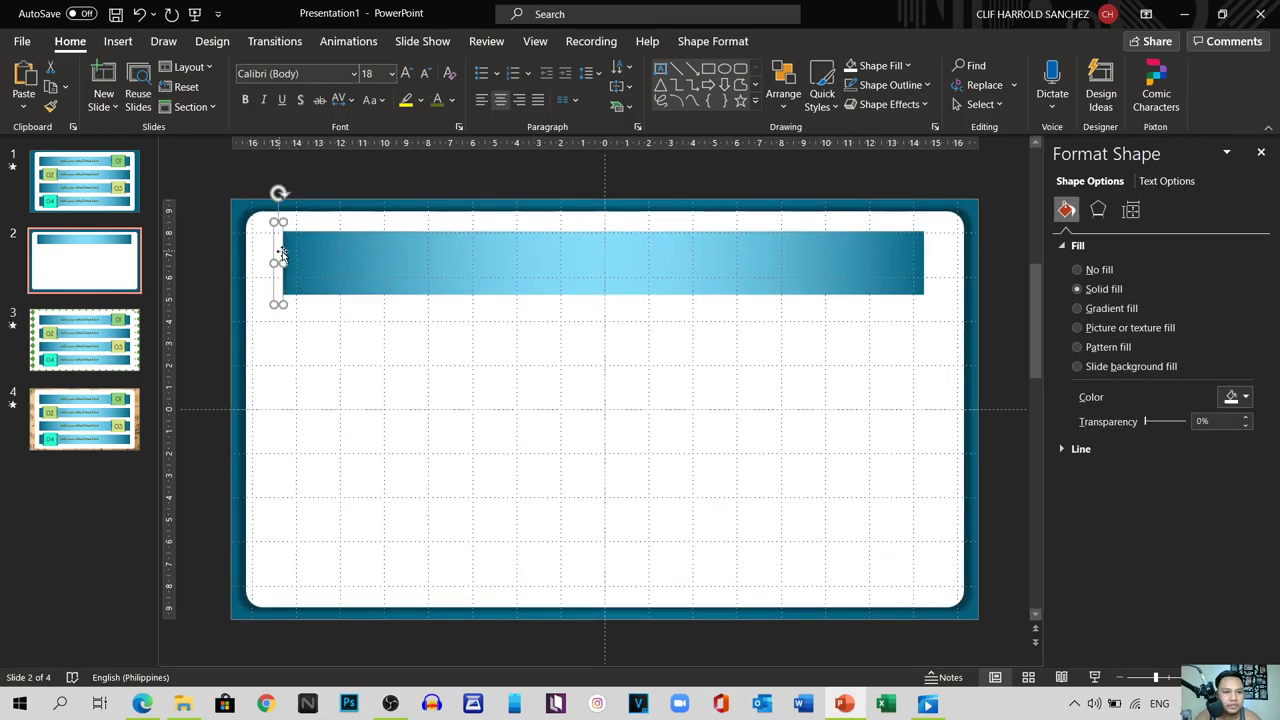
{"action": "key", "text": "Delete"}
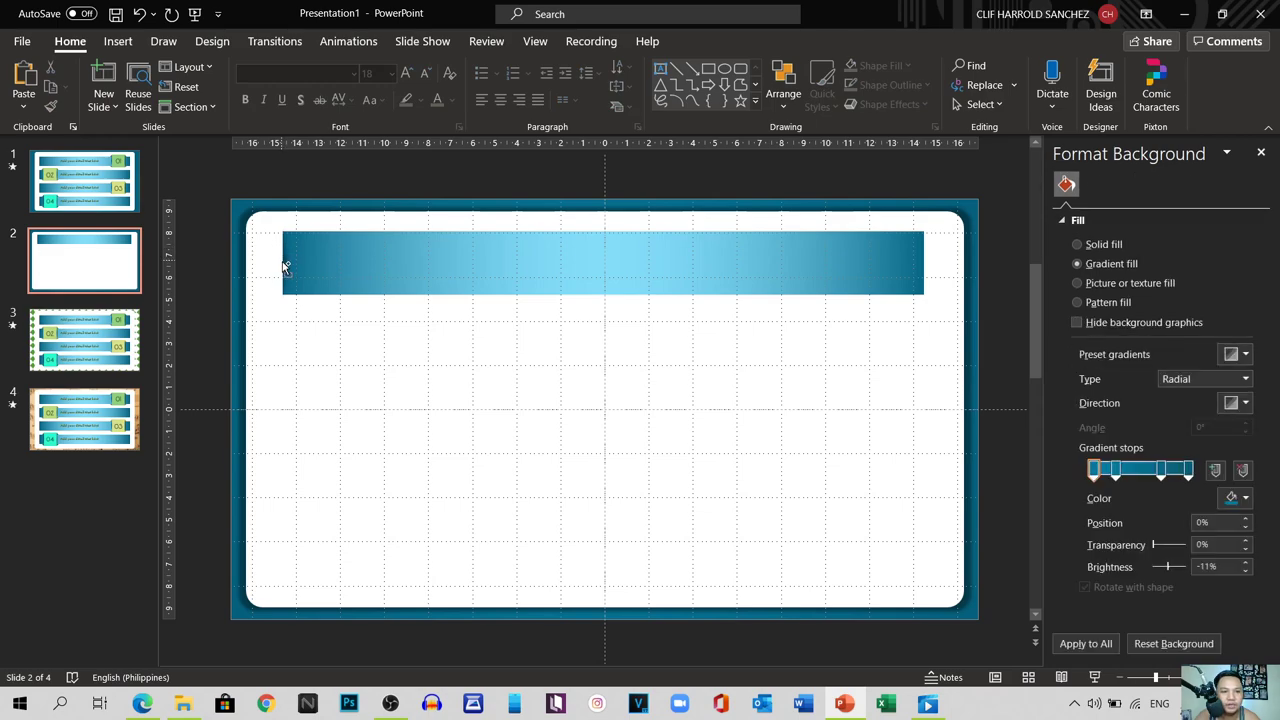
{"action": "left_click", "coordinate": [289, 264]}
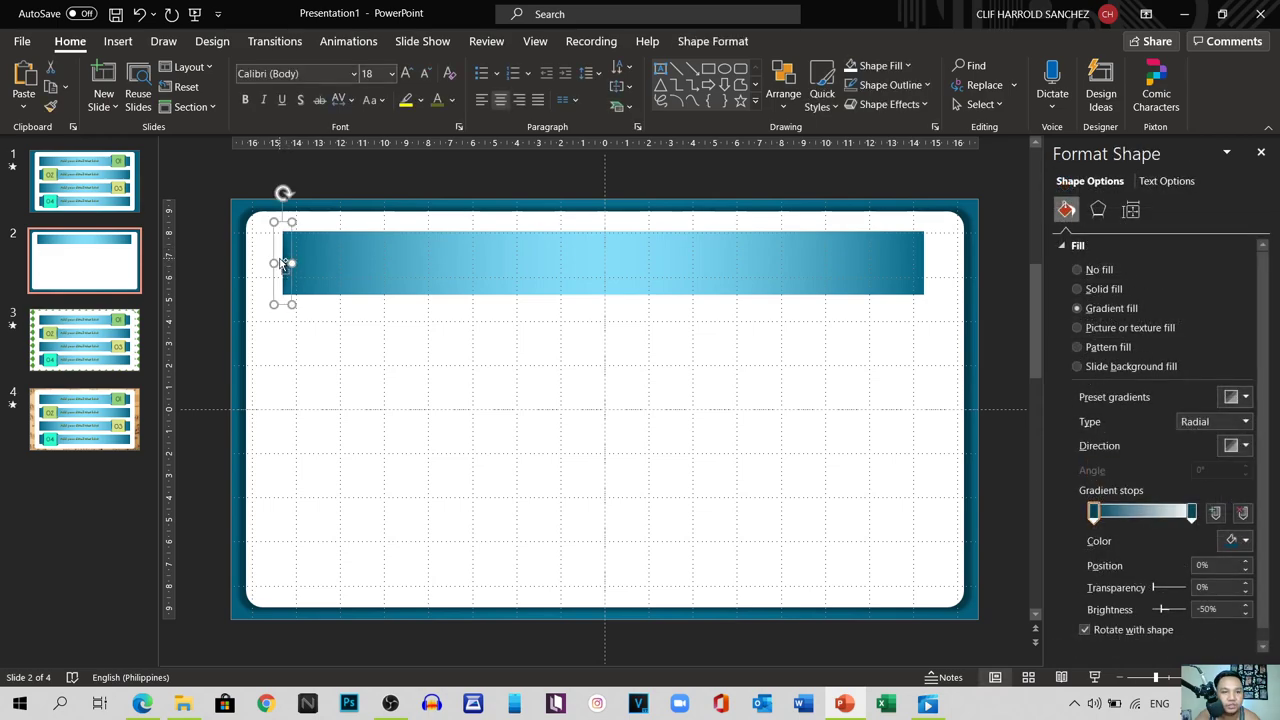
{"action": "left_click", "coordinate": [283, 264], "text": "shift"}
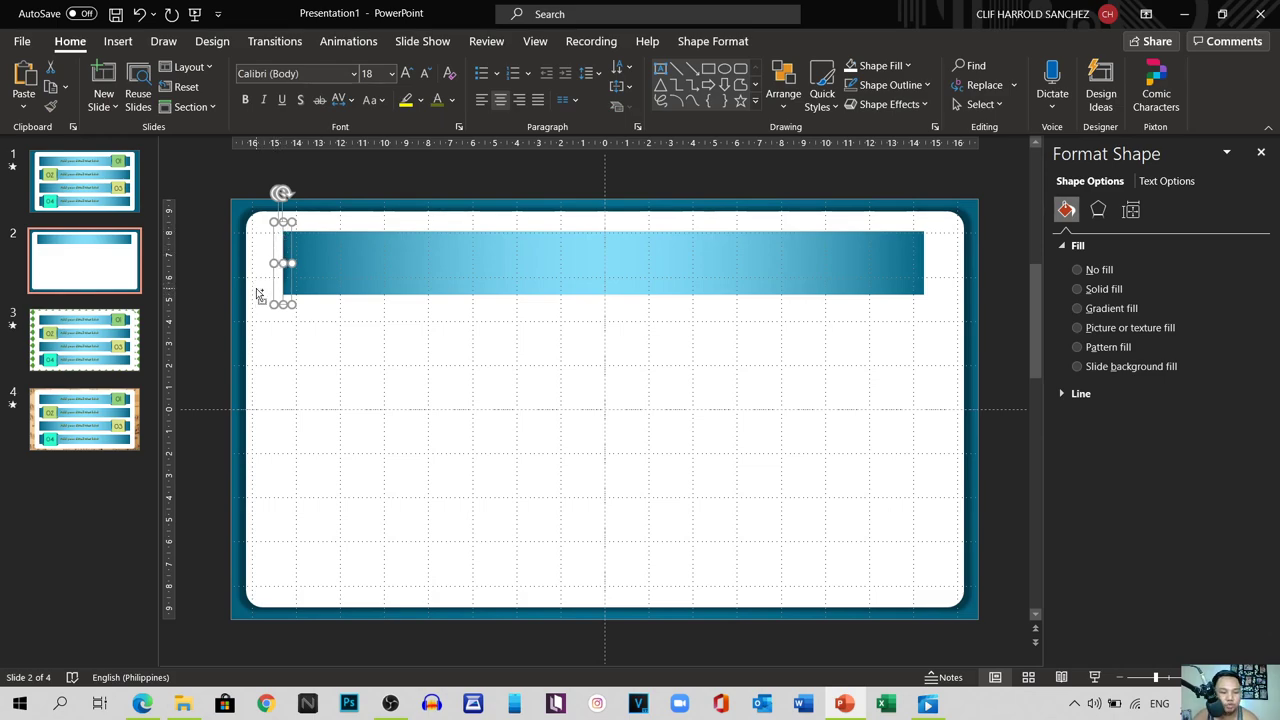
{"action": "left_click_drag", "start_coordinate": [256, 288], "coordinate": [733, 330]}
Step: Reposition the shaded edge piece at the banner's right end
{"action": "left_click", "coordinate": [779, 314]}
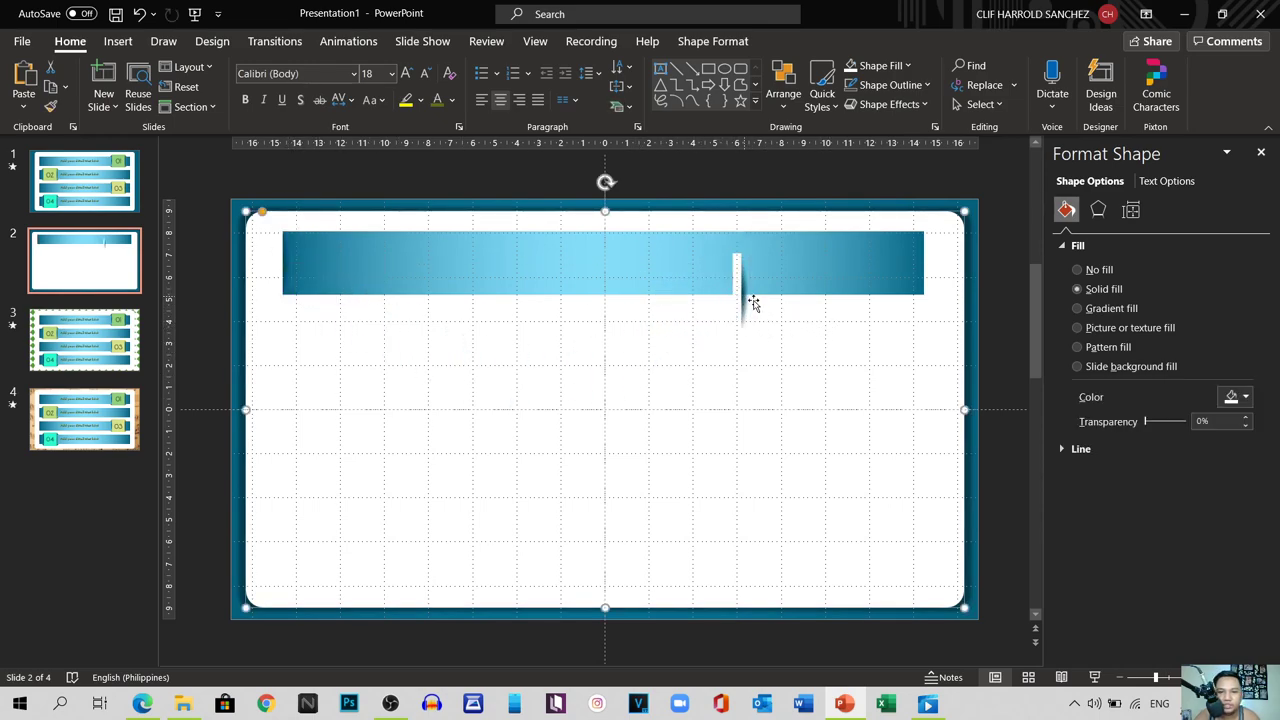
{"action": "left_click", "coordinate": [744, 302]}
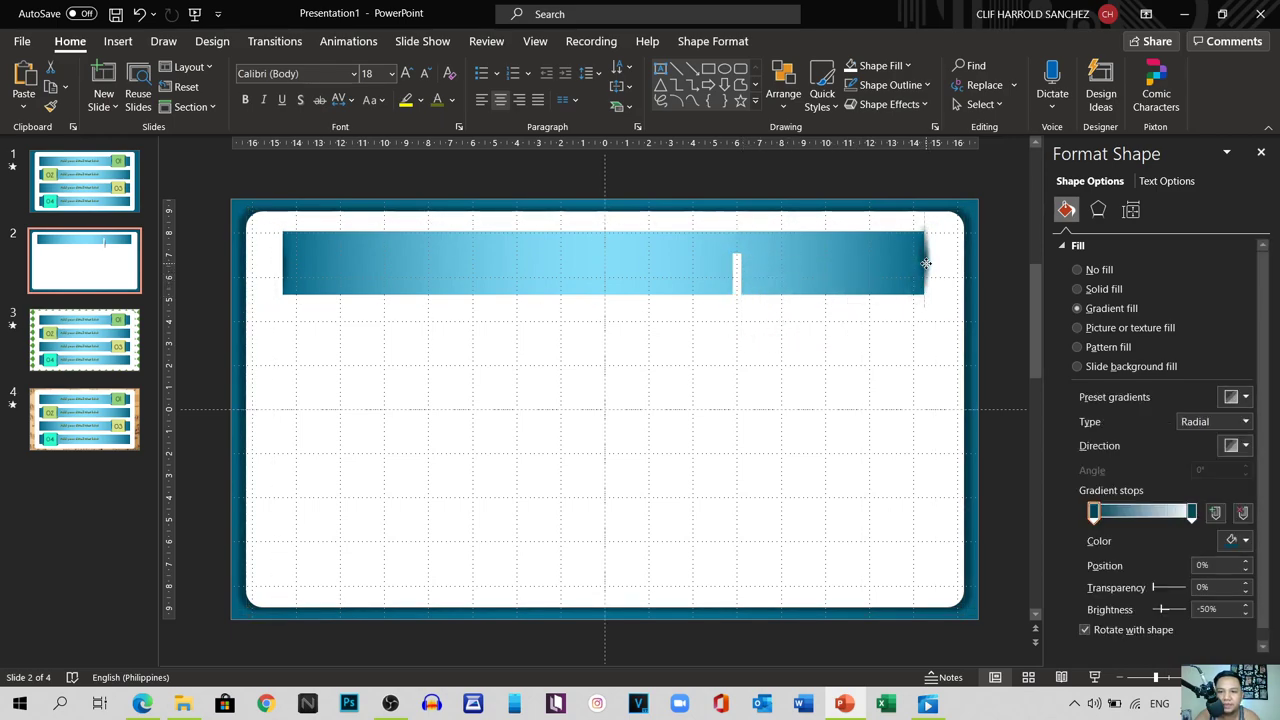
{"action": "left_click", "coordinate": [925, 263]}
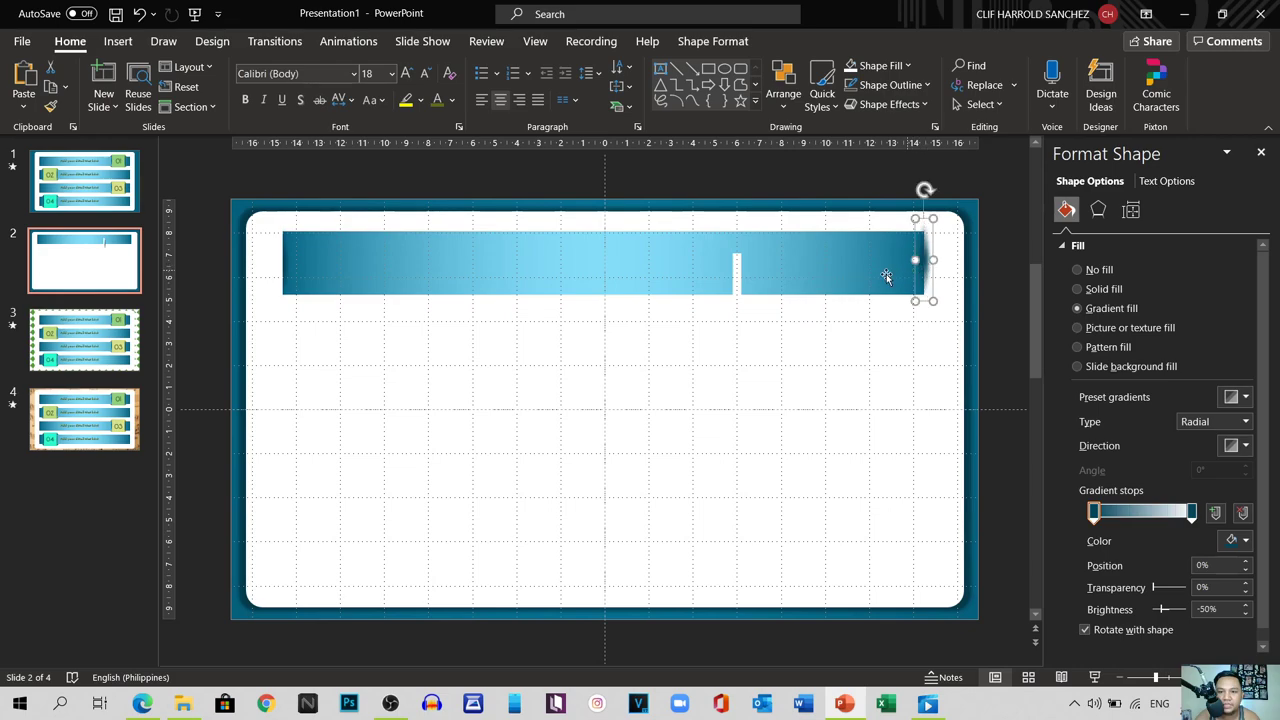
{"action": "left_click", "coordinate": [735, 283]}
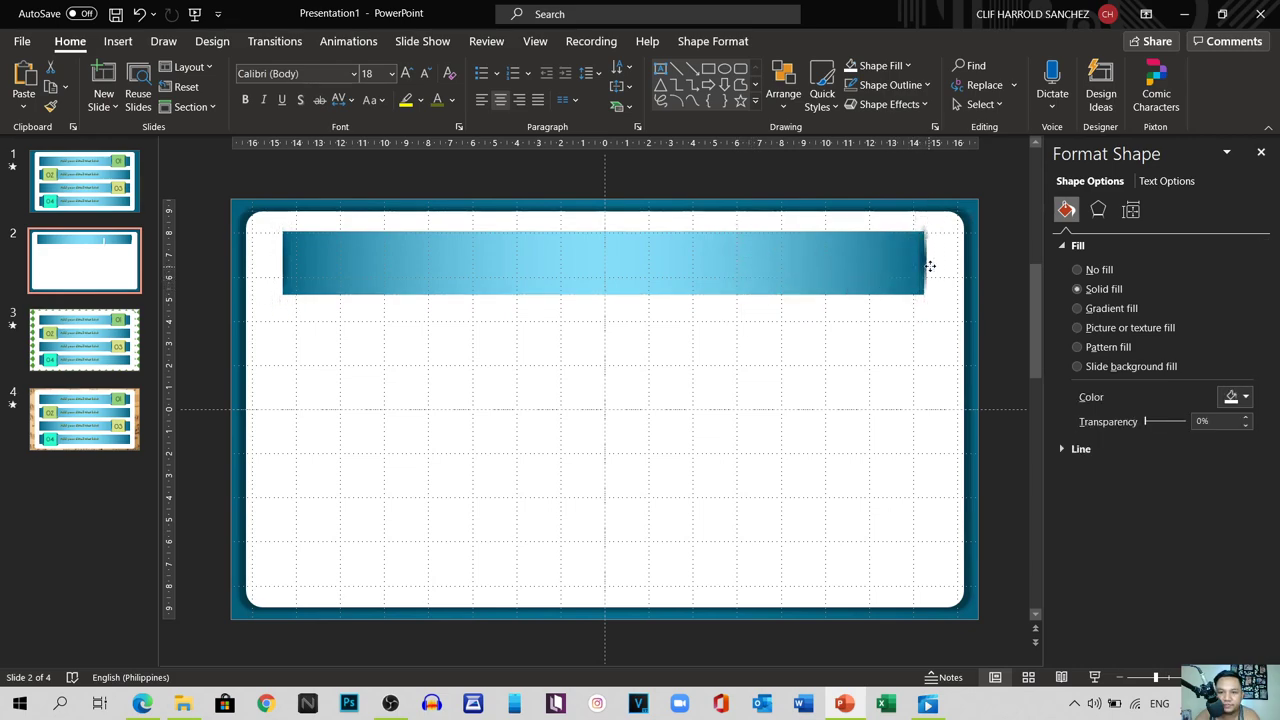
{"action": "left_click_drag", "start_coordinate": [931, 259], "coordinate": [926, 258]}
Step: Drag the thin white strip right to sit against the banner's end
{"action": "left_click", "coordinate": [892, 310]}
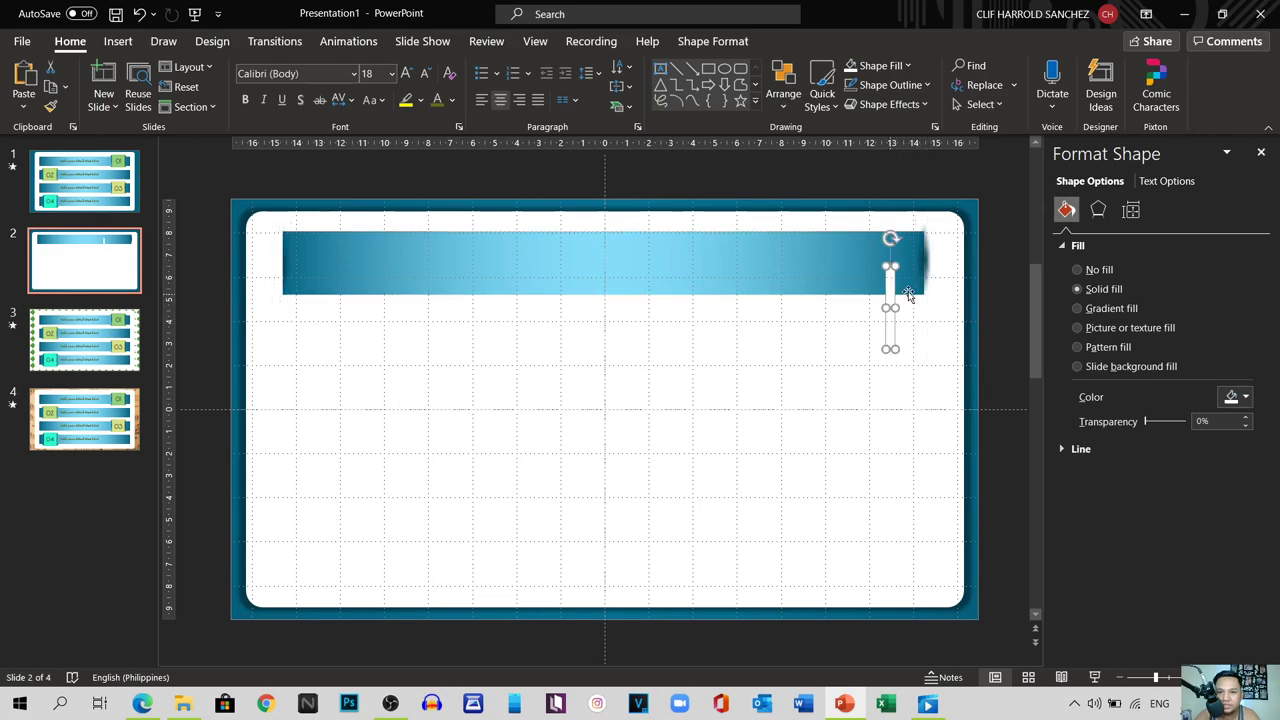
{"action": "left_click", "coordinate": [925, 270]}
{"action": "left_click", "coordinate": [925, 269]}
{"action": "left_click", "coordinate": [926, 269]}
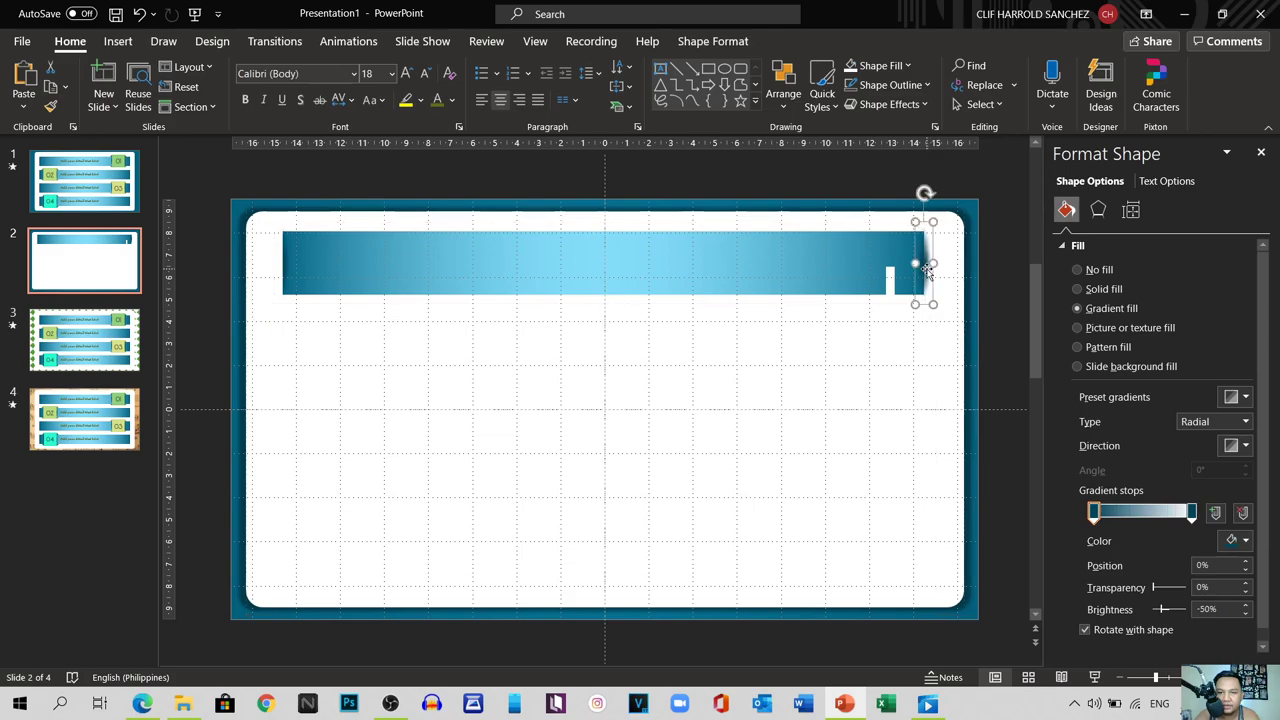
{"action": "left_click_drag", "start_coordinate": [890, 286], "coordinate": [929, 258]}
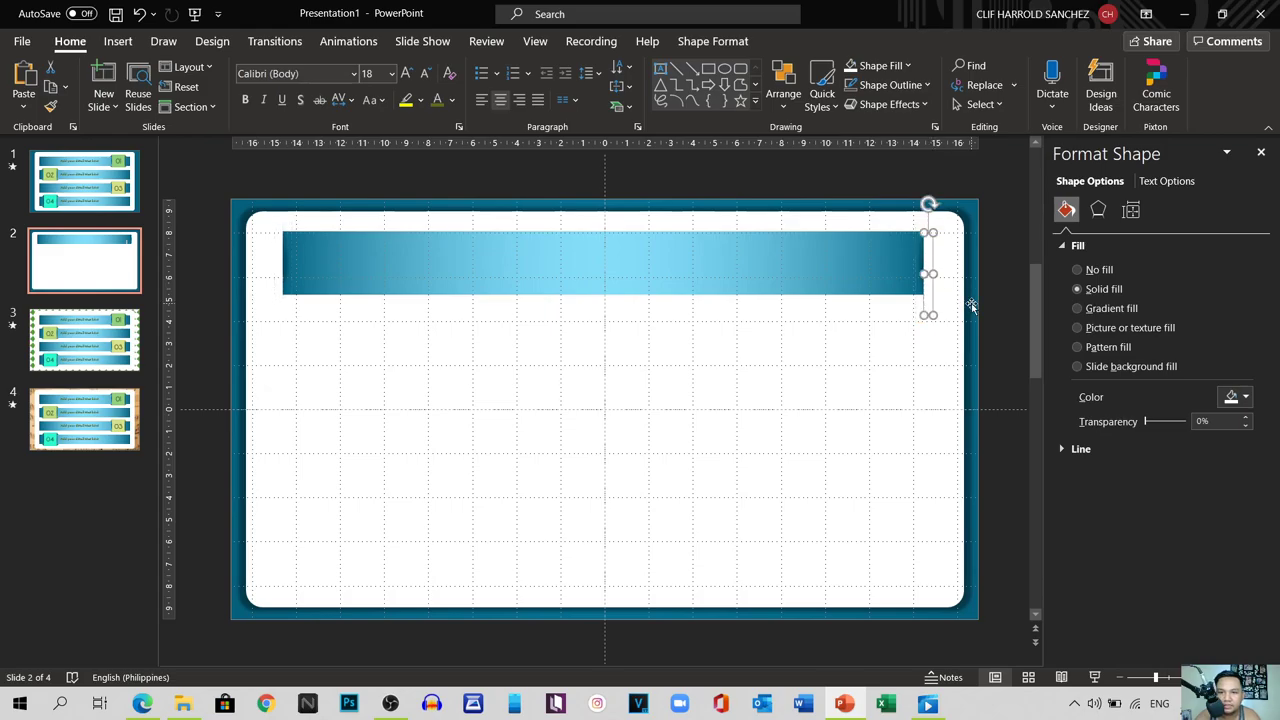
{"action": "scroll", "coordinate": [928, 238], "scroll_direction": "up", "scroll_amount": 5, "text": "ctrl"}
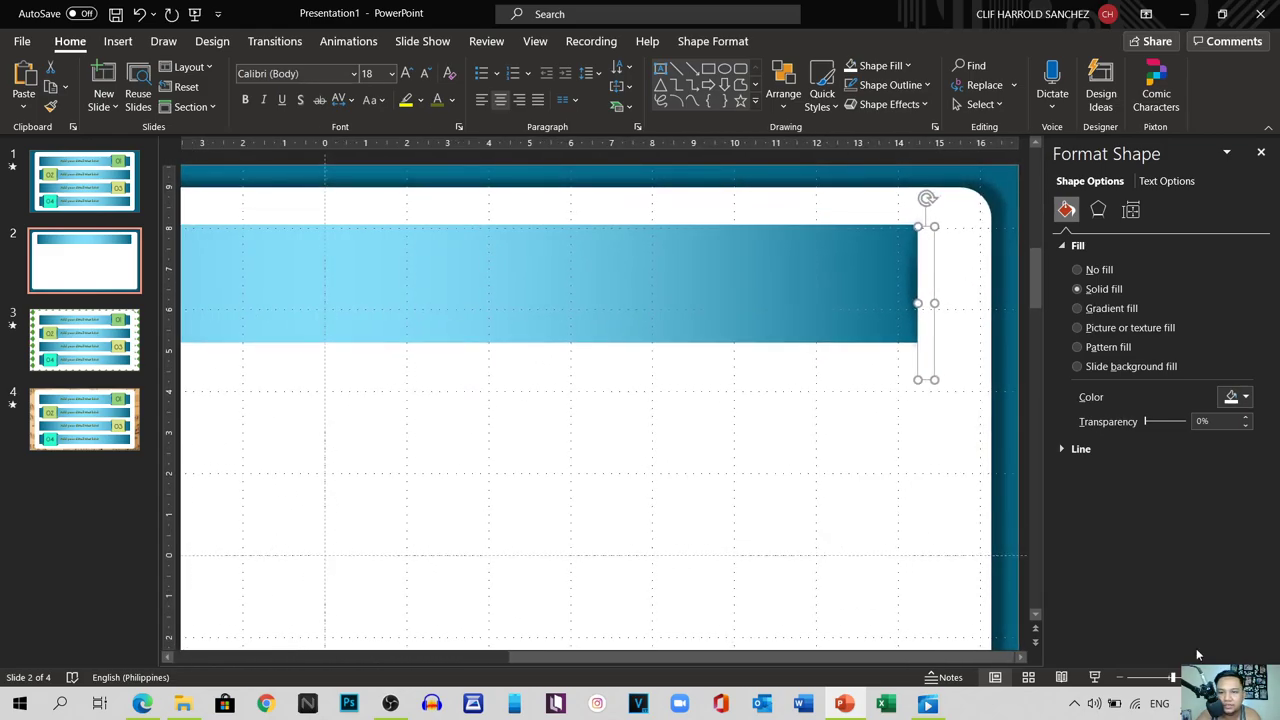
Step: Move the shaded edge piece snugly beside the banner's right end
{"action": "left_click_drag", "start_coordinate": [924, 334], "coordinate": [922, 310]}
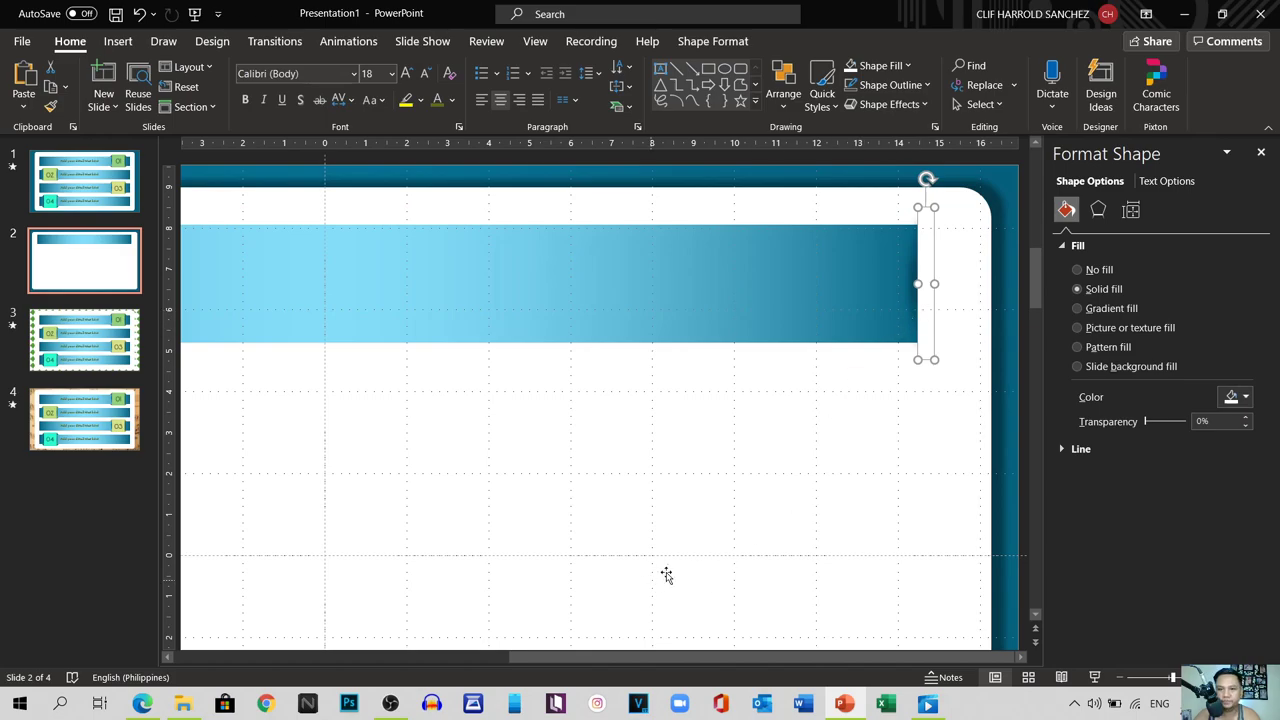
{"action": "left_click", "coordinate": [715, 488]}
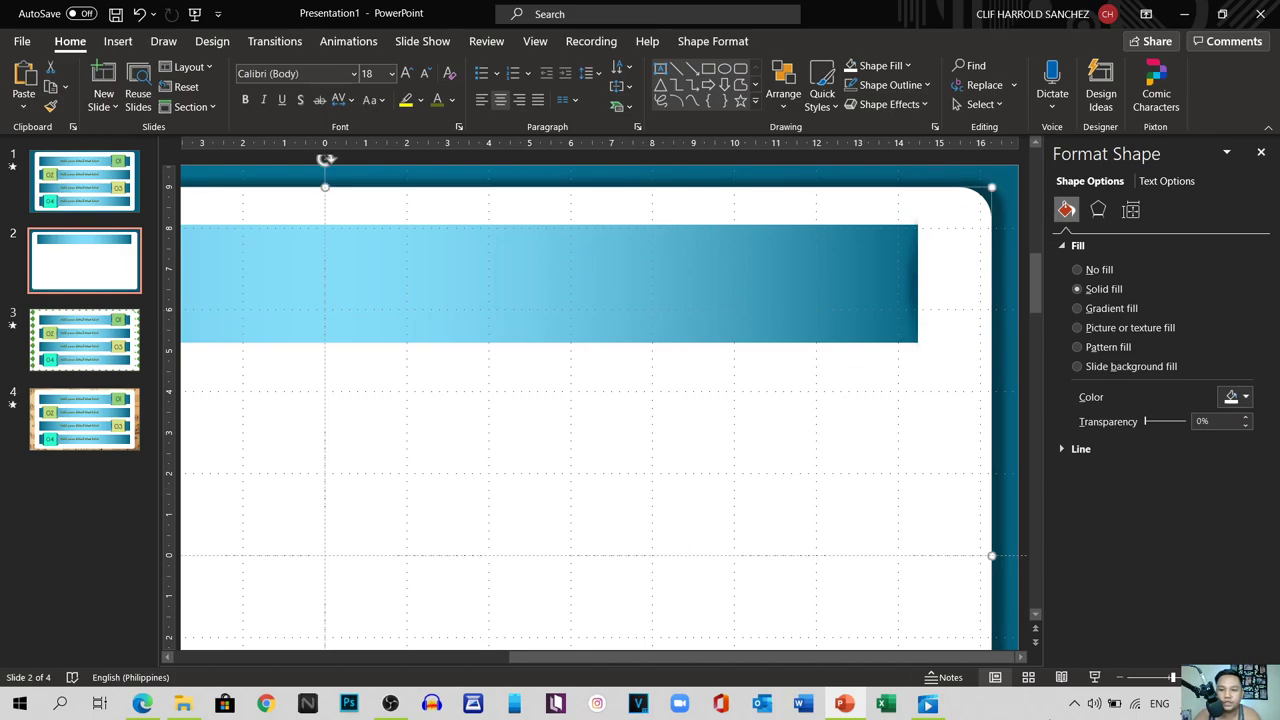
{"action": "left_click", "coordinate": [1120, 678]}
{"action": "left_click", "coordinate": [1148, 678]}
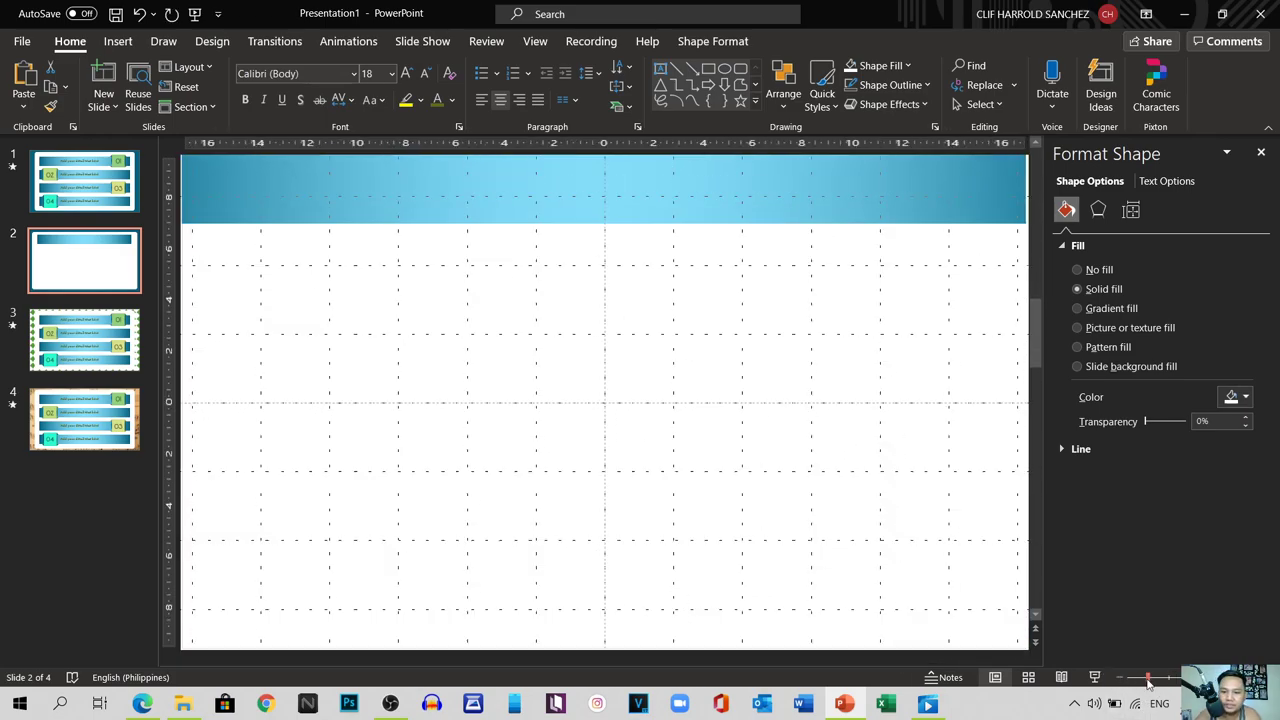
{"action": "left_click", "coordinate": [1170, 678]}
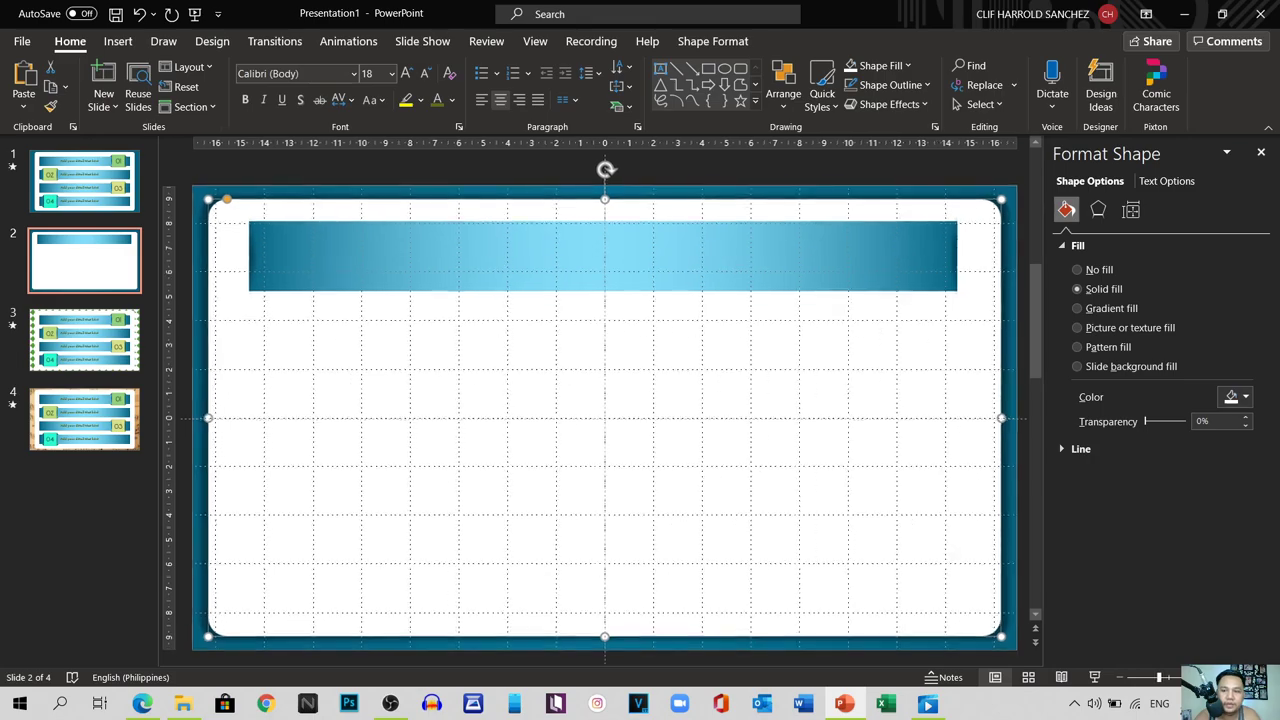
{"action": "left_click", "coordinate": [359, 166]}
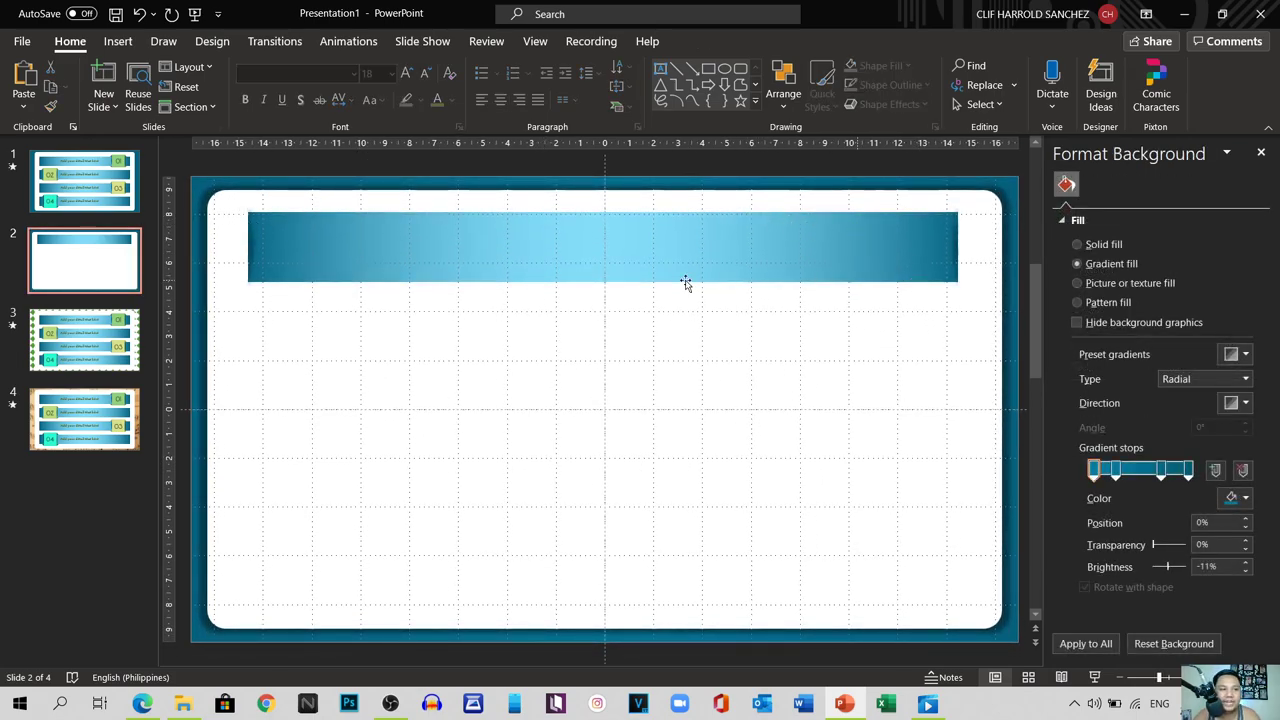
Step: Check slide 1's 01 square for reference, then return to slide 2
{"action": "key", "text": "Page_Up"}
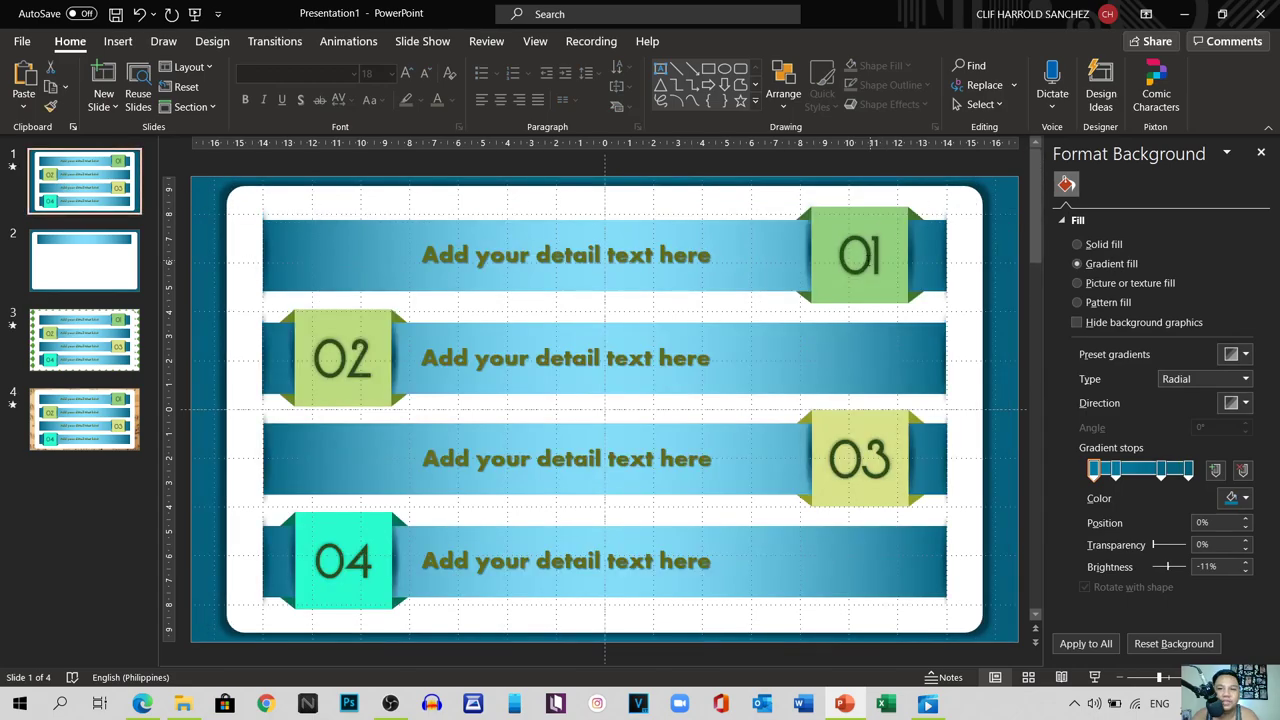
{"action": "left_click", "coordinate": [829, 222]}
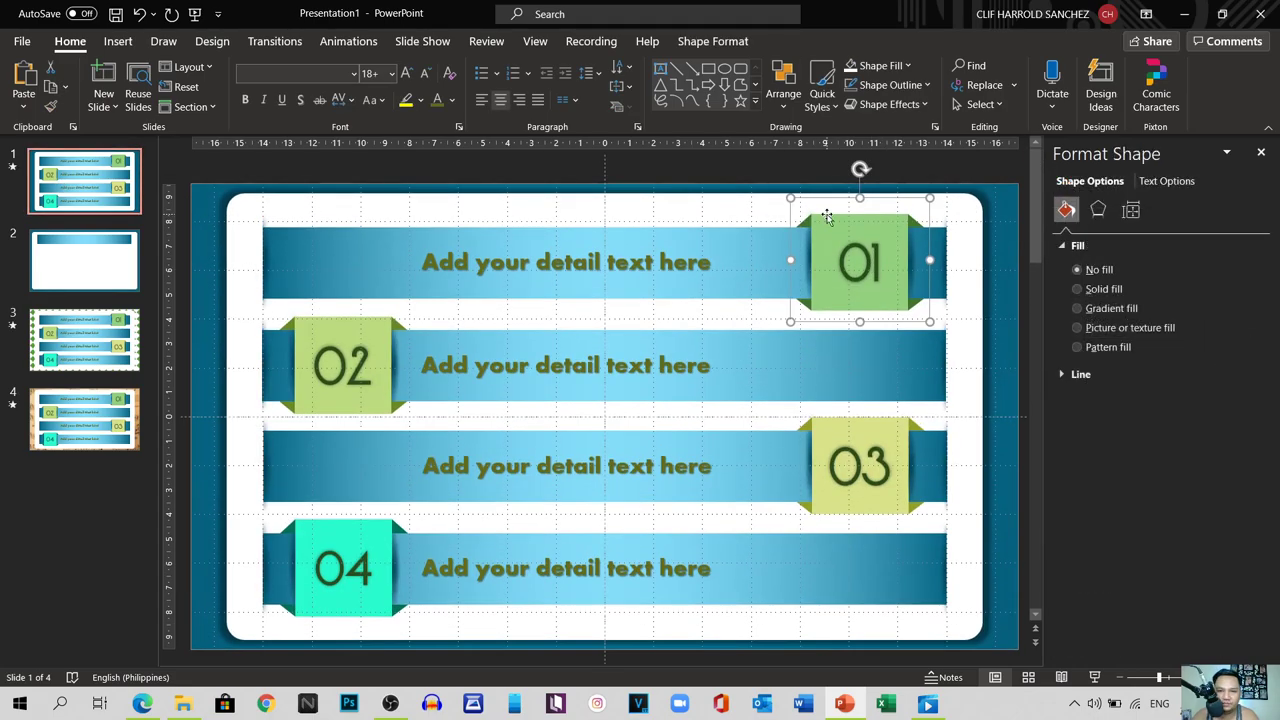
{"action": "left_click", "coordinate": [70, 259]}
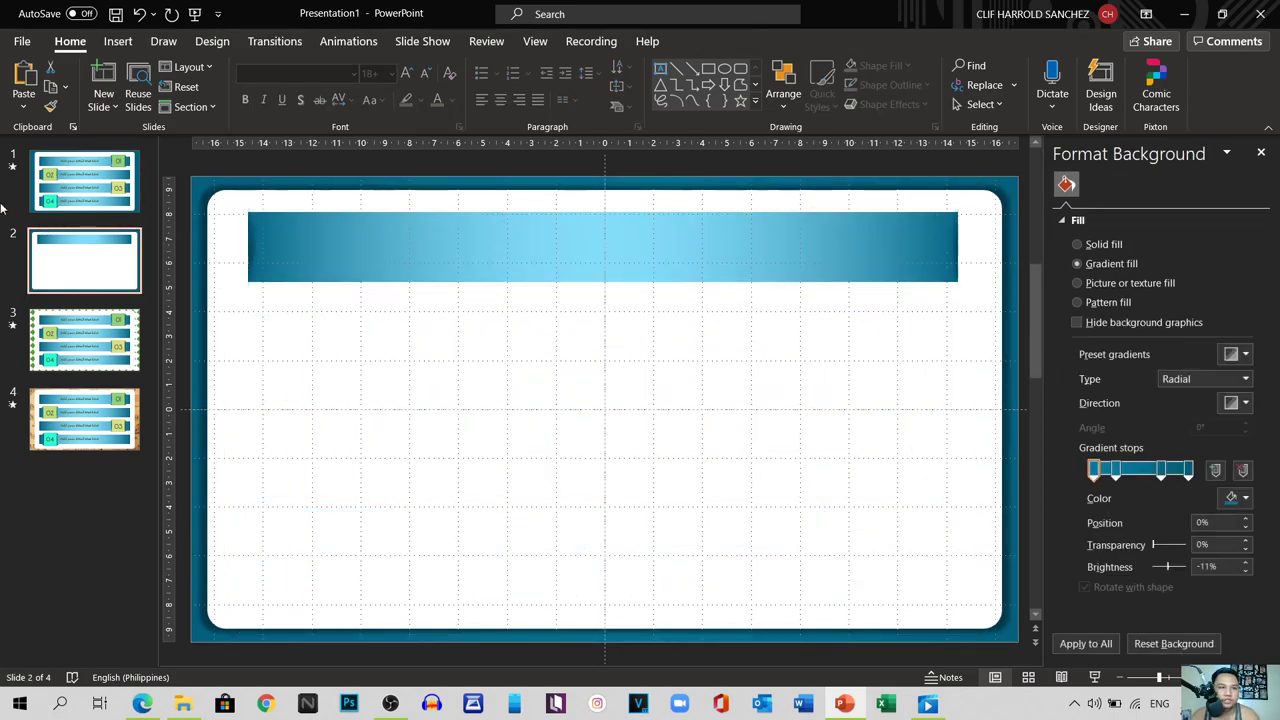
{"action": "left_click", "coordinate": [128, 41]}
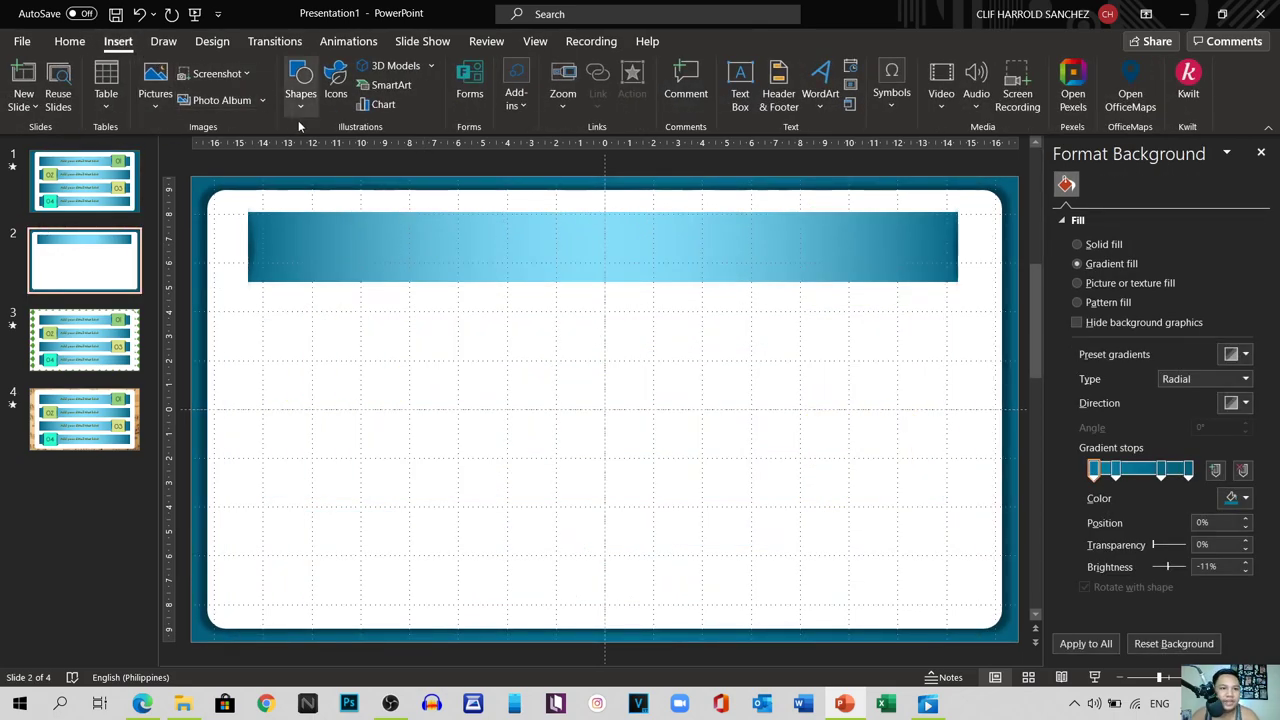
Step: Draw a 3.82 cm rectangle over the banner's right part, fill it light green, and slide it right
{"action": "left_click", "coordinate": [300, 100]}
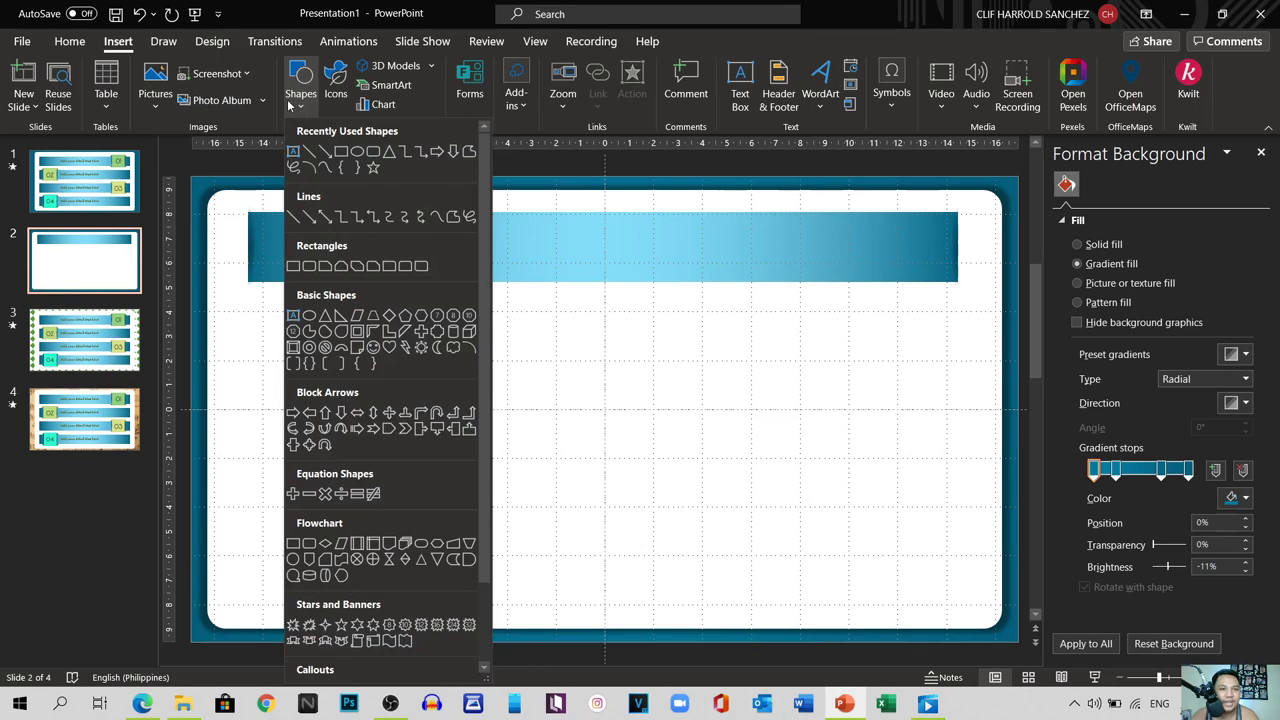
{"action": "left_click", "coordinate": [341, 152]}
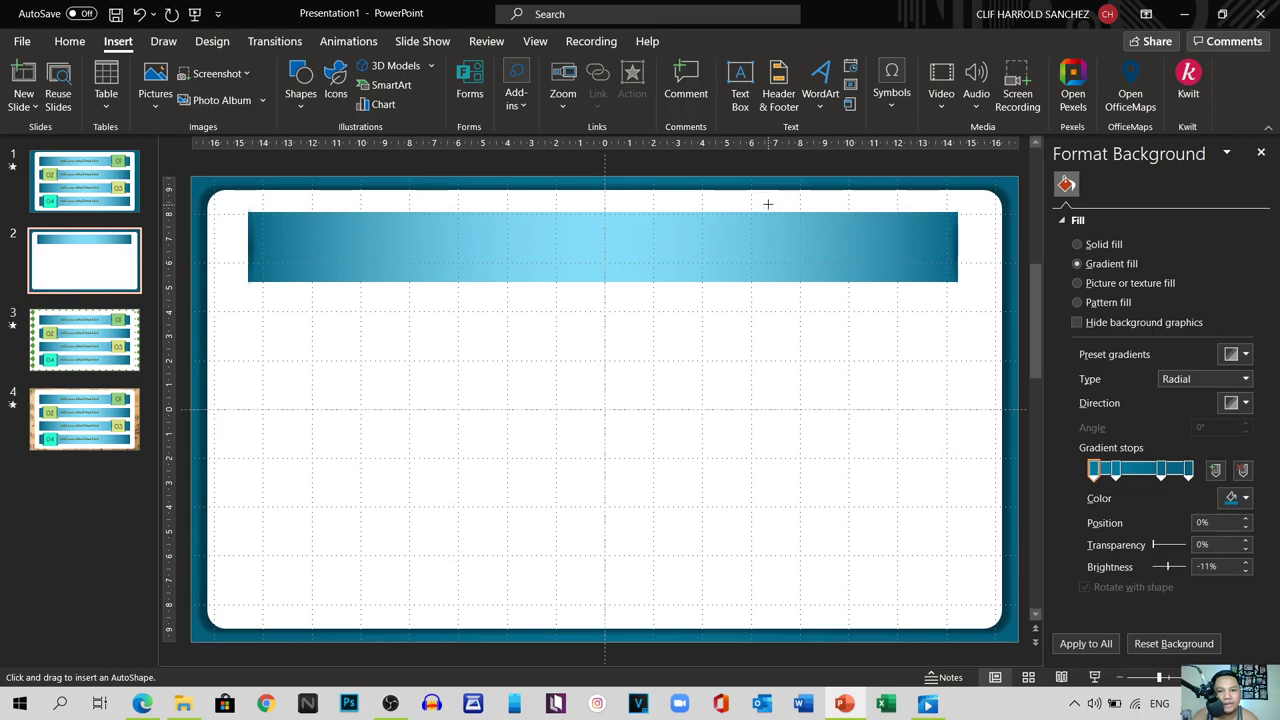
{"action": "left_click_drag", "start_coordinate": [768, 202], "coordinate": [861, 222]}
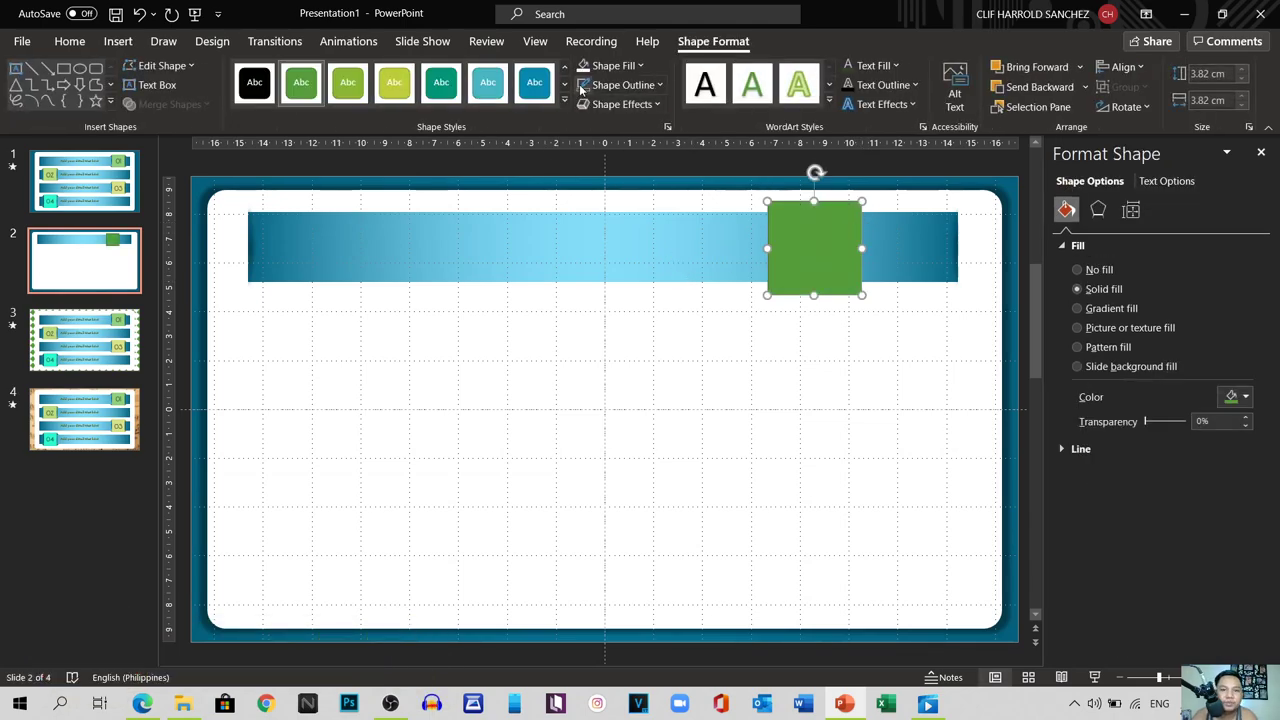
{"action": "left_click", "coordinate": [640, 66]}
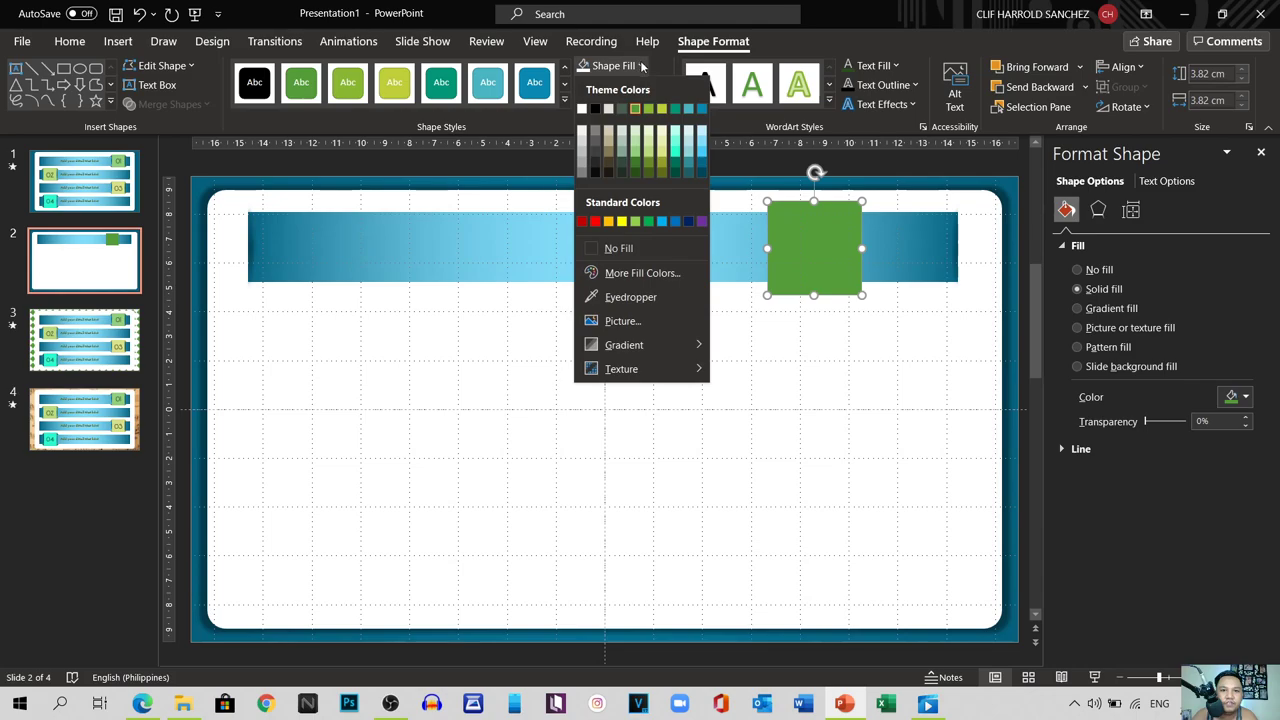
{"action": "left_click", "coordinate": [637, 157]}
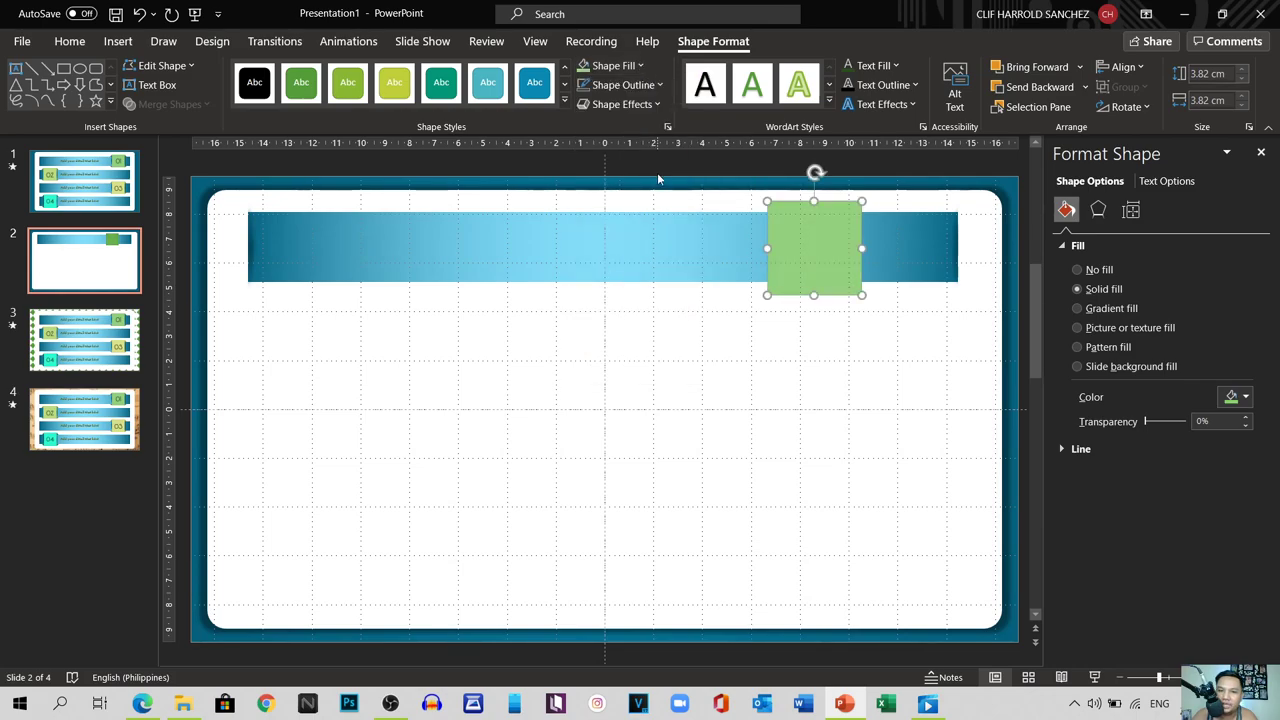
{"action": "left_click_drag", "start_coordinate": [805, 249], "coordinate": [862, 252]}
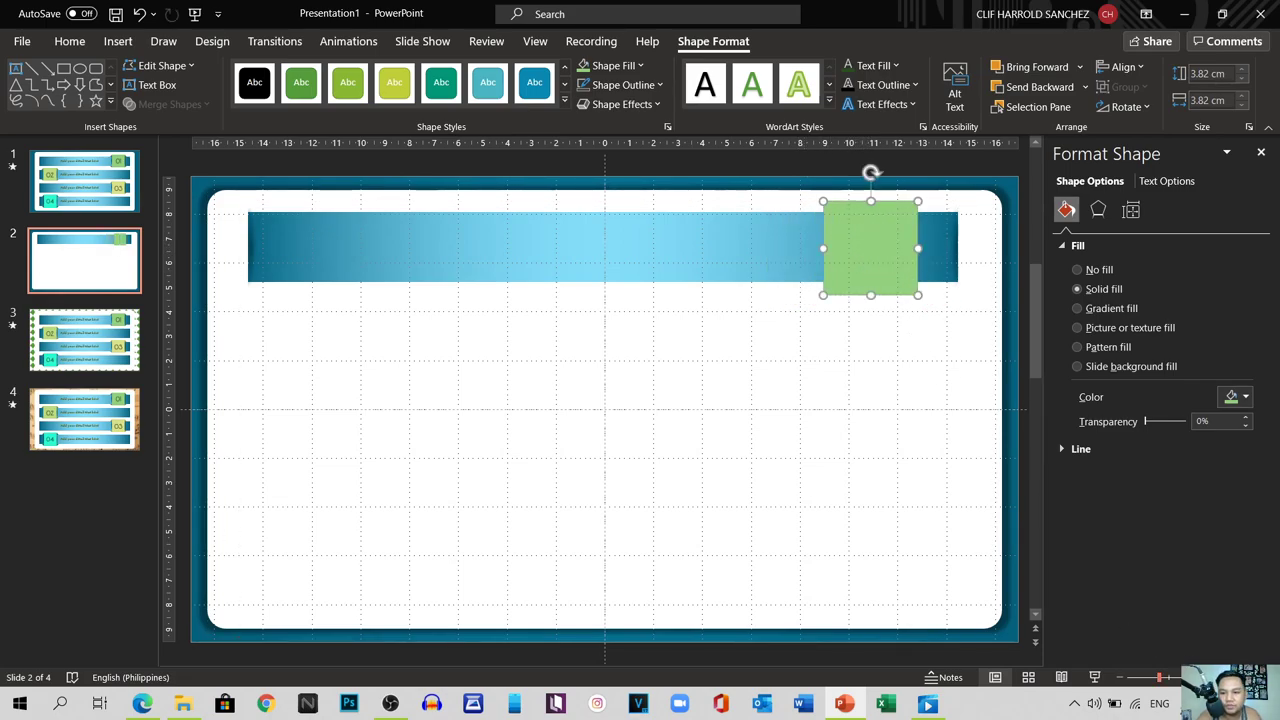
{"action": "scroll", "coordinate": [600, 400], "scroll_direction": "up", "scroll_amount": 5}
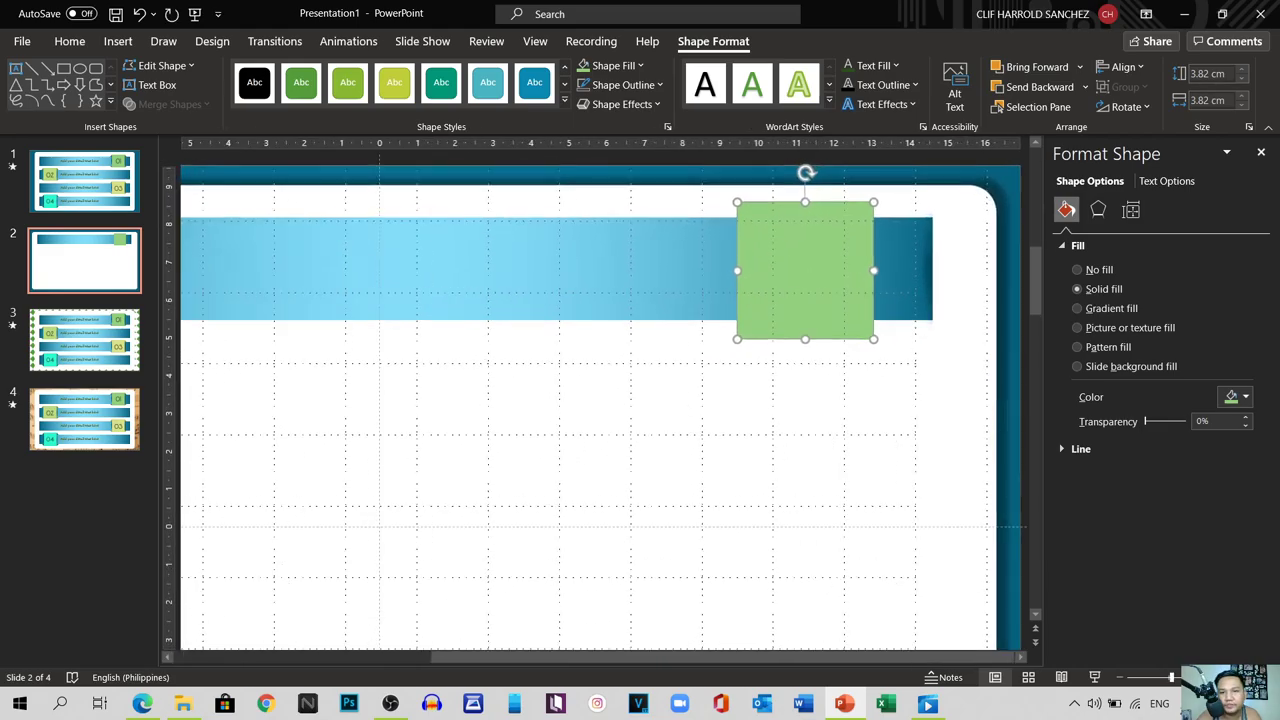
Step: Show slide 2 and shift the light green square slightly left on the banner
{"action": "scroll", "coordinate": [600, 400], "scroll_direction": "up", "scroll_amount": 2}
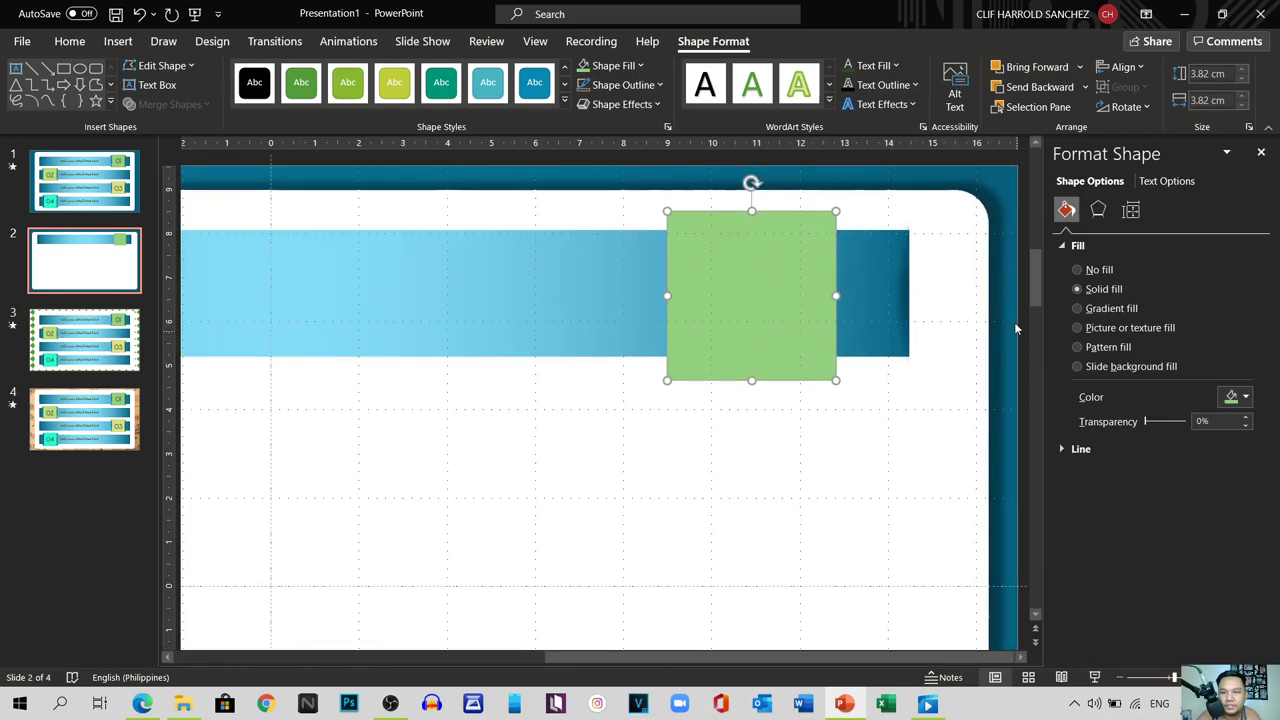
{"action": "left_click_drag", "start_coordinate": [1035, 285], "coordinate": [1035, 255]}
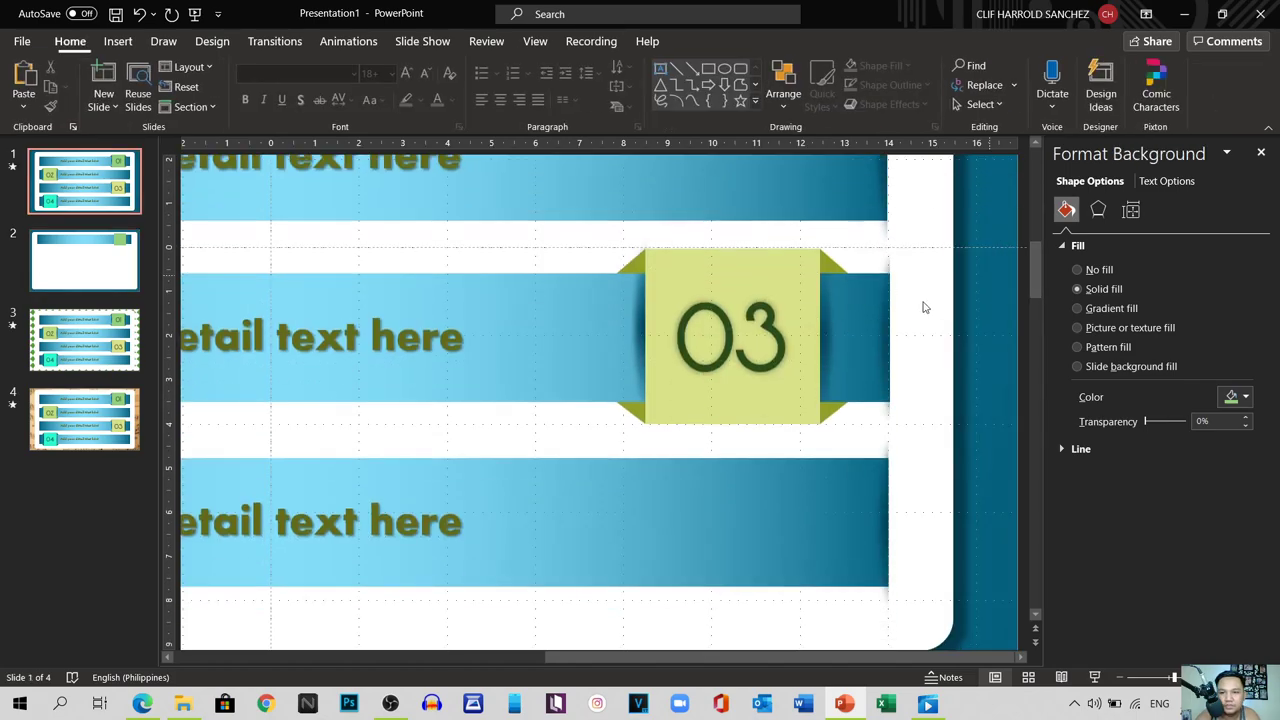
{"action": "left_click", "coordinate": [94, 268]}
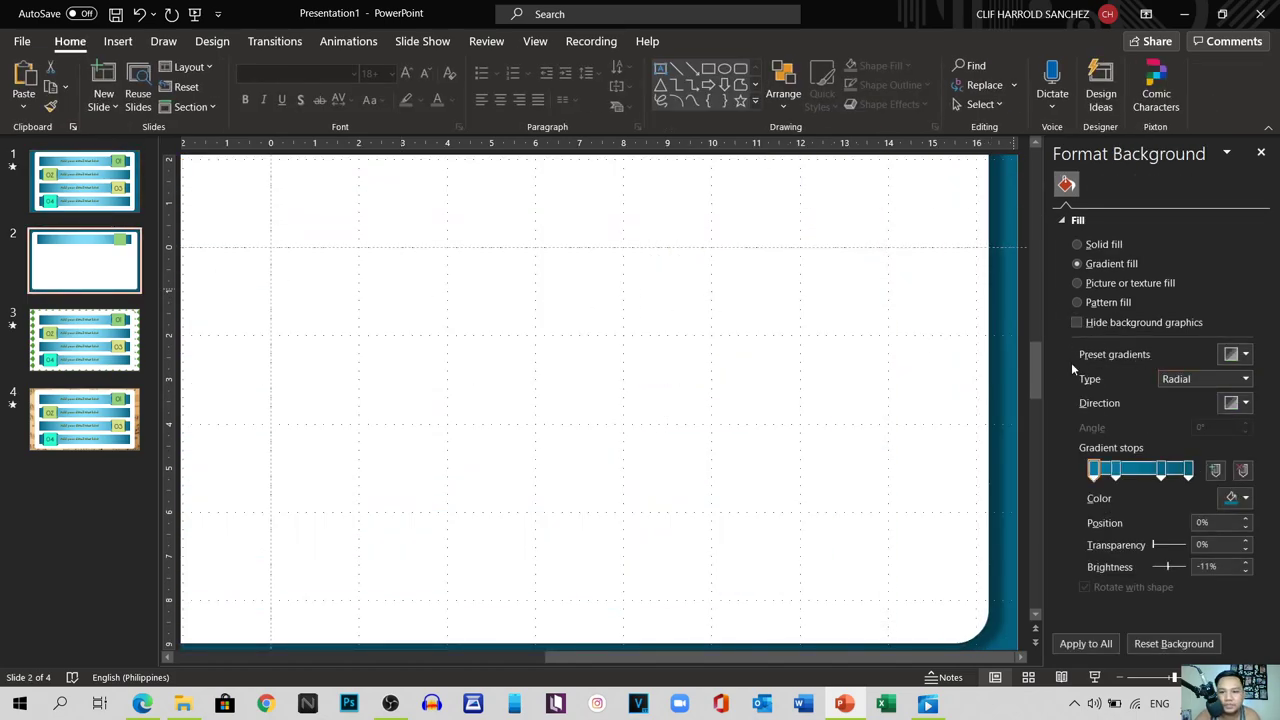
{"action": "left_click_drag", "start_coordinate": [1034, 377], "coordinate": [1037, 272]}
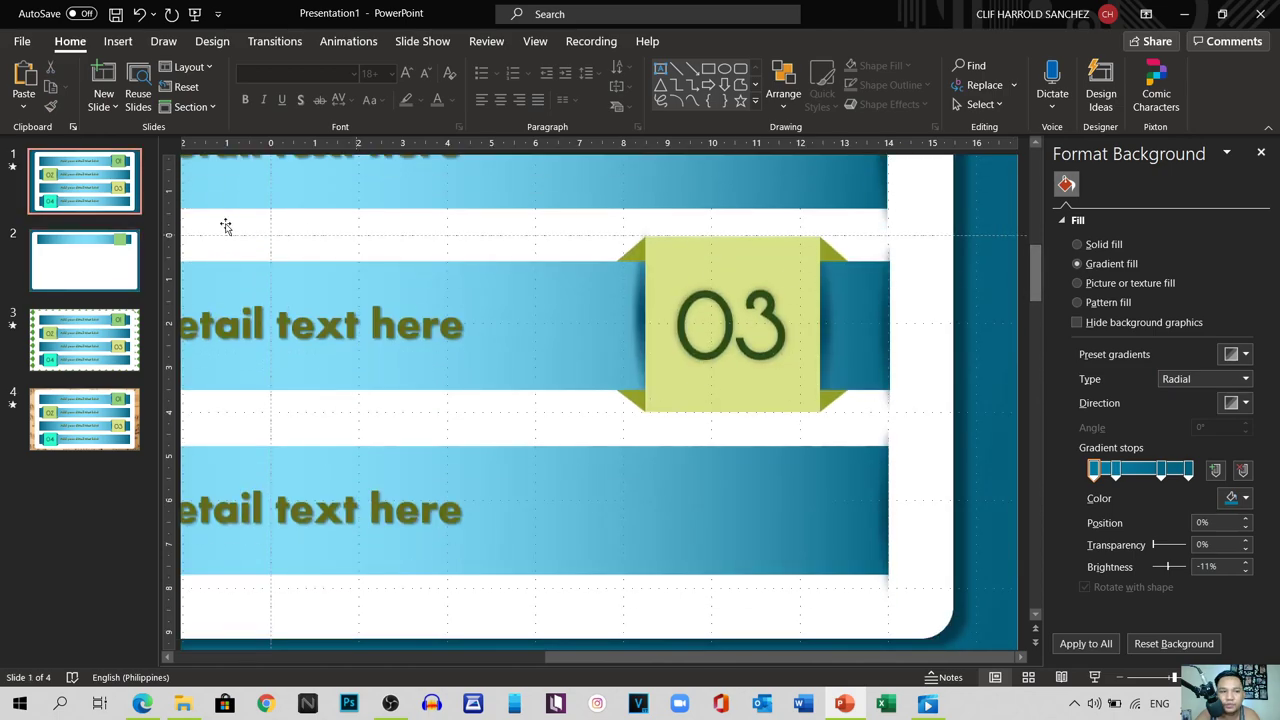
{"action": "left_click", "coordinate": [84, 286]}
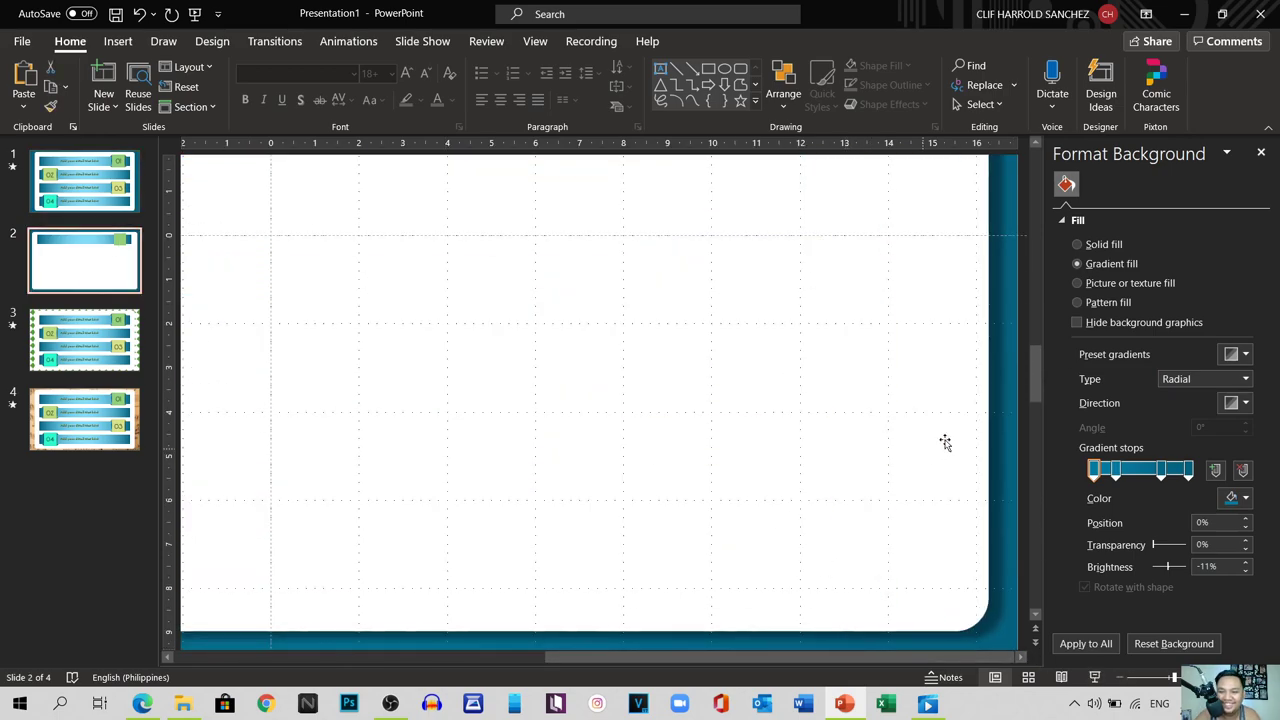
{"action": "scroll", "coordinate": [1031, 270], "scroll_direction": "up", "scroll_amount": 3}
{"action": "left_click_drag", "start_coordinate": [777, 279], "coordinate": [762, 274]}
Step: Compare with slide 1's green 01 square, then return to slide 2
{"action": "key", "text": "Page_Up"}
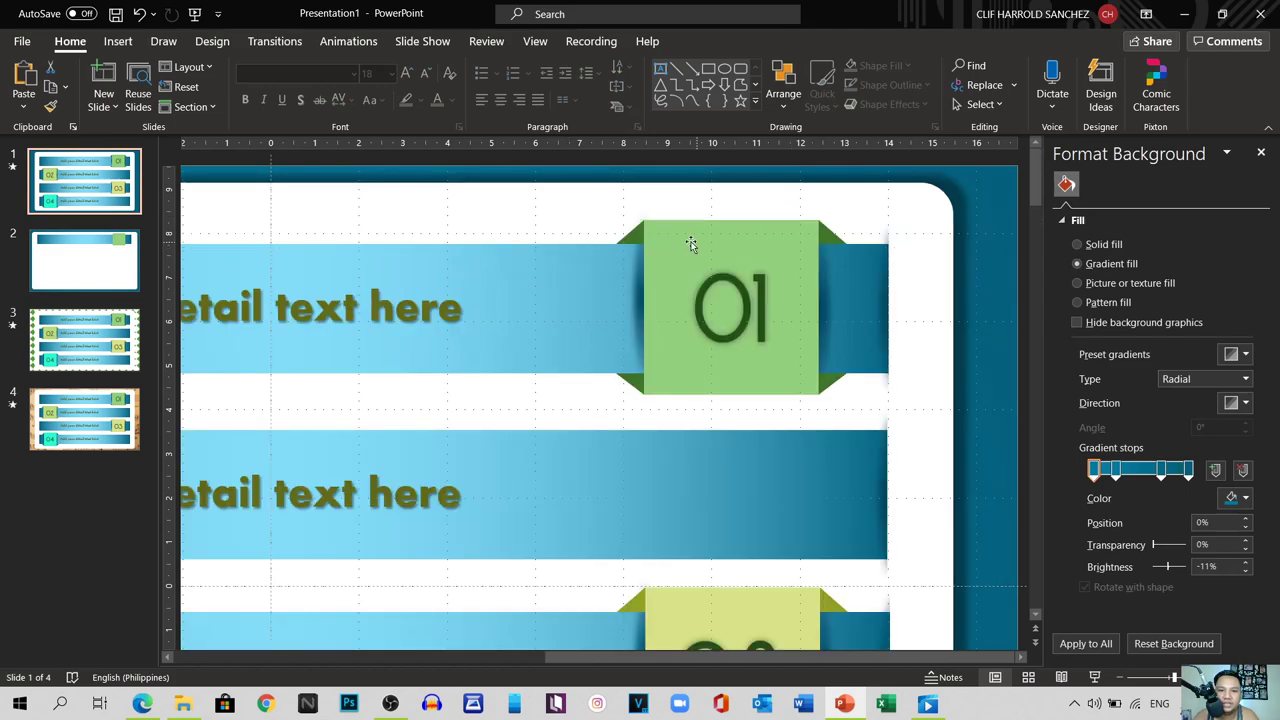
{"action": "left_click", "coordinate": [628, 235]}
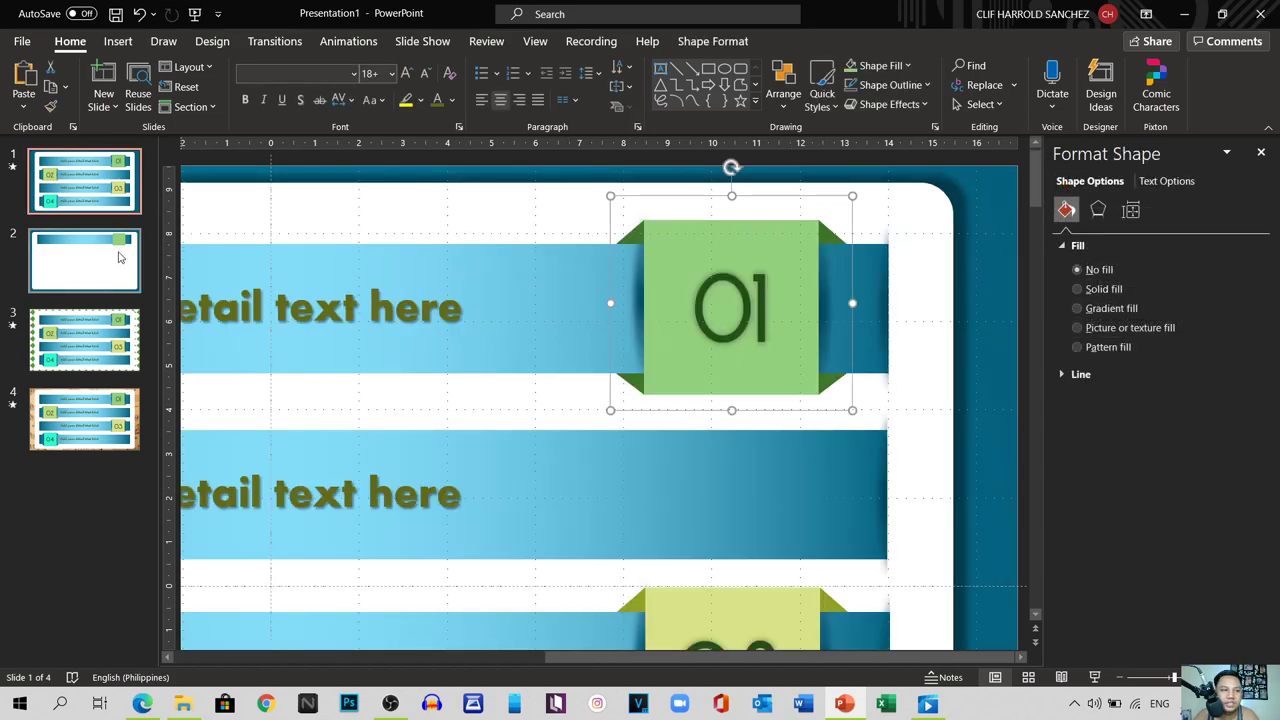
{"action": "left_click", "coordinate": [90, 275]}
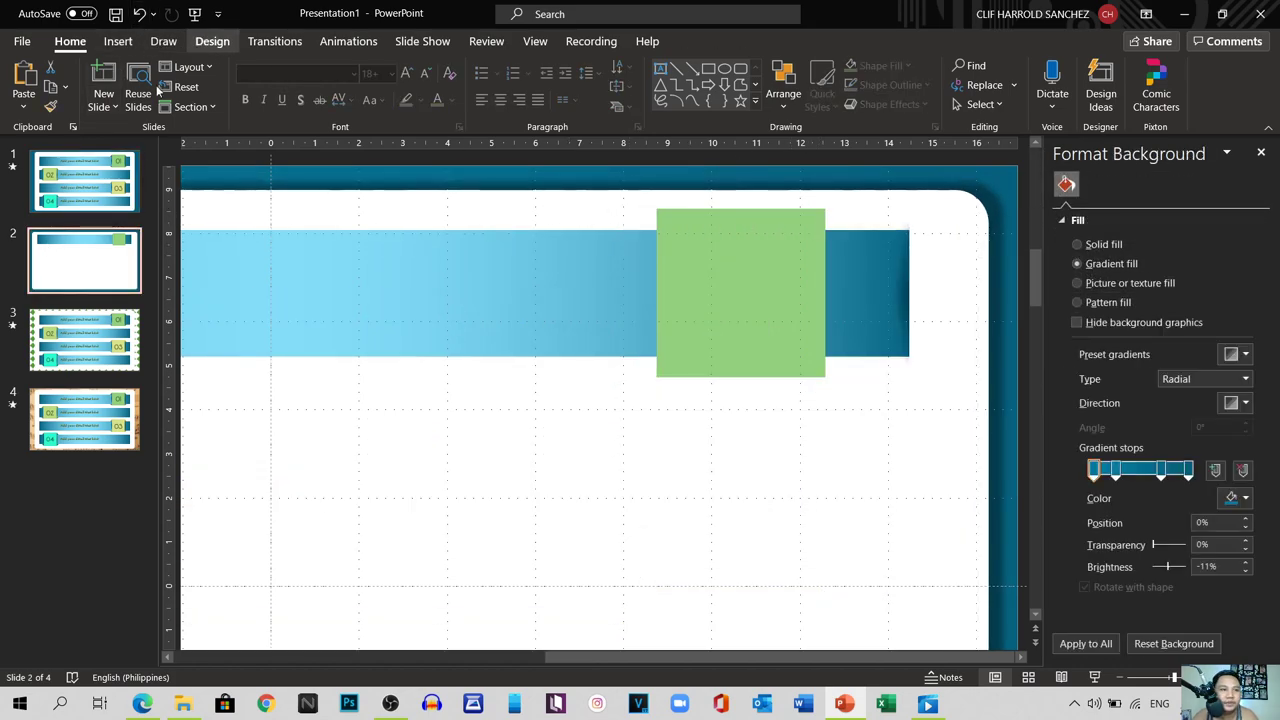
{"action": "left_click", "coordinate": [118, 41]}
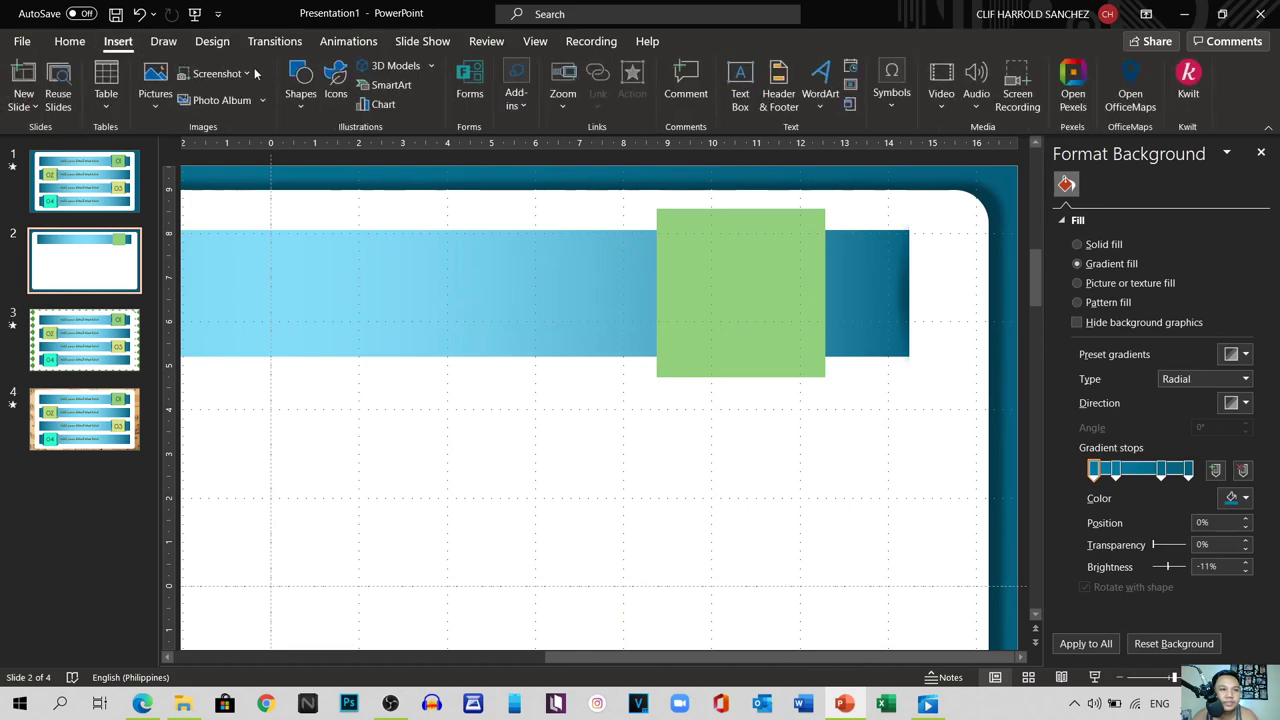
Step: Draw a small dark green triangle at the green square's top-left corner
{"action": "left_click", "coordinate": [302, 95]}
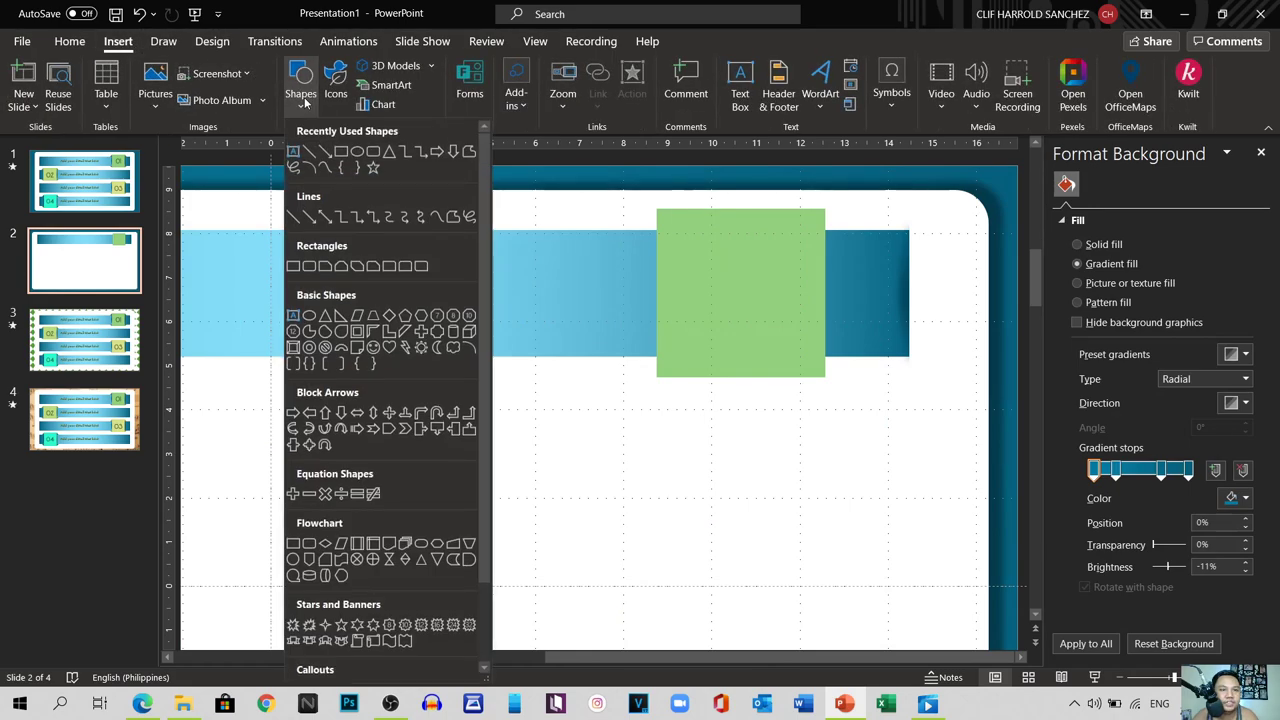
{"action": "left_click", "coordinate": [389, 153]}
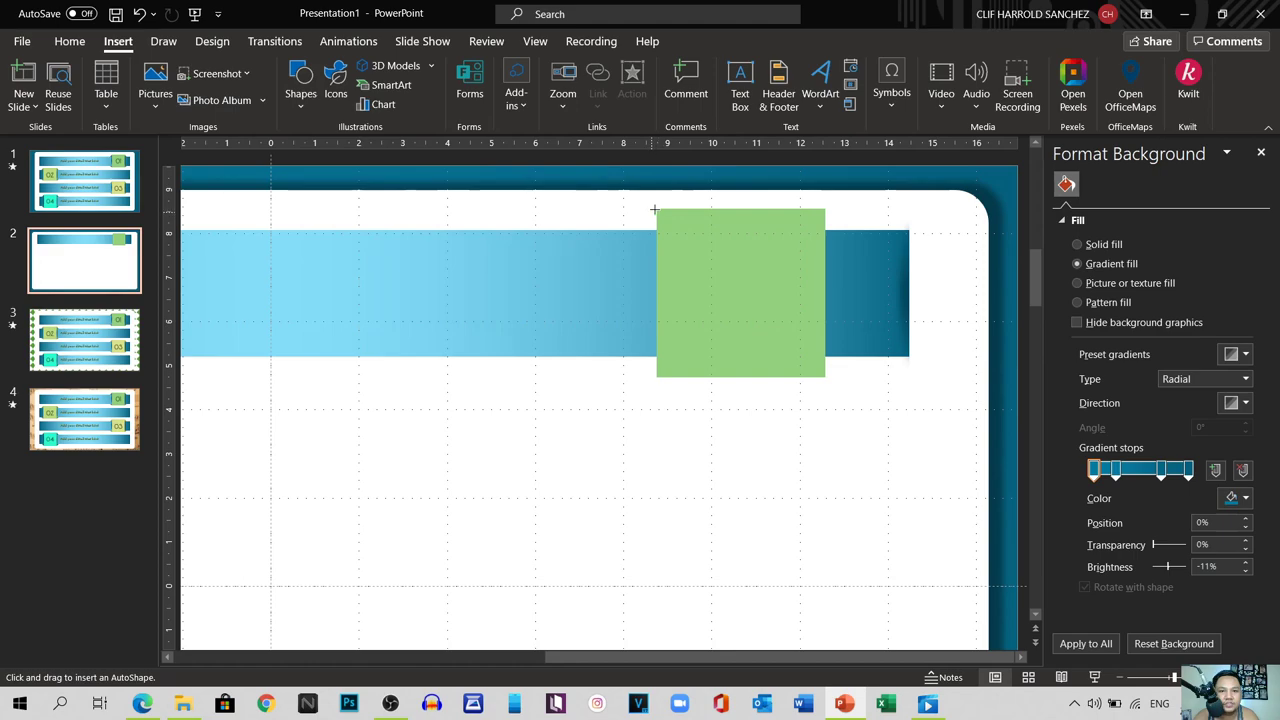
{"action": "left_click_drag", "start_coordinate": [654, 208], "coordinate": [632, 232]}
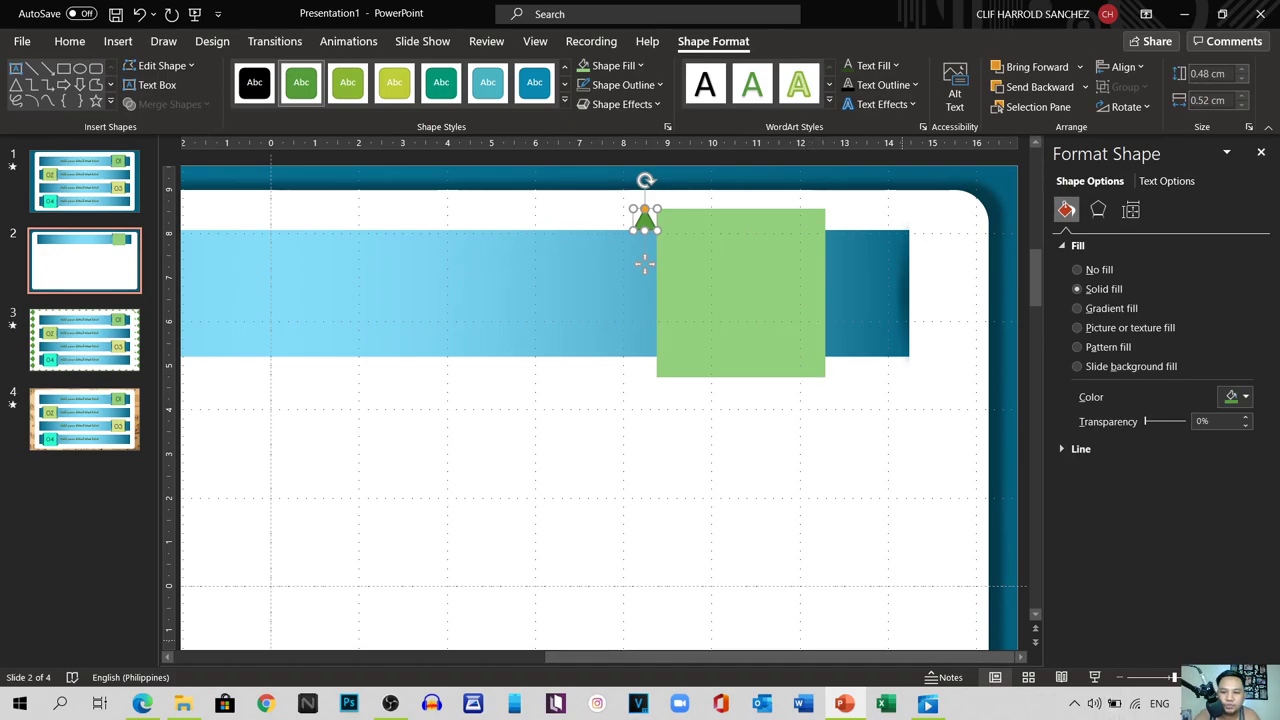
{"action": "scroll", "coordinate": [645, 264], "scroll_direction": "up", "scroll_amount": 3}
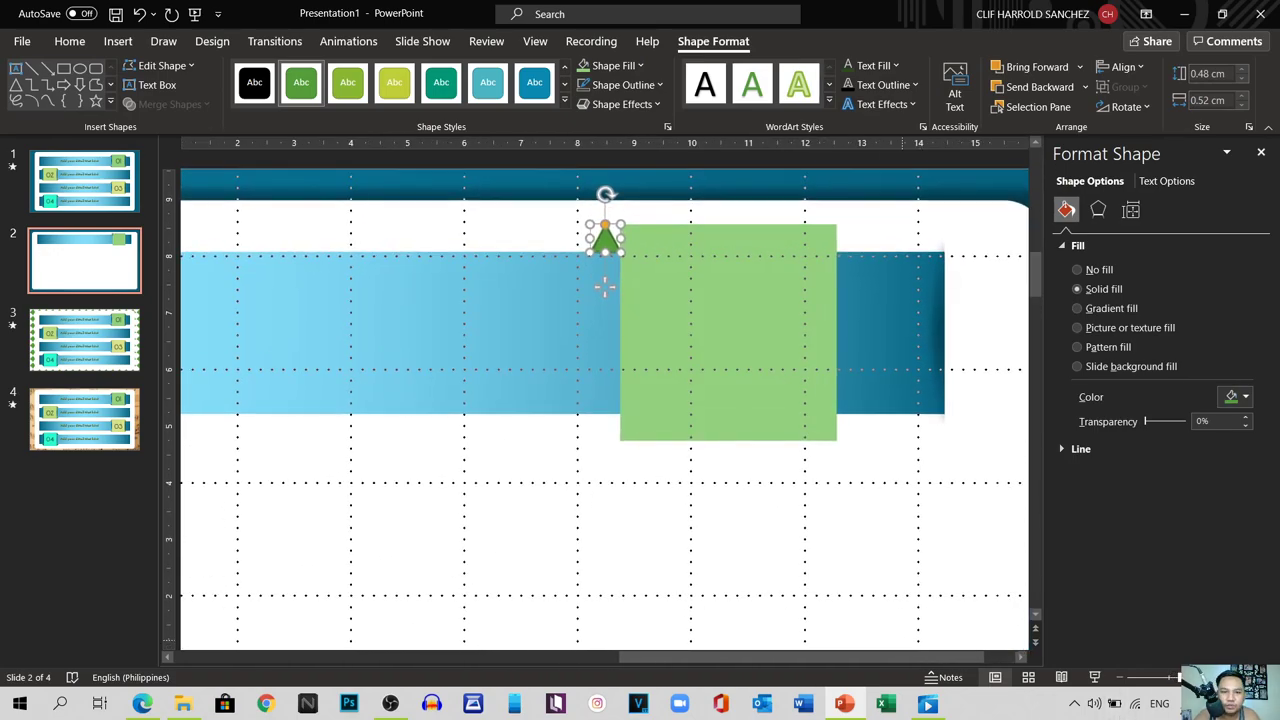
{"action": "scroll", "coordinate": [604, 297], "scroll_direction": "up", "scroll_amount": 3}
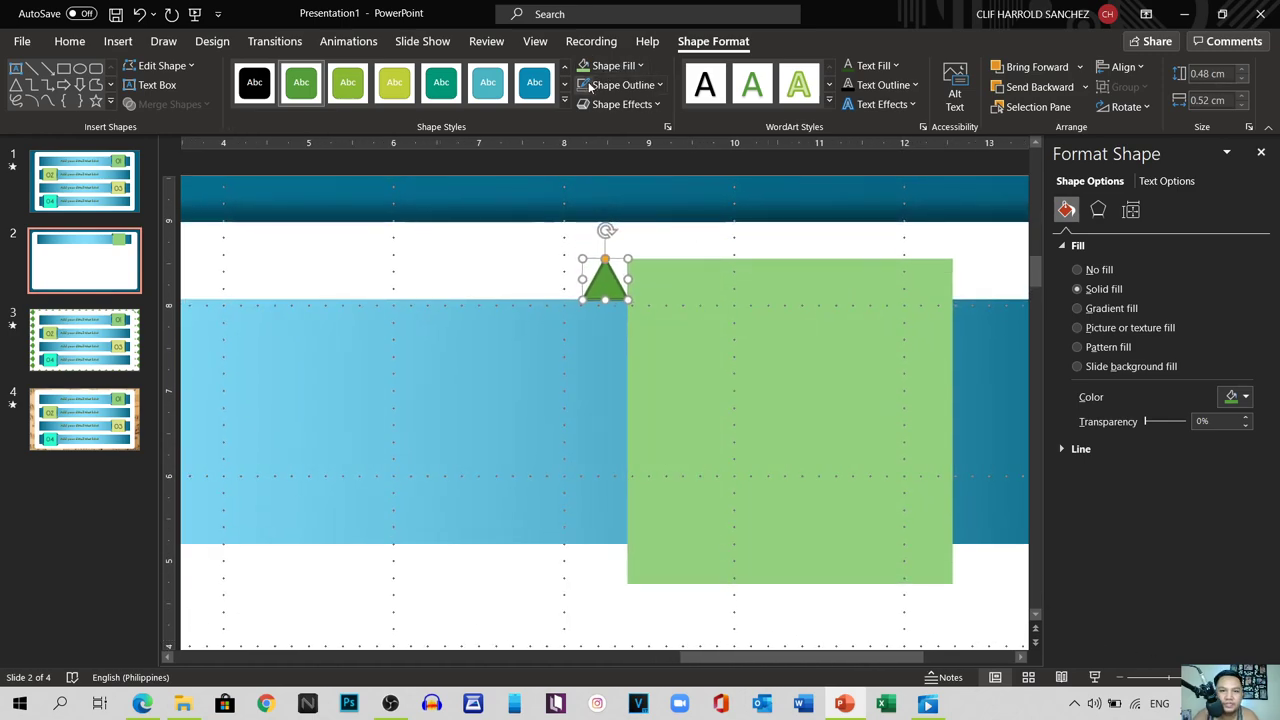
{"action": "left_click", "coordinate": [638, 67]}
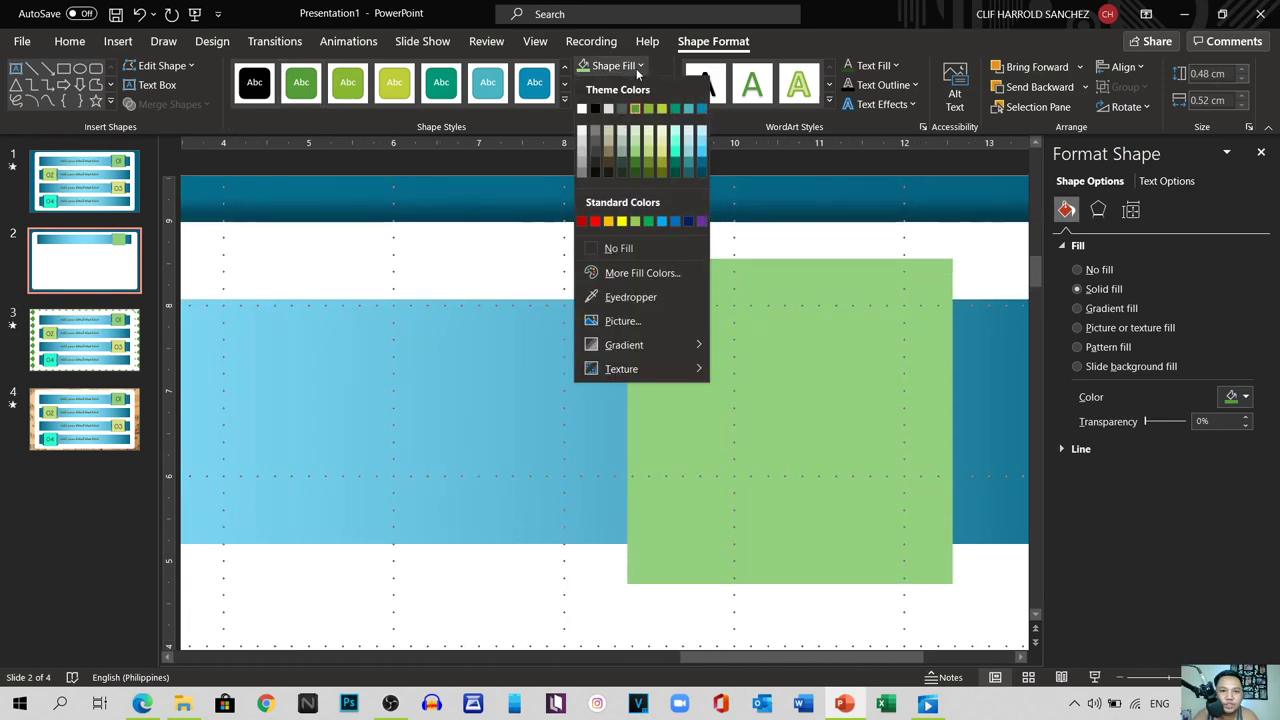
{"action": "left_click", "coordinate": [635, 160]}
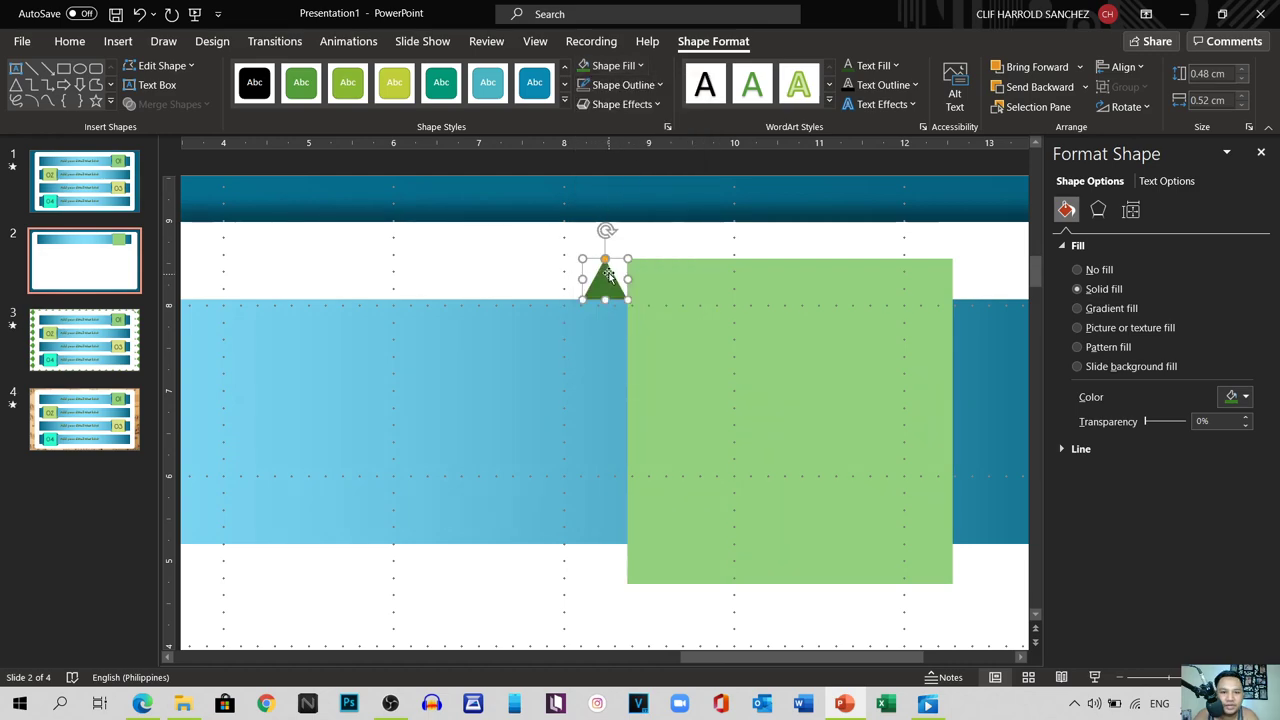
Step: Reshape the triangle into a right angle and duplicate it to the square's top-right corner
{"action": "left_click_drag", "start_coordinate": [630, 258], "coordinate": [626, 294]}
{"action": "left_click_drag", "start_coordinate": [606, 260], "coordinate": [613, 260]}
{"action": "key", "text": "ctrl+z"}
{"action": "left_click_drag", "start_coordinate": [605, 260], "coordinate": [632, 264]}
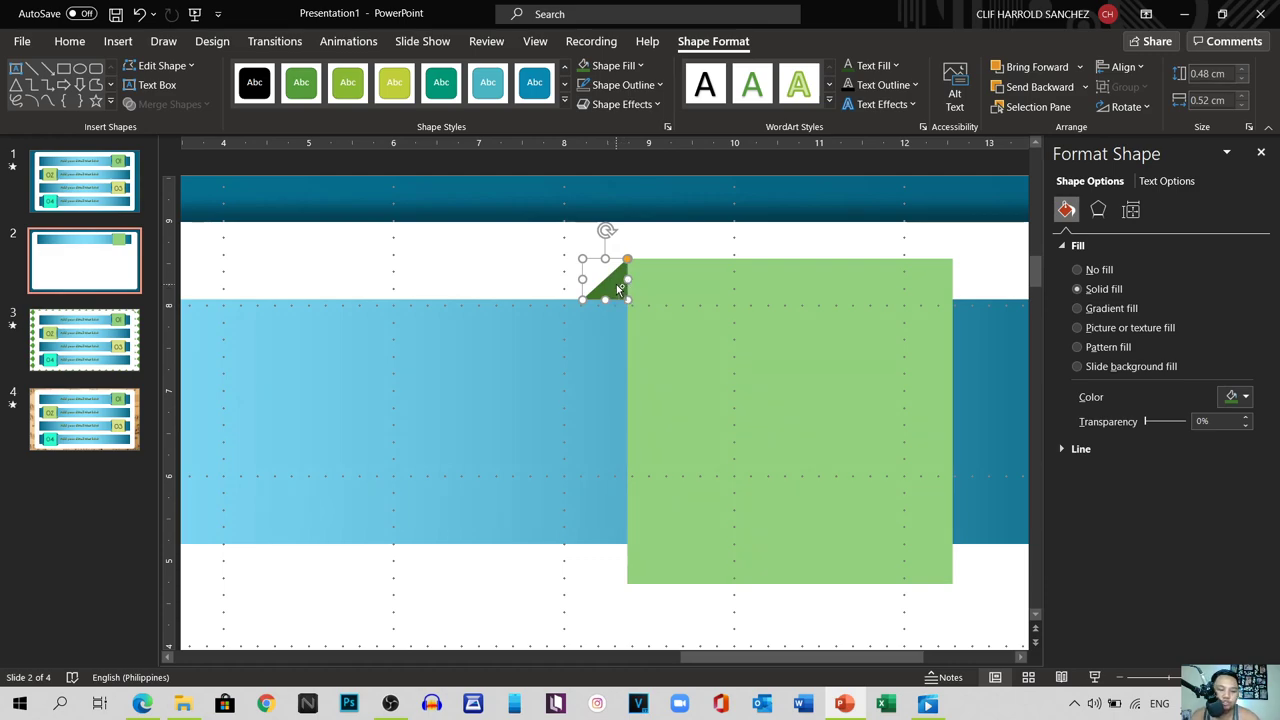
{"action": "key", "text": "ctrl+d"}
{"action": "left_click_drag", "start_coordinate": [646, 323], "coordinate": [982, 290]}
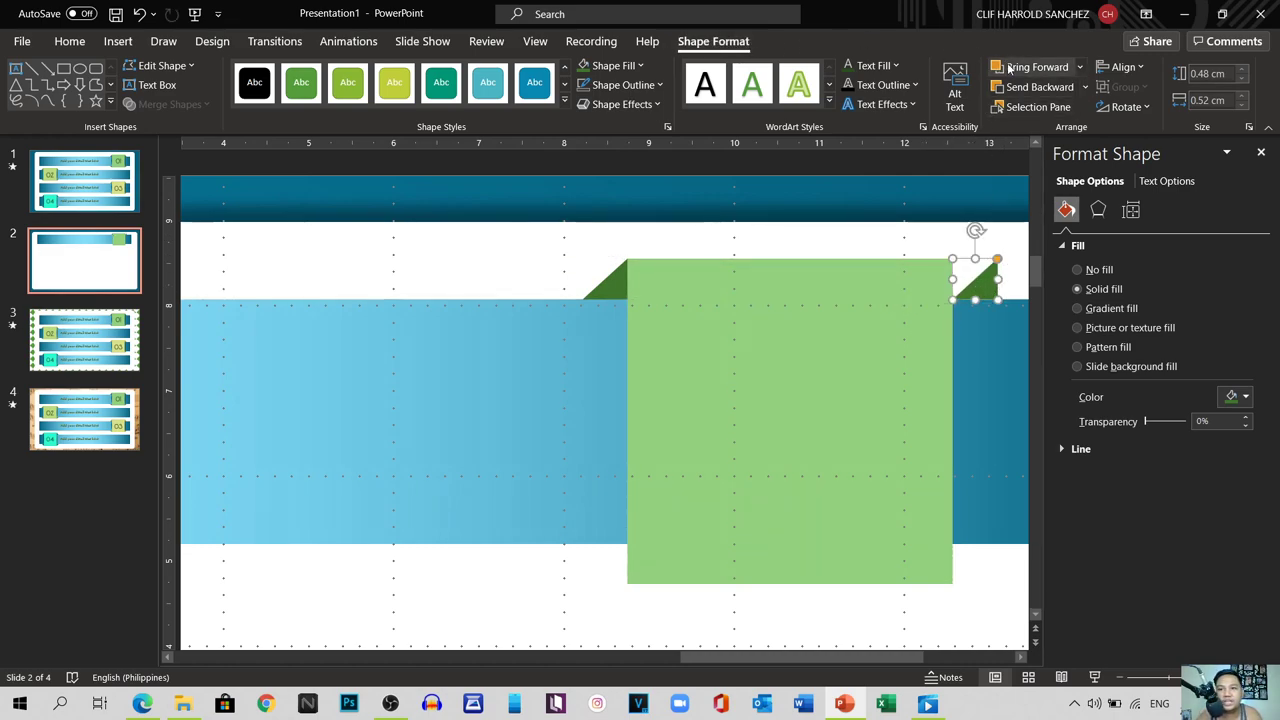
Step: Flip the right corner triangle horizontally and line it up with the square
{"action": "left_click", "coordinate": [1128, 106]}
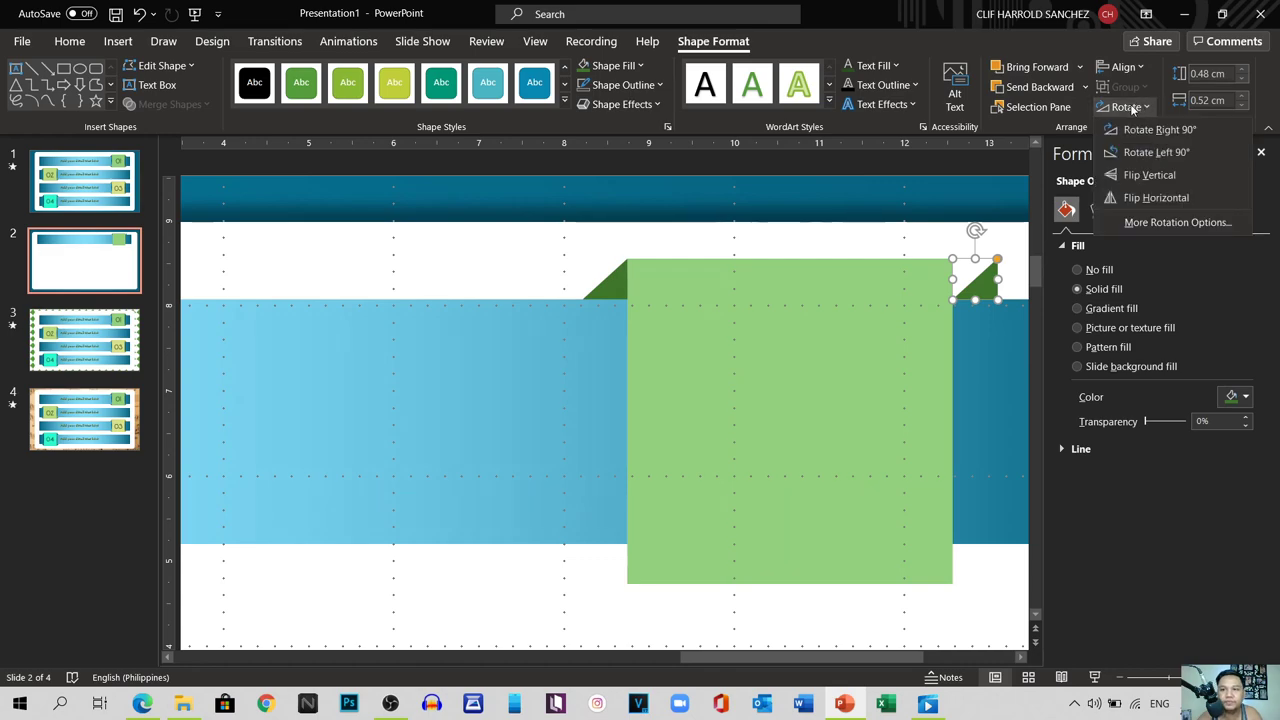
{"action": "left_click", "coordinate": [1148, 197]}
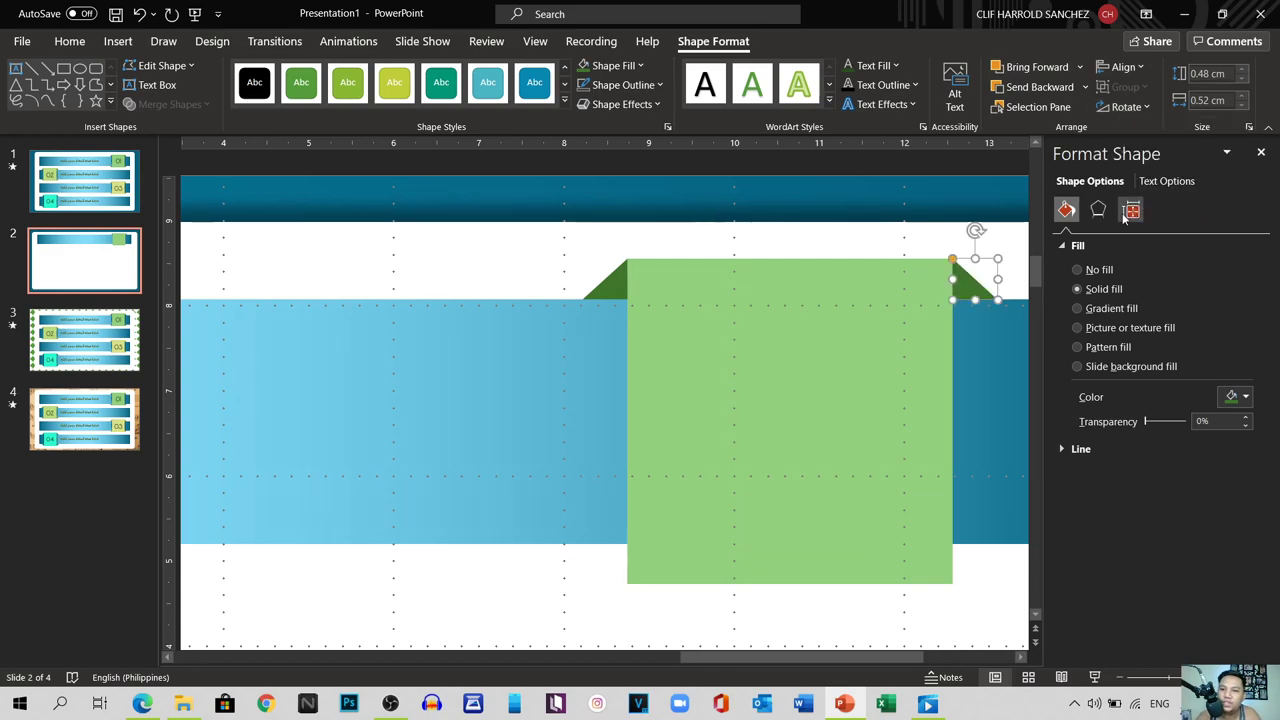
{"action": "left_click_drag", "start_coordinate": [970, 282], "coordinate": [968, 284]}
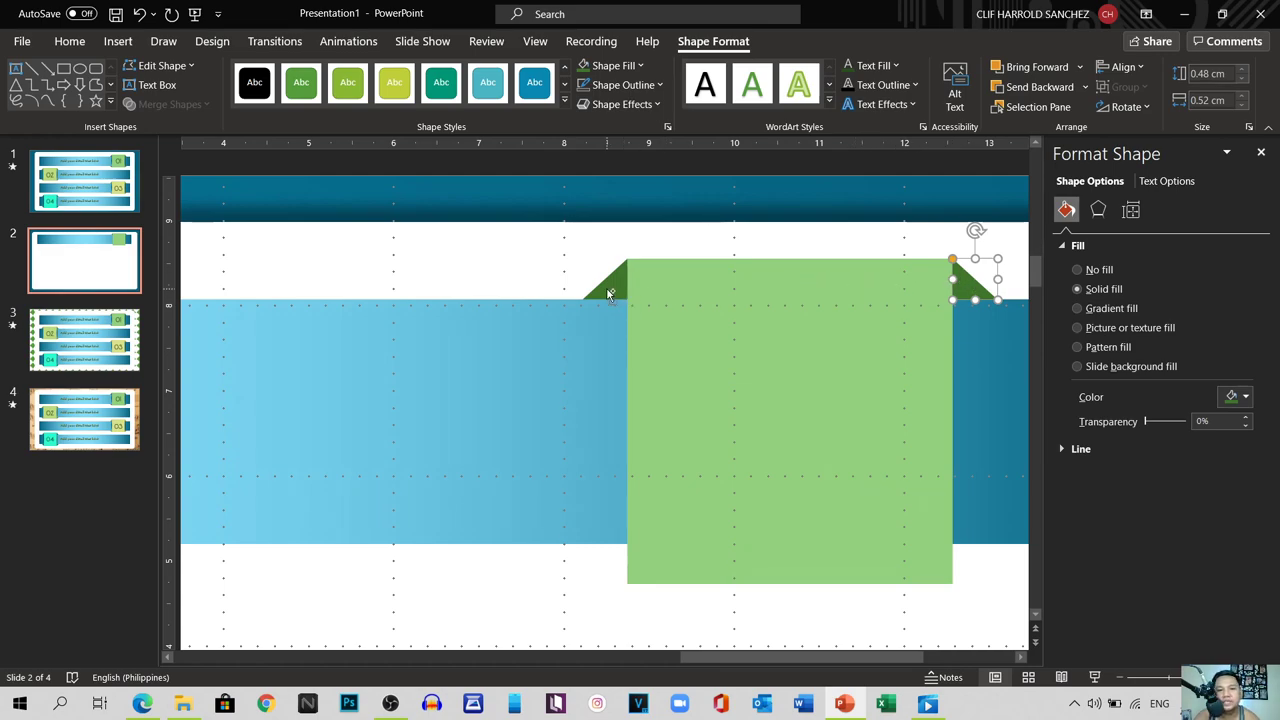
Step: Duplicate both top triangles and move the copies to the square's bottom corners
{"action": "left_click", "coordinate": [608, 288], "text": "shift"}
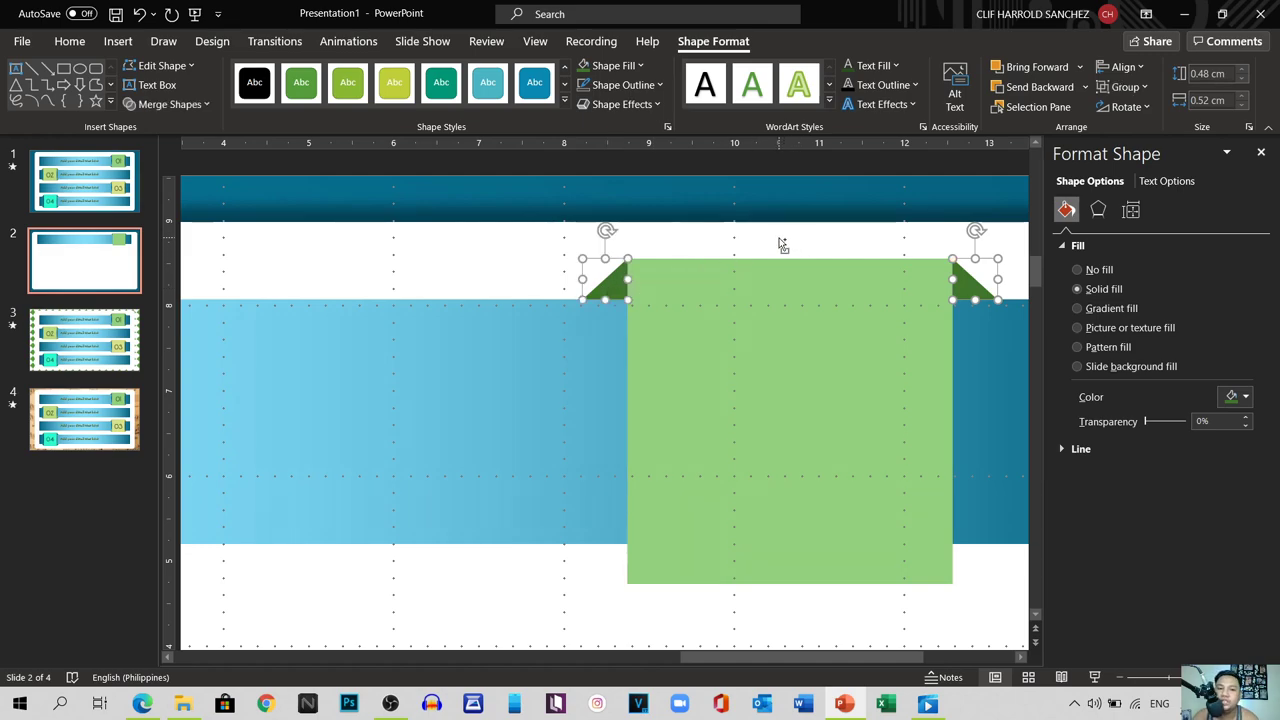
{"action": "key", "text": "ctrl+d"}
{"action": "scroll", "coordinate": [783, 245], "scroll_direction": "right", "scroll_amount": 3}
{"action": "left_click_drag", "start_coordinate": [424, 320], "coordinate": [387, 566]}
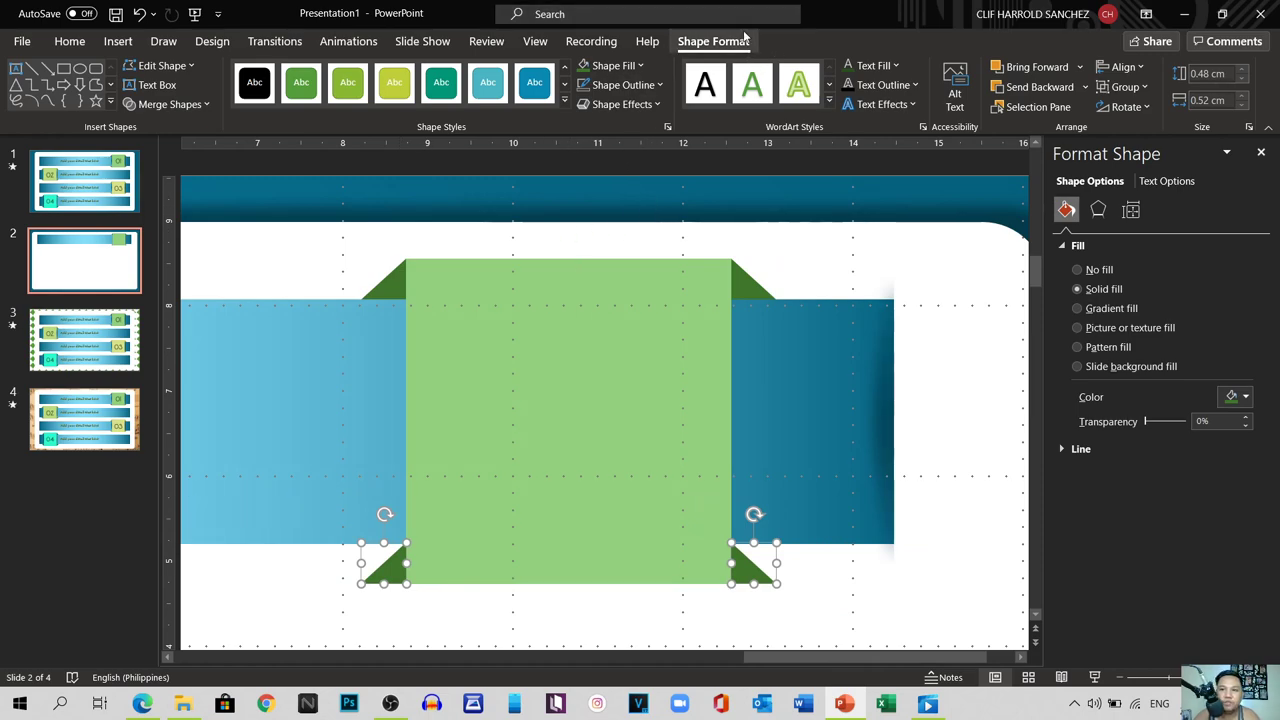
Step: Flip both bottom triangles vertically and align each to the square's lower corners
{"action": "left_click", "coordinate": [1139, 107]}
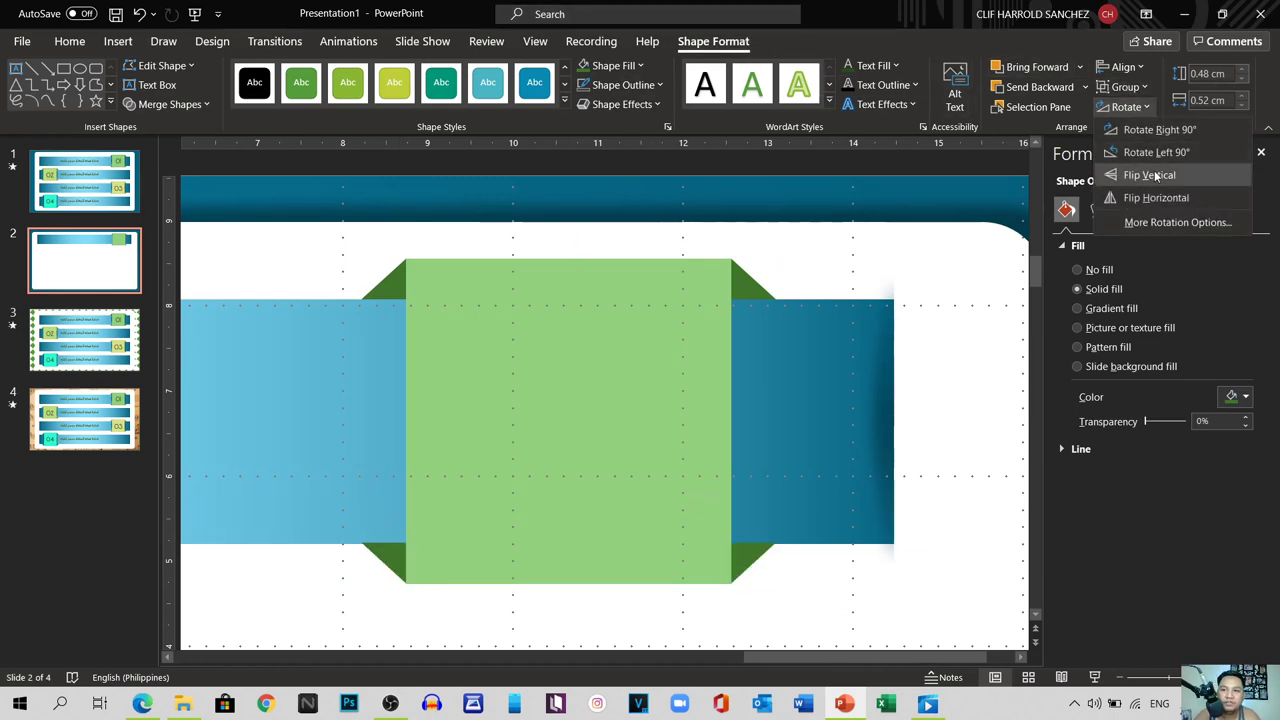
{"action": "left_click", "coordinate": [1115, 171]}
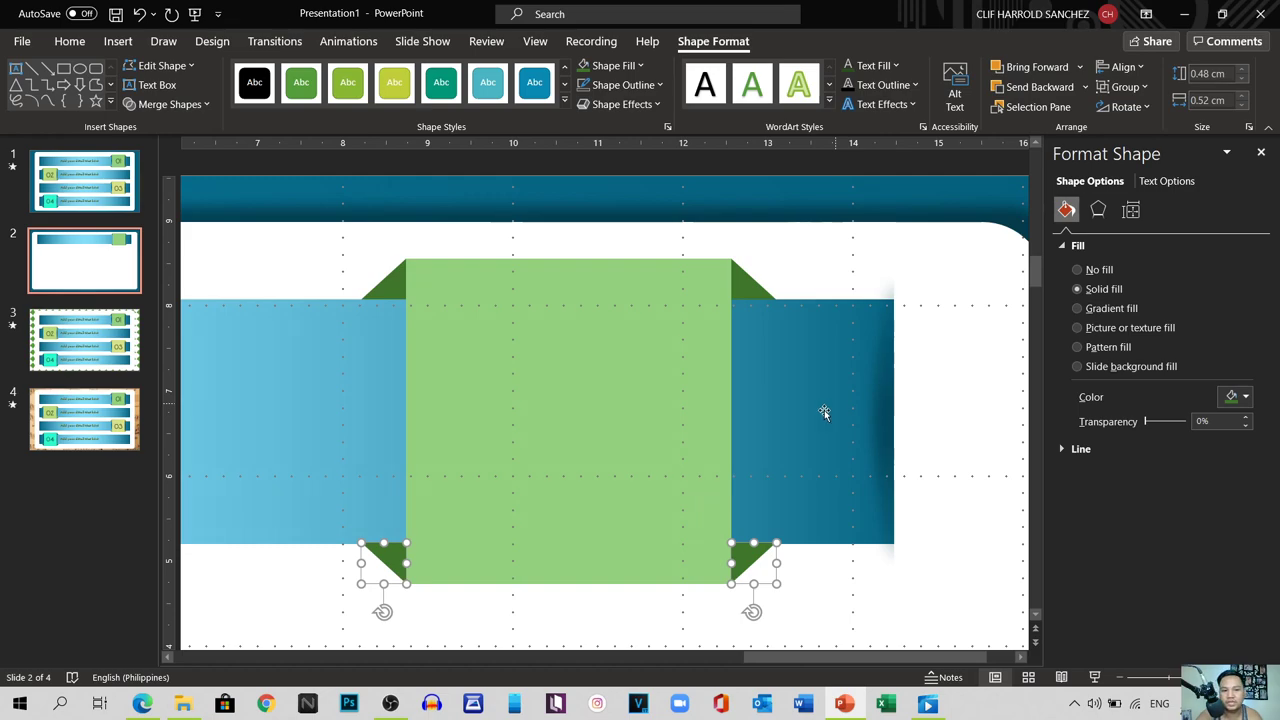
{"action": "key", "text": "Escape"}
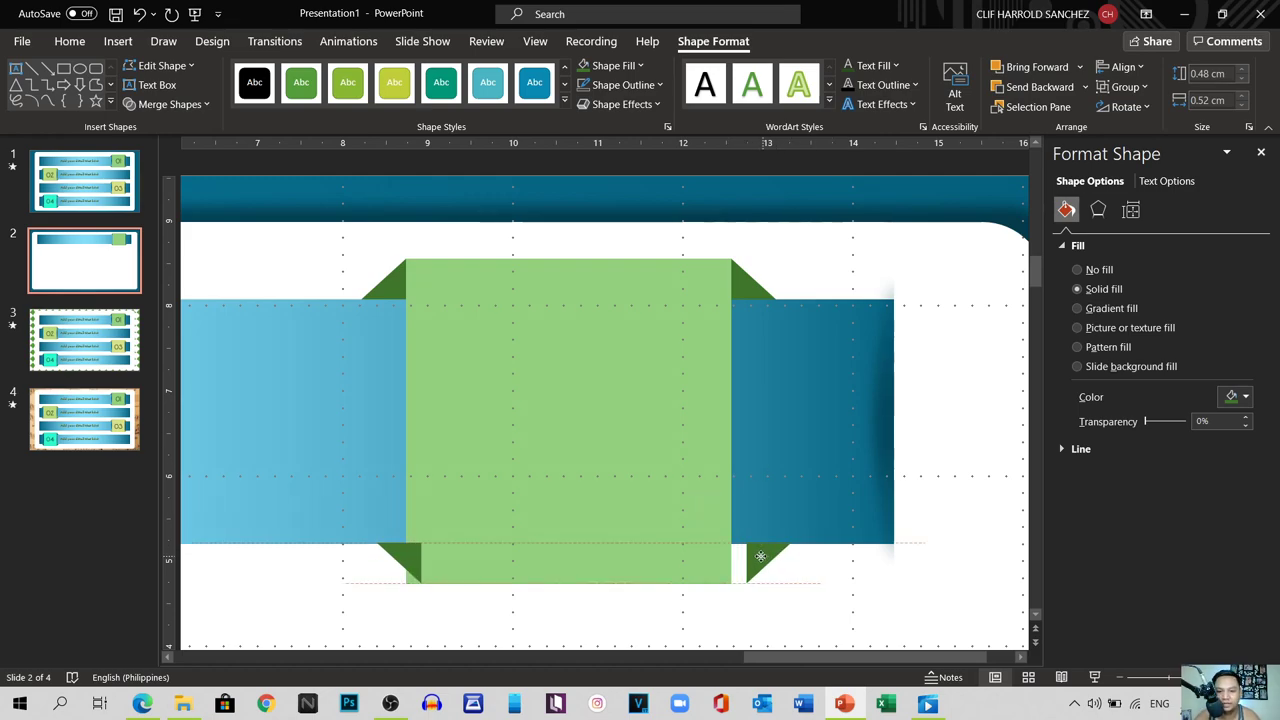
{"action": "left_click_drag", "start_coordinate": [754, 554], "coordinate": [742, 563]}
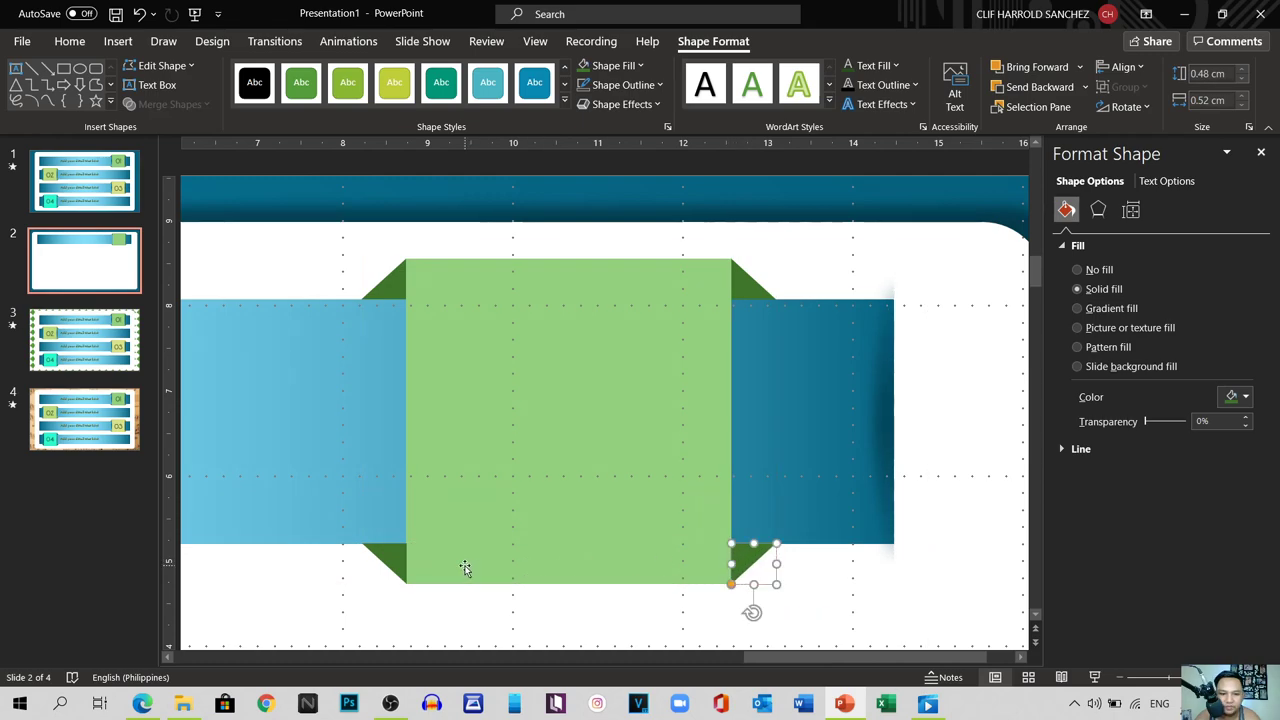
{"action": "left_click_drag", "start_coordinate": [394, 561], "coordinate": [388, 561]}
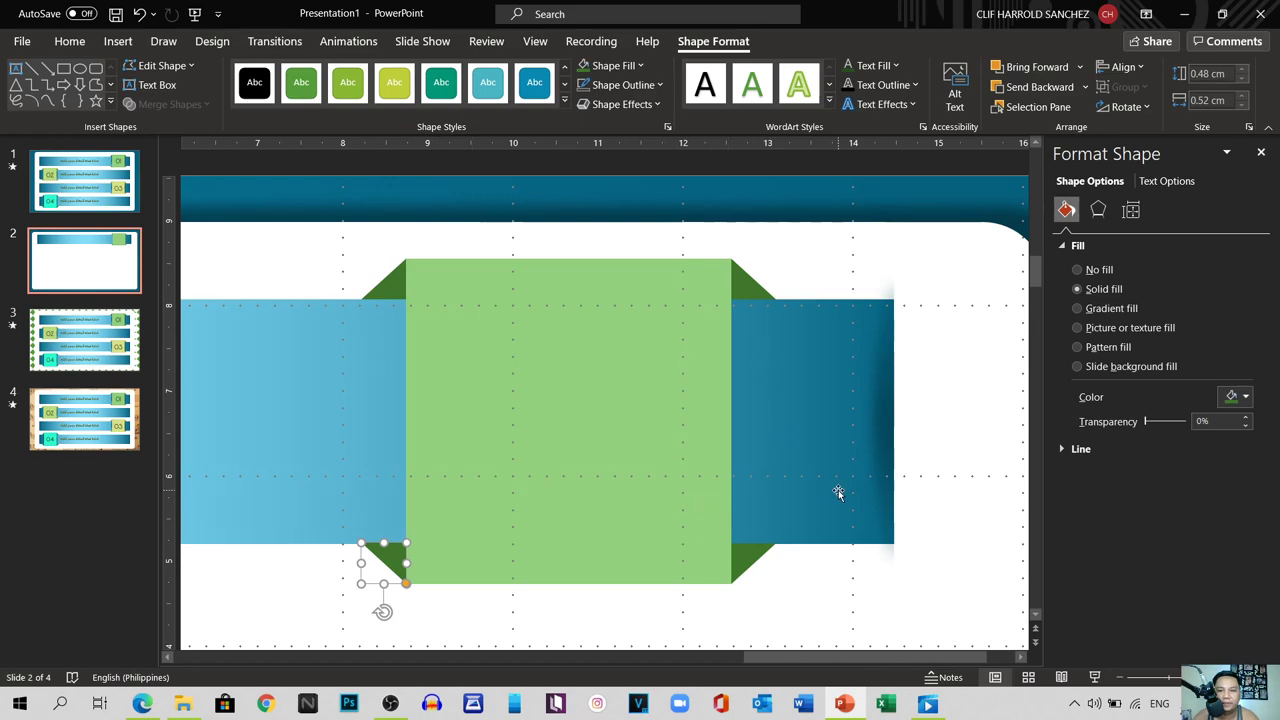
{"action": "left_click", "coordinate": [875, 417]}
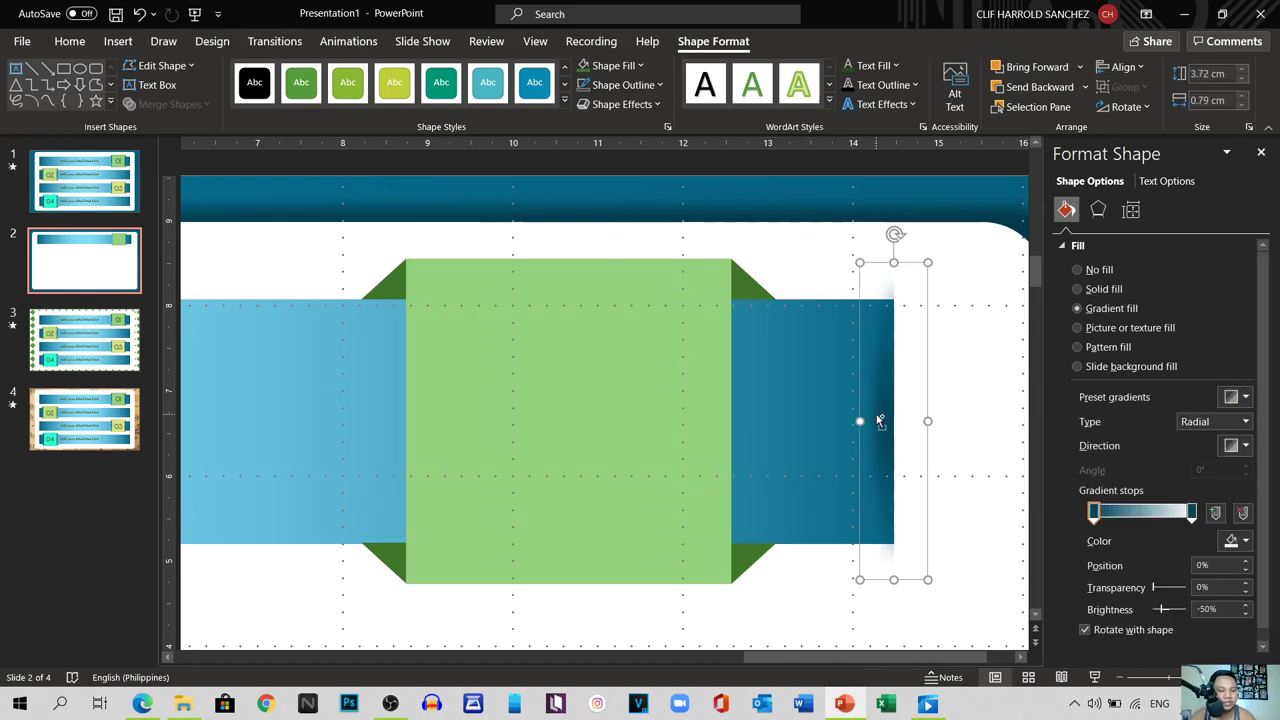
Step: Slide the dark gradient shadow to the green square's right edge and send it back one layer at a time
{"action": "left_click_drag", "start_coordinate": [877, 420], "coordinate": [726, 400]}
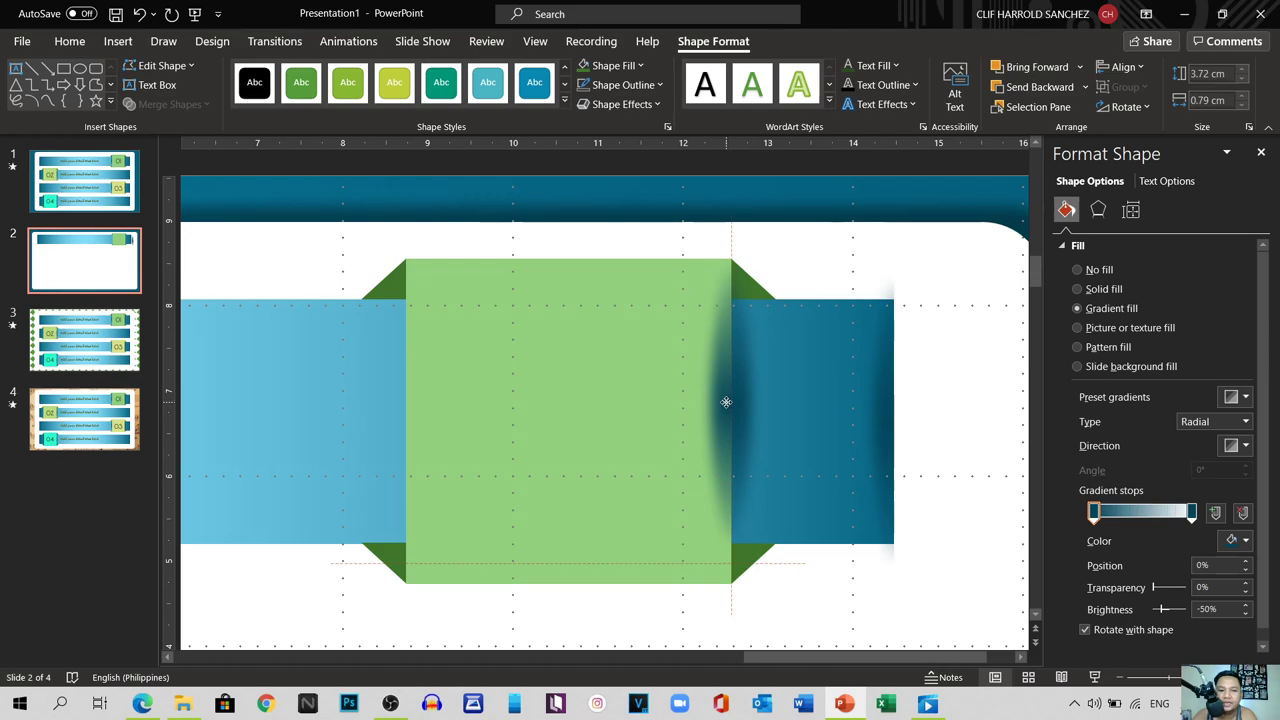
{"action": "left_click_drag", "start_coordinate": [726, 403], "coordinate": [730, 404]}
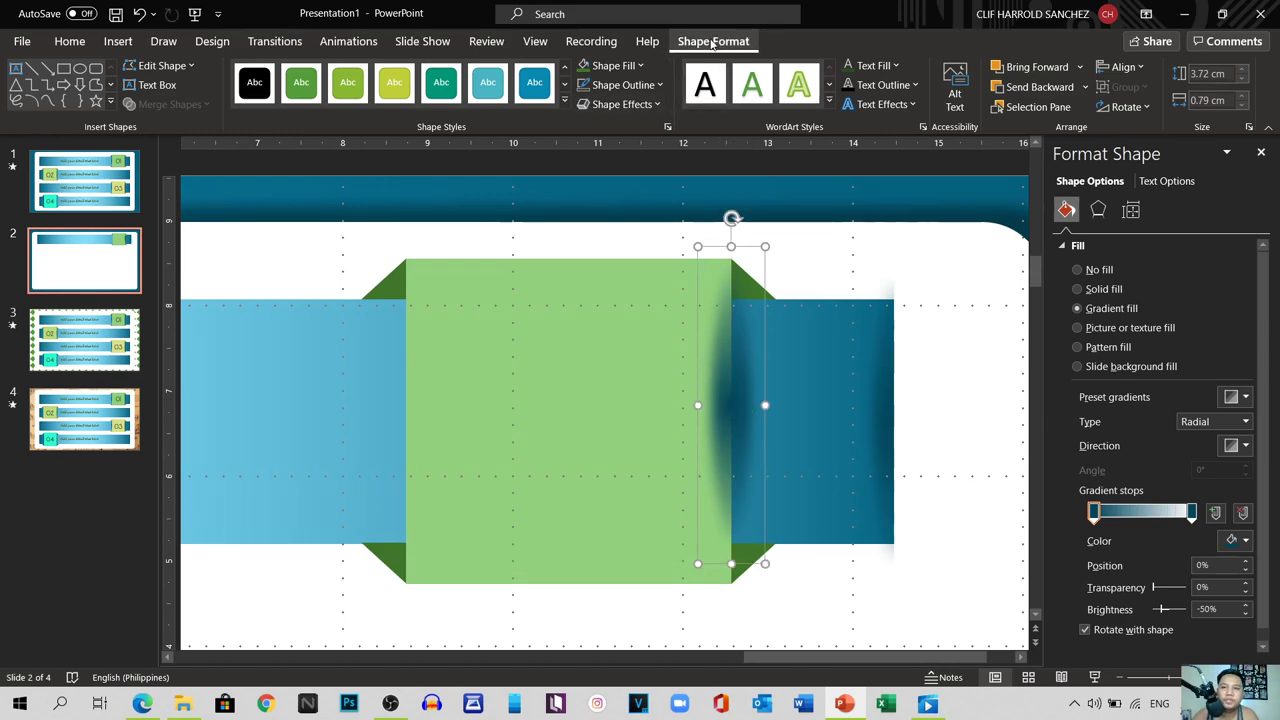
{"action": "left_click", "coordinate": [1025, 94]}
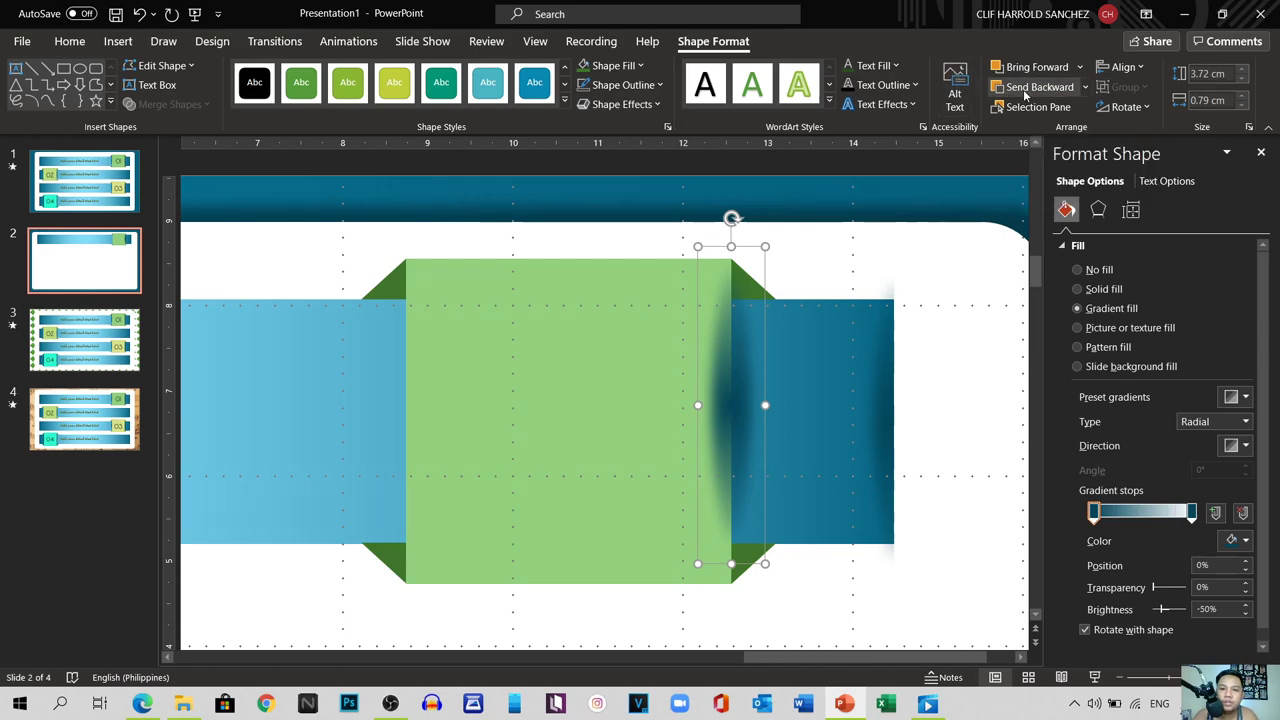
{"action": "left_click", "coordinate": [1025, 94]}
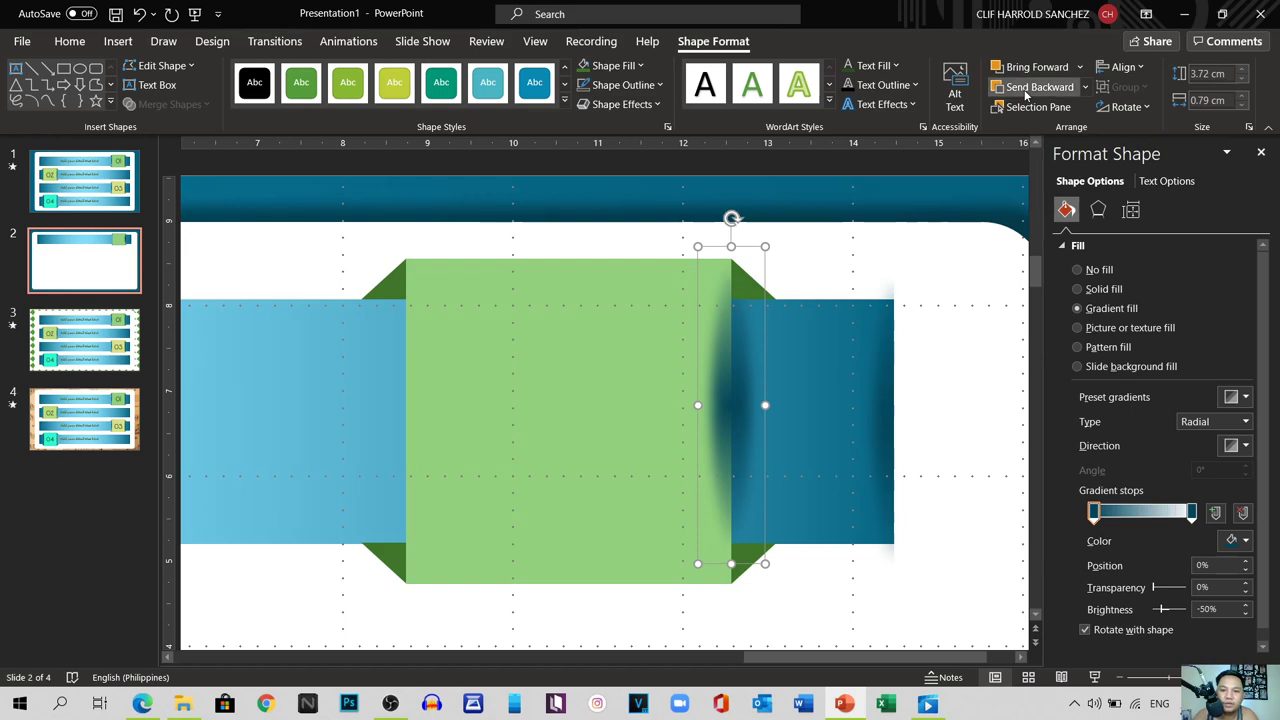
{"action": "left_click", "coordinate": [1025, 94]}
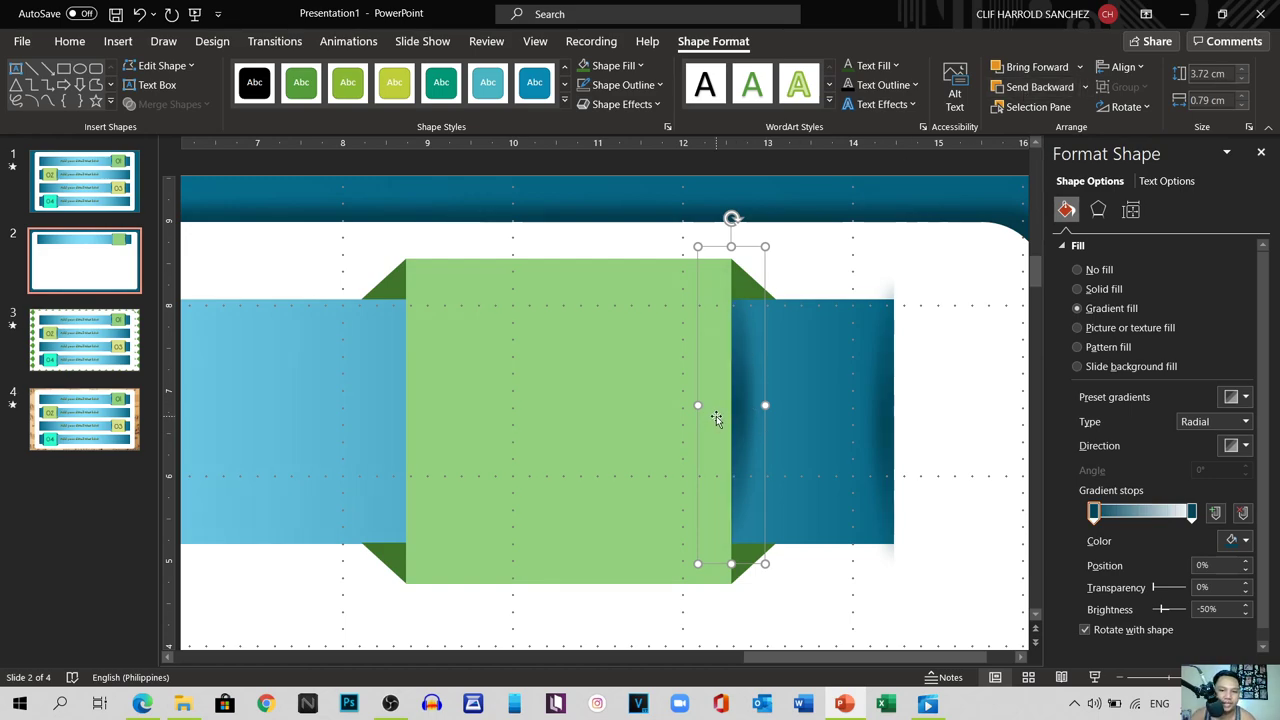
Step: Move the shadow to the square's left edge and send it behind the green square
{"action": "left_click_drag", "start_coordinate": [717, 421], "coordinate": [406, 421]}
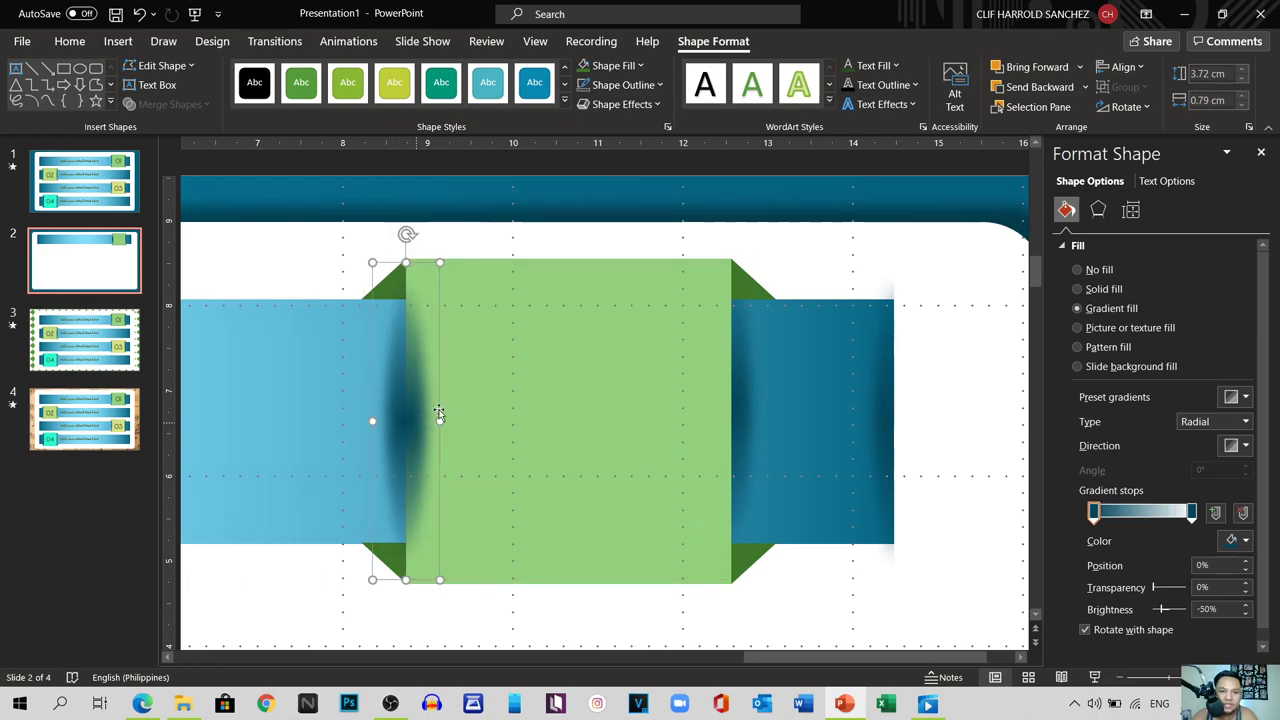
{"action": "left_click", "coordinate": [1030, 92]}
{"action": "left_click", "coordinate": [1030, 92]}
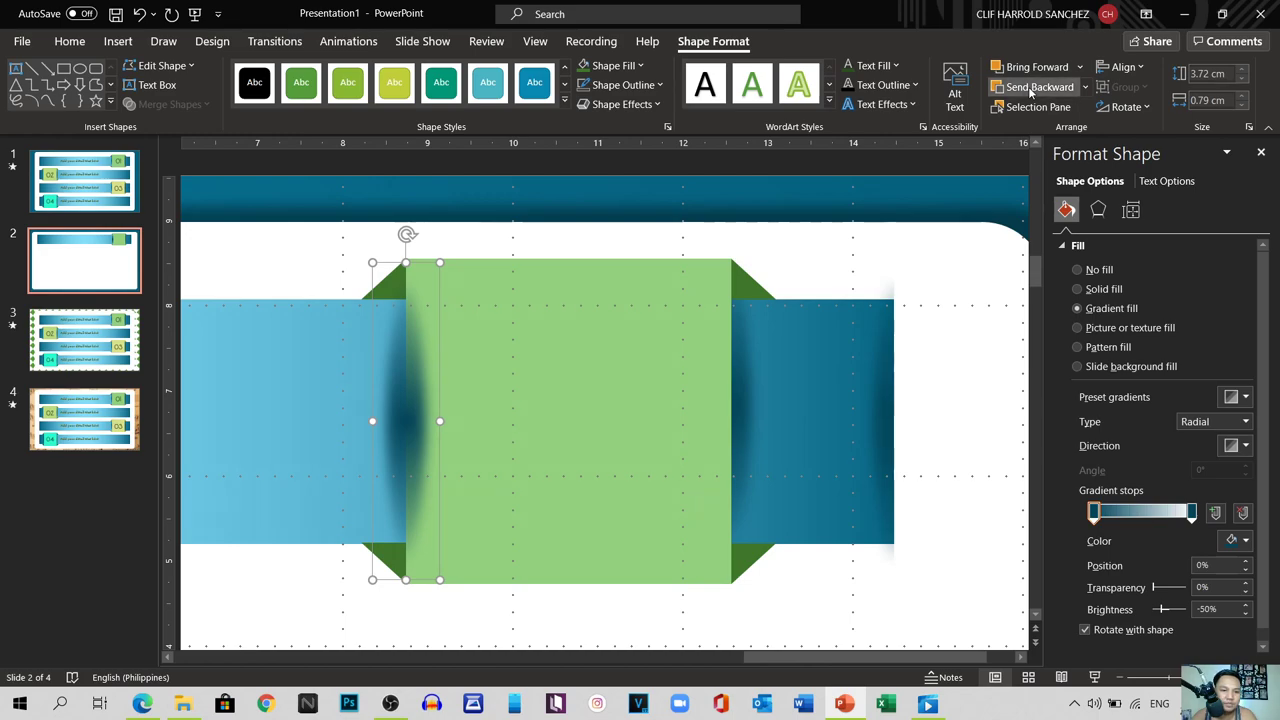
{"action": "left_click", "coordinate": [1020, 90]}
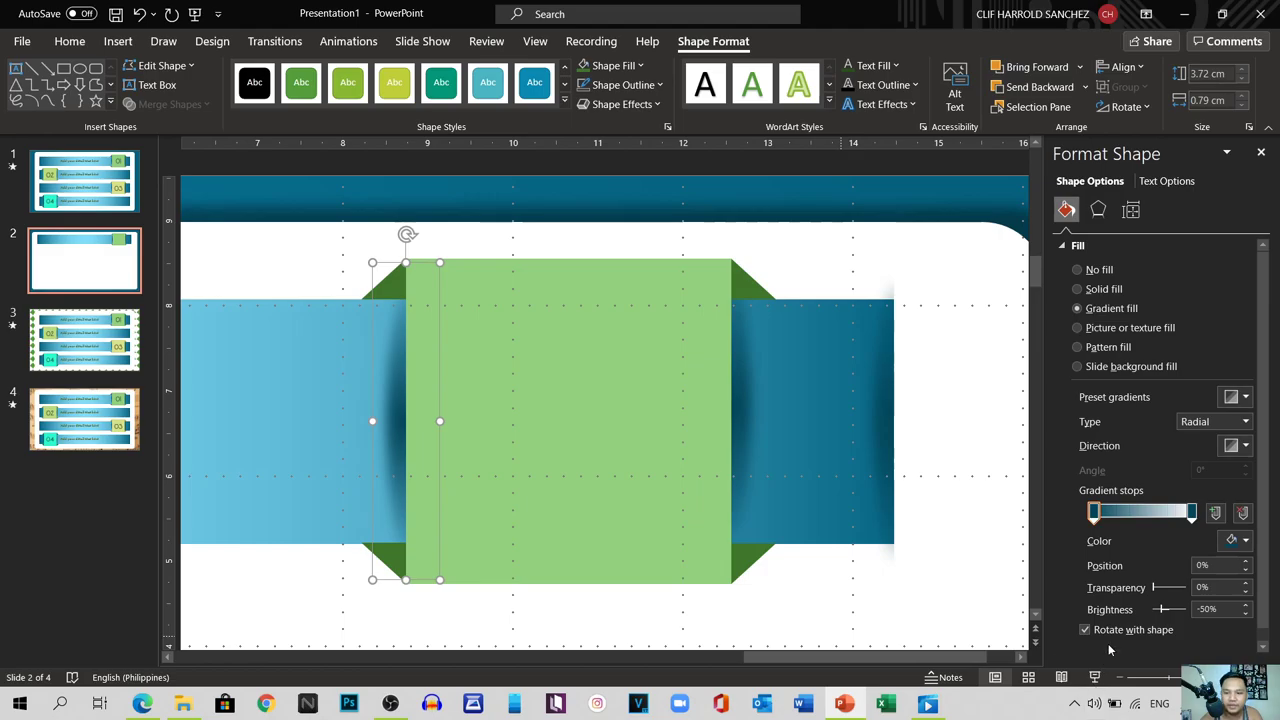
{"action": "left_click", "coordinate": [1121, 679]}
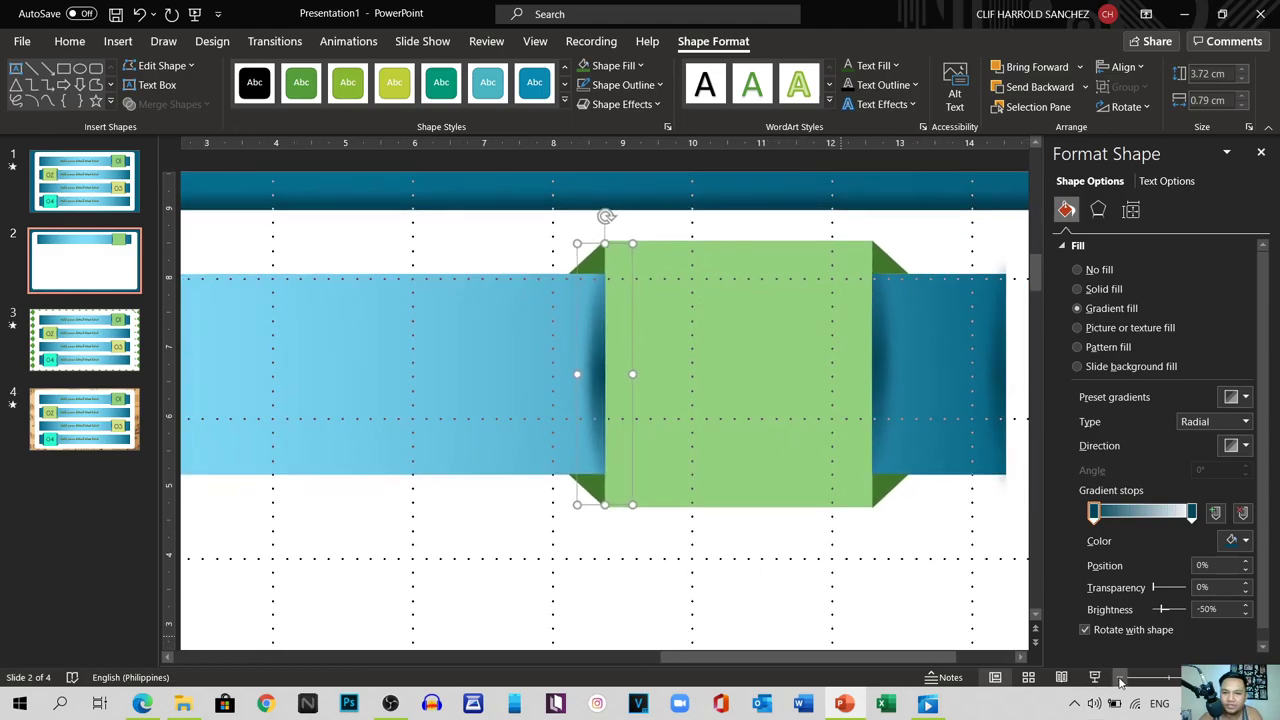
{"action": "left_click", "coordinate": [1121, 679]}
Step: Marquee-select the green square with its fold pieces and group them into one 3.97 × 4.87 cm object
{"action": "left_click", "coordinate": [1121, 679]}
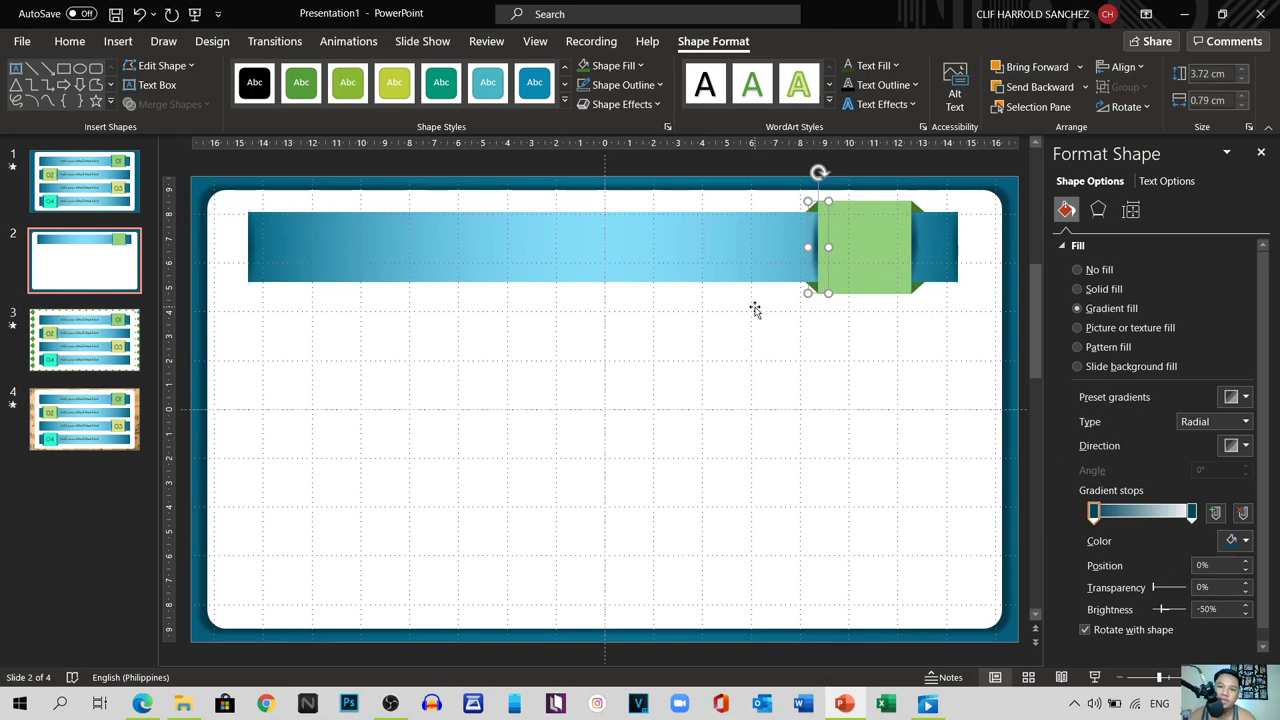
{"action": "left_click", "coordinate": [766, 352]}
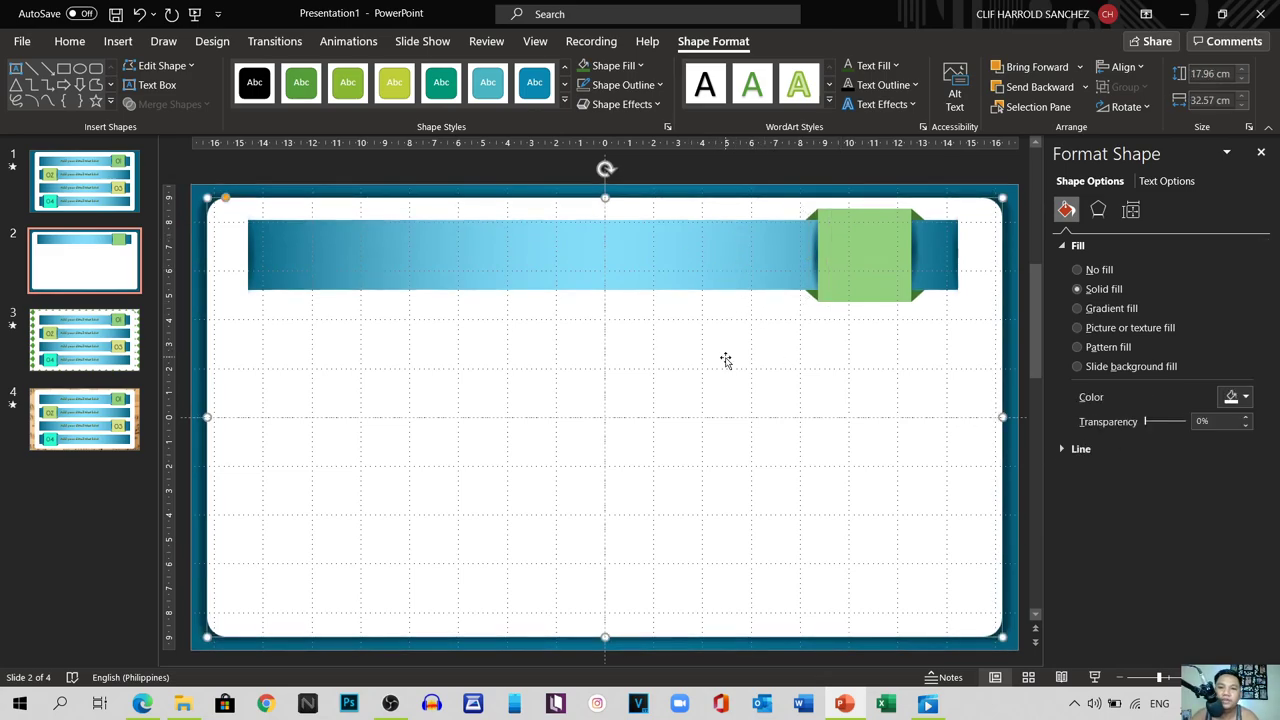
{"action": "left_click", "coordinate": [740, 166]}
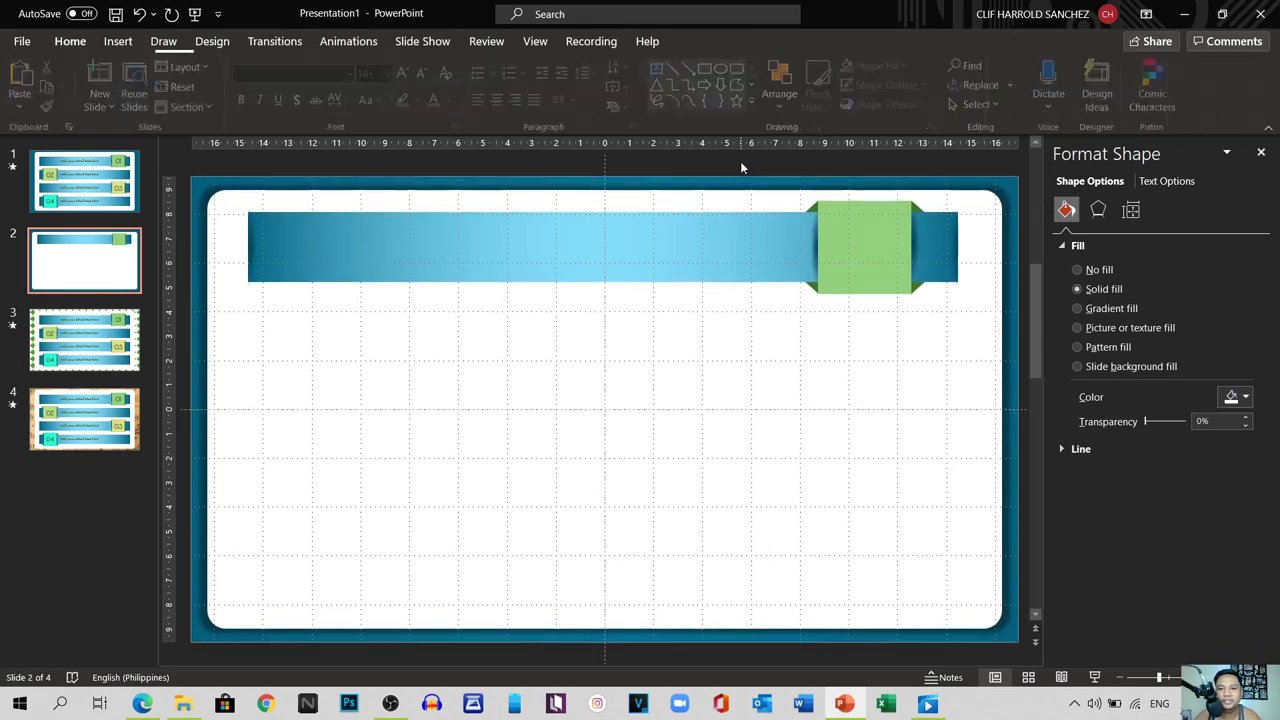
{"action": "left_click_drag", "start_coordinate": [737, 158], "coordinate": [943, 330]}
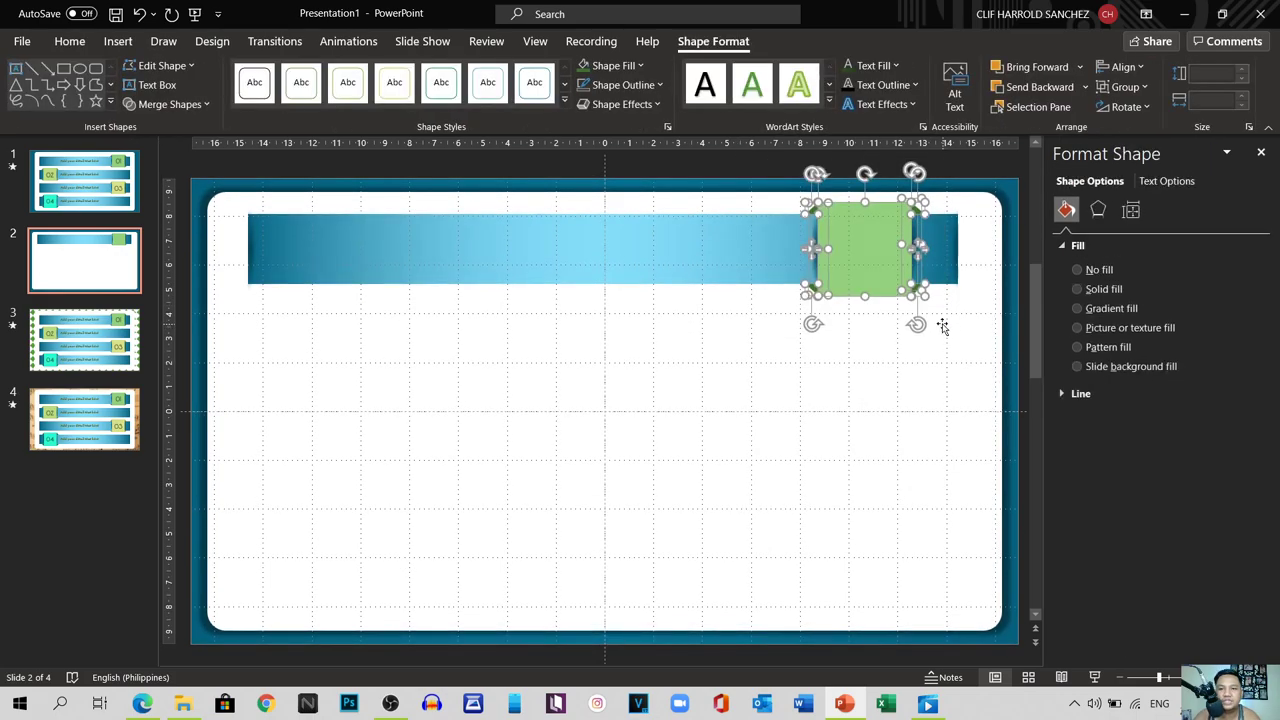
{"action": "left_click", "coordinate": [751, 168]}
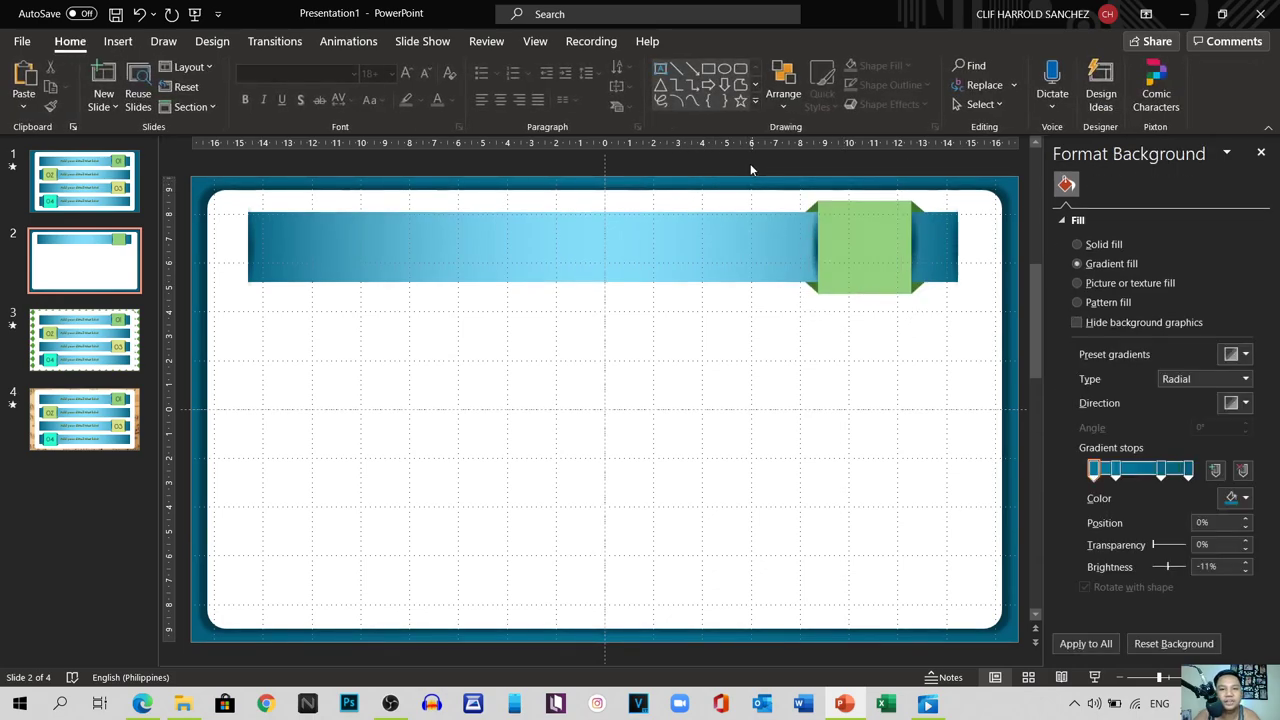
{"action": "left_click_drag", "start_coordinate": [747, 162], "coordinate": [952, 345]}
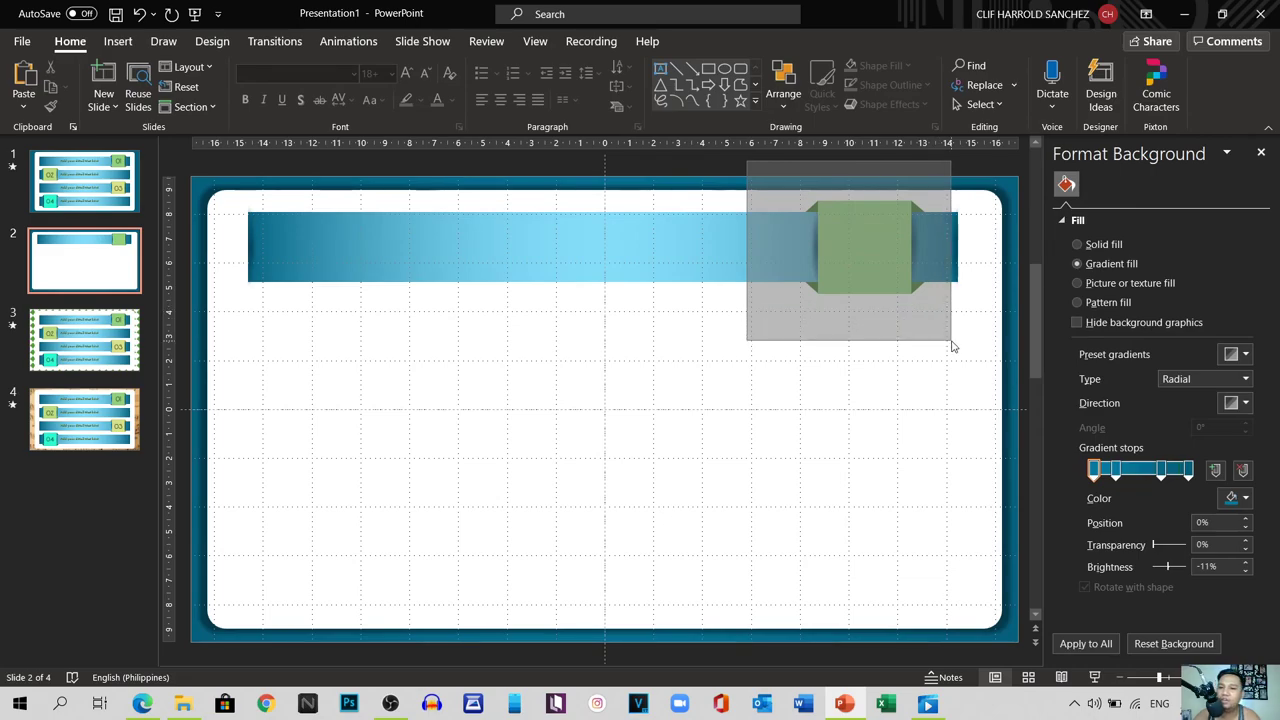
{"action": "left_click_drag", "start_coordinate": [952, 345], "coordinate": [951, 341]}
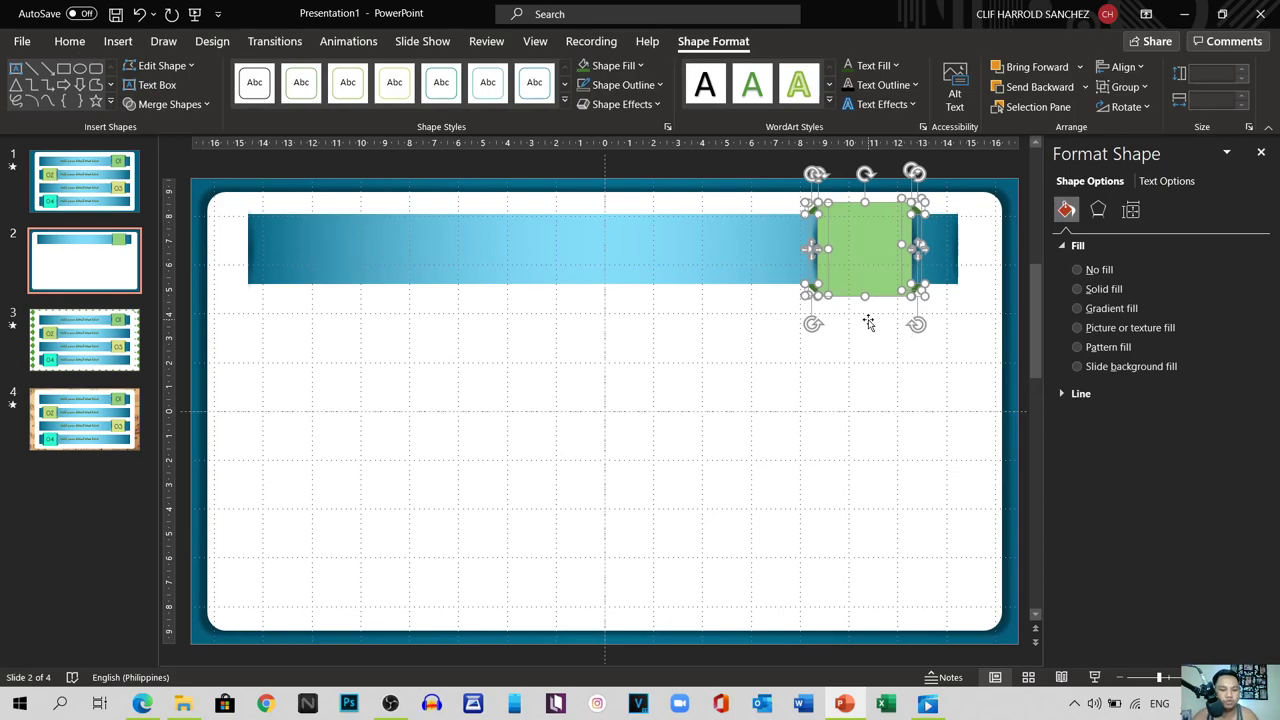
{"action": "key", "text": "ctrl+g"}
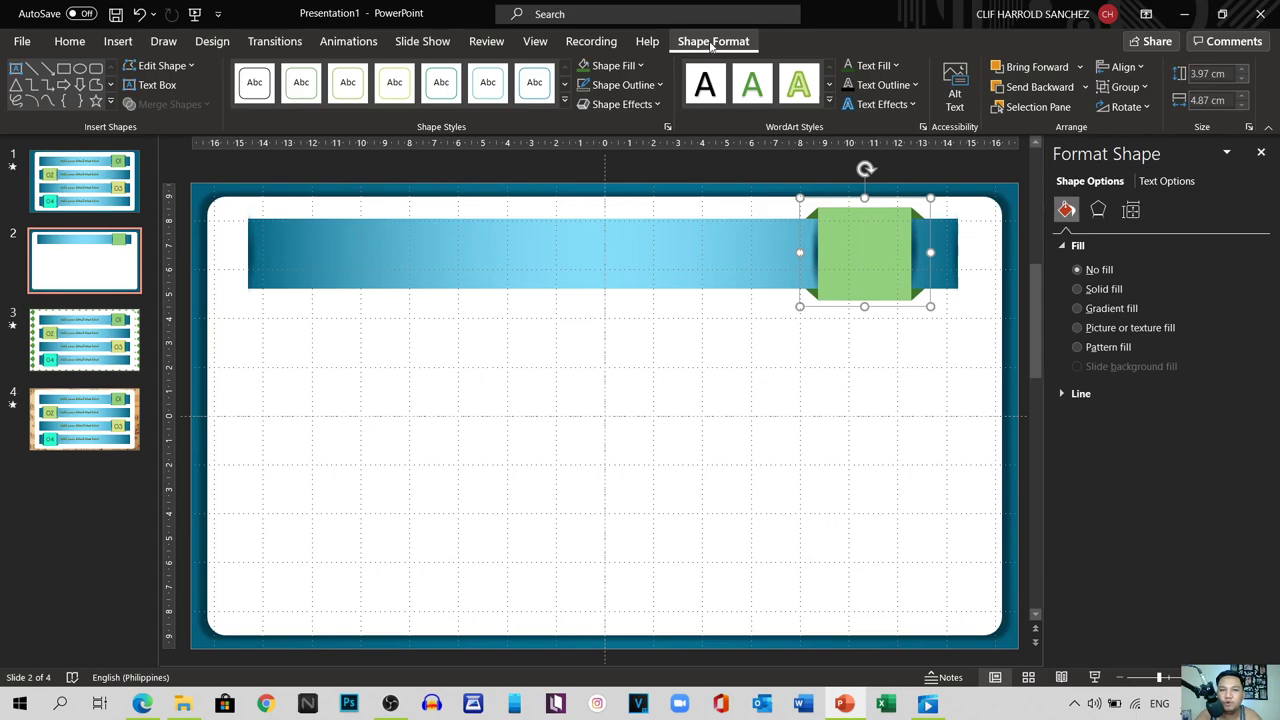
{"action": "left_click", "coordinate": [1140, 88]}
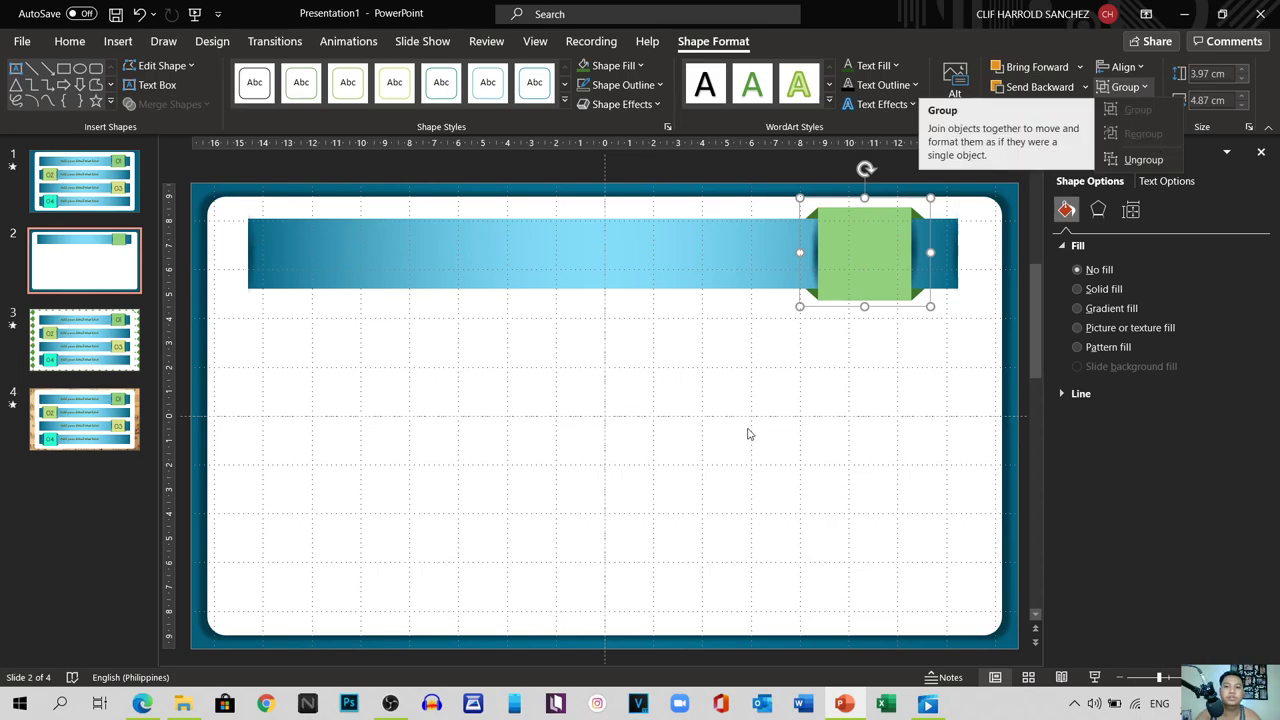
{"action": "left_click", "coordinate": [846, 254]}
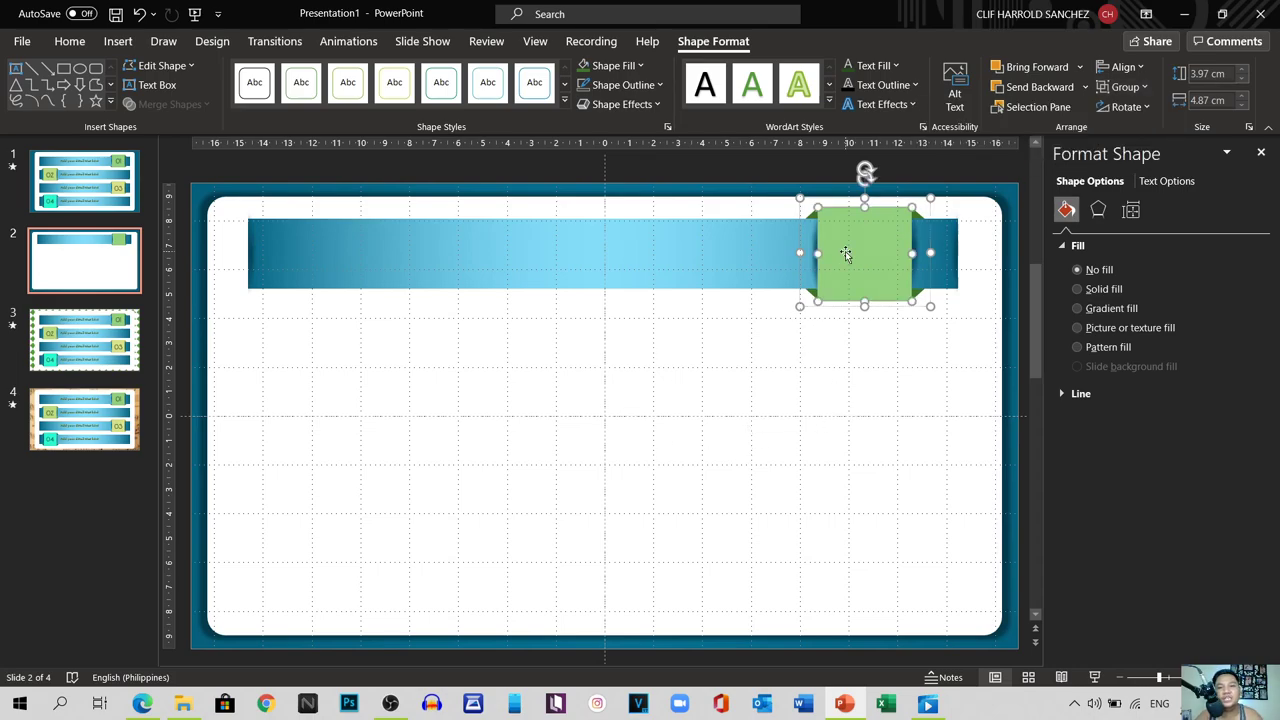
{"action": "left_click", "coordinate": [795, 385]}
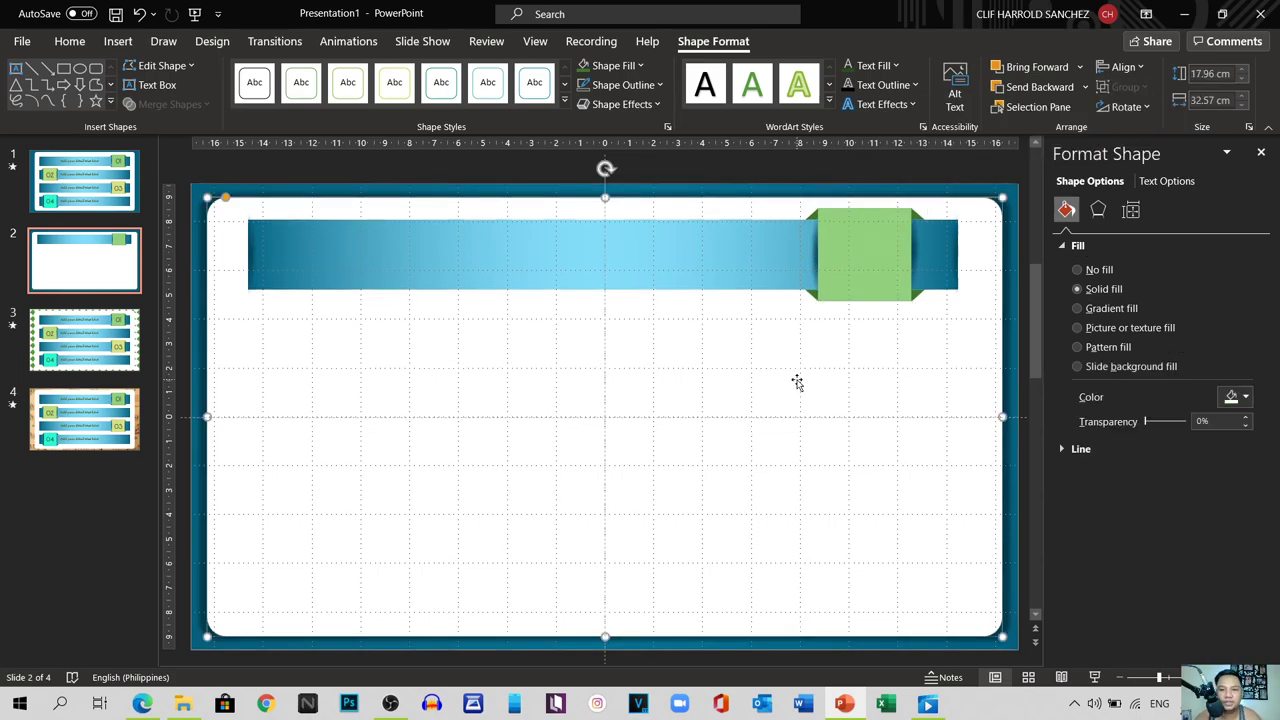
{"action": "left_click", "coordinate": [855, 260]}
{"action": "key", "text": "Escape"}
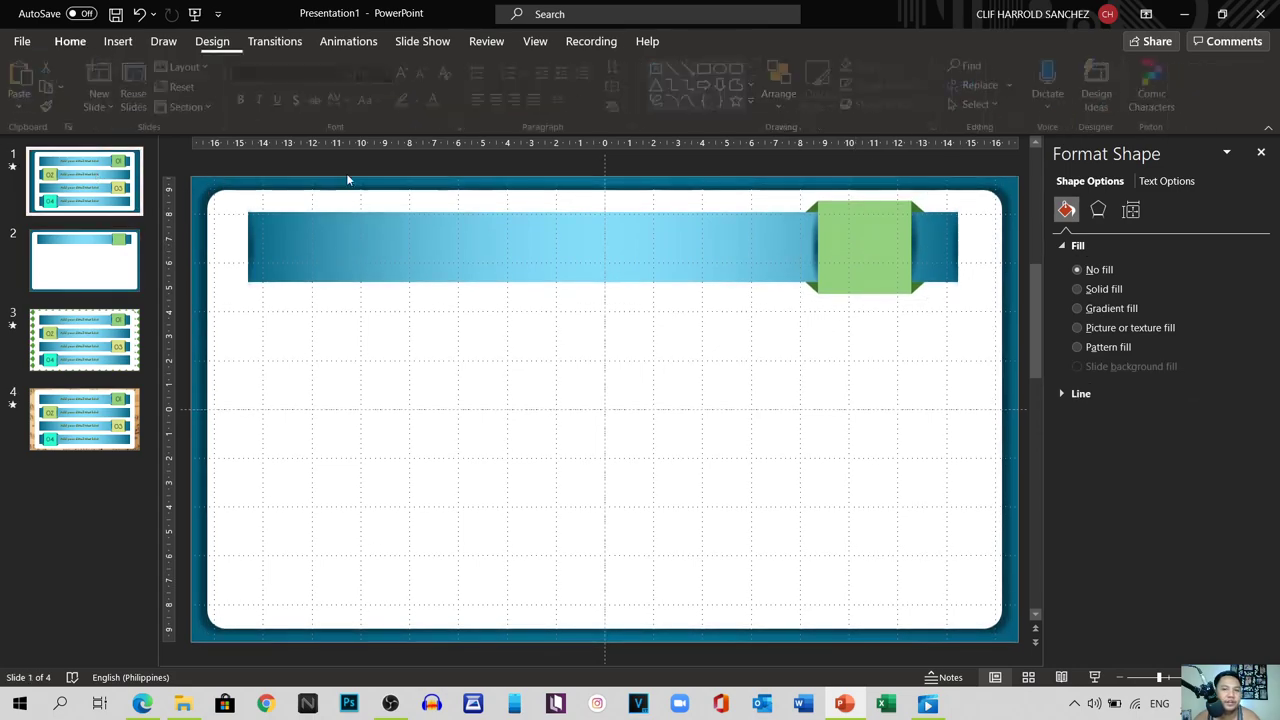
{"action": "left_click", "coordinate": [860, 260]}
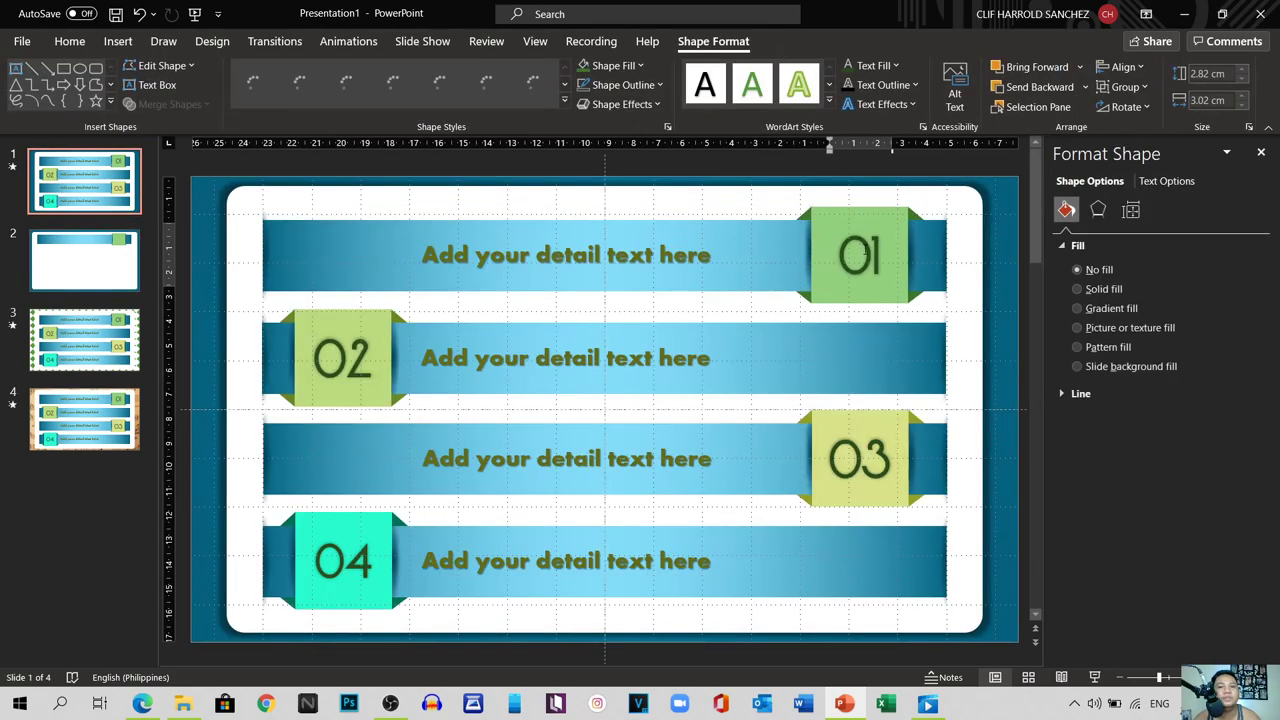
{"action": "left_click", "coordinate": [86, 43]}
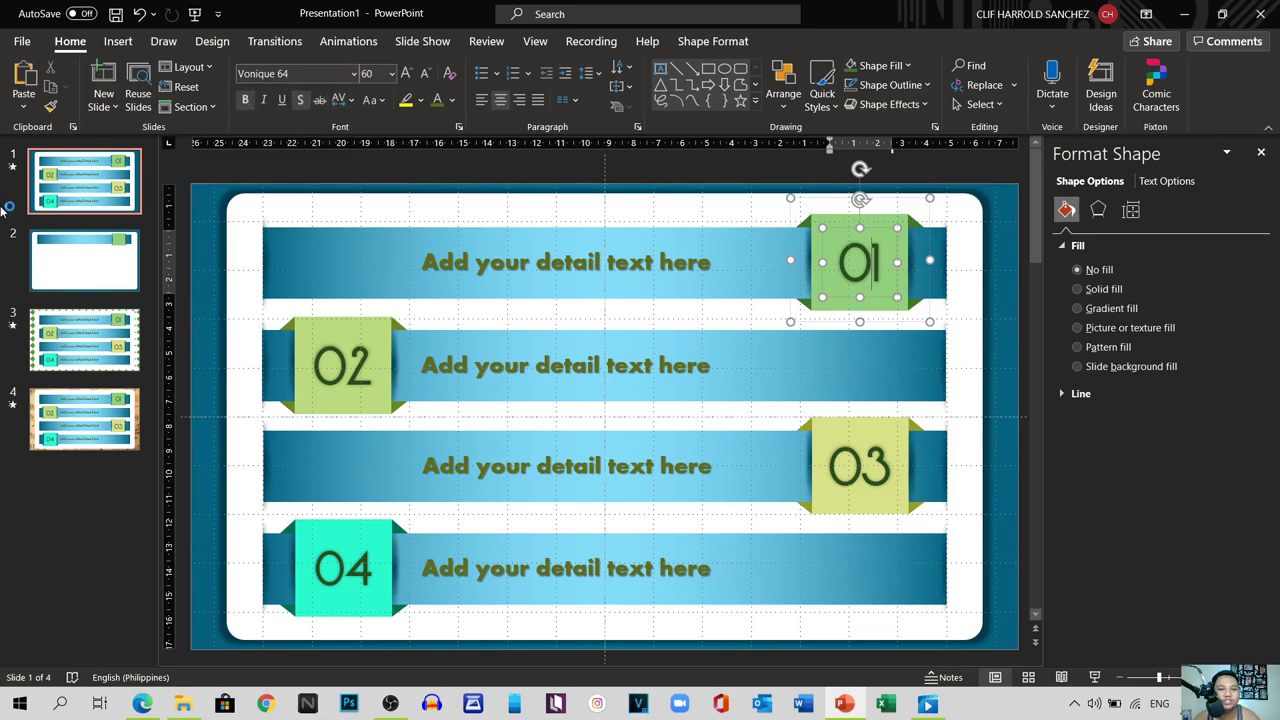
{"action": "left_click", "coordinate": [86, 265]}
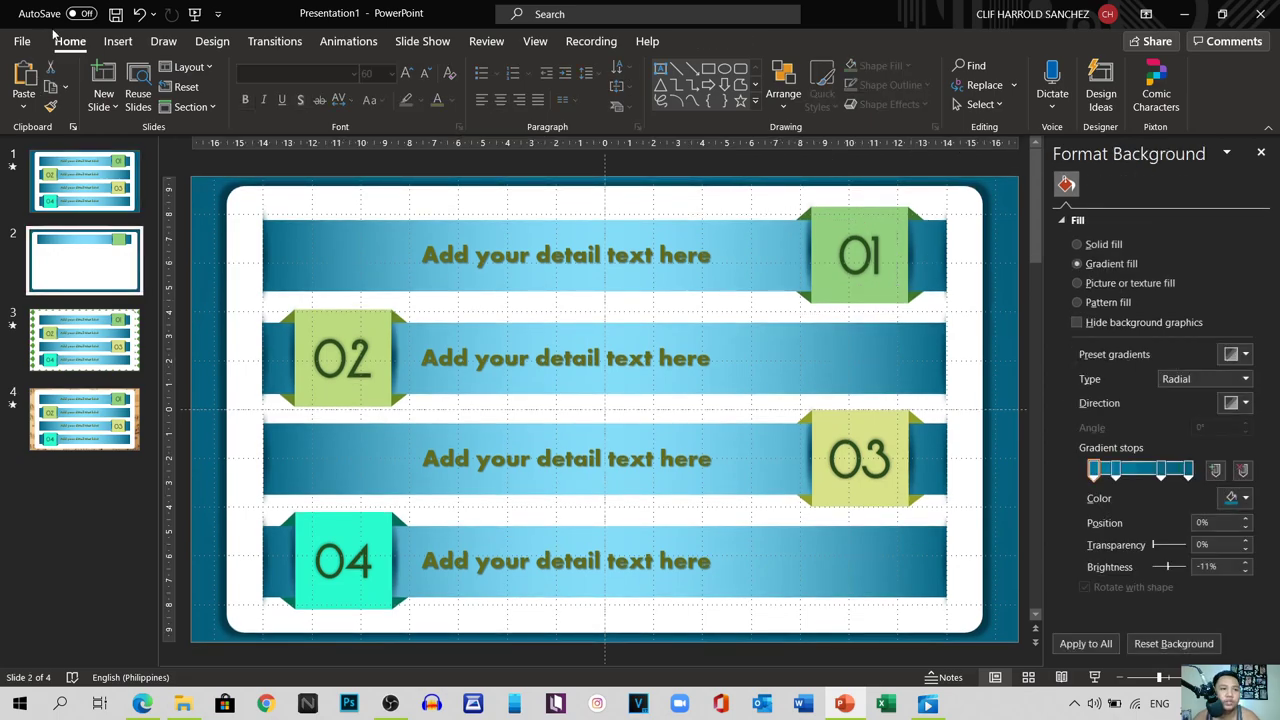
{"action": "left_click", "coordinate": [118, 41]}
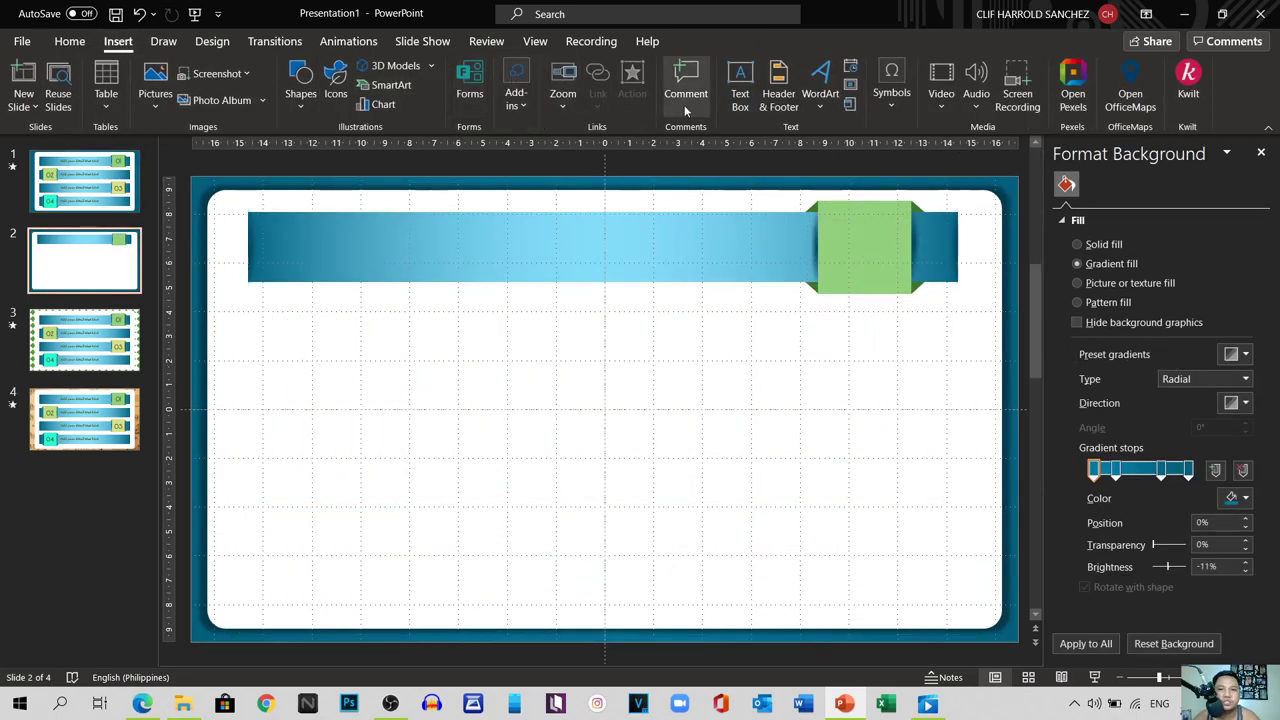
{"action": "left_click", "coordinate": [740, 90]}
Step: Add a text box below the banner reading '01', centred, and enlarge it to 54 pt
{"action": "left_click_drag", "start_coordinate": [632, 301], "coordinate": [714, 380]}
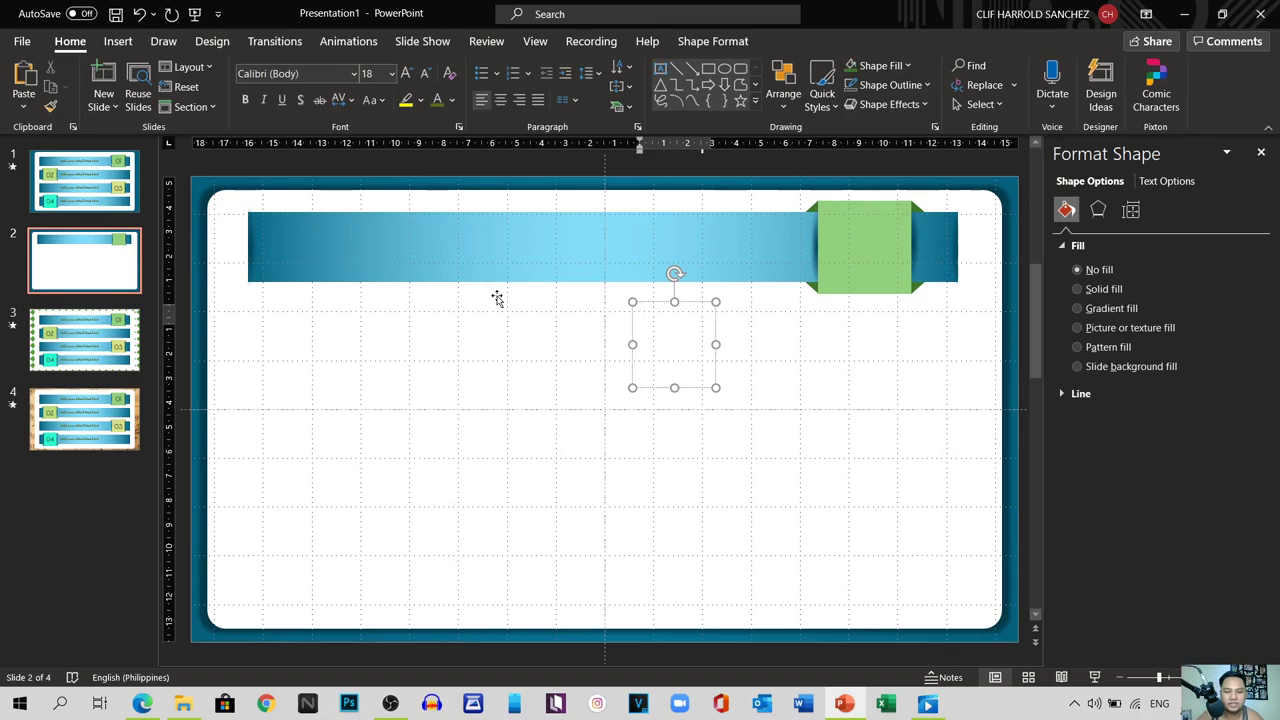
{"action": "type", "text": "01"}
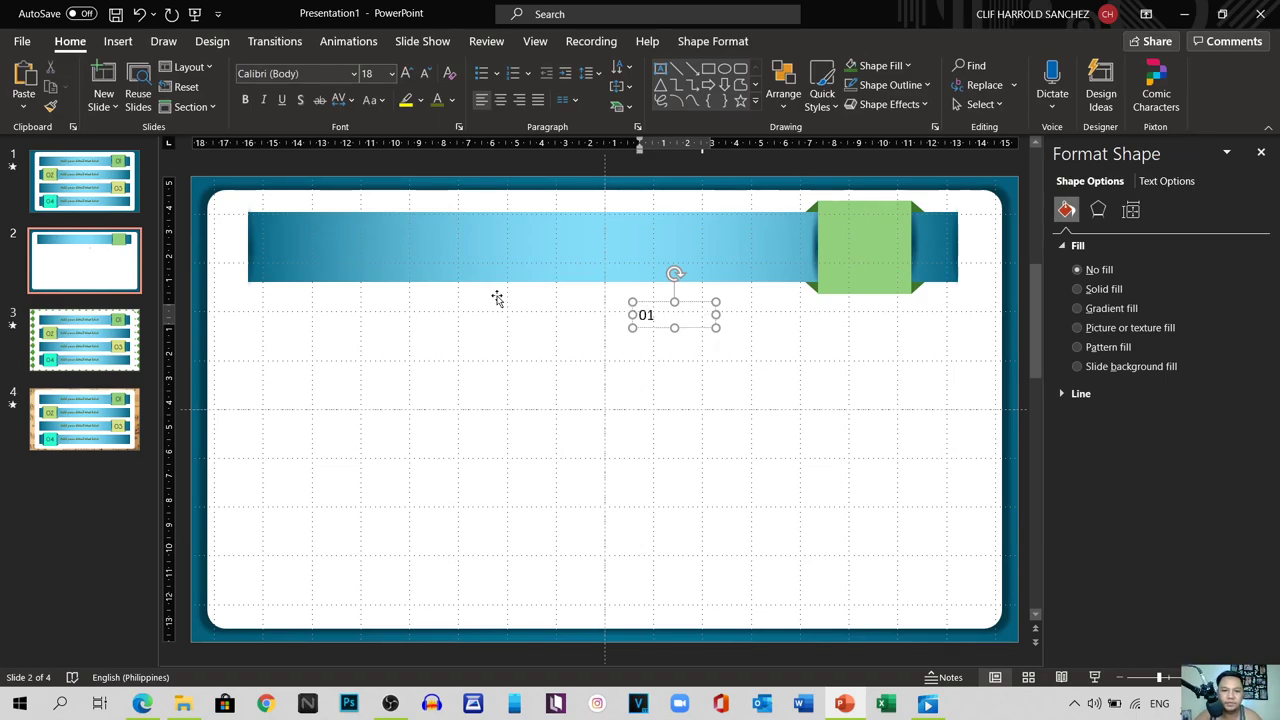
{"action": "key", "text": "ctrl+a"}
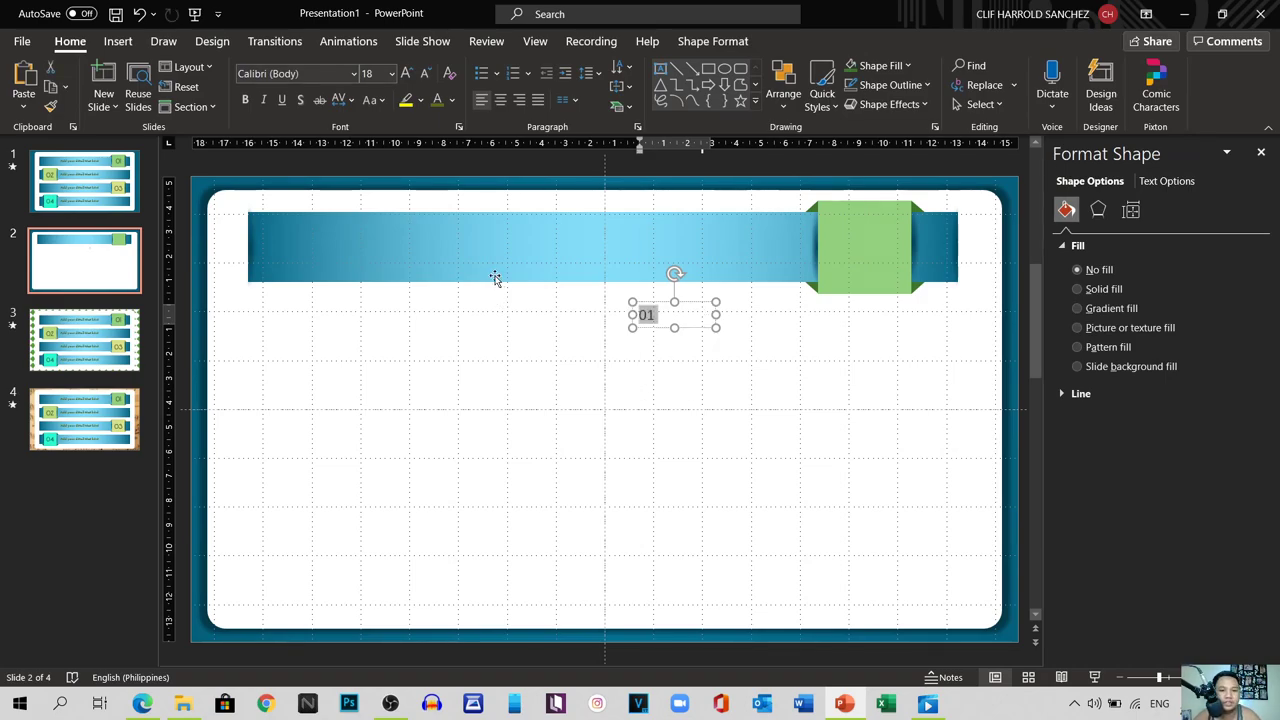
{"action": "left_click", "coordinate": [500, 102]}
{"action": "left_click", "coordinate": [406, 77]}
{"action": "left_click", "coordinate": [406, 77]}
{"action": "left_click", "coordinate": [406, 77]}
{"action": "left_click", "coordinate": [406, 77]}
{"action": "left_click", "coordinate": [406, 77]}
{"action": "left_click", "coordinate": [406, 77]}
{"action": "left_click", "coordinate": [406, 77]}
{"action": "left_click", "coordinate": [406, 77]}
{"action": "left_click", "coordinate": [406, 77]}
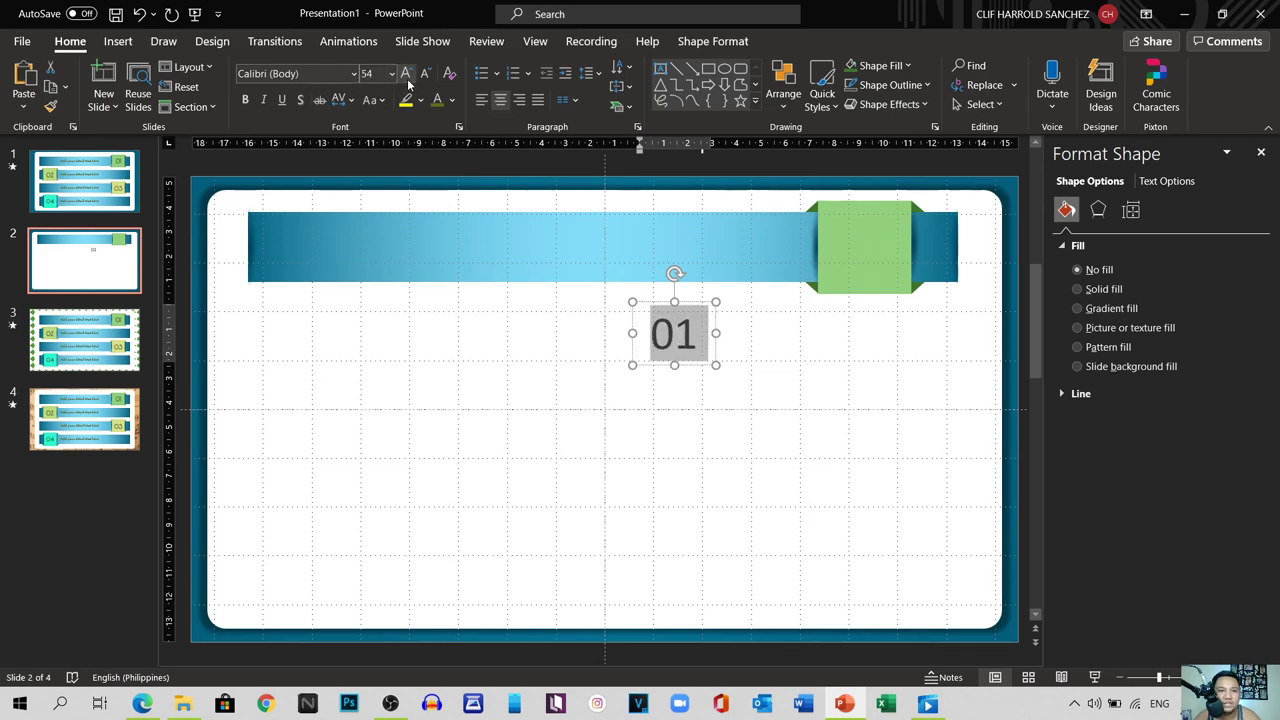
Step: Style the 01 in bold, shadowed Vonique 64 coloured Lime, Accent 2, Darker 50%
{"action": "left_click", "coordinate": [354, 74]}
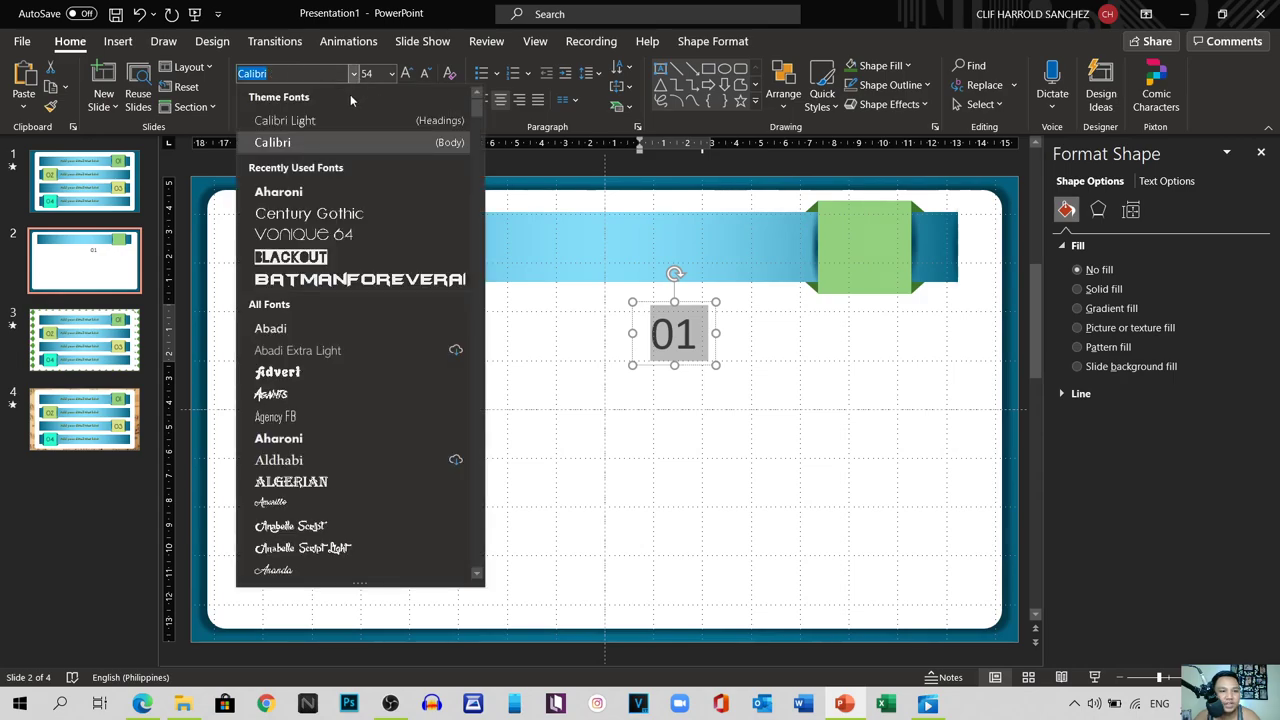
{"action": "left_click", "coordinate": [312, 236]}
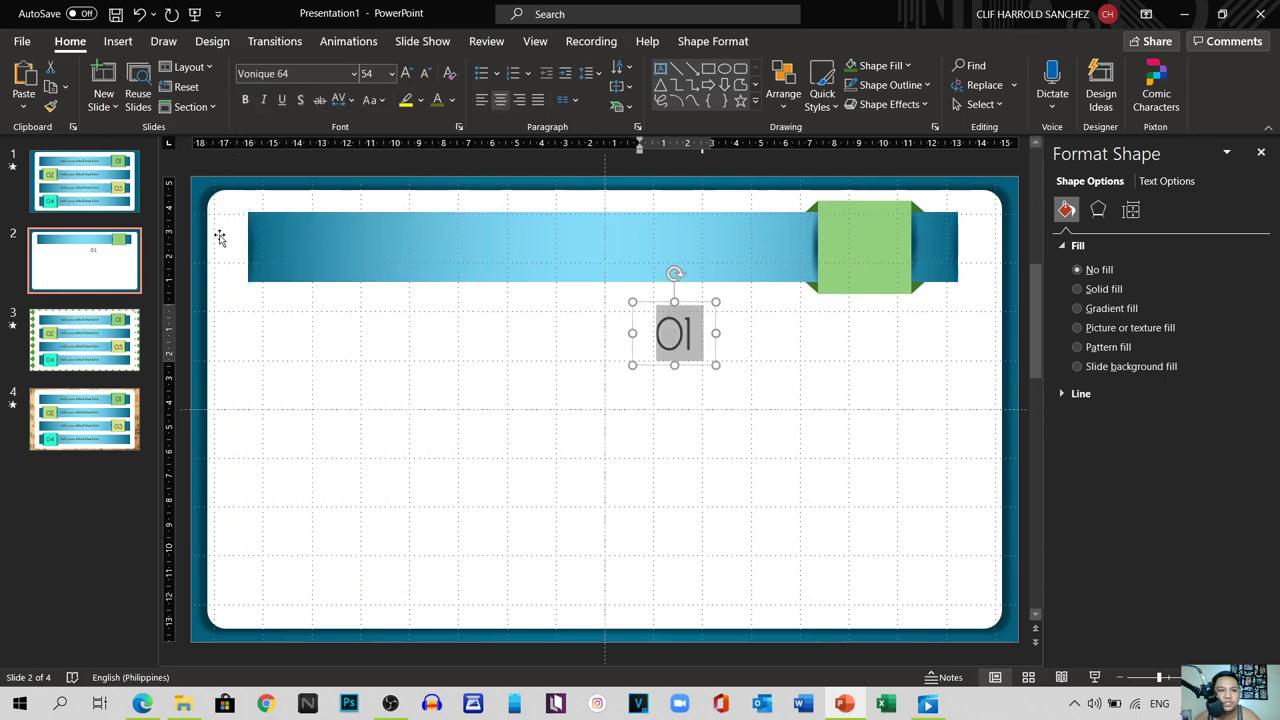
{"action": "left_click", "coordinate": [245, 103]}
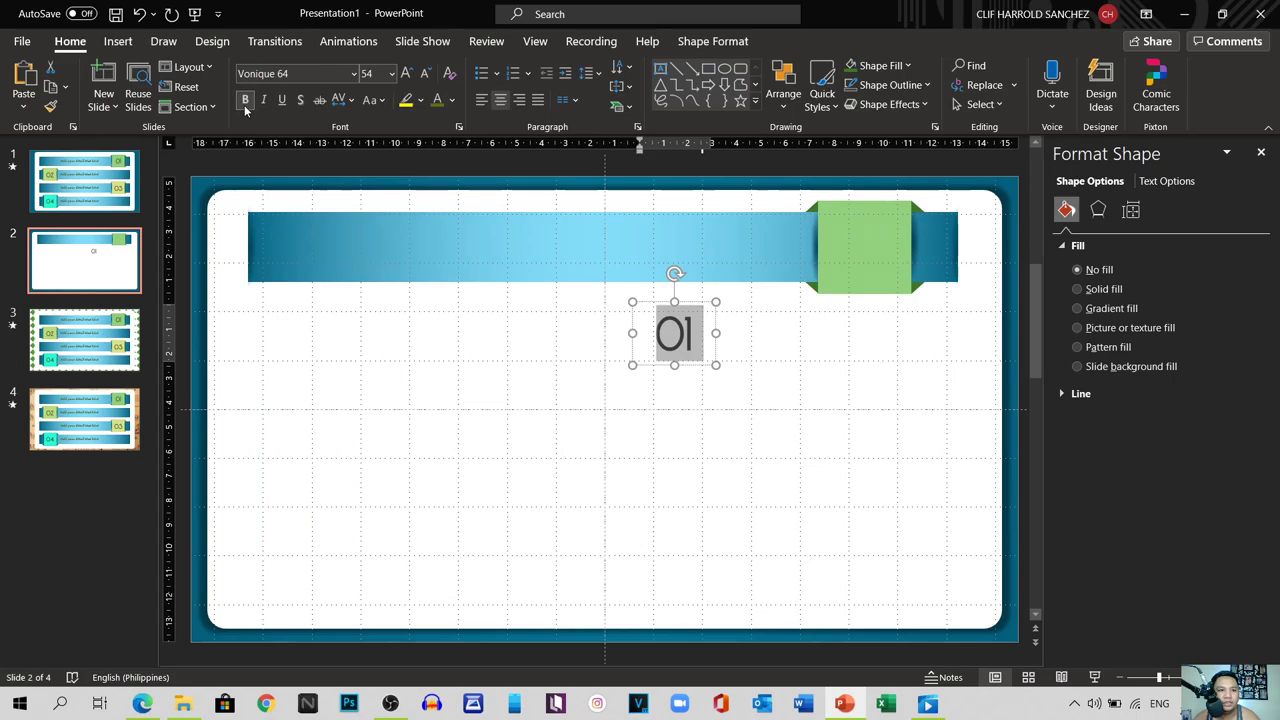
{"action": "left_click", "coordinate": [303, 101]}
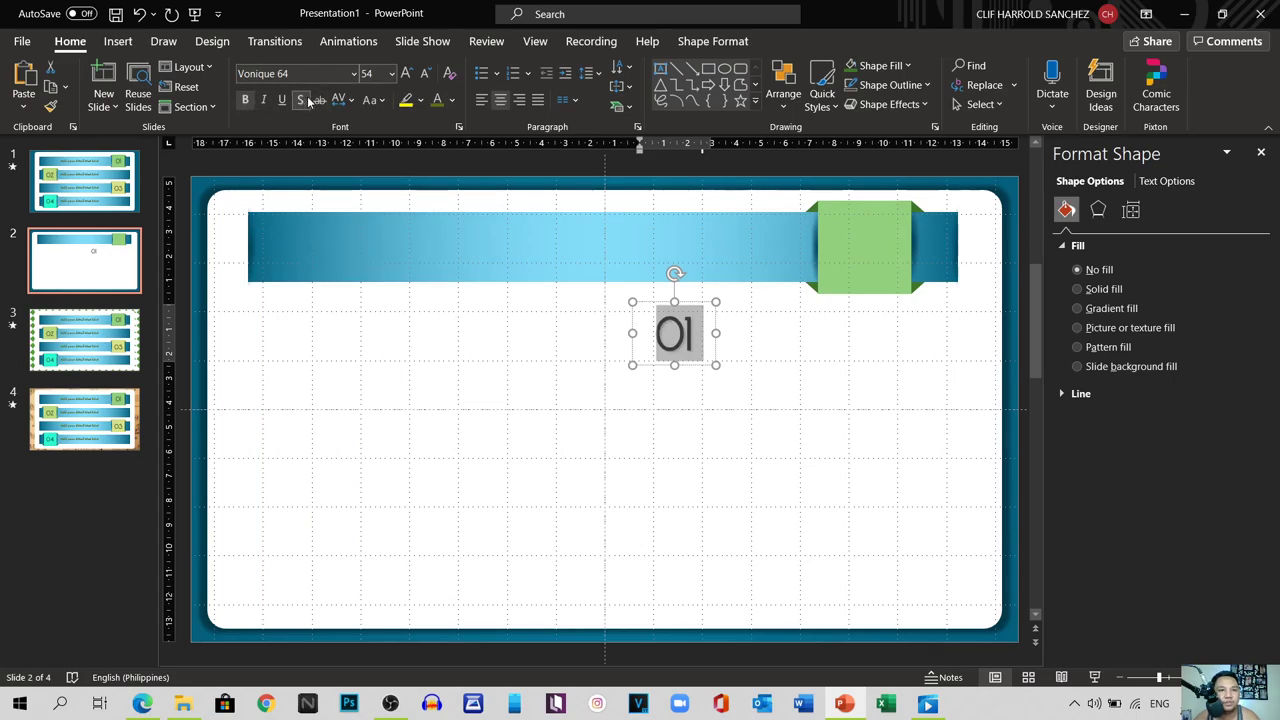
{"action": "left_click", "coordinate": [456, 100]}
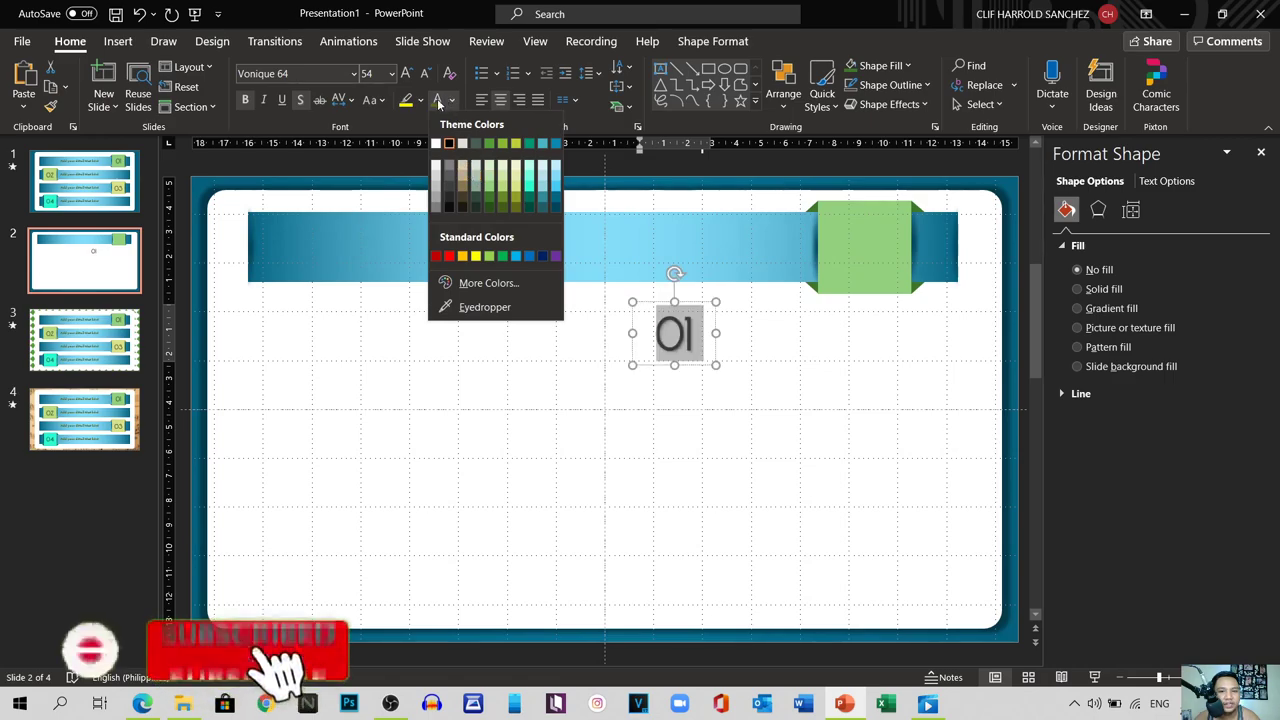
{"action": "left_click", "coordinate": [502, 208]}
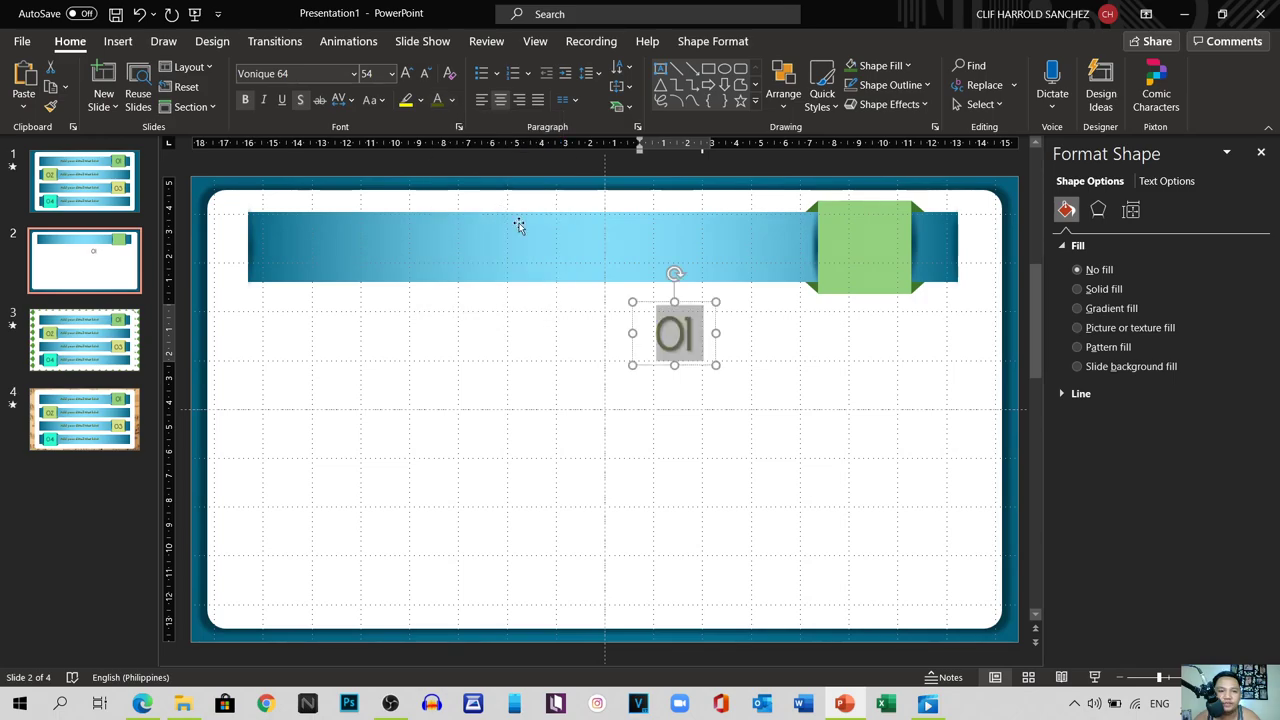
{"action": "key", "text": "Escape"}
{"action": "key", "text": "Escape"}
{"action": "left_click", "coordinate": [644, 331]}
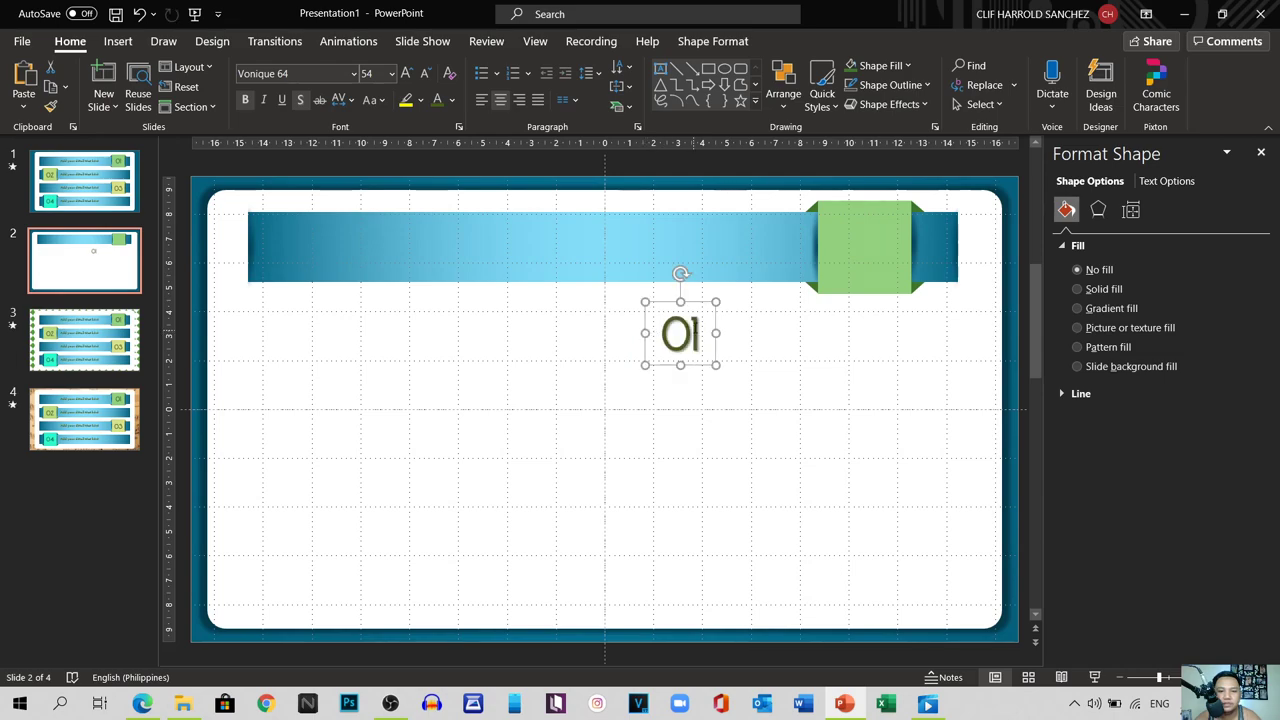
Step: Move the 01 onto the green square and align both centre and middle
{"action": "left_click_drag", "start_coordinate": [698, 304], "coordinate": [877, 210]}
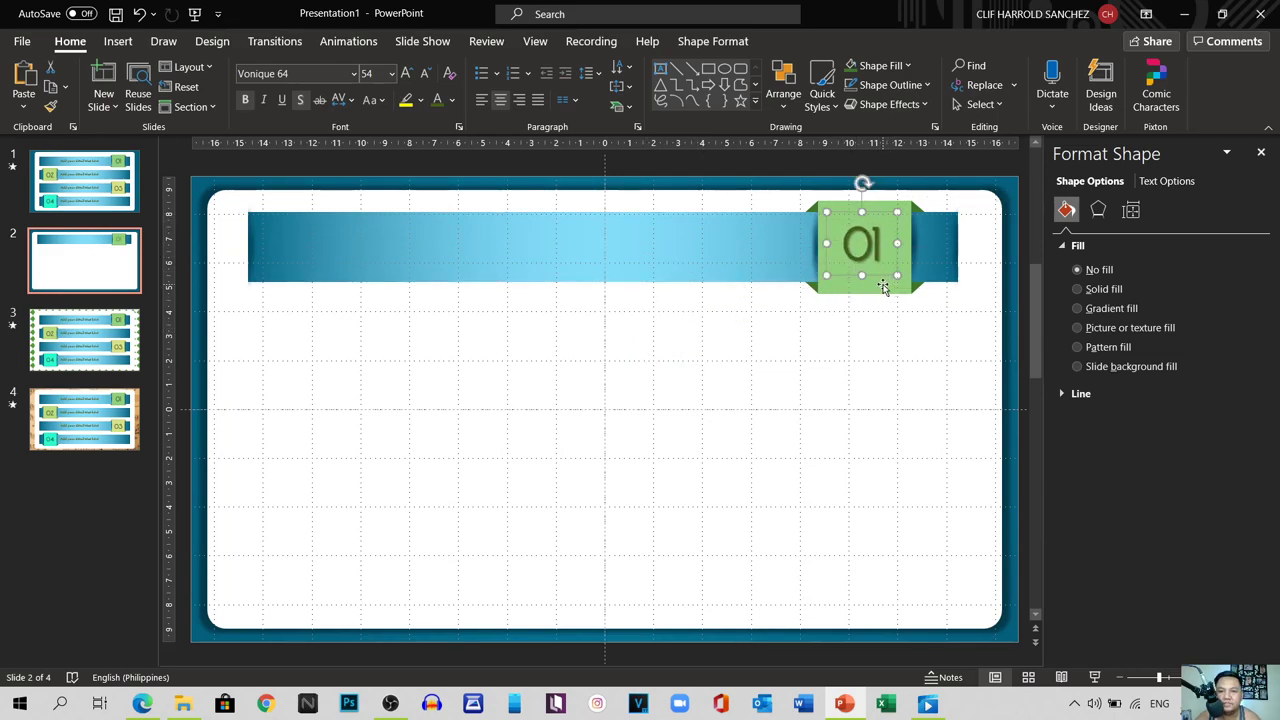
{"action": "left_click", "coordinate": [883, 287], "text": "shift"}
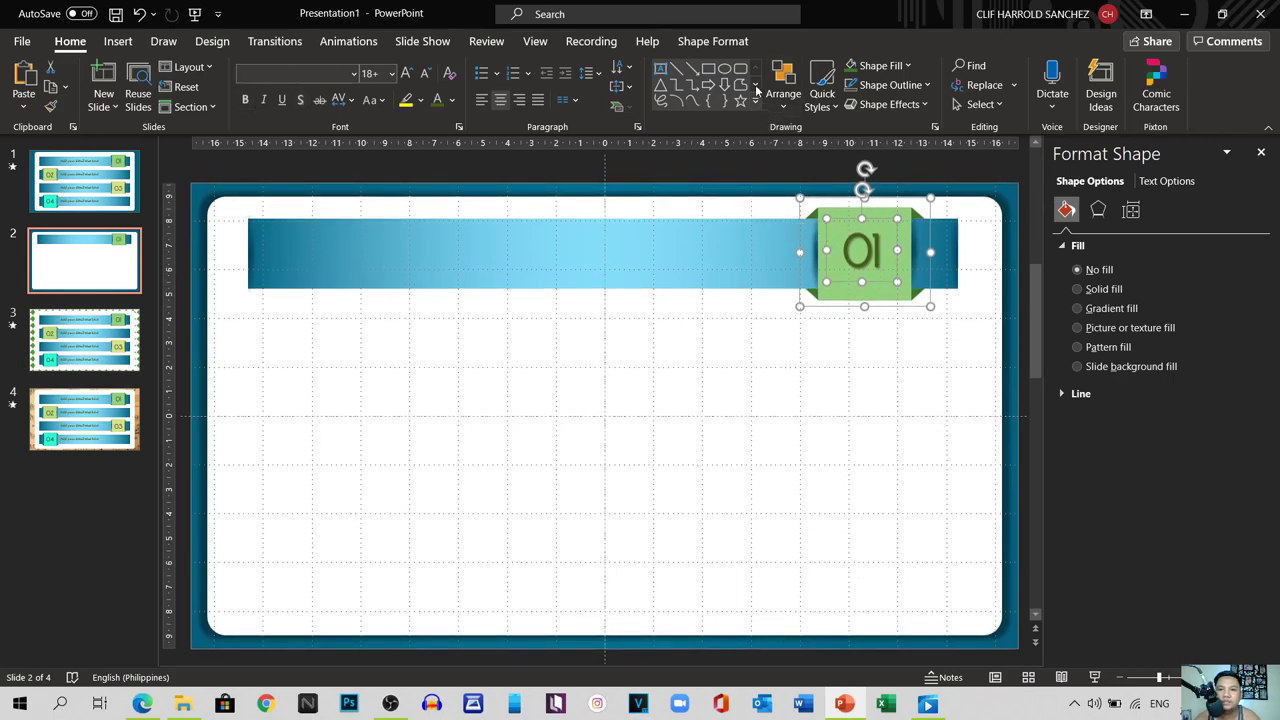
{"action": "left_click", "coordinate": [713, 41]}
{"action": "left_click", "coordinate": [1122, 66]}
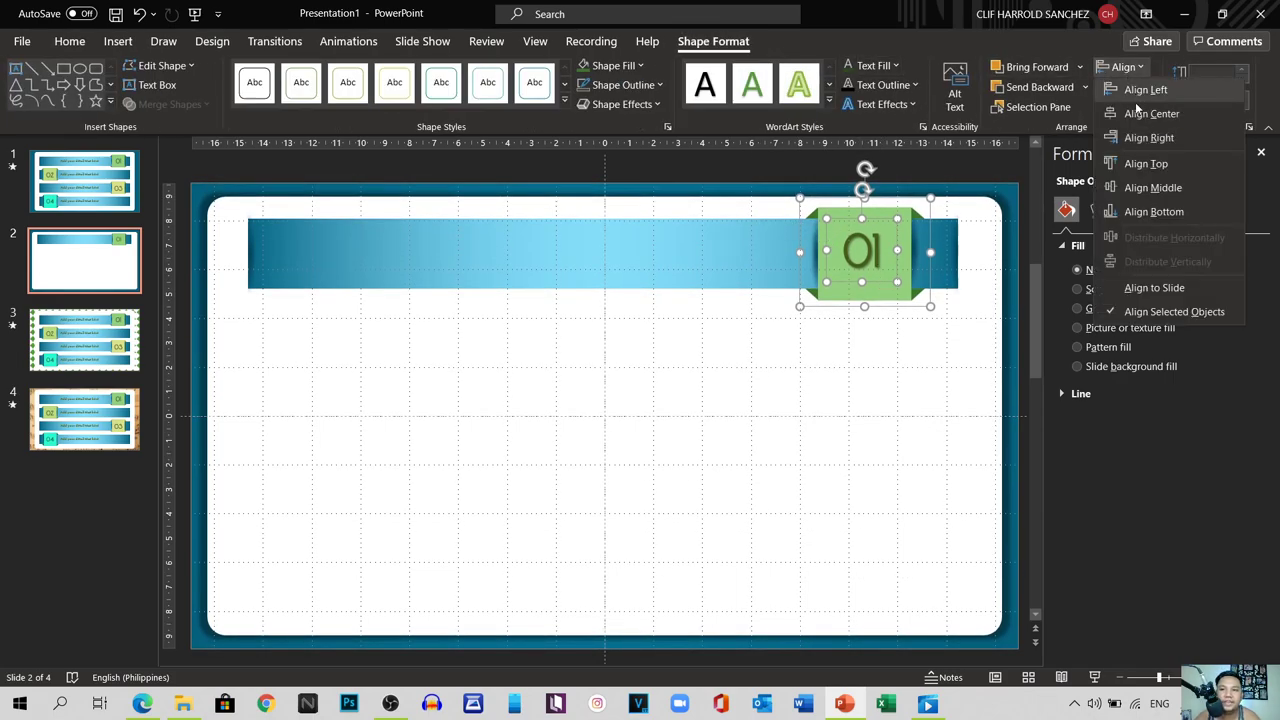
{"action": "left_click", "coordinate": [1135, 109]}
{"action": "left_click", "coordinate": [1122, 66]}
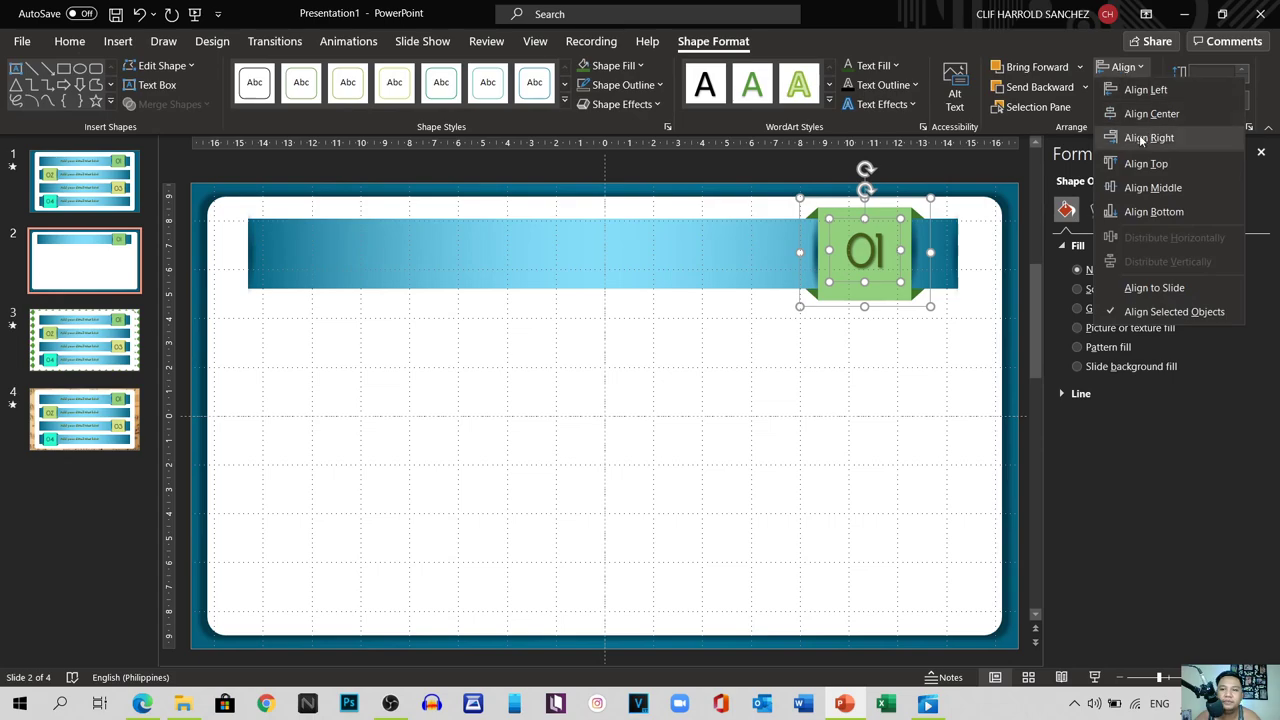
{"action": "left_click", "coordinate": [1140, 187]}
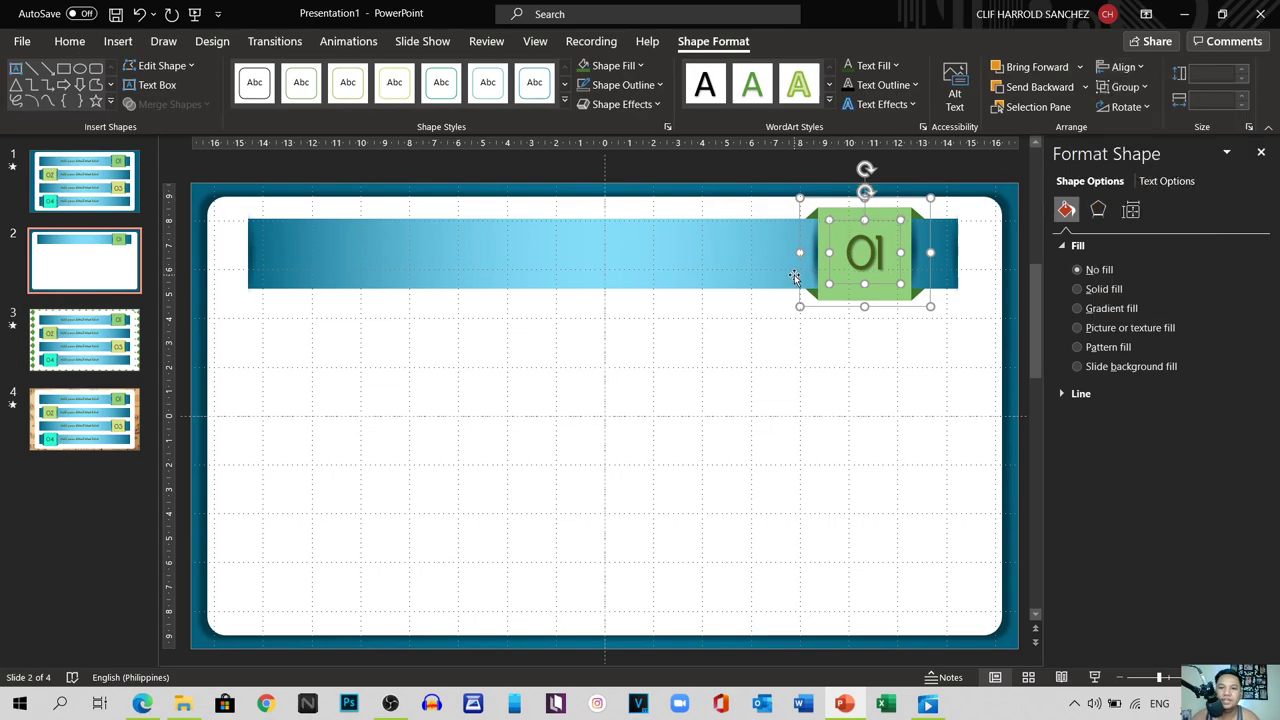
Step: Group the 01 and square into one badge and nudge it to the banner's right end
{"action": "key", "text": "Tab"}
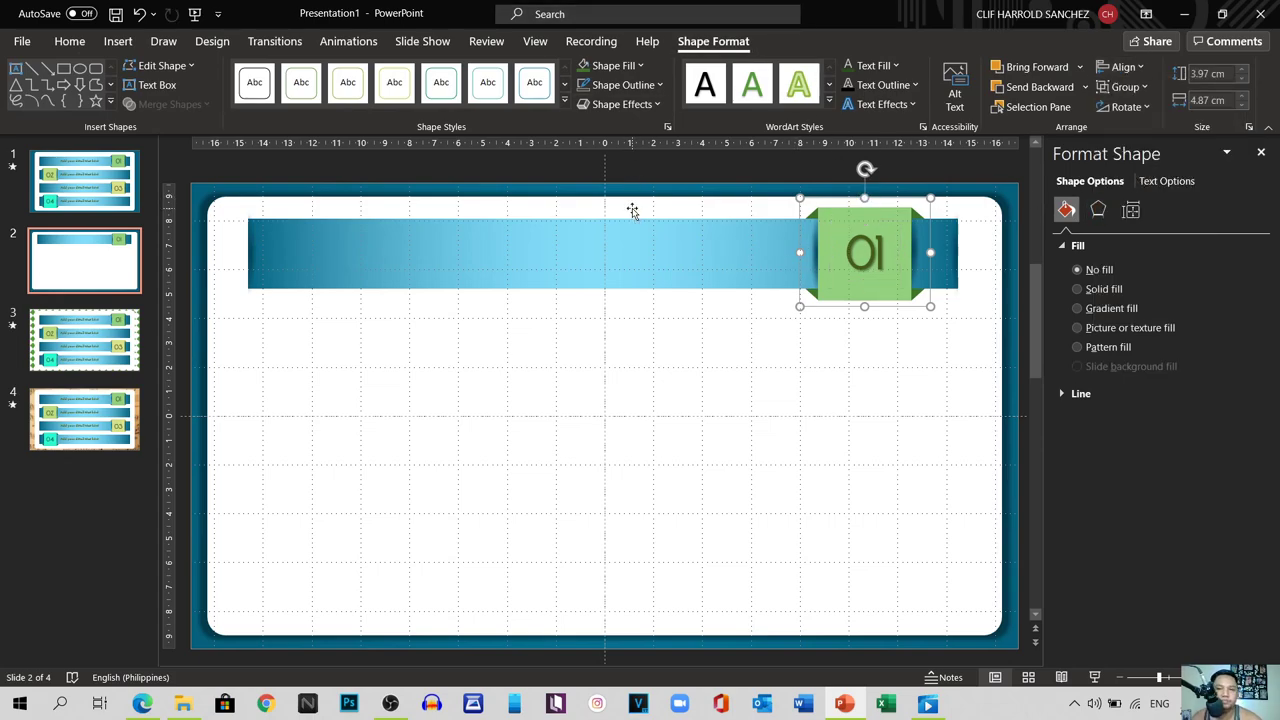
{"action": "key", "text": "Left"}
{"action": "key", "text": "Left"}
{"action": "key", "text": "Left"}
{"action": "key", "text": "Left"}
{"action": "key", "text": "Left"}
{"action": "key", "text": "Left"}
{"action": "key", "text": "Left"}
{"action": "key", "text": "Left"}
{"action": "key", "text": "Left"}
{"action": "key", "text": "Left"}
{"action": "key", "text": "Left"}
{"action": "key", "text": "Left"}
{"action": "key", "text": "Left"}
{"action": "key", "text": "Left"}
{"action": "key", "text": "Left"}
{"action": "key", "text": "Left"}
{"action": "key", "text": "Left"}
{"action": "key", "text": "Left"}
{"action": "key", "text": "Left"}
{"action": "key", "text": "Left"}
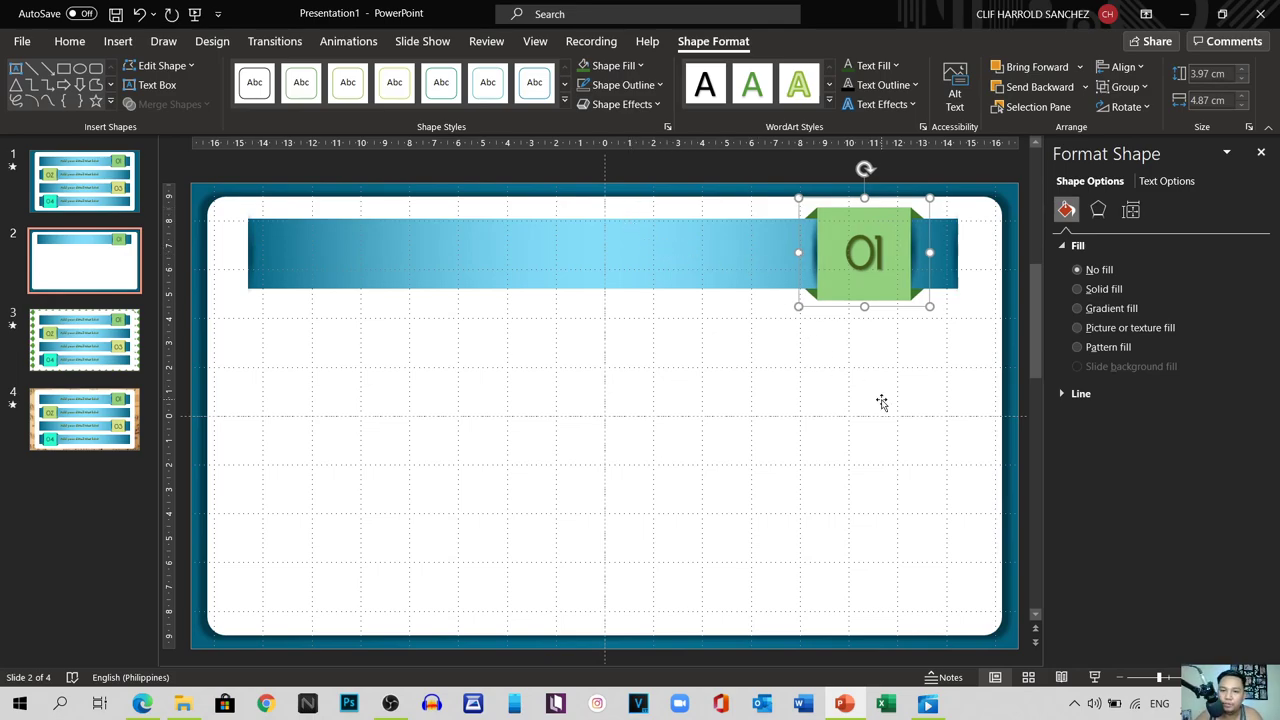
{"action": "key", "text": "Left"}
{"action": "key", "text": "Left"}
{"action": "key", "text": "Left"}
{"action": "key", "text": "Left"}
{"action": "key", "text": "Left"}
{"action": "key", "text": "Left"}
{"action": "key", "text": "Left"}
{"action": "key", "text": "Left"}
{"action": "key", "text": "Left"}
{"action": "key", "text": "Left"}
{"action": "key", "text": "Left"}
{"action": "key", "text": "Left"}
{"action": "key", "text": "Left"}
{"action": "key", "text": "Left"}
{"action": "key", "text": "Left"}
{"action": "key", "text": "Left"}
{"action": "key", "text": "Left"}
{"action": "key", "text": "Left"}
{"action": "key", "text": "Left"}
{"action": "key", "text": "Left"}
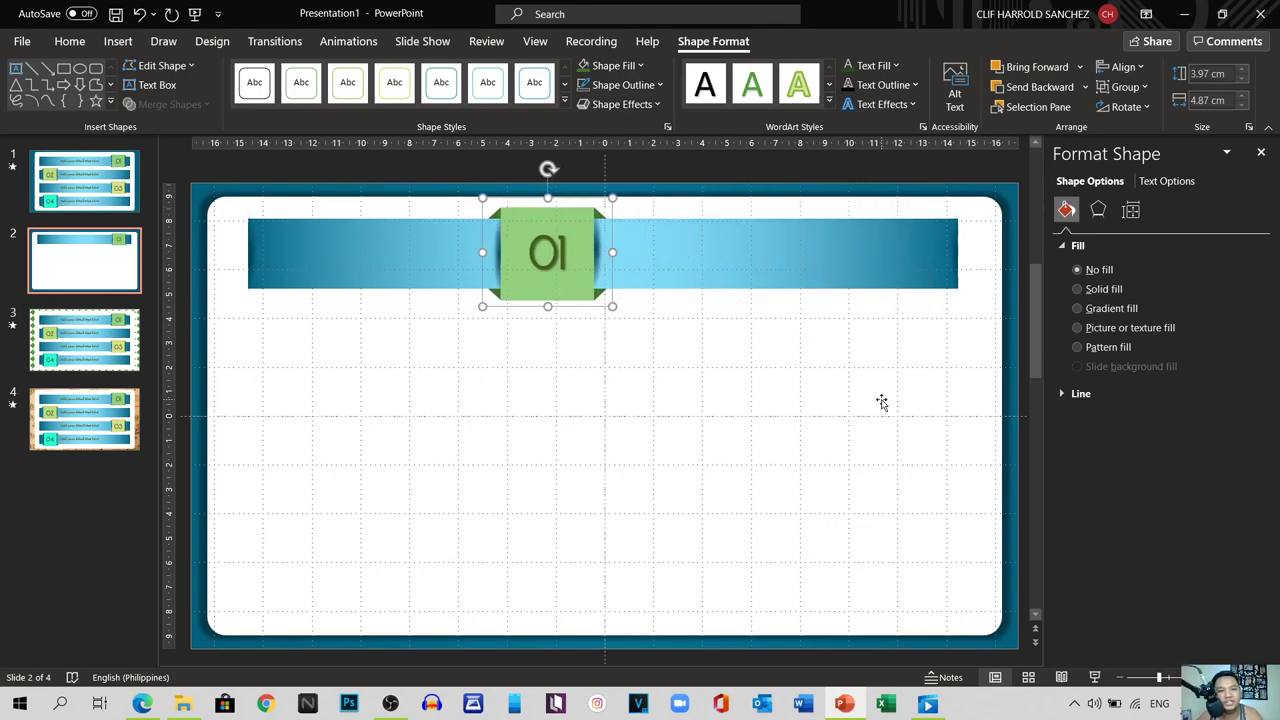
{"action": "key", "text": "Right"}
{"action": "key", "text": "Right"}
{"action": "key", "text": "Right"}
{"action": "key", "text": "Right"}
{"action": "key", "text": "Right"}
{"action": "key", "text": "Right"}
{"action": "key", "text": "Right"}
{"action": "key", "text": "Right"}
{"action": "key", "text": "Right"}
{"action": "key", "text": "Right"}
{"action": "key", "text": "Right"}
{"action": "key", "text": "Right"}
{"action": "key", "text": "Right"}
{"action": "key", "text": "Right"}
{"action": "key", "text": "Right"}
{"action": "key", "text": "Right"}
{"action": "key", "text": "Right"}
{"action": "key", "text": "Right"}
{"action": "key", "text": "Right"}
{"action": "key", "text": "Right"}
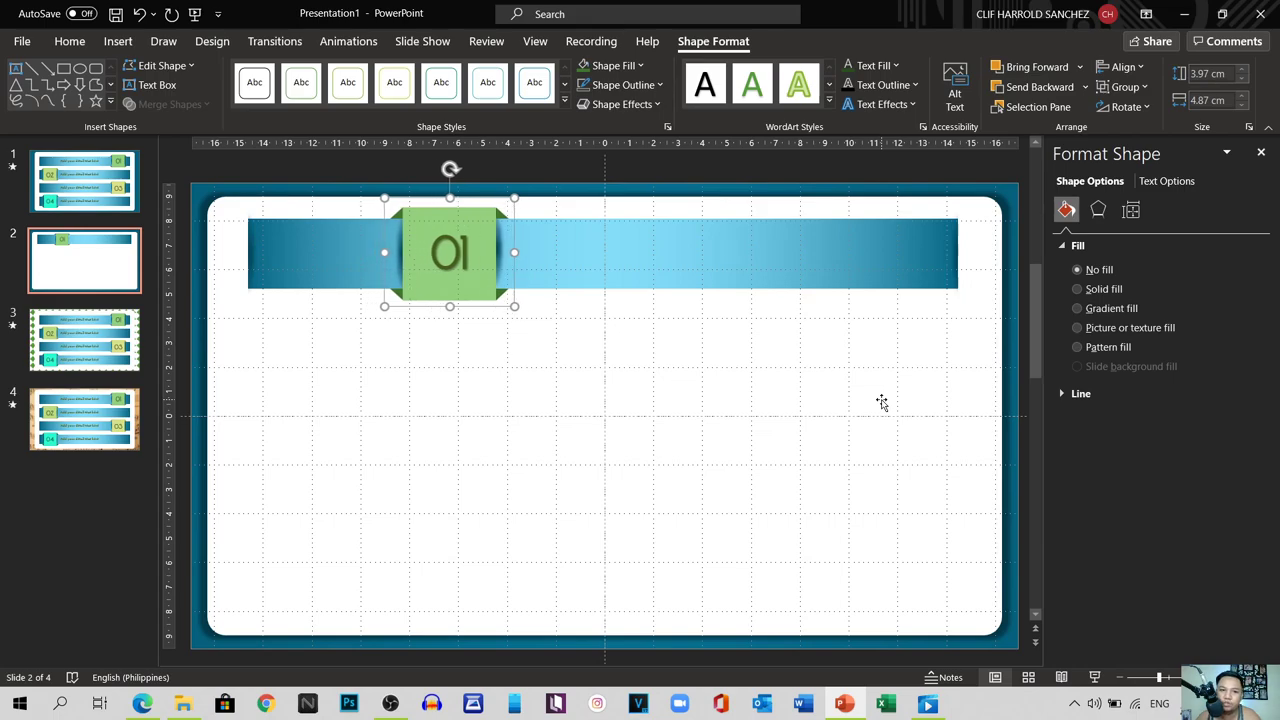
{"action": "key", "text": "Right"}
{"action": "key", "text": "Right"}
{"action": "key", "text": "Right"}
{"action": "key", "text": "Right"}
{"action": "key", "text": "Right"}
{"action": "key", "text": "Right"}
{"action": "key", "text": "Right"}
{"action": "key", "text": "Right"}
{"action": "key", "text": "Right"}
{"action": "key", "text": "Right"}
{"action": "key", "text": "Right"}
{"action": "key", "text": "Right"}
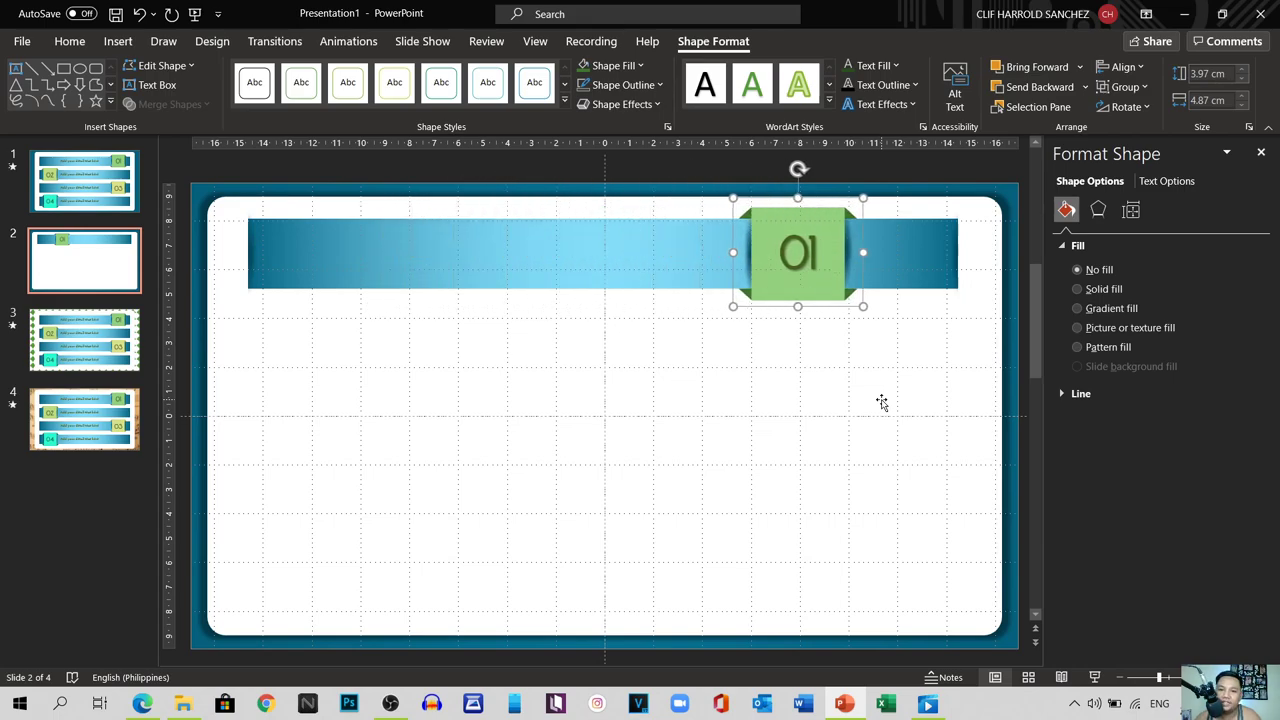
{"action": "key", "text": "Right"}
{"action": "key", "text": "Right"}
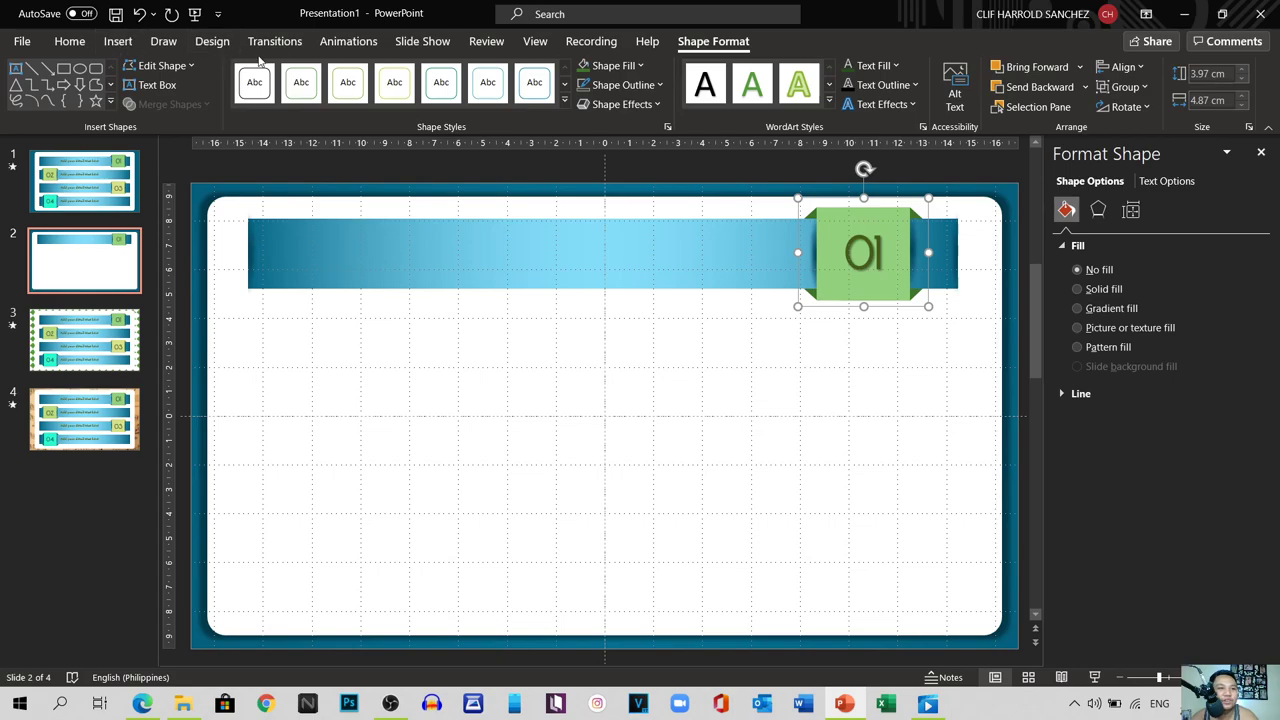
{"action": "left_click", "coordinate": [342, 41]}
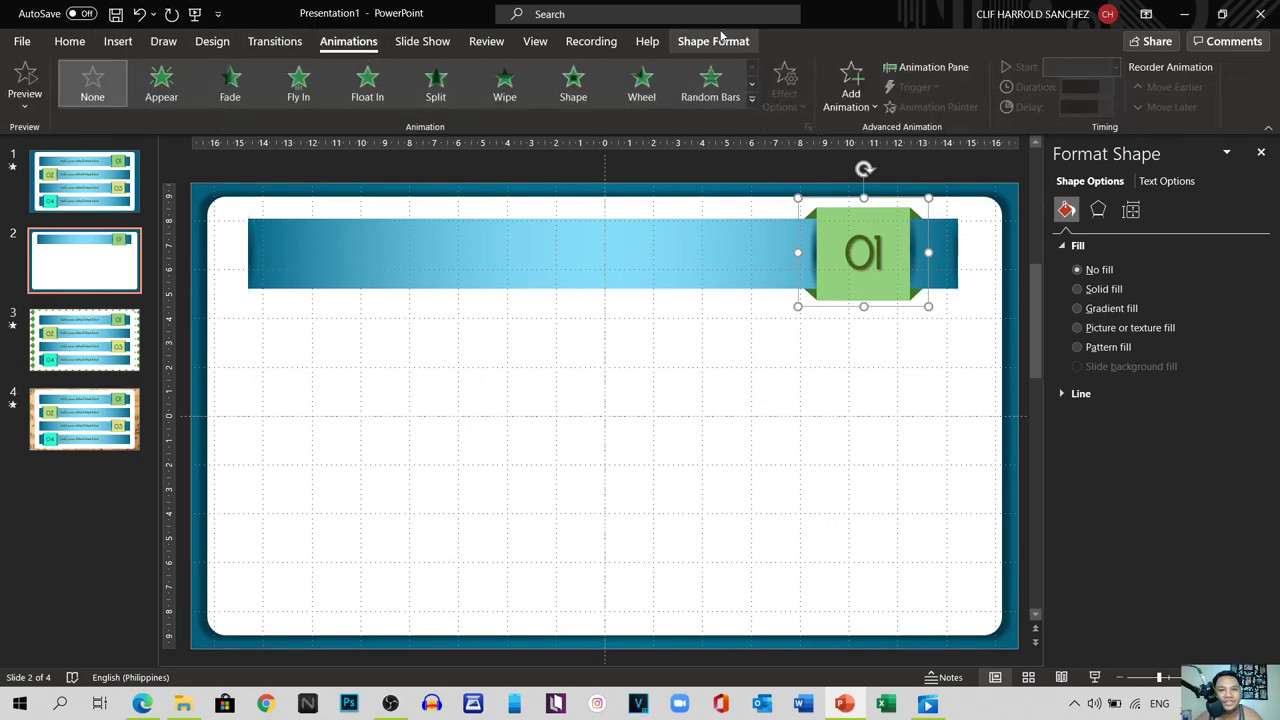
Step: Apply a Lines motion path to the 01 badge with its direction set to Left
{"action": "left_click", "coordinate": [848, 102]}
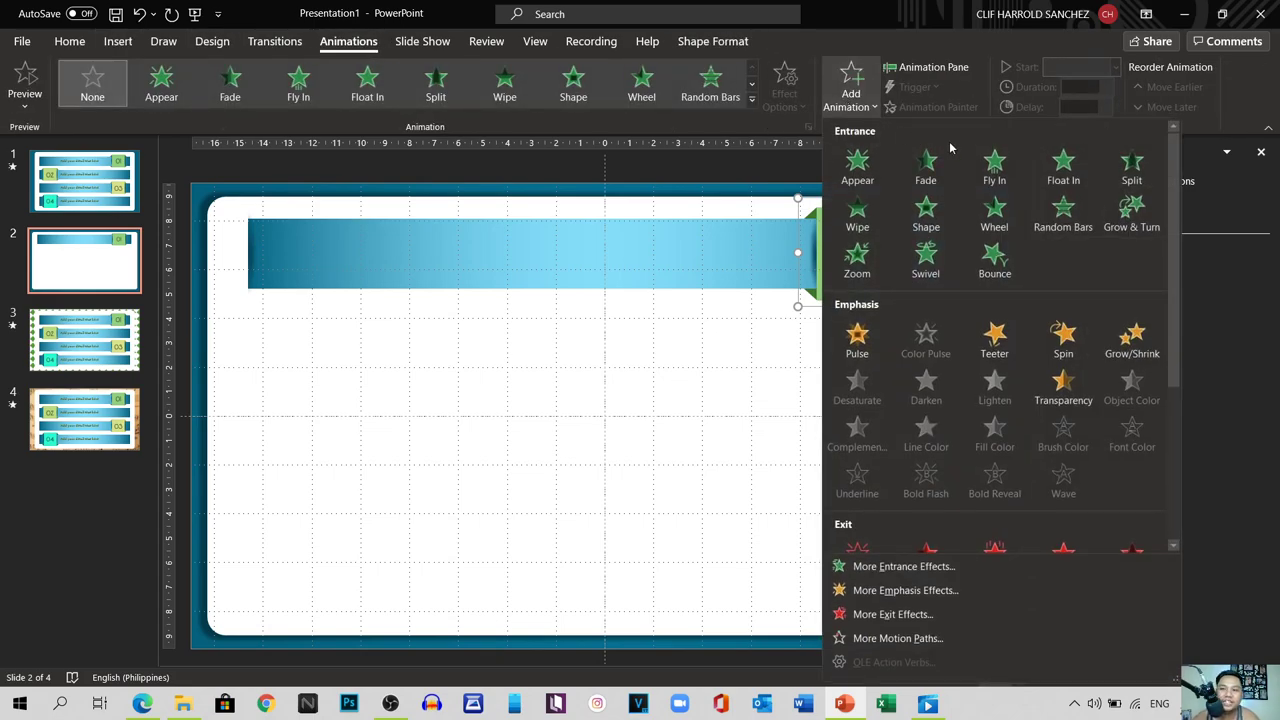
{"action": "scroll", "coordinate": [1155, 250], "scroll_direction": "down", "scroll_amount": 5}
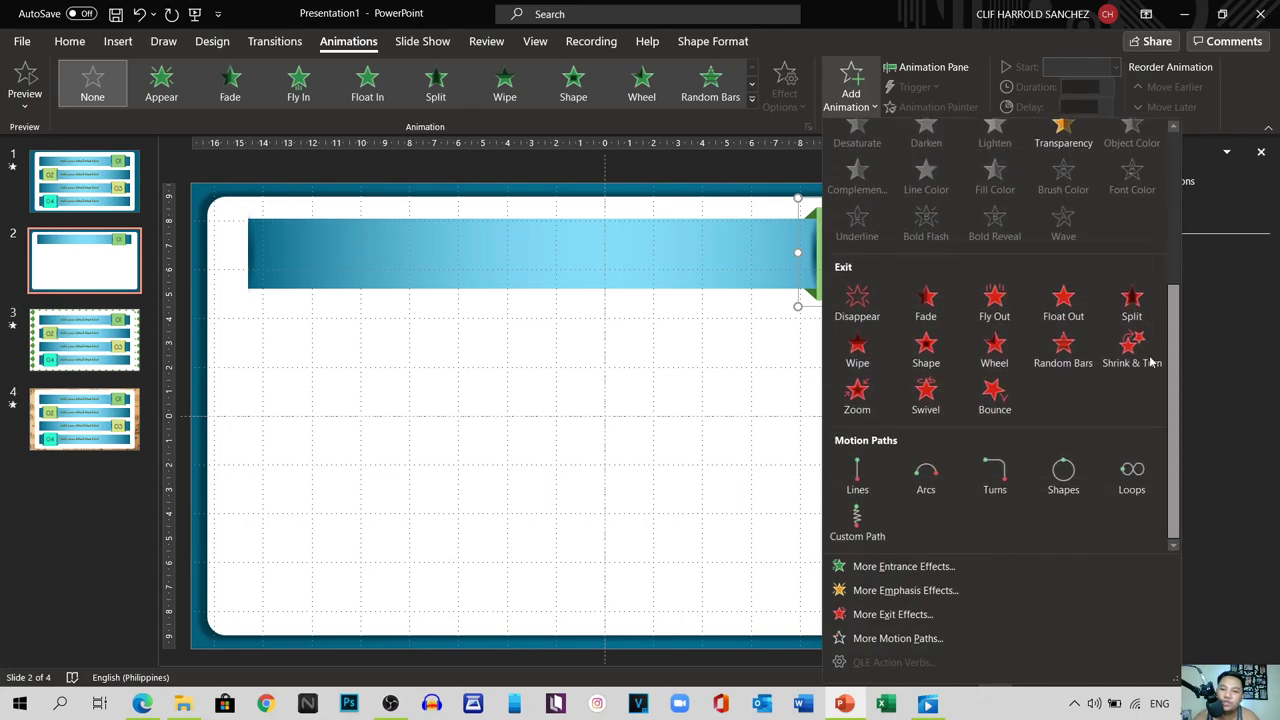
{"action": "left_click", "coordinate": [857, 476]}
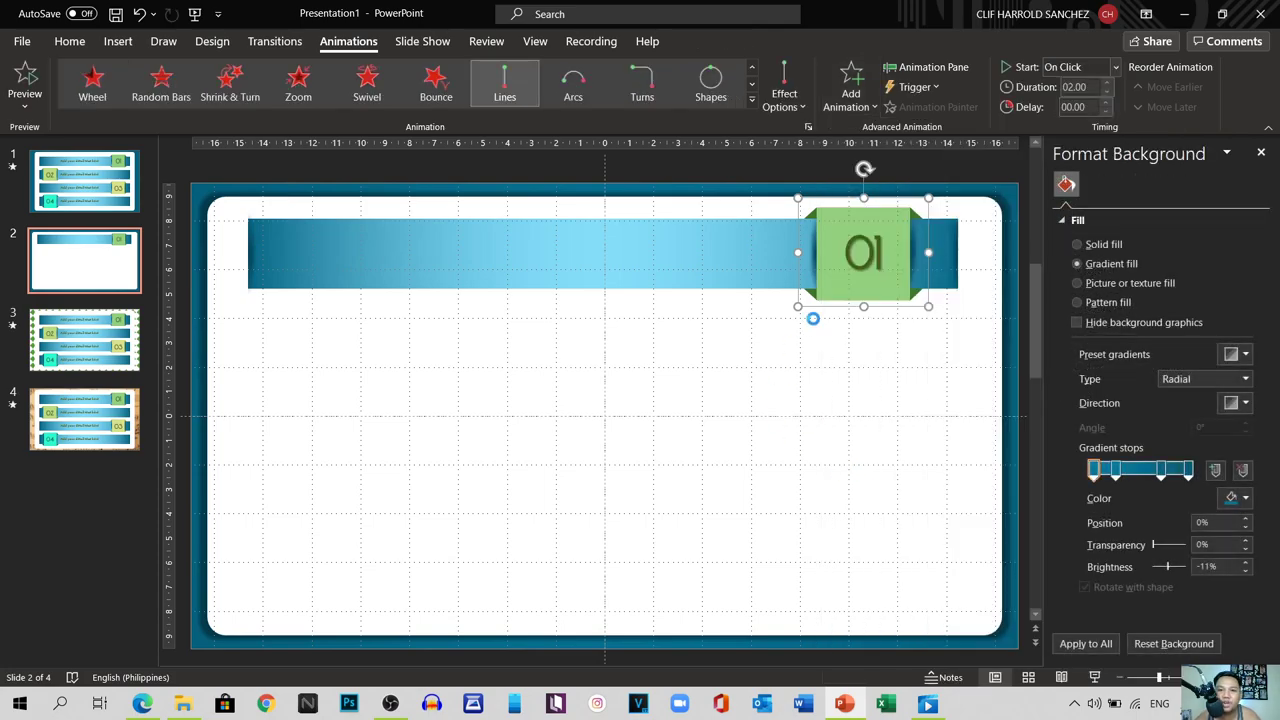
{"action": "left_click", "coordinate": [781, 104]}
{"action": "left_click", "coordinate": [863, 208]}
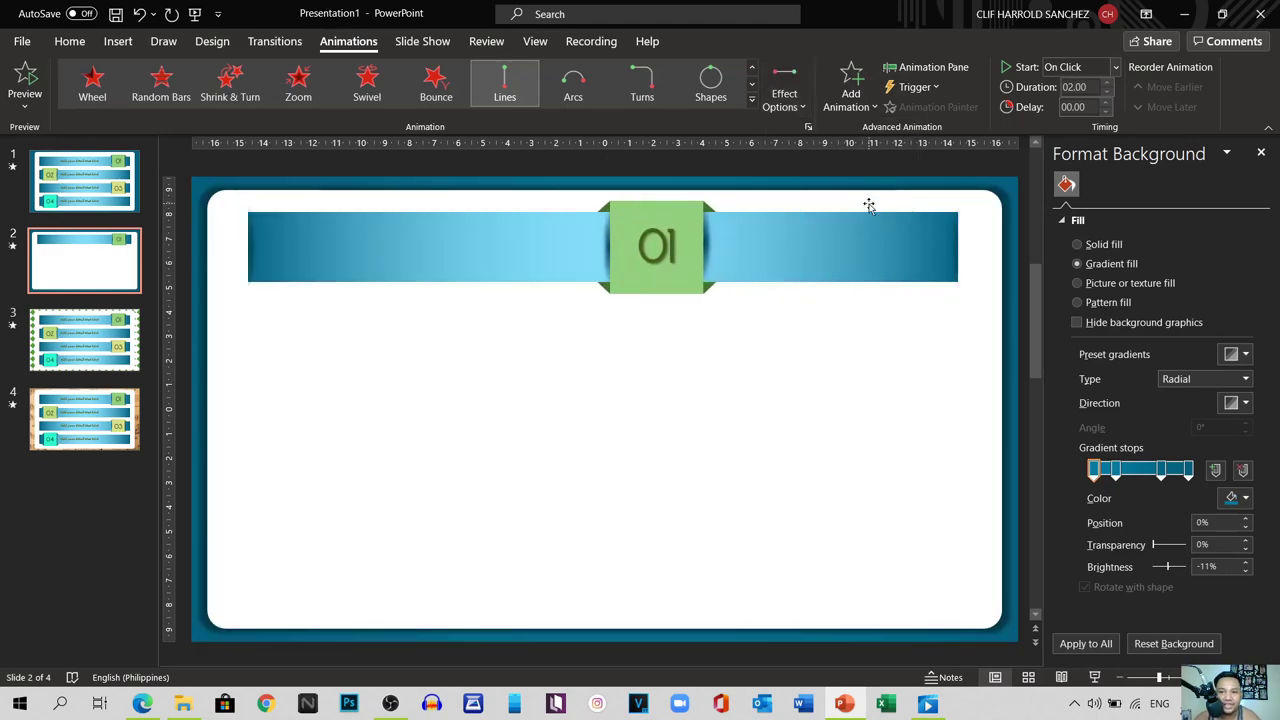
Step: Show the Animation Pane, drag the path's end to the banner's left end, and preview it
{"action": "left_click", "coordinate": [1261, 154]}
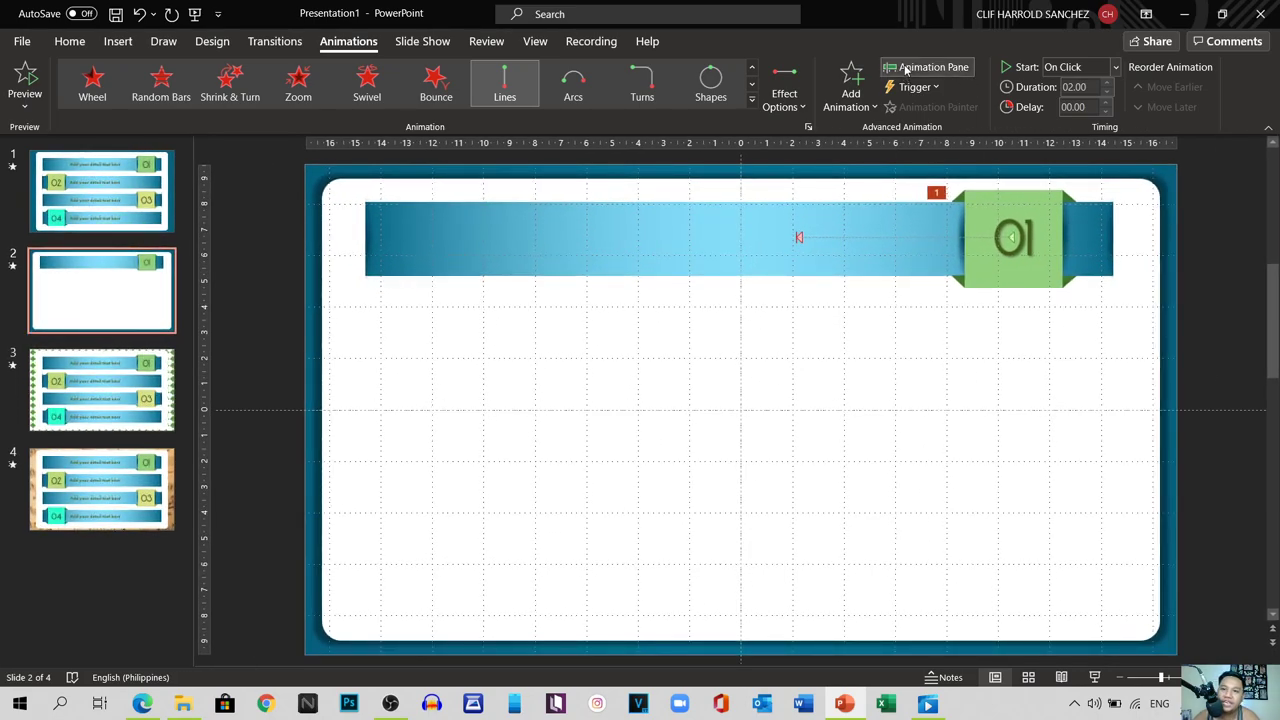
{"action": "left_click", "coordinate": [906, 68]}
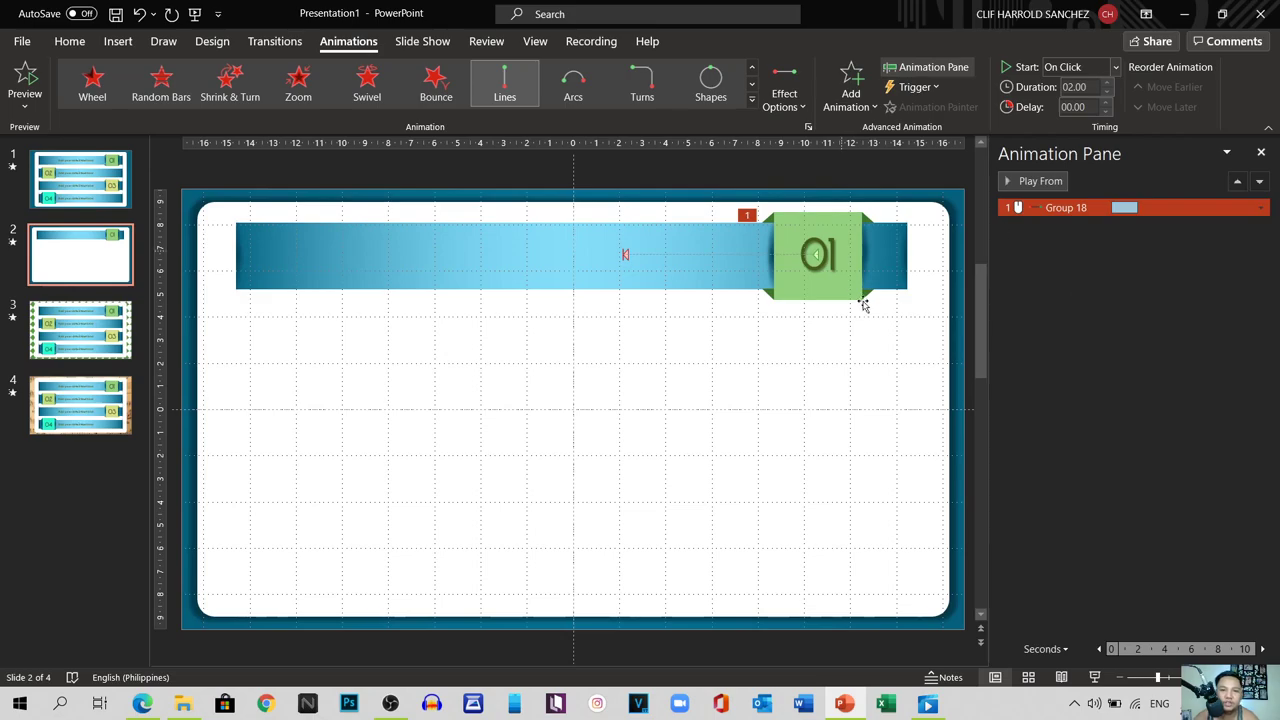
{"action": "left_click", "coordinate": [623, 255]}
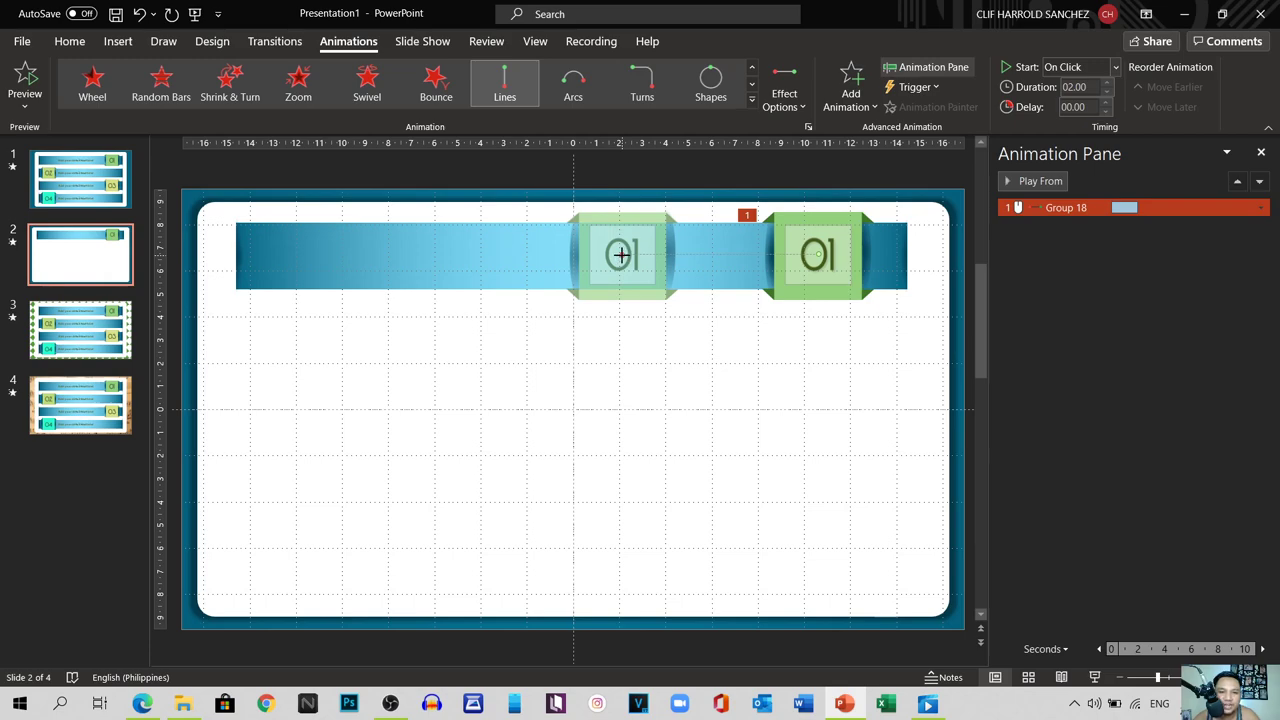
{"action": "left_click_drag", "start_coordinate": [621, 254], "coordinate": [314, 219]}
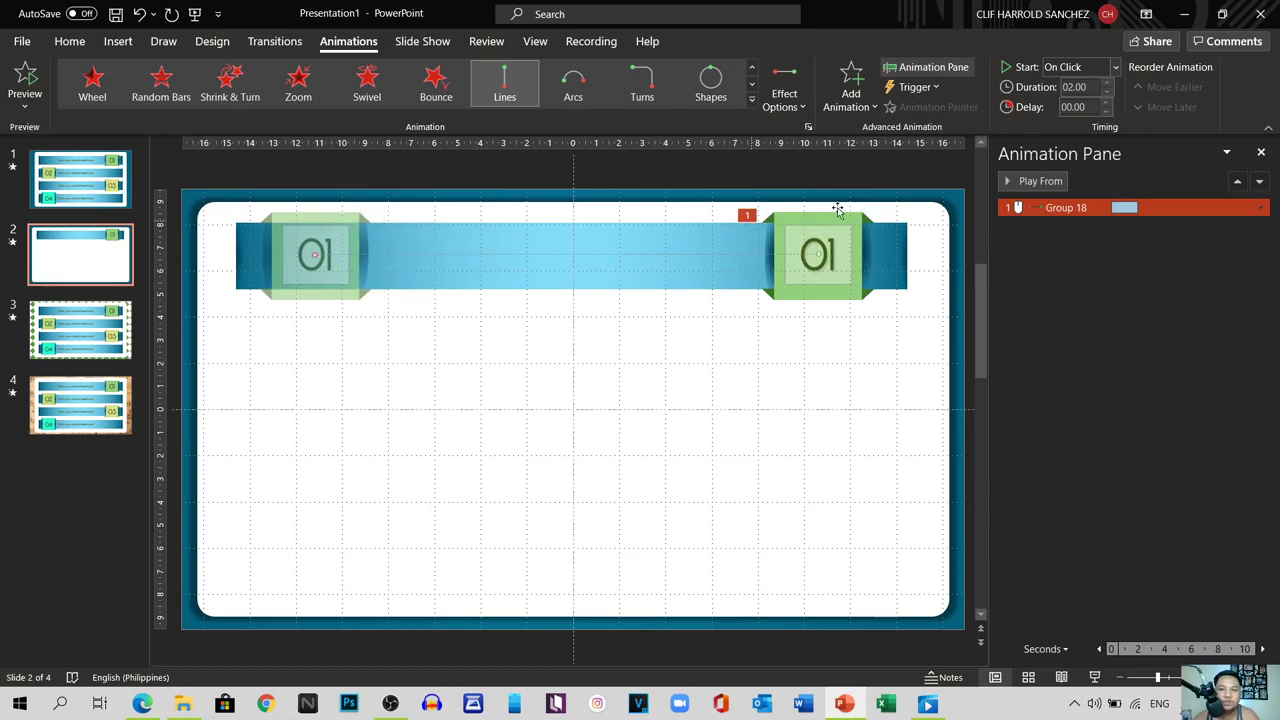
{"action": "left_click", "coordinate": [1027, 181]}
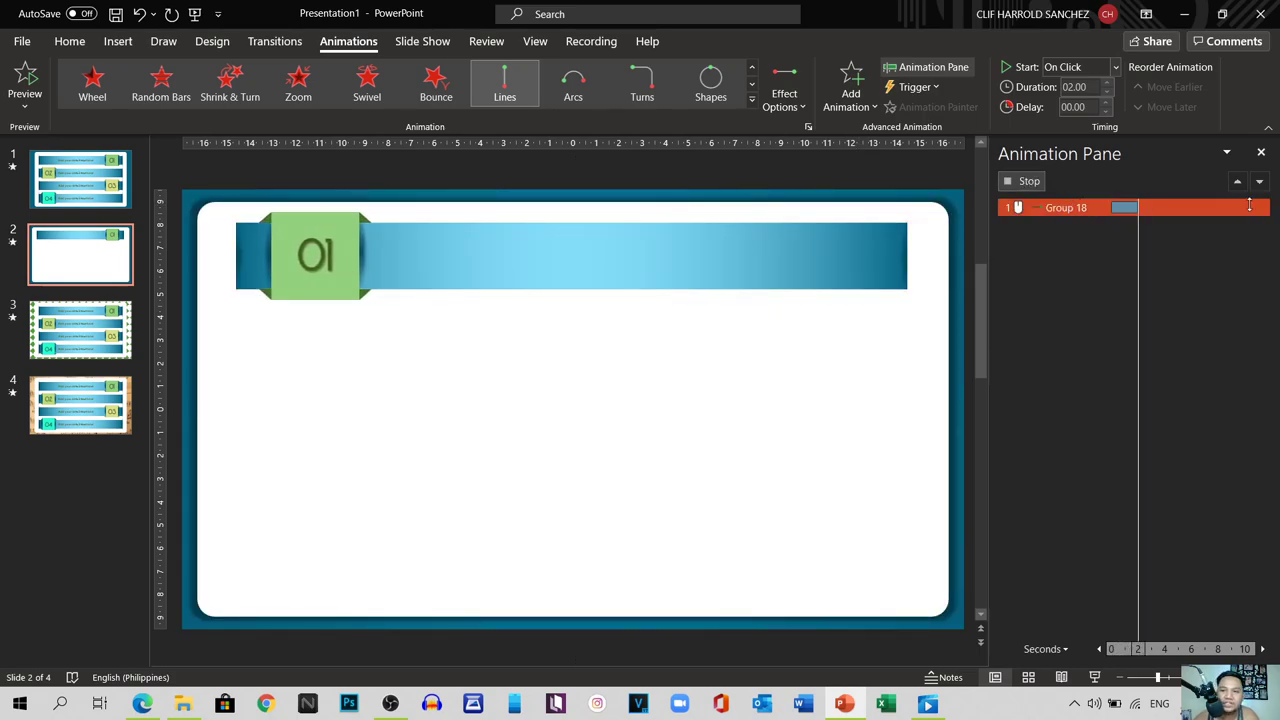
Step: Review the Group 18 animation's timing, try a 0.5-second duration, and cancel
{"action": "left_click", "coordinate": [1261, 208]}
{"action": "left_click", "coordinate": [1185, 303]}
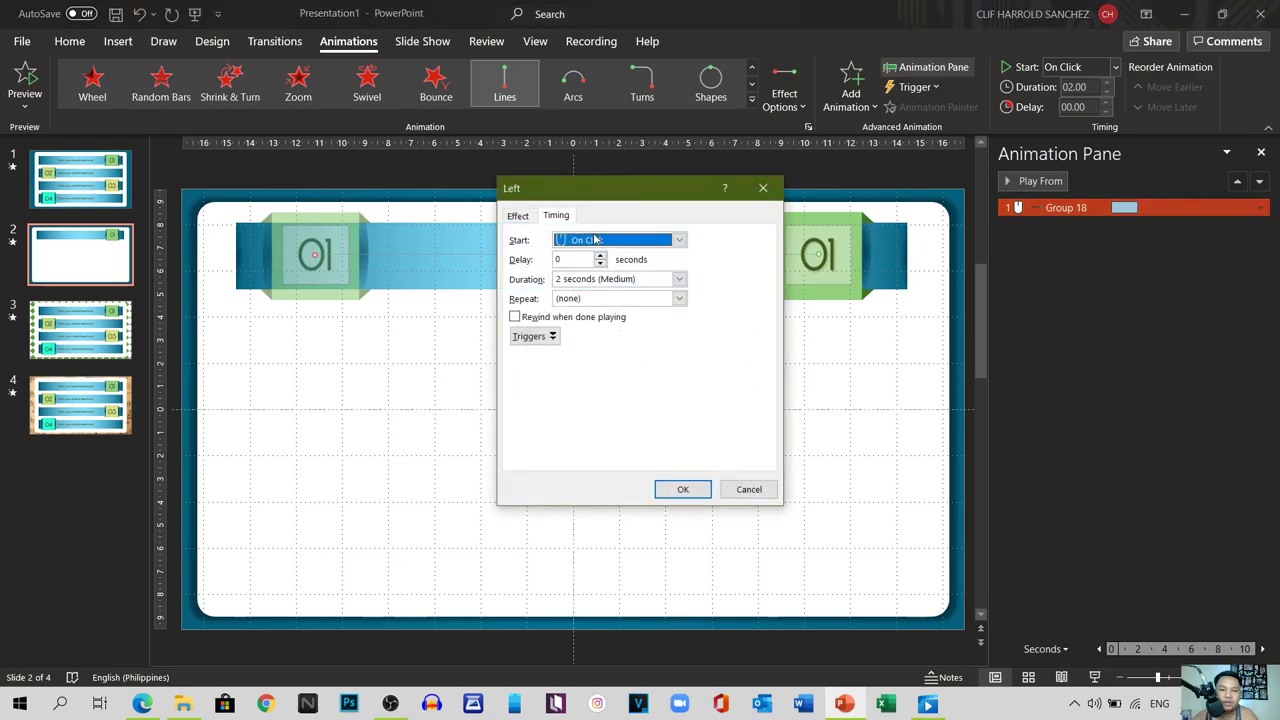
{"action": "left_click", "coordinate": [679, 279]}
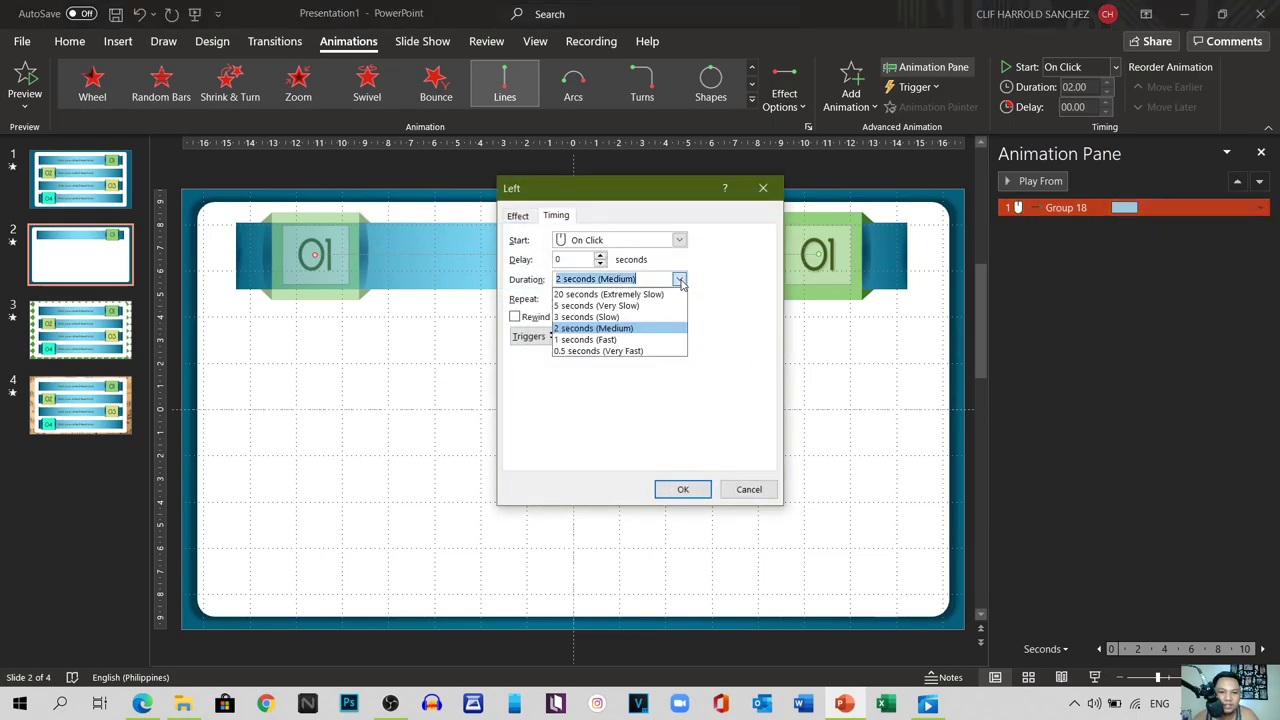
{"action": "left_click", "coordinate": [638, 351]}
{"action": "left_click", "coordinate": [749, 489]}
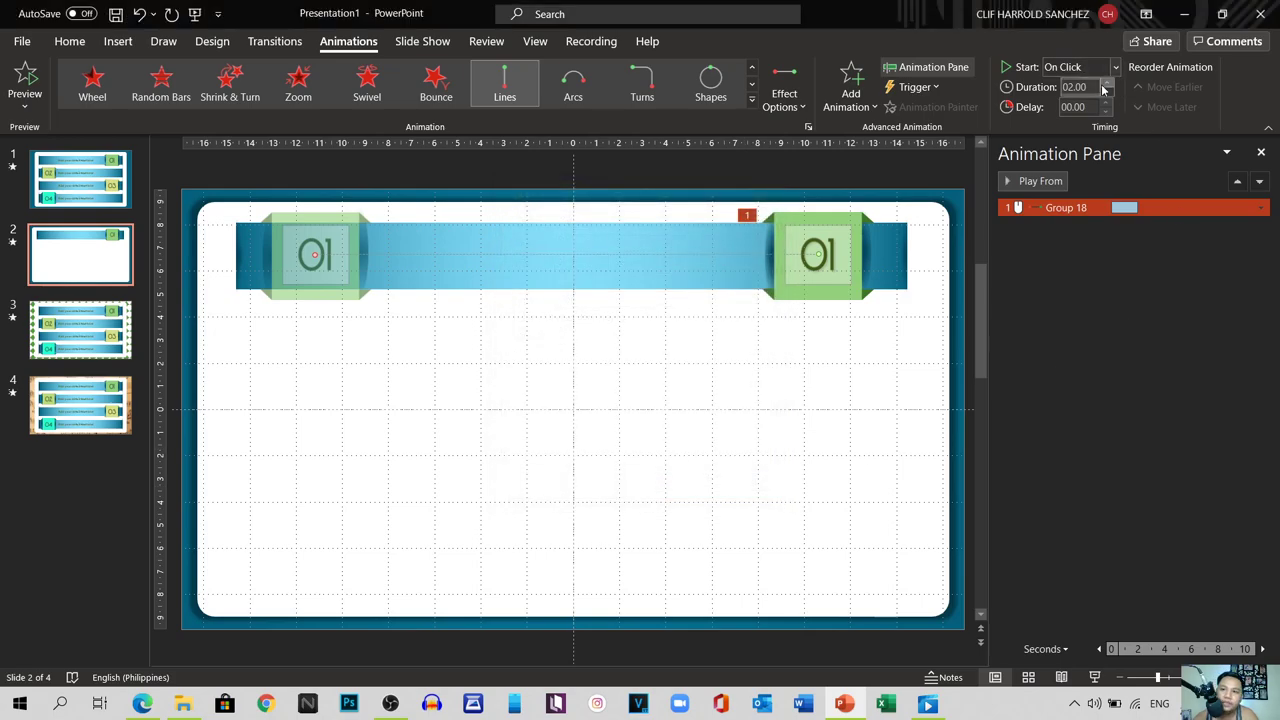
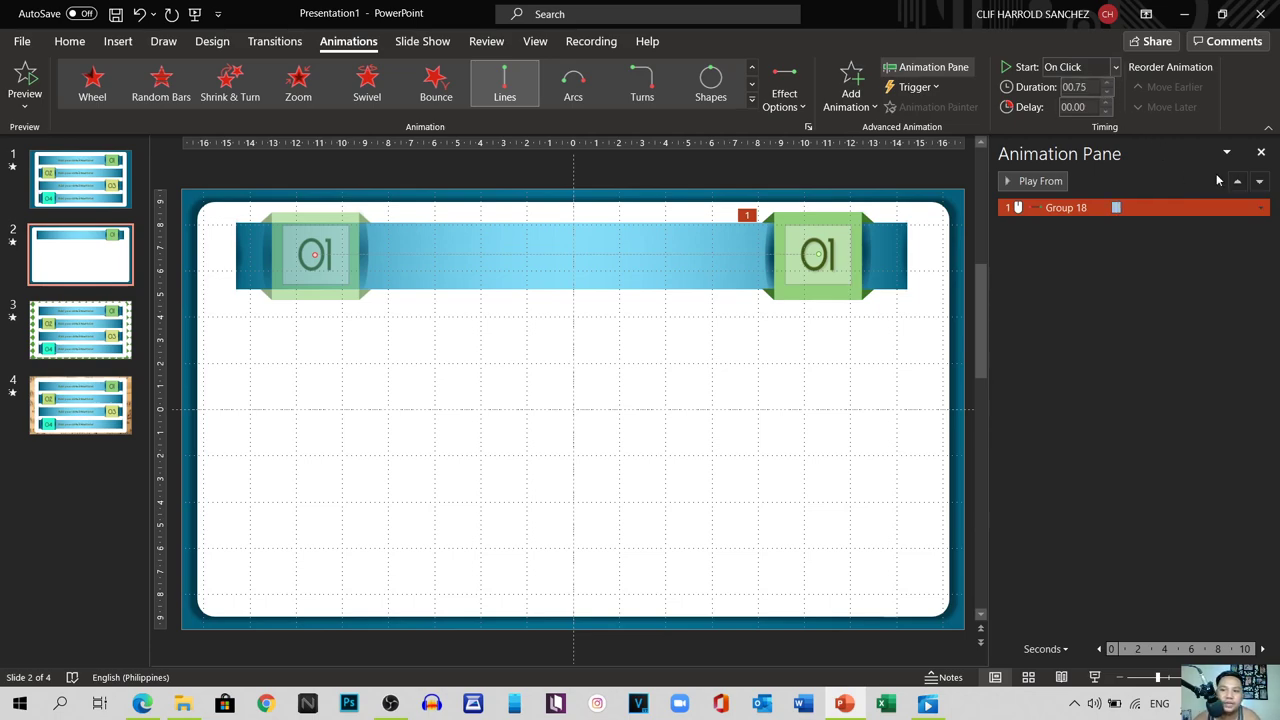
Step: Give Group 18's animation smooth start 0 and a 0.38 s bounce end, preview it, then view slide 1
{"action": "left_click", "coordinate": [1260, 207]}
{"action": "left_click", "coordinate": [1203, 306]}
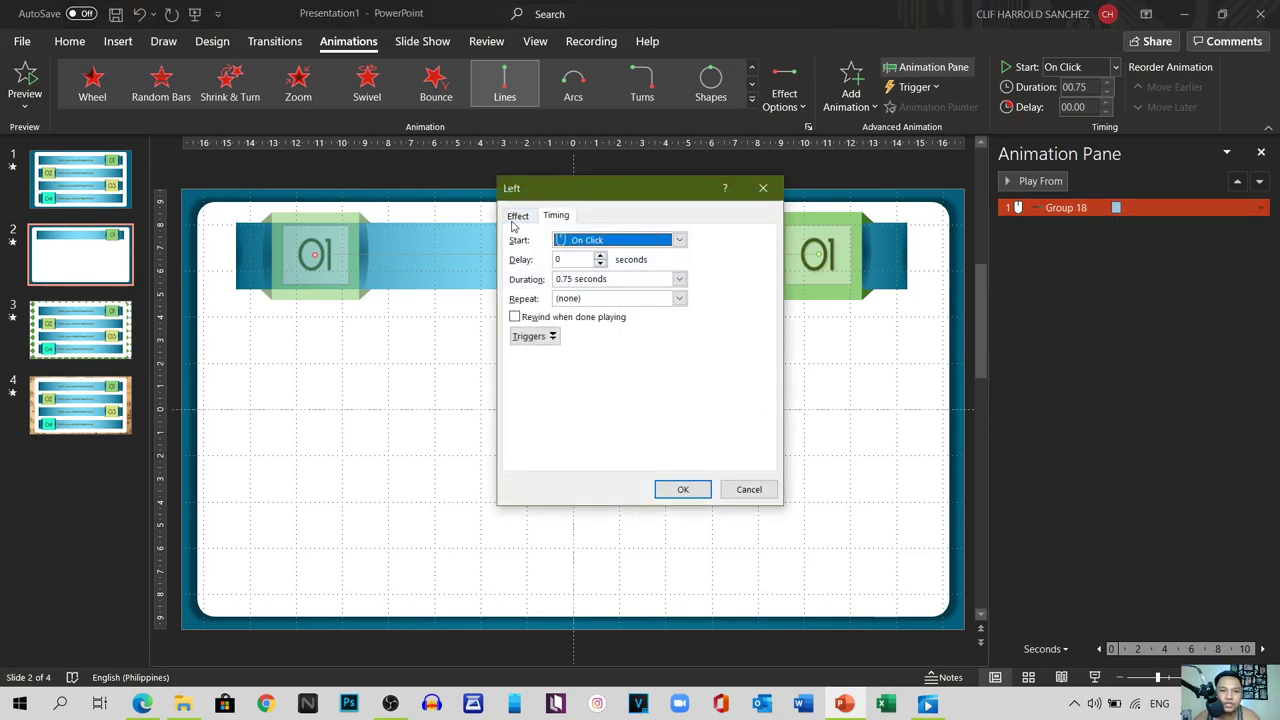
{"action": "left_click", "coordinate": [514, 218]}
{"action": "left_click_drag", "start_coordinate": [625, 280], "coordinate": [600, 303]}
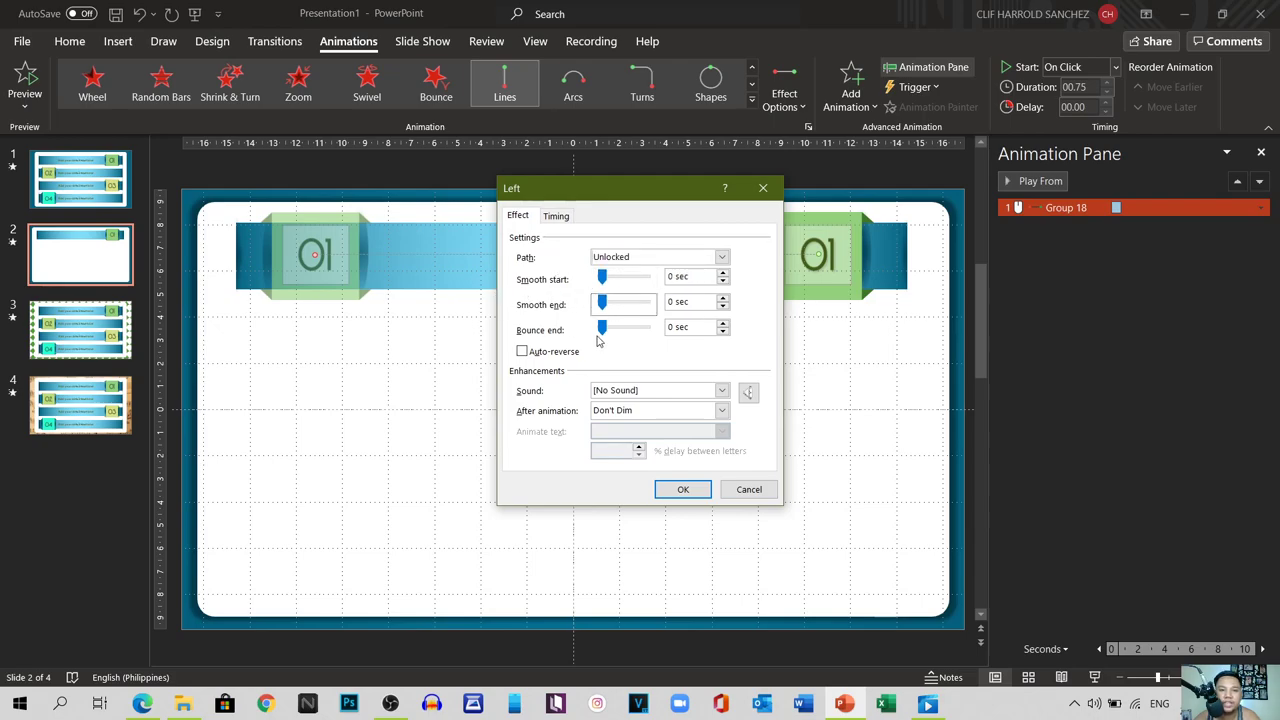
{"action": "left_click_drag", "start_coordinate": [689, 329], "coordinate": [578, 320]}
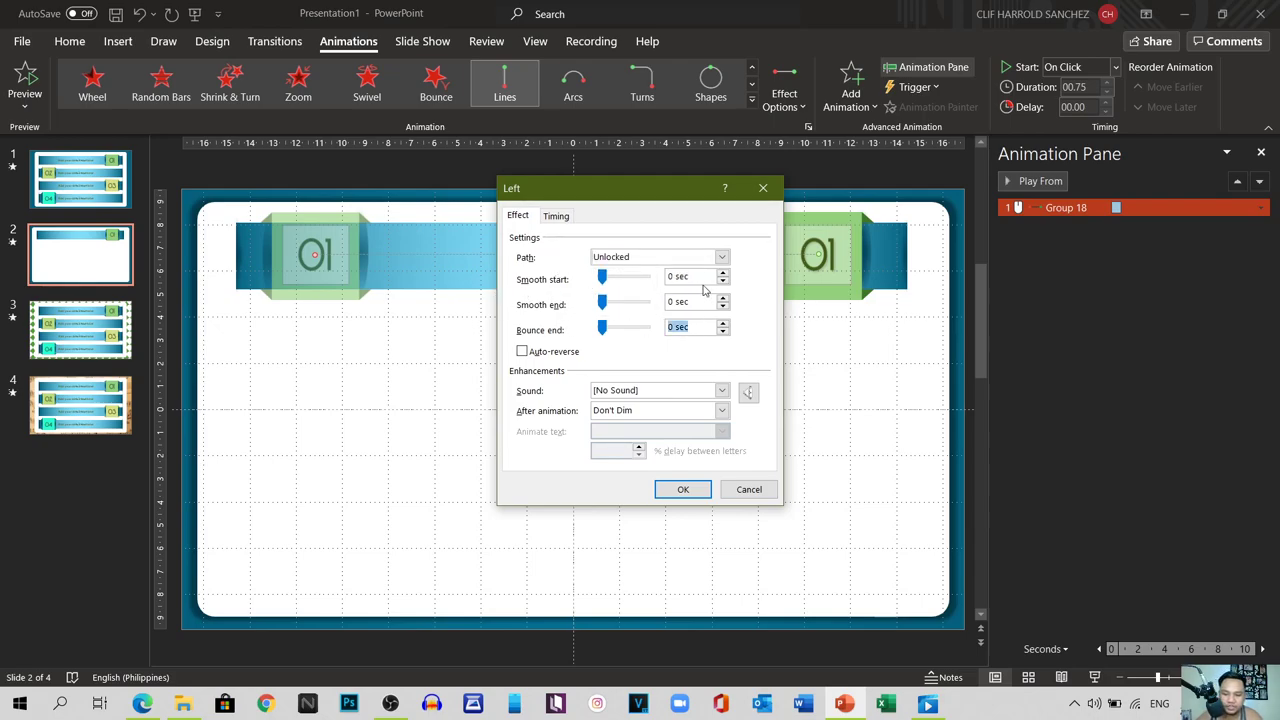
{"action": "type", "text": "0.38"}
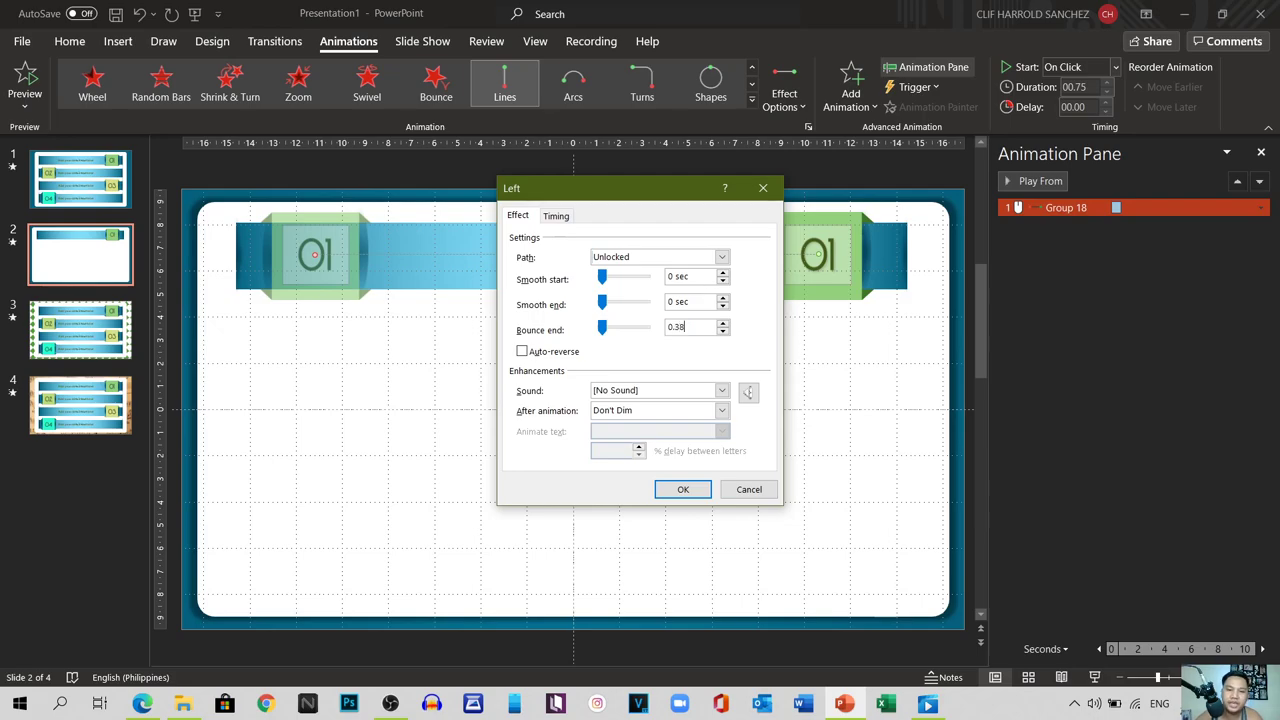
{"action": "left_click", "coordinate": [683, 489]}
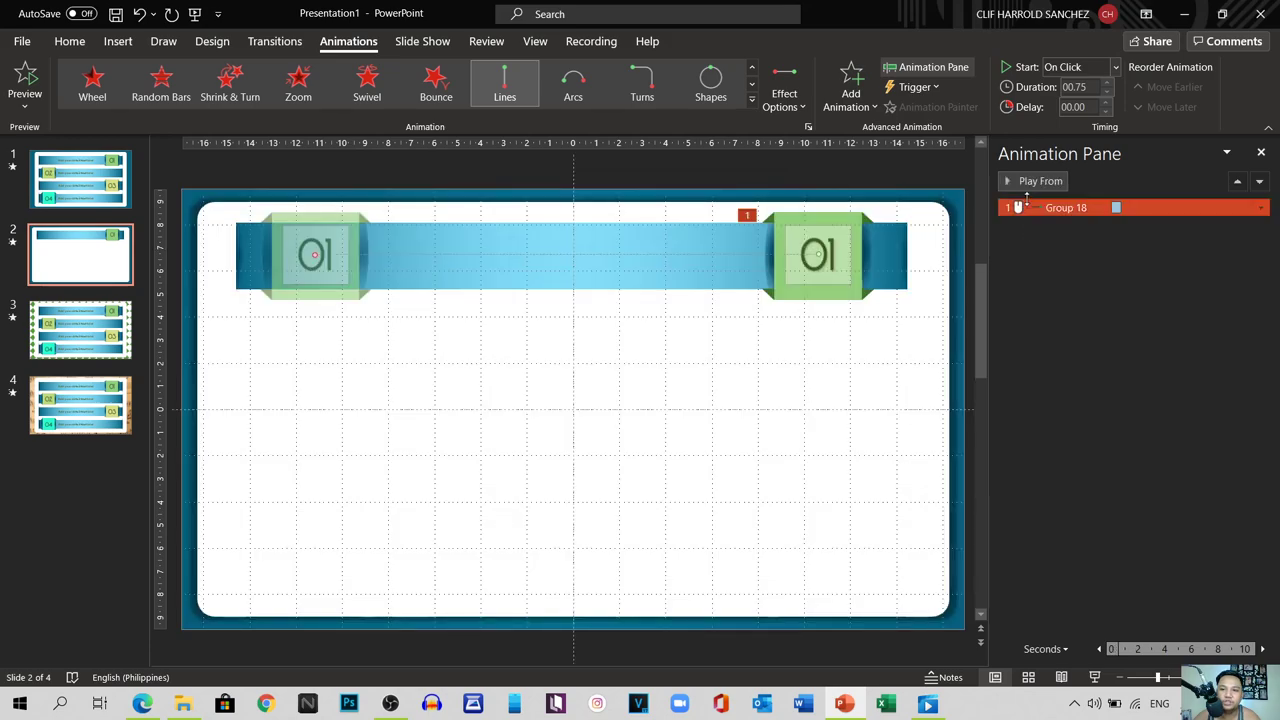
{"action": "left_click", "coordinate": [1031, 184]}
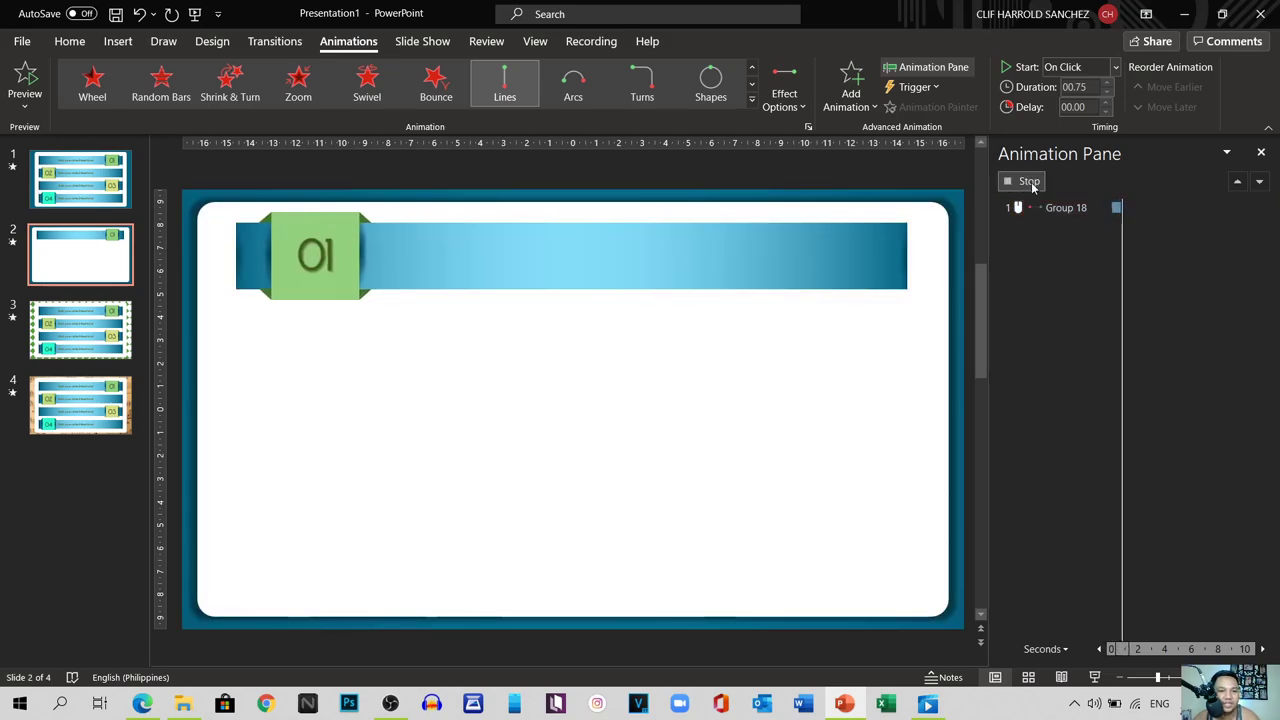
{"action": "left_click", "coordinate": [73, 193]}
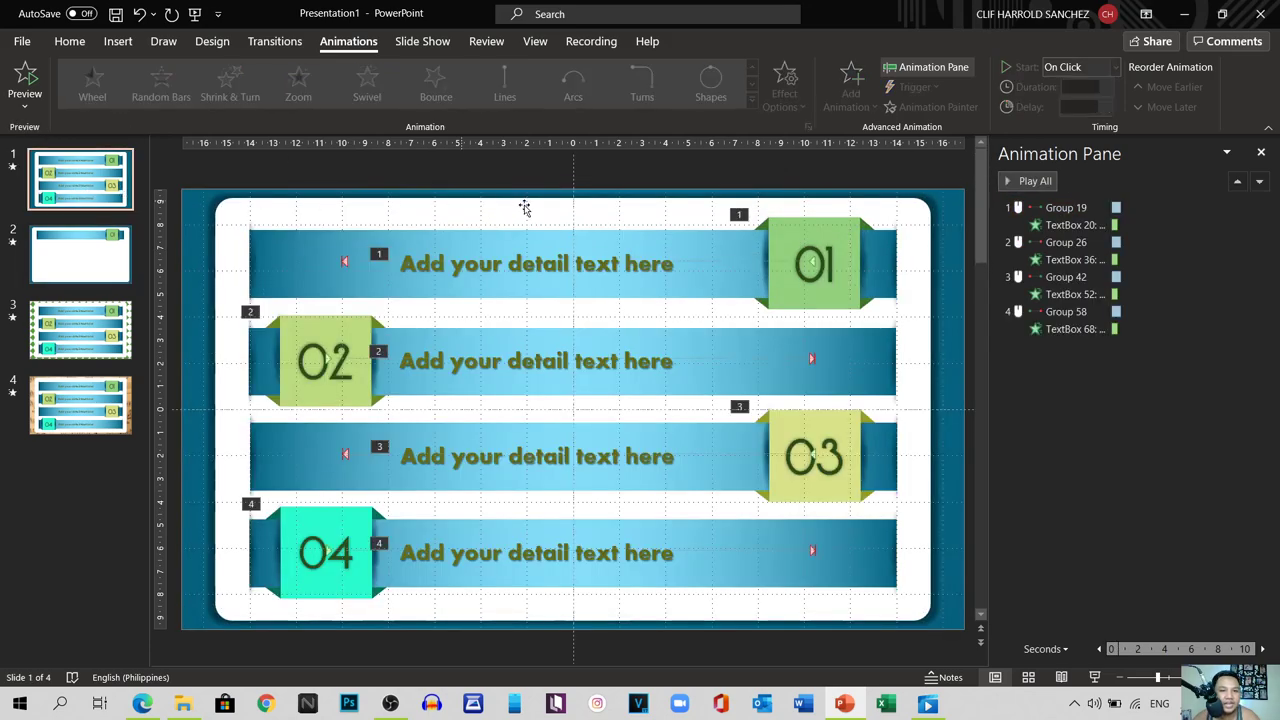
Step: Draw a first trial text box across the banner on slide 2
{"action": "left_click", "coordinate": [93, 257]}
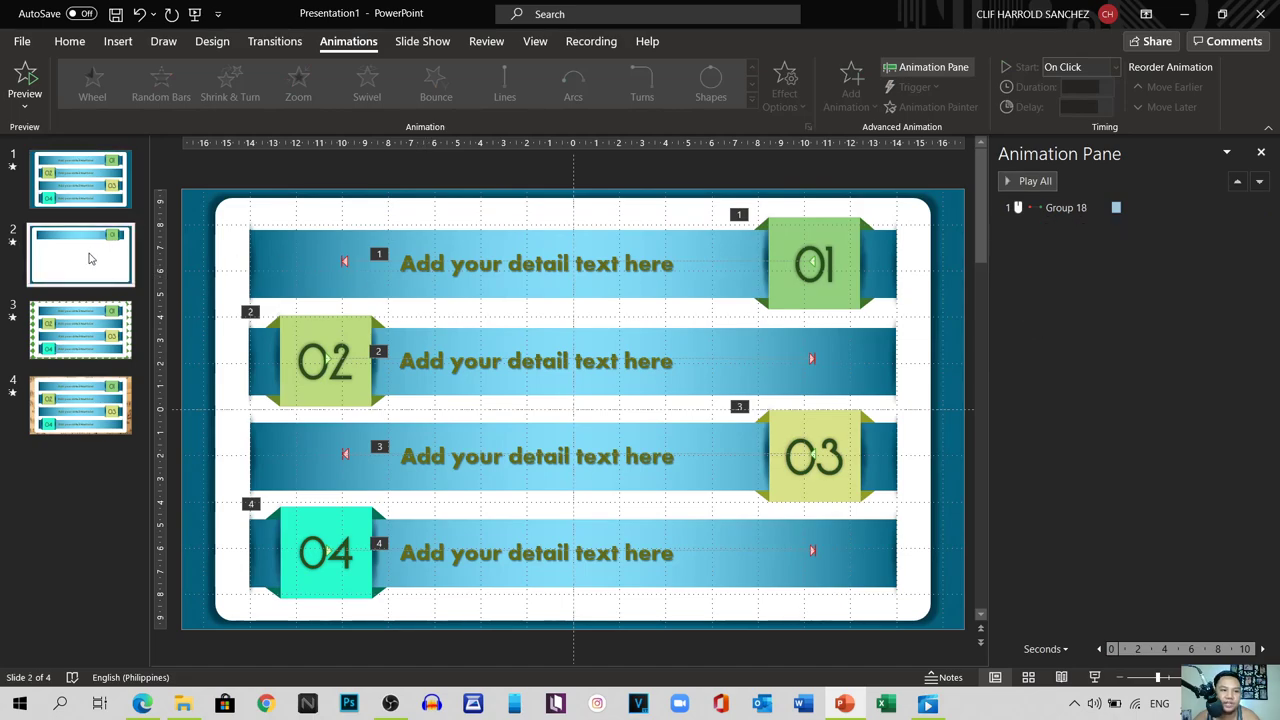
{"action": "left_click", "coordinate": [118, 42]}
{"action": "left_click", "coordinate": [740, 88]}
{"action": "left_click_drag", "start_coordinate": [421, 226], "coordinate": [738, 284]}
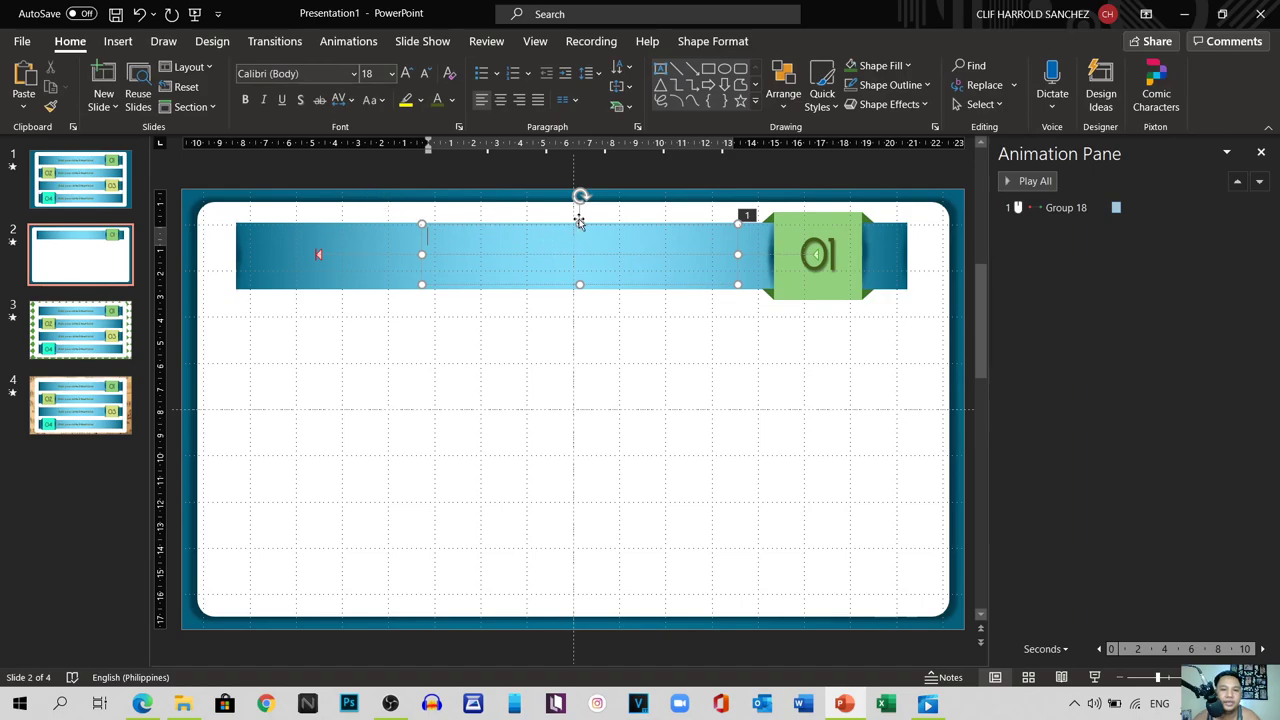
{"action": "left_click", "coordinate": [577, 234]}
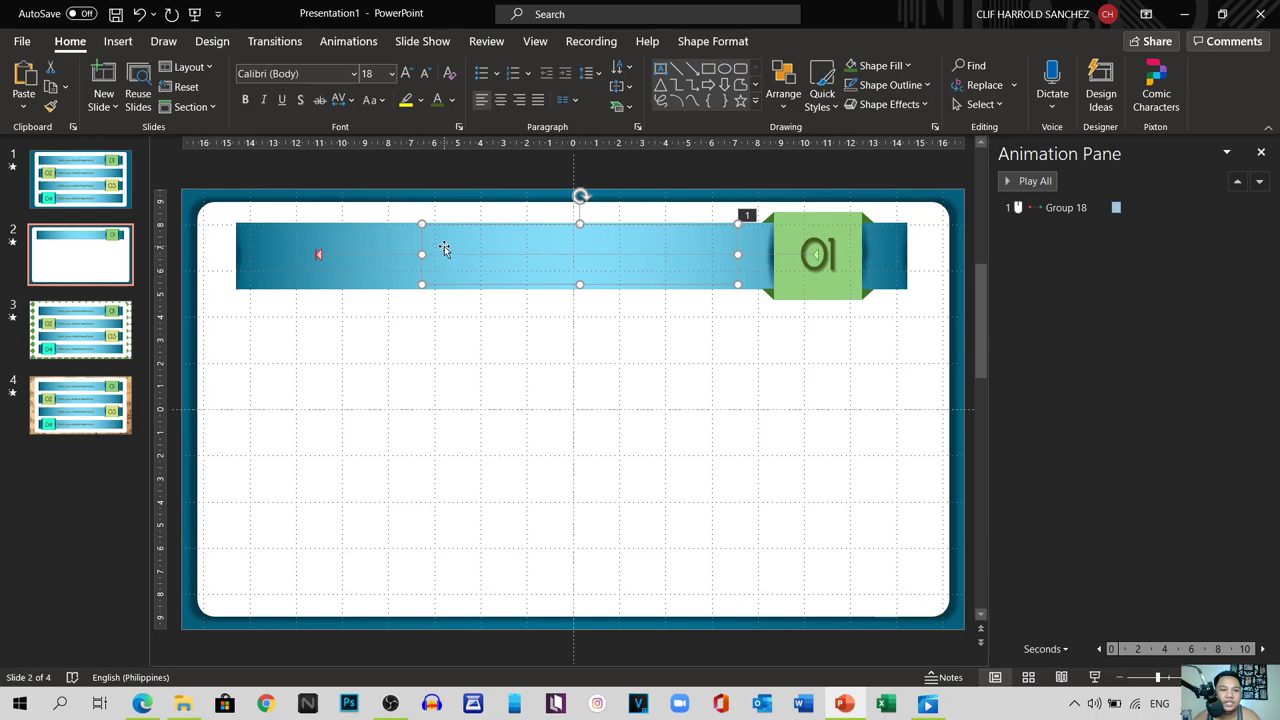
Step: Check slide 1, then return to slide 2 and select the banner's white rounded frame
{"action": "left_click", "coordinate": [42, 160]}
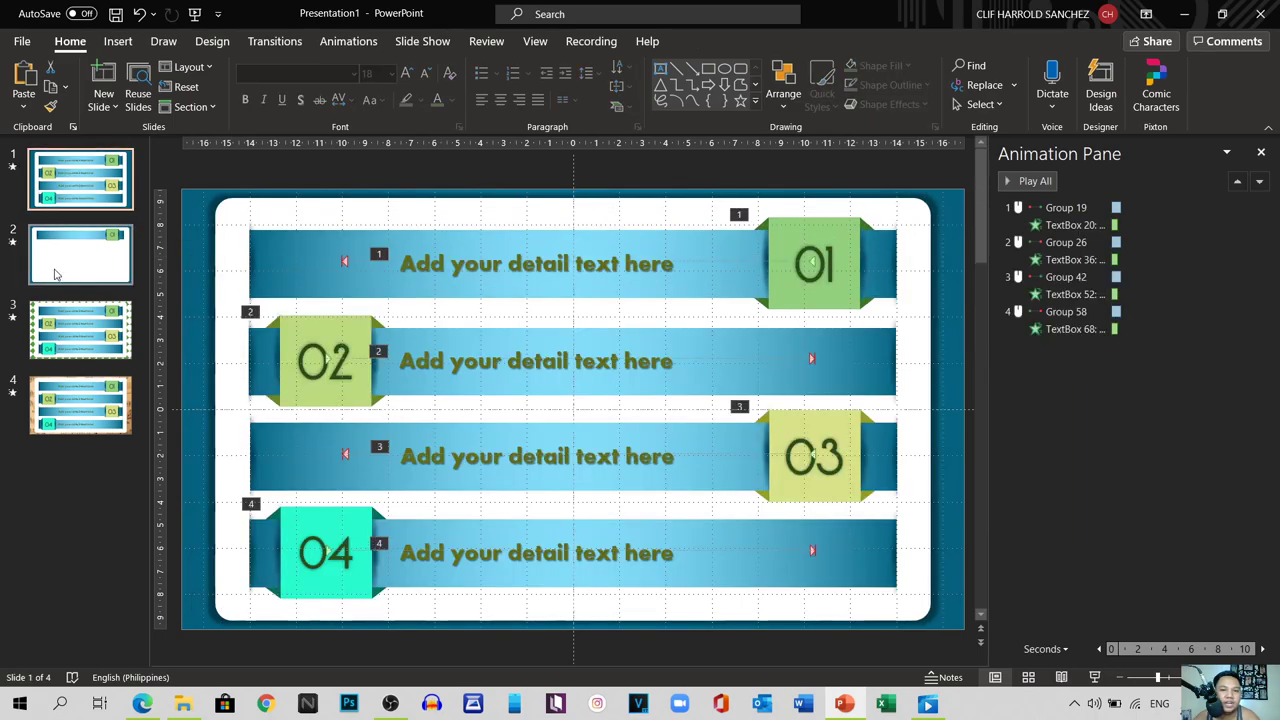
{"action": "left_click", "coordinate": [55, 275]}
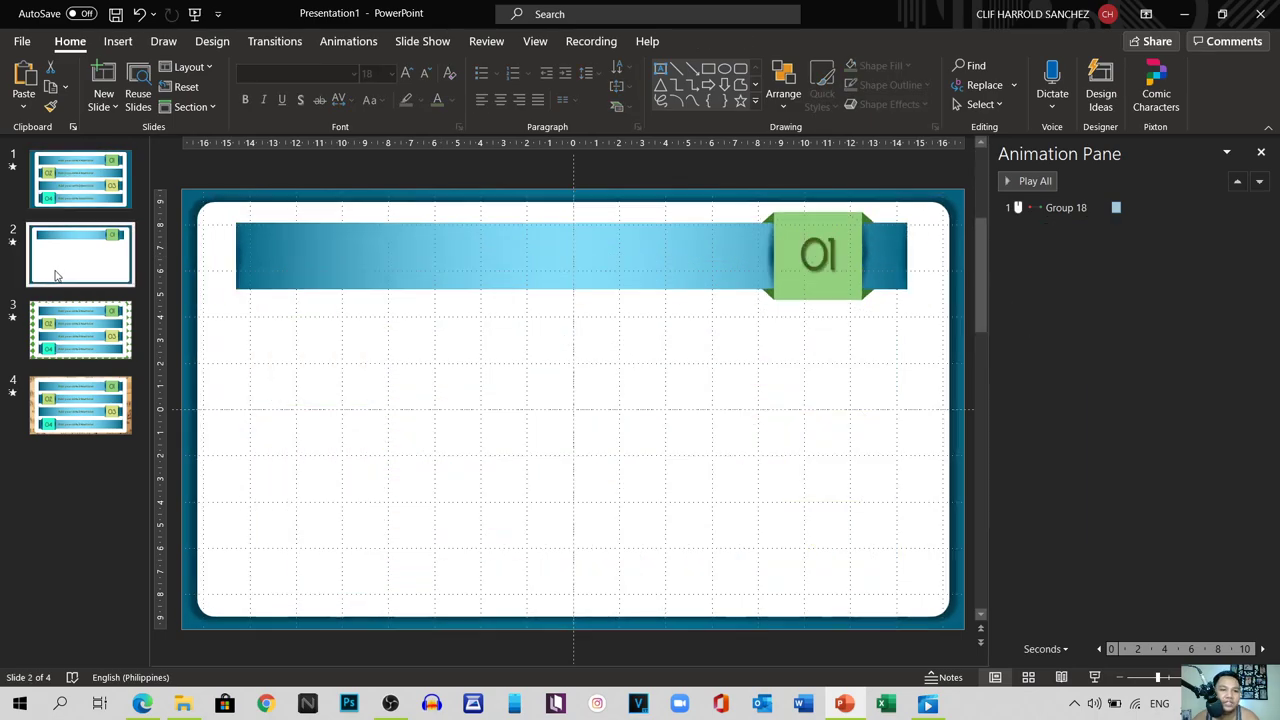
{"action": "left_click", "coordinate": [478, 245]}
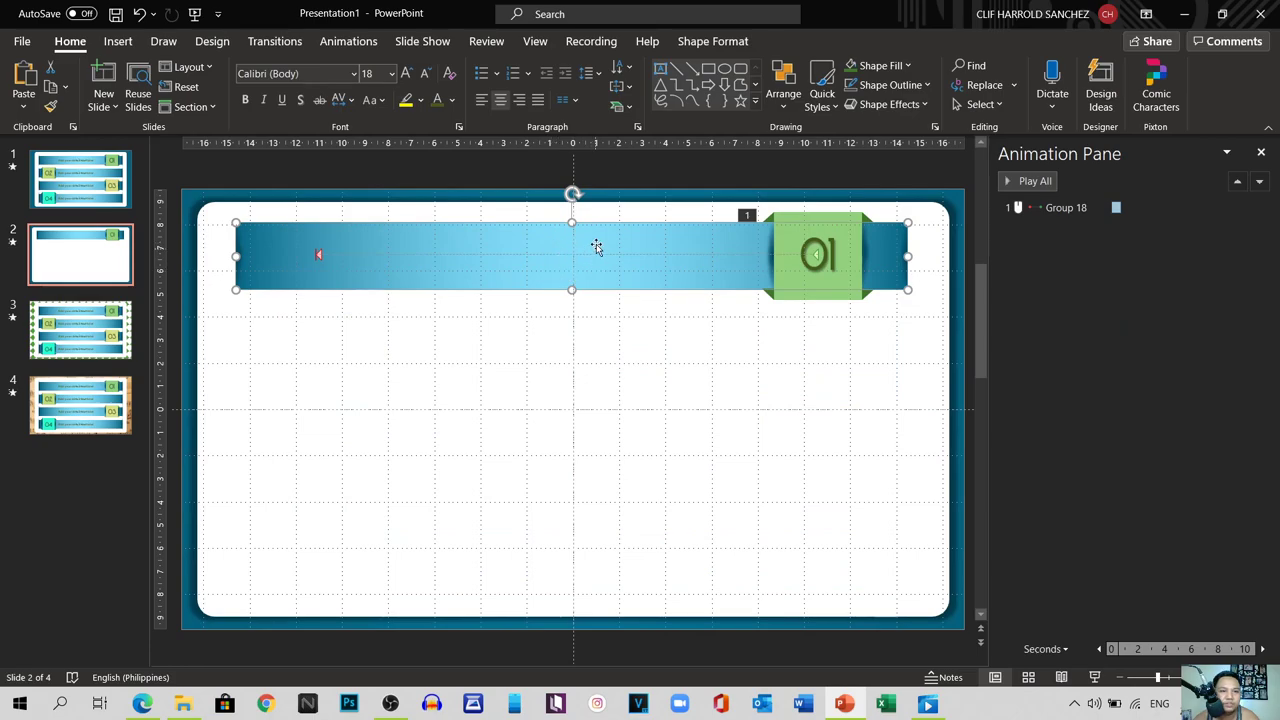
{"action": "left_click", "coordinate": [588, 337]}
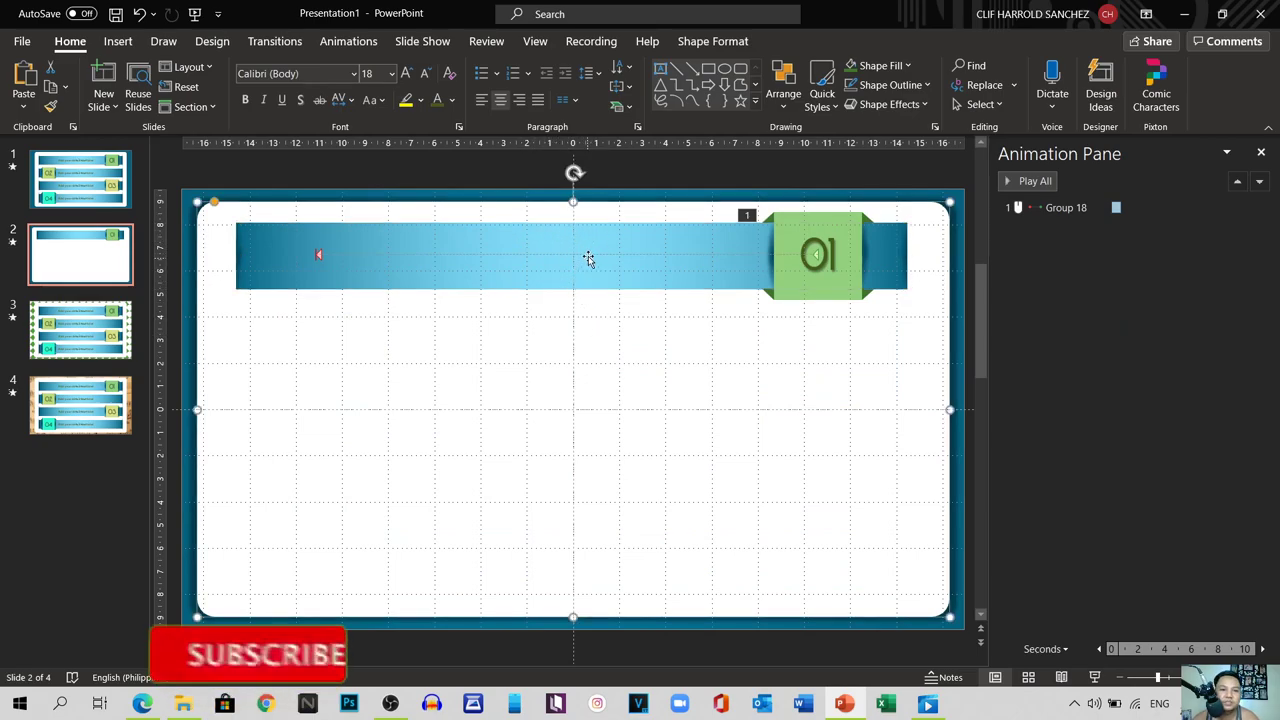
Step: Draw a text box across the banner's middle reading 'Add your detail text here' and select its text
{"action": "left_click", "coordinate": [116, 40]}
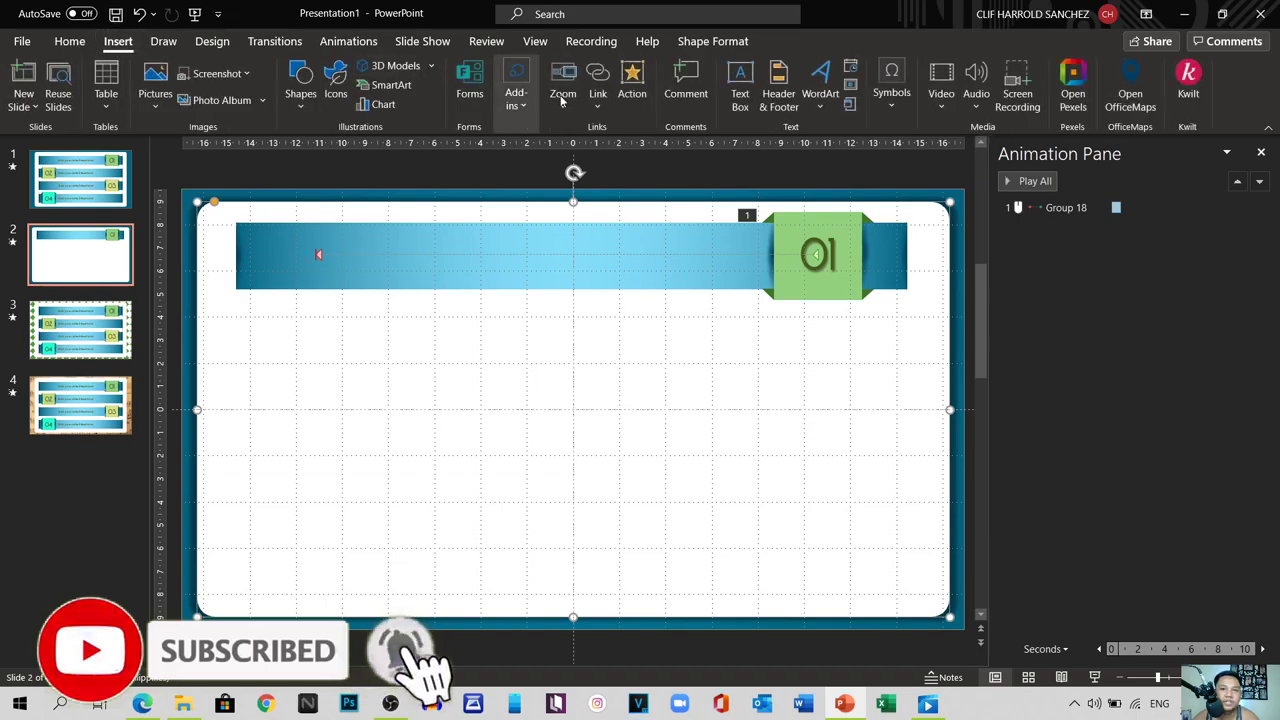
{"action": "left_click", "coordinate": [739, 90]}
{"action": "left_click_drag", "start_coordinate": [446, 242], "coordinate": [738, 278]}
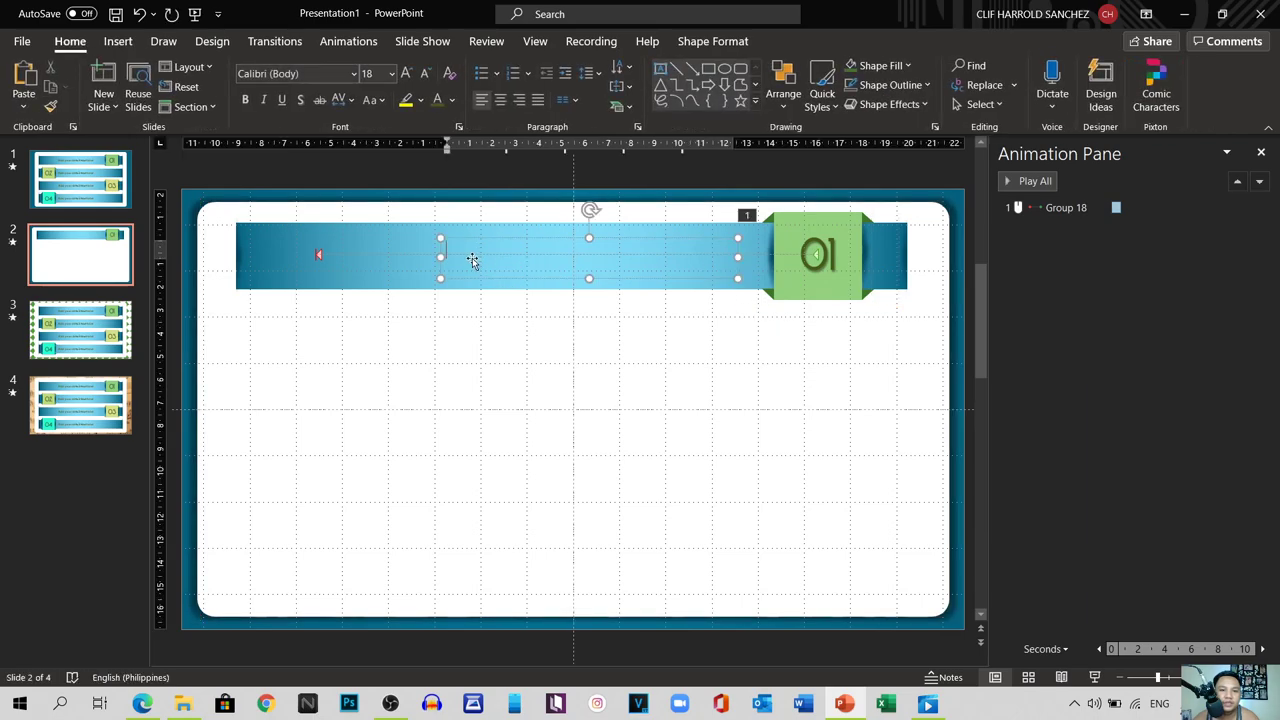
{"action": "type", "text": "Add your detail text here"}
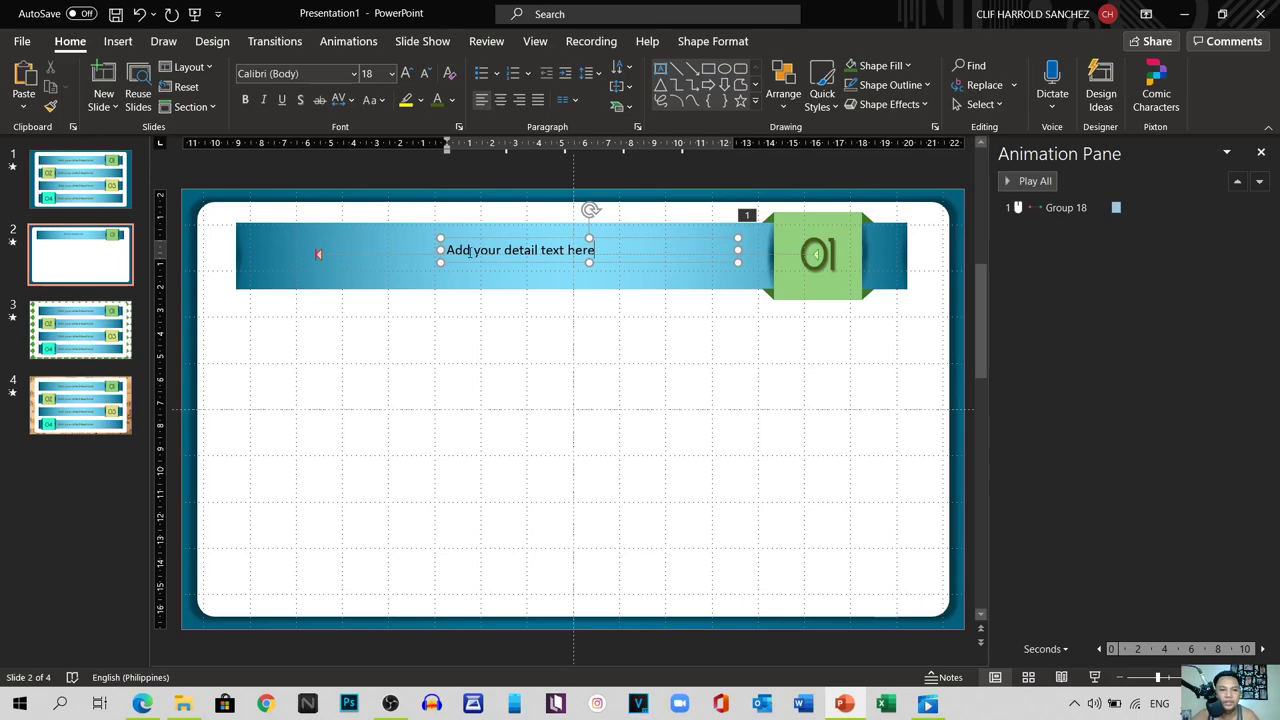
{"action": "key", "text": "ctrl+a"}
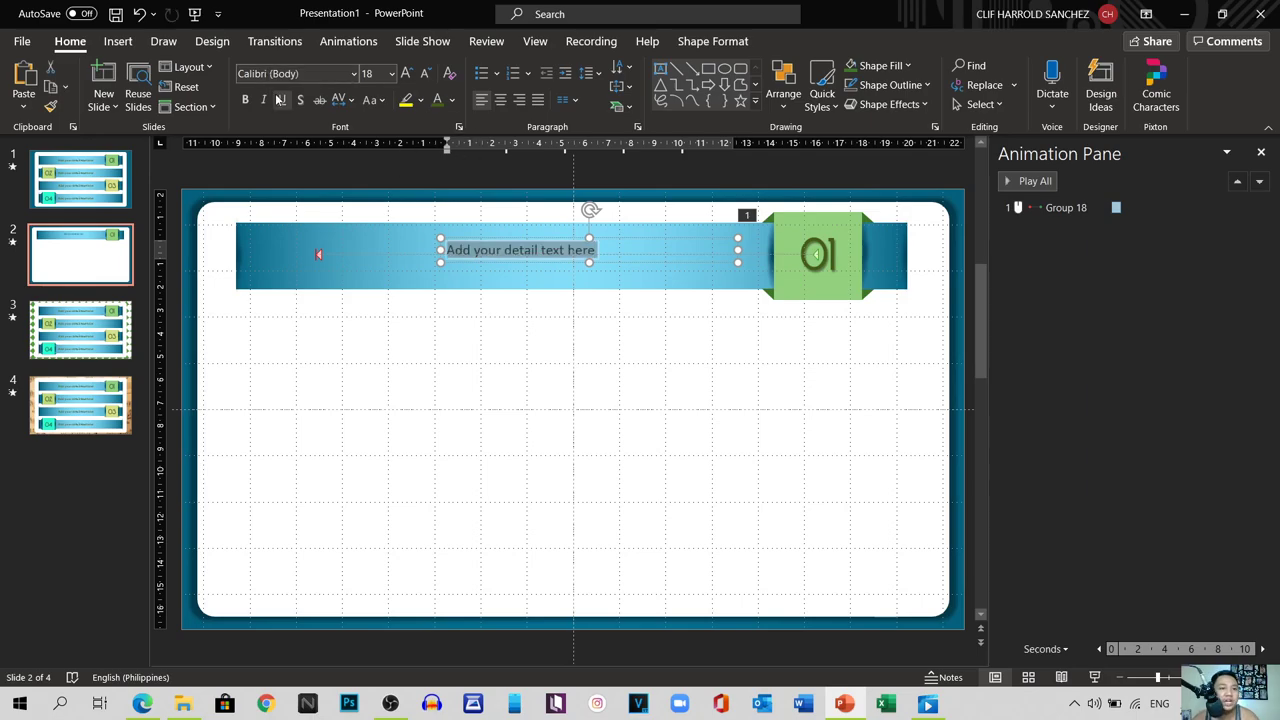
Step: Format the detail text as bold Aharoni at 28 pt
{"action": "left_click", "coordinate": [354, 74]}
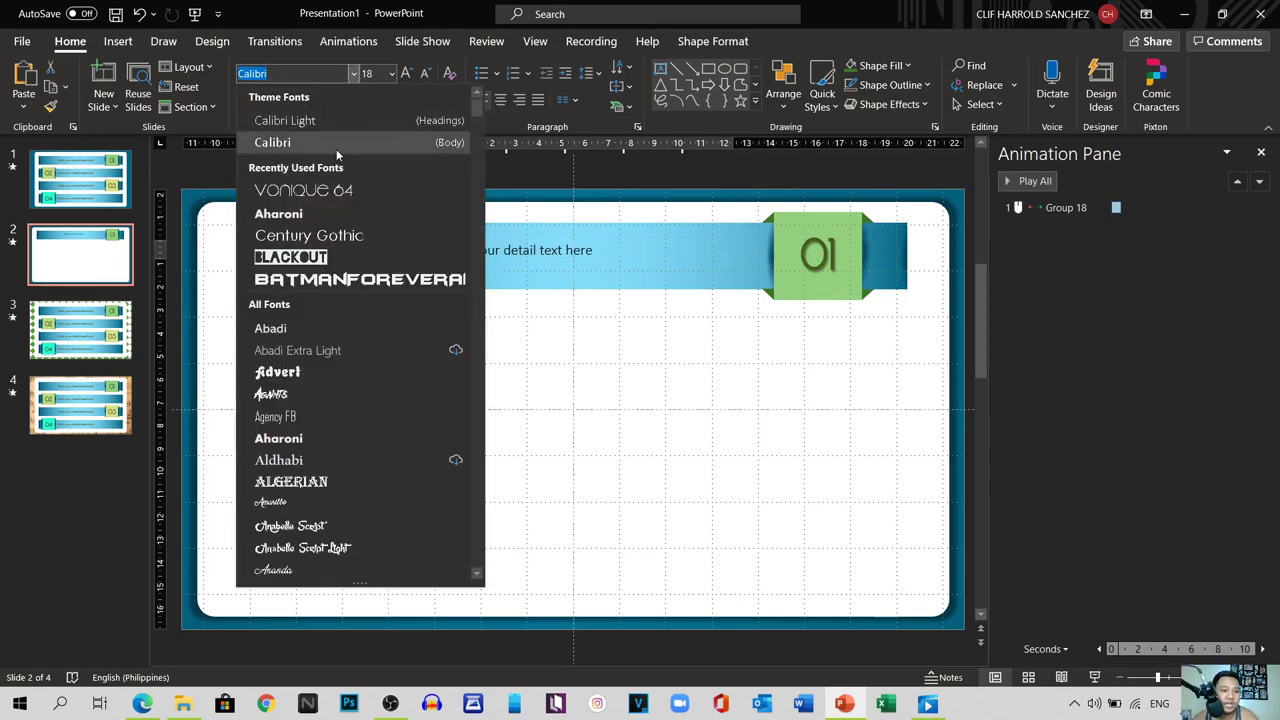
{"action": "left_click", "coordinate": [310, 236]}
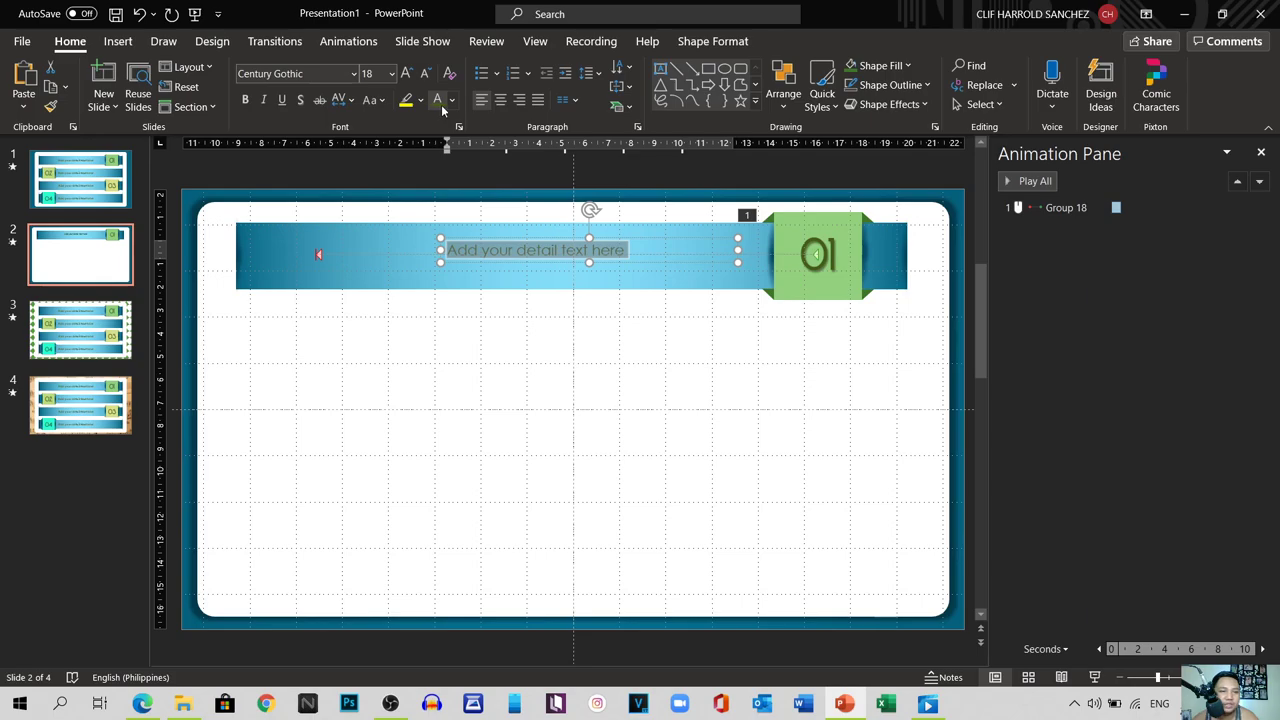
{"action": "left_click", "coordinate": [247, 101]}
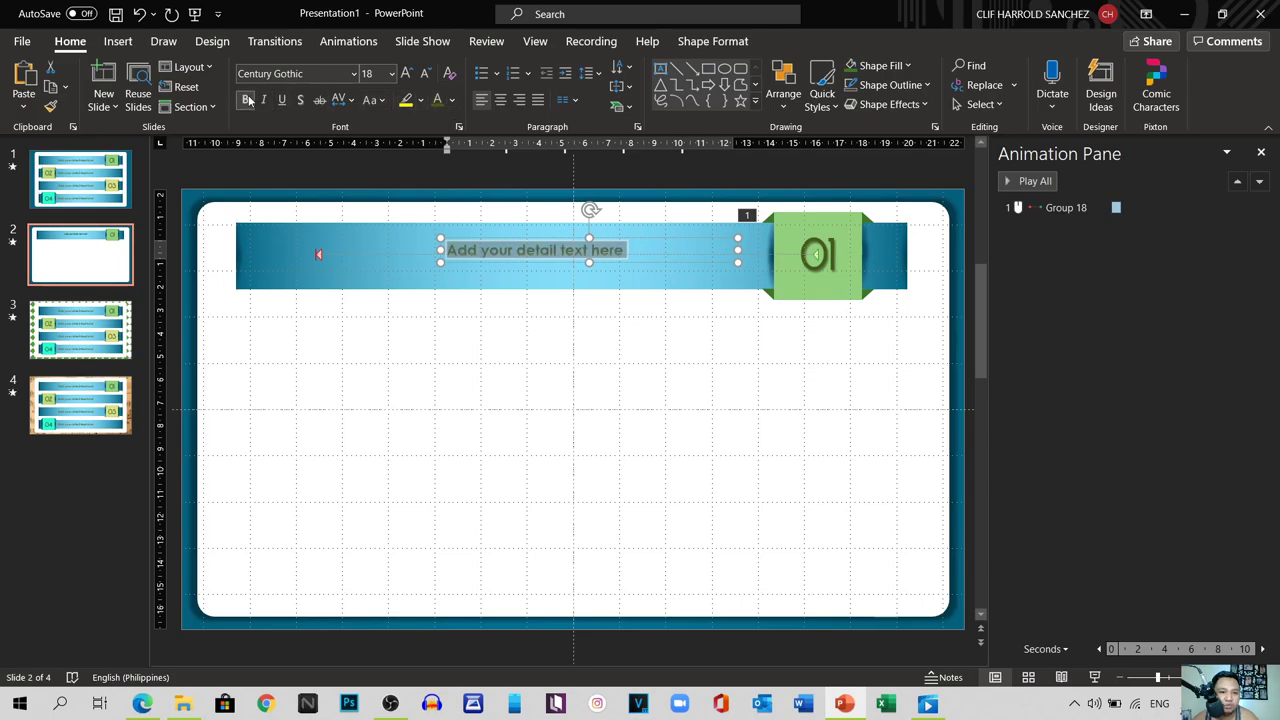
{"action": "left_click", "coordinate": [353, 73]}
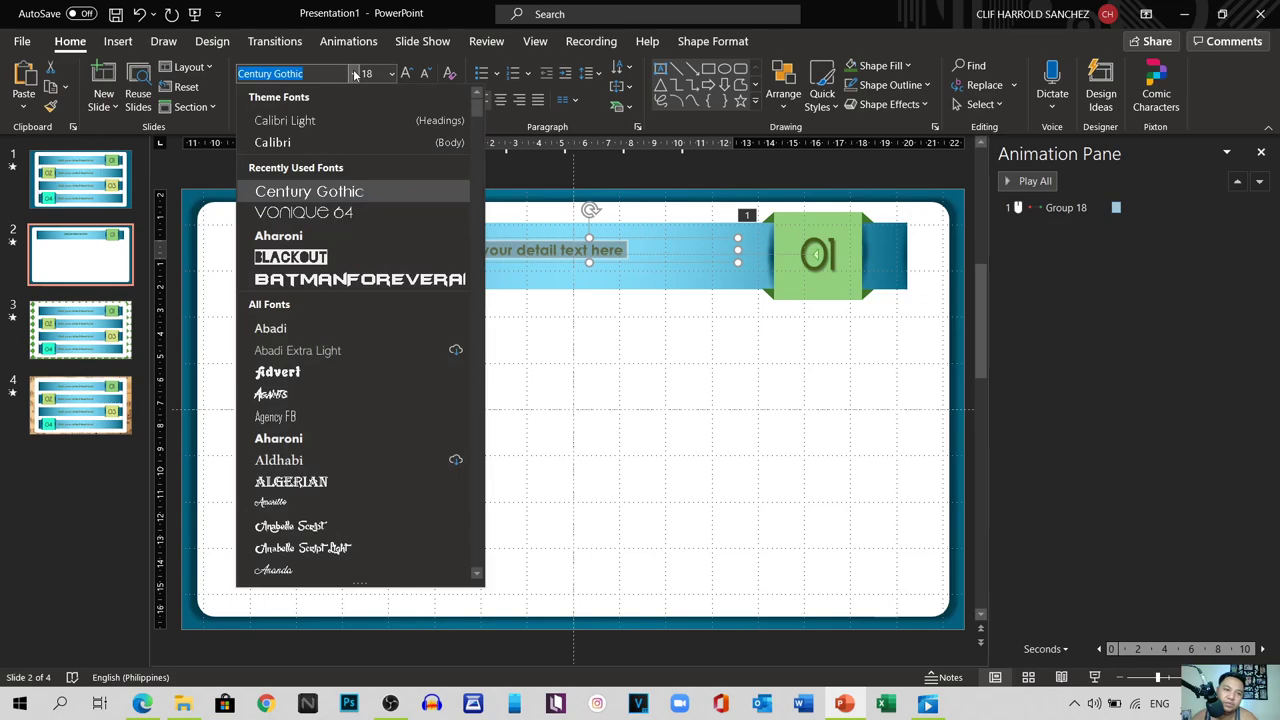
{"action": "left_click", "coordinate": [314, 234]}
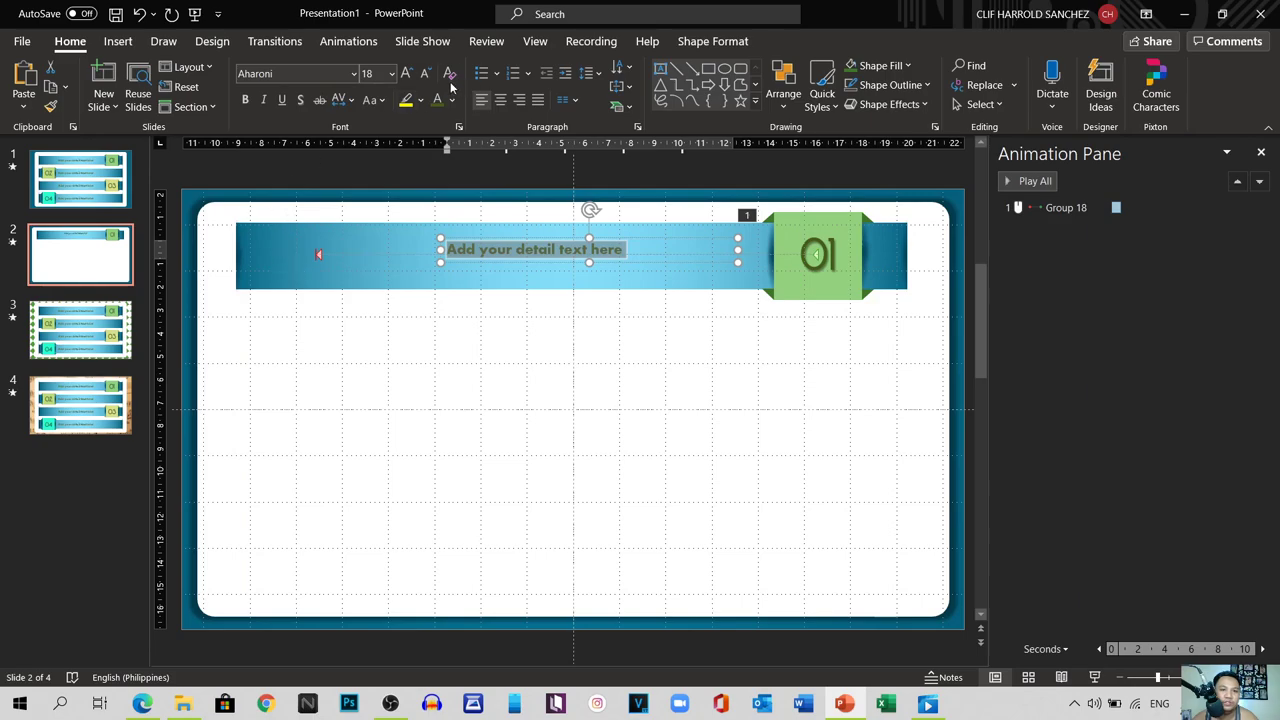
{"action": "left_click", "coordinate": [407, 75]}
{"action": "left_click", "coordinate": [407, 75]}
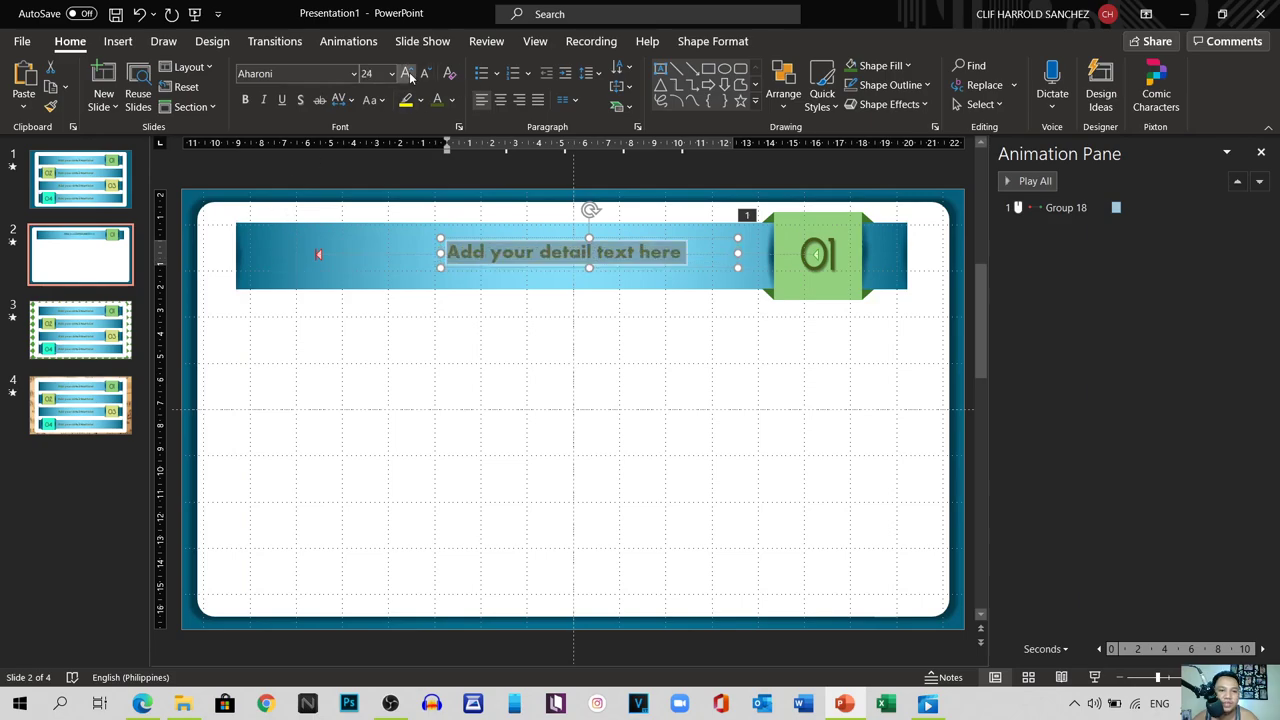
{"action": "left_click", "coordinate": [407, 75]}
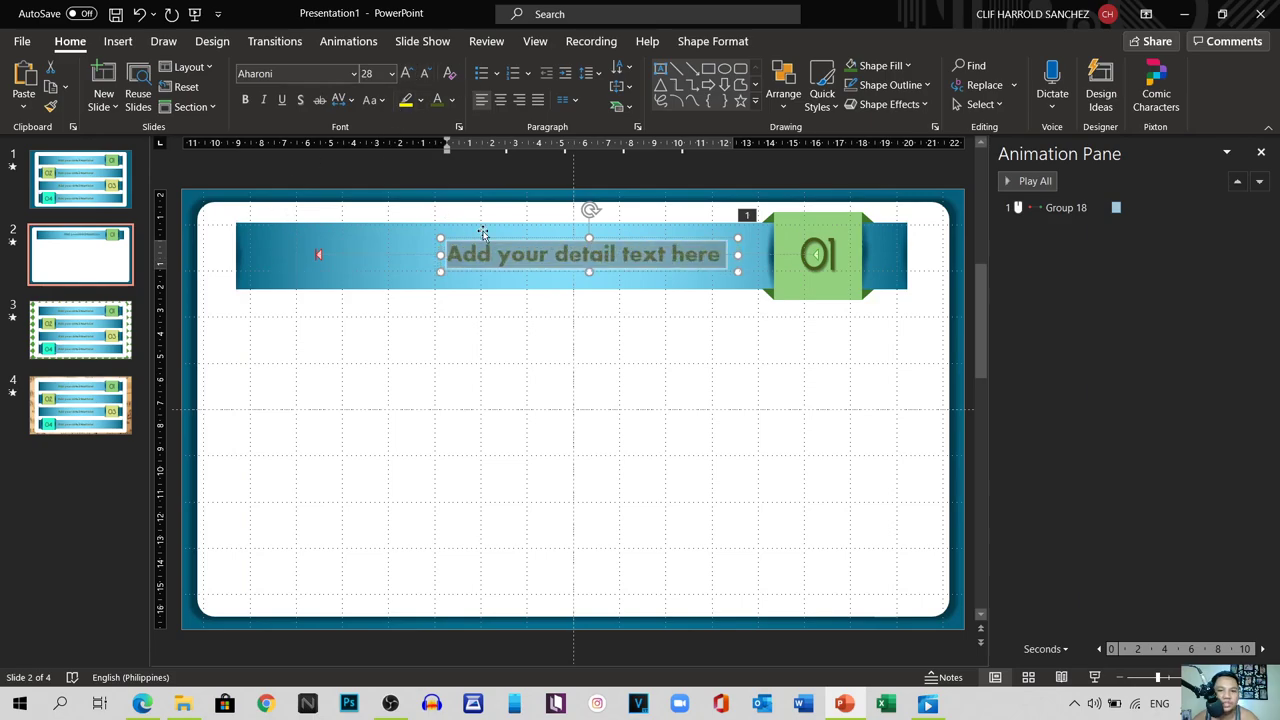
Step: Shift the text box along the banner beside the 01 badge and preview the banner animation
{"action": "left_click_drag", "start_coordinate": [498, 240], "coordinate": [400, 249]}
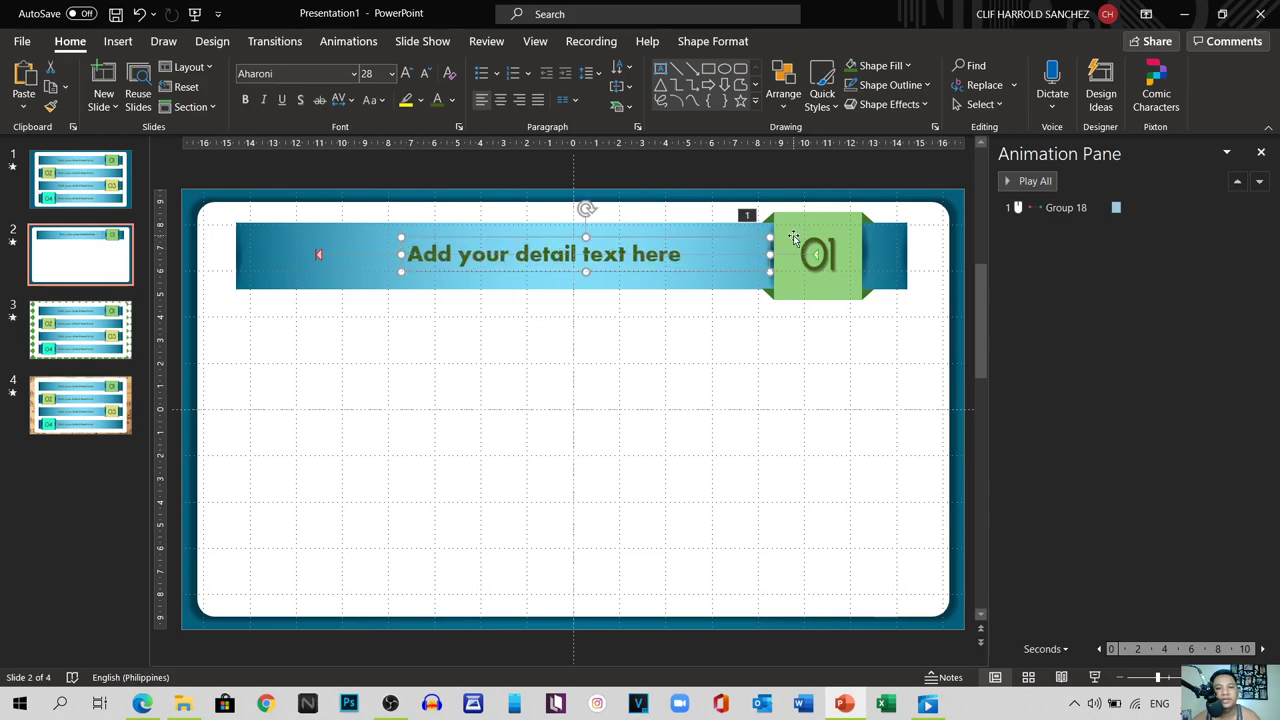
{"action": "left_click", "coordinate": [1021, 182]}
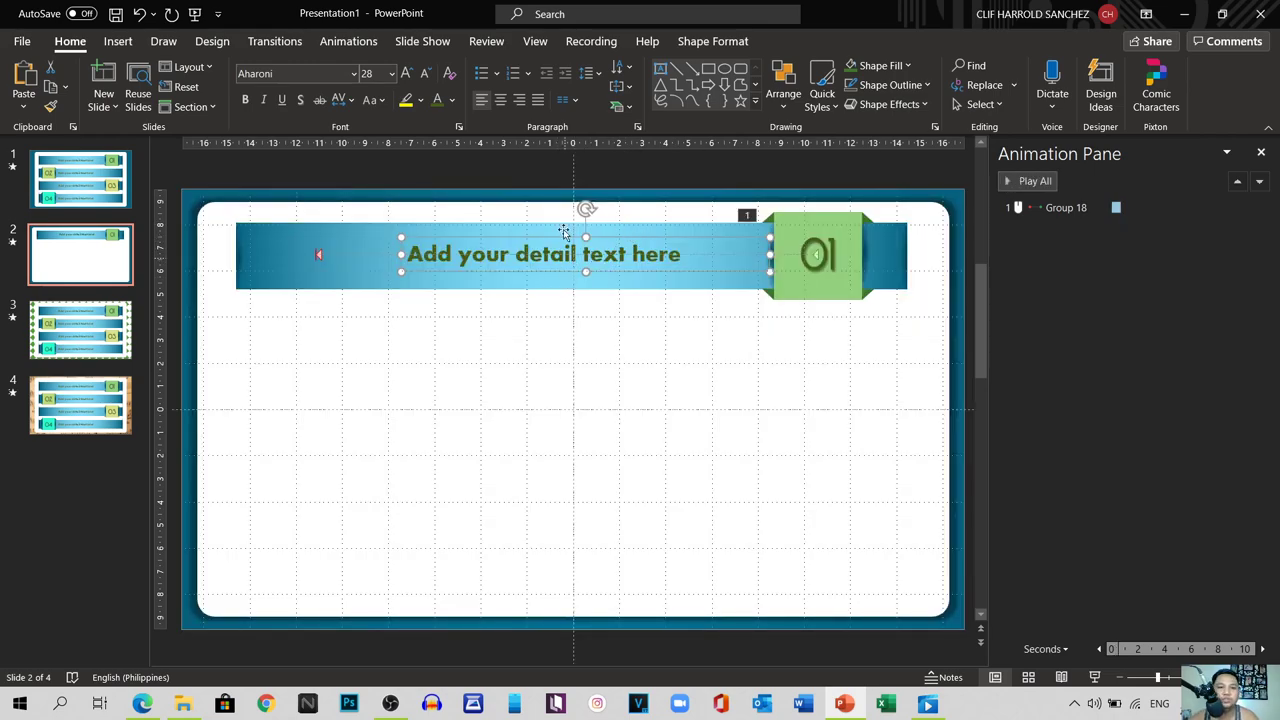
{"action": "left_click", "coordinate": [340, 43]}
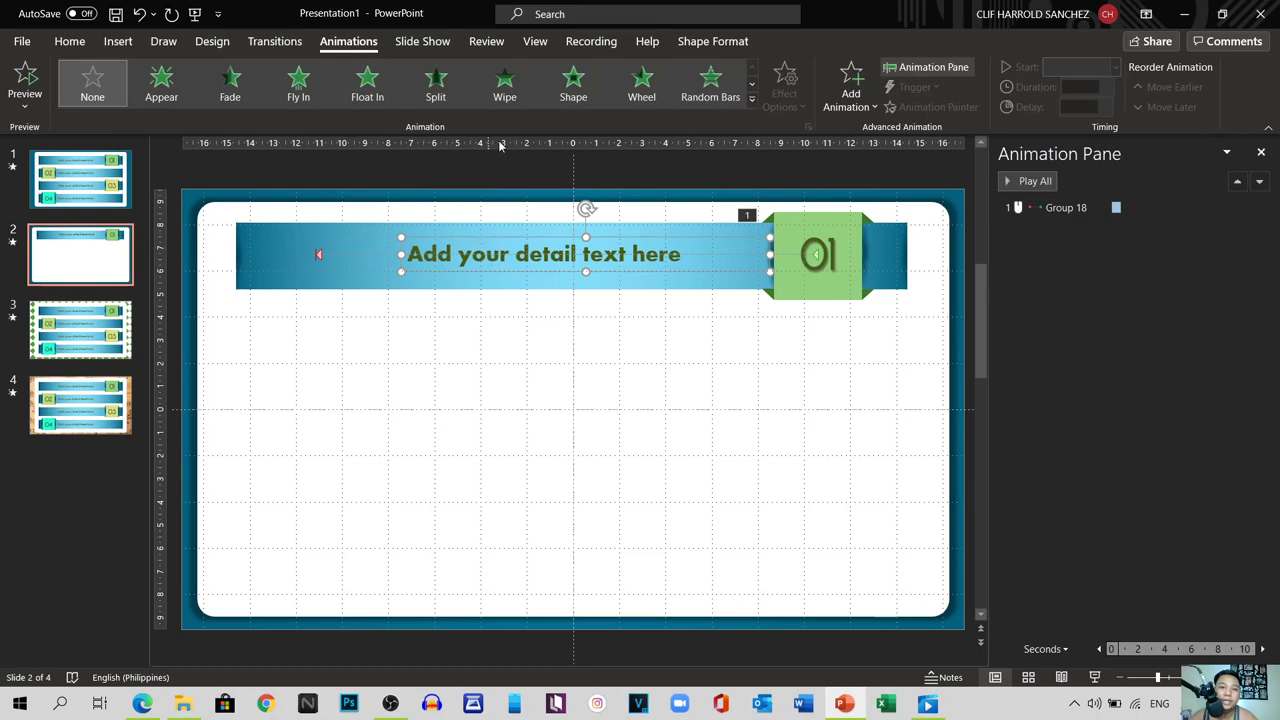
Step: Apply a Wipe animation from the right to the detail text box
{"action": "left_click", "coordinate": [507, 86]}
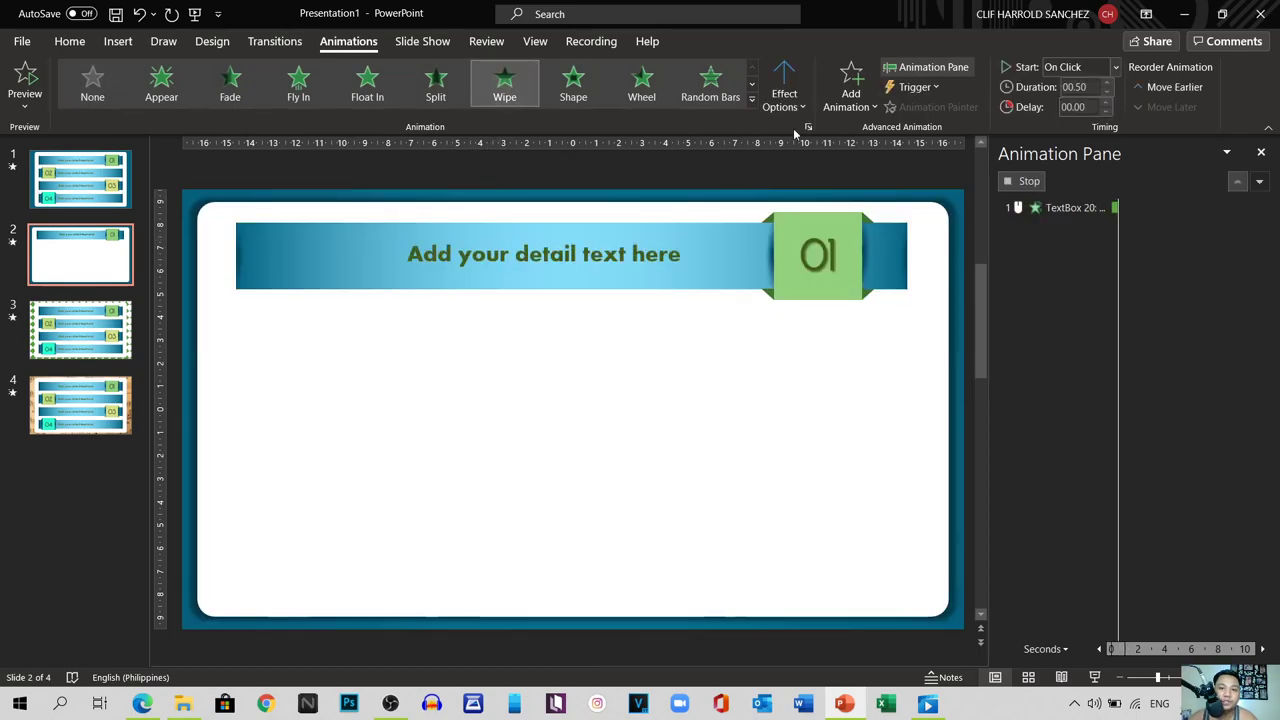
{"action": "left_click", "coordinate": [785, 100]}
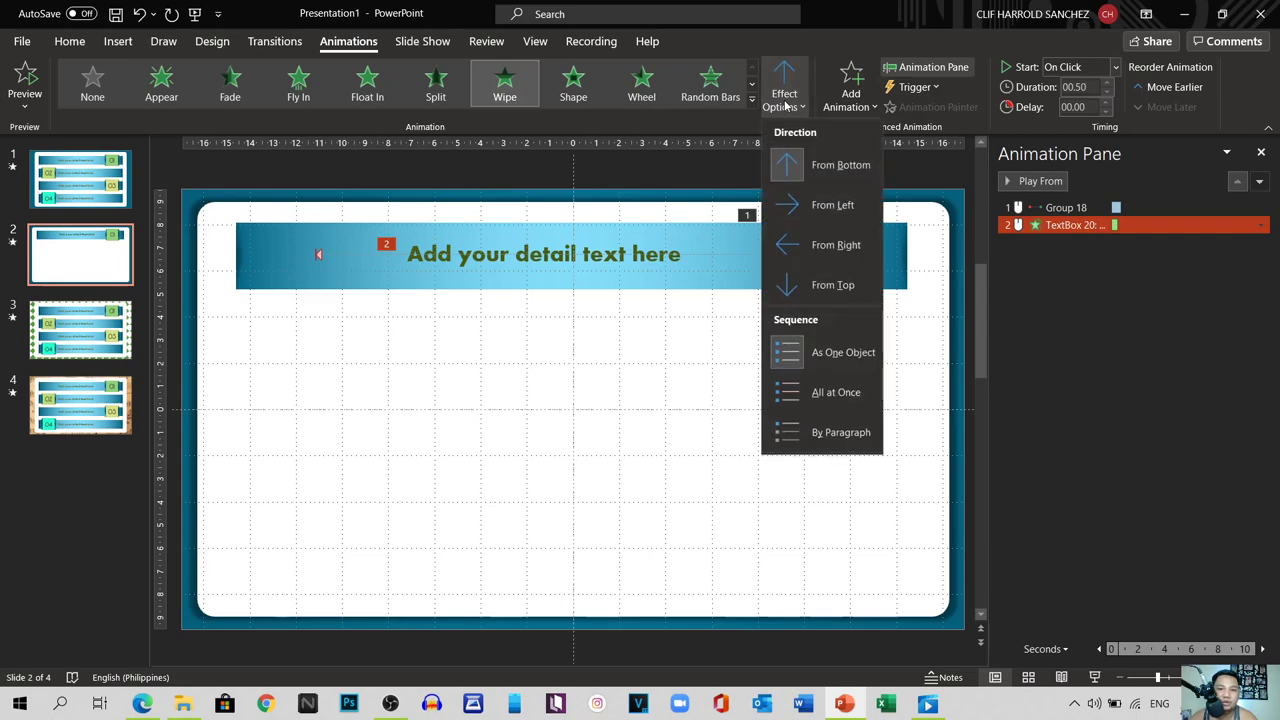
{"action": "left_click", "coordinate": [796, 252]}
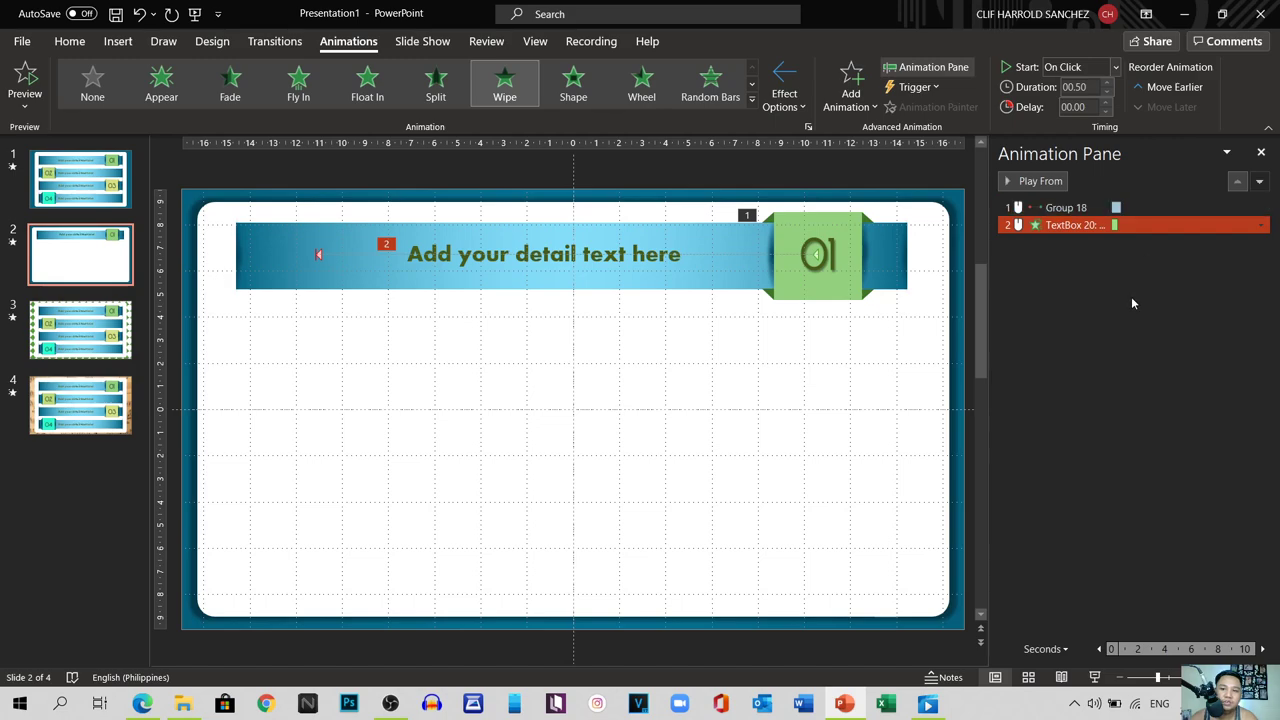
Step: Set the text's Wipe to start With Previous, preview the animations, and view slide 1
{"action": "left_click", "coordinate": [1261, 225]}
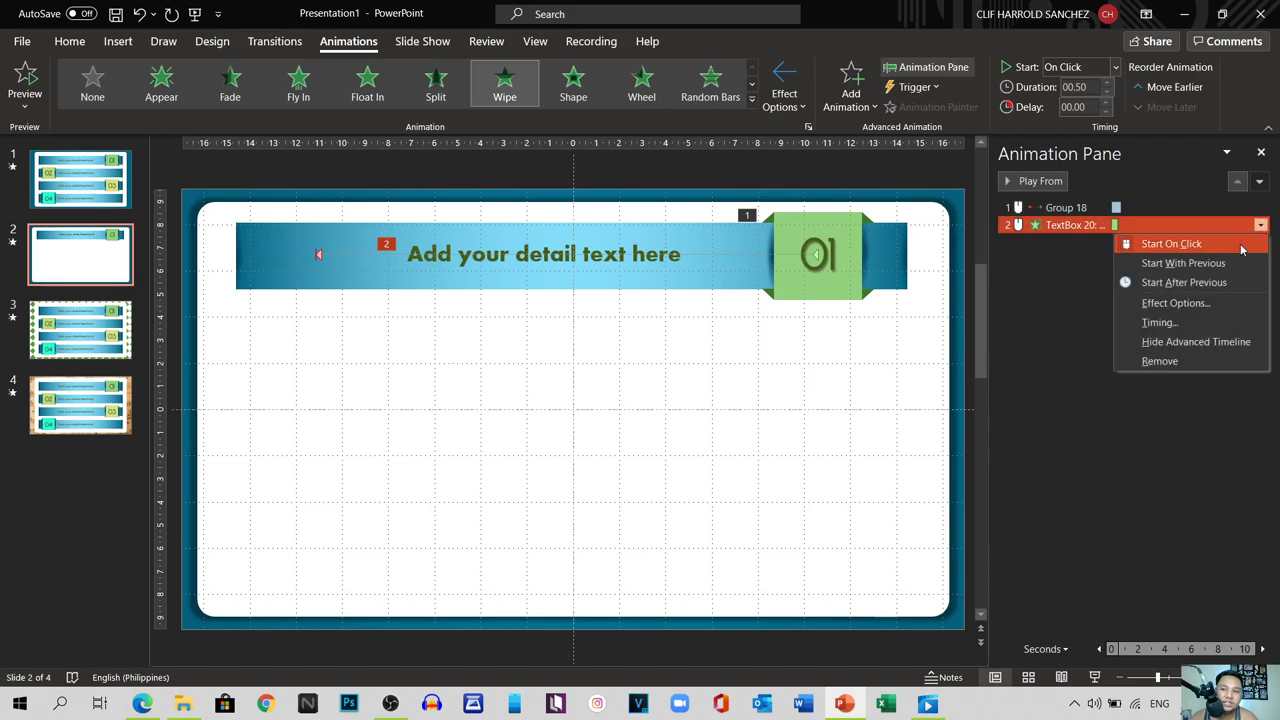
{"action": "left_click", "coordinate": [1190, 264]}
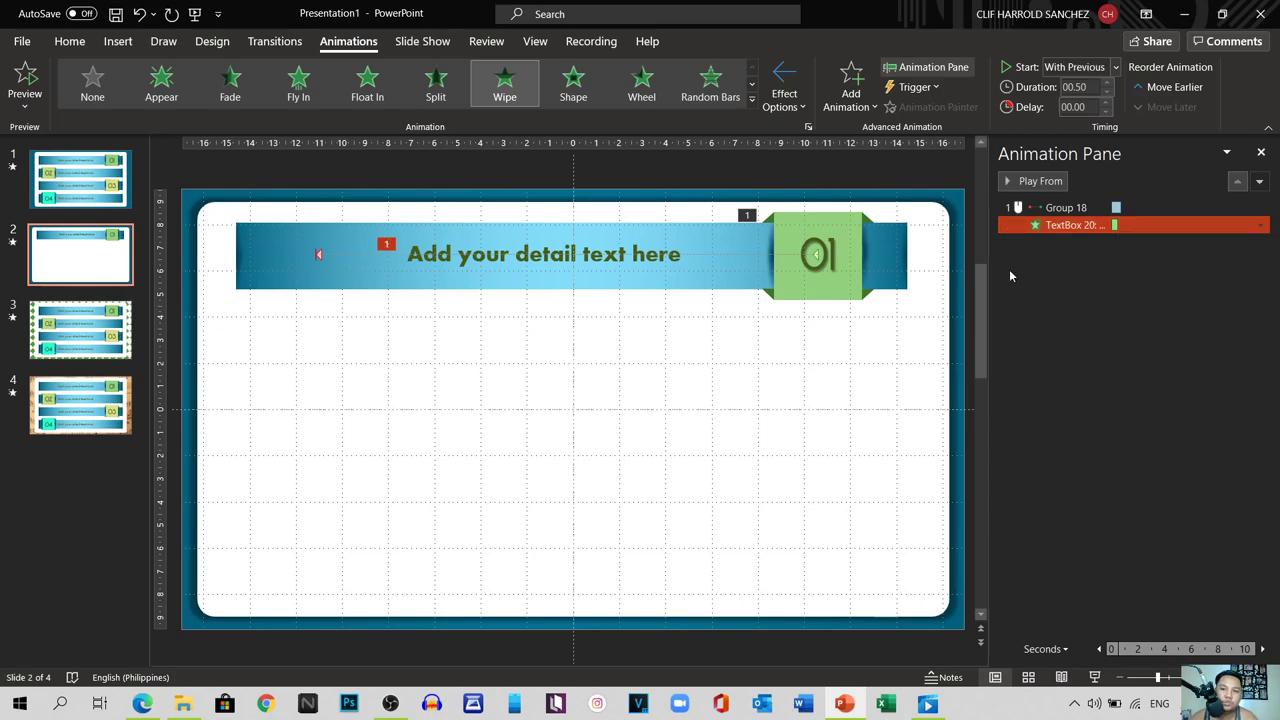
{"action": "left_click", "coordinate": [1035, 182]}
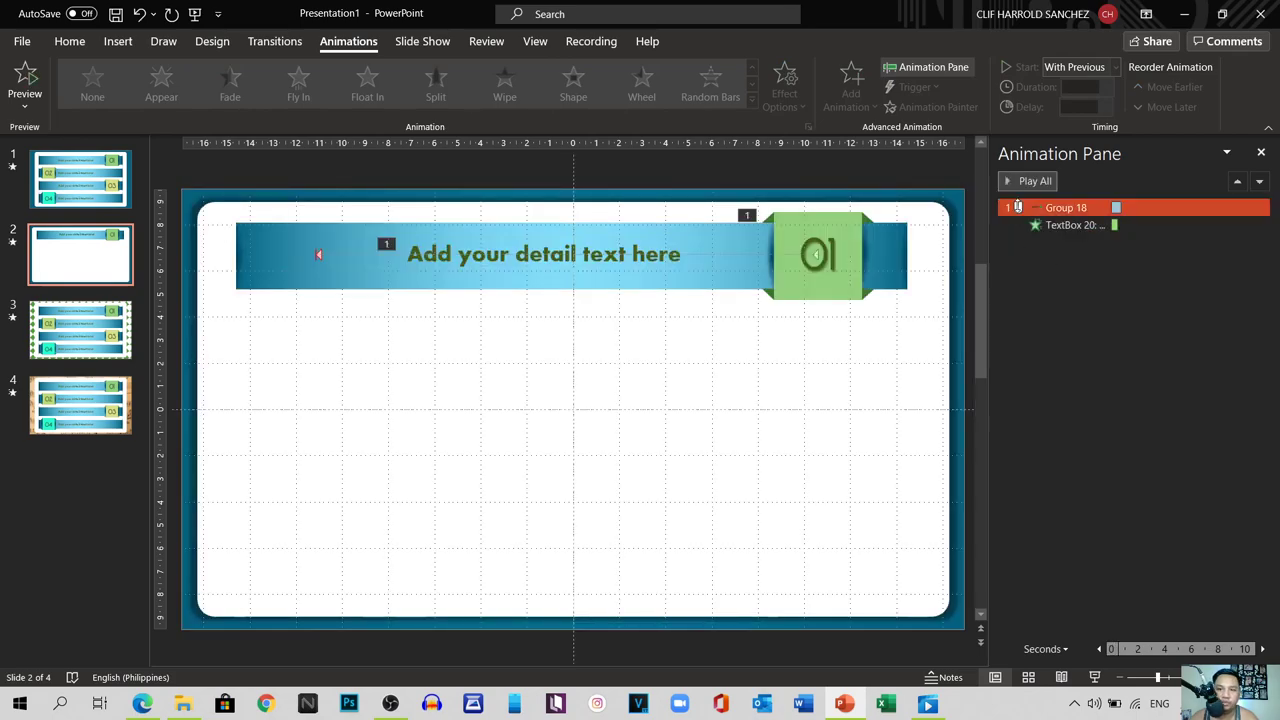
{"action": "left_click", "coordinate": [1030, 182]}
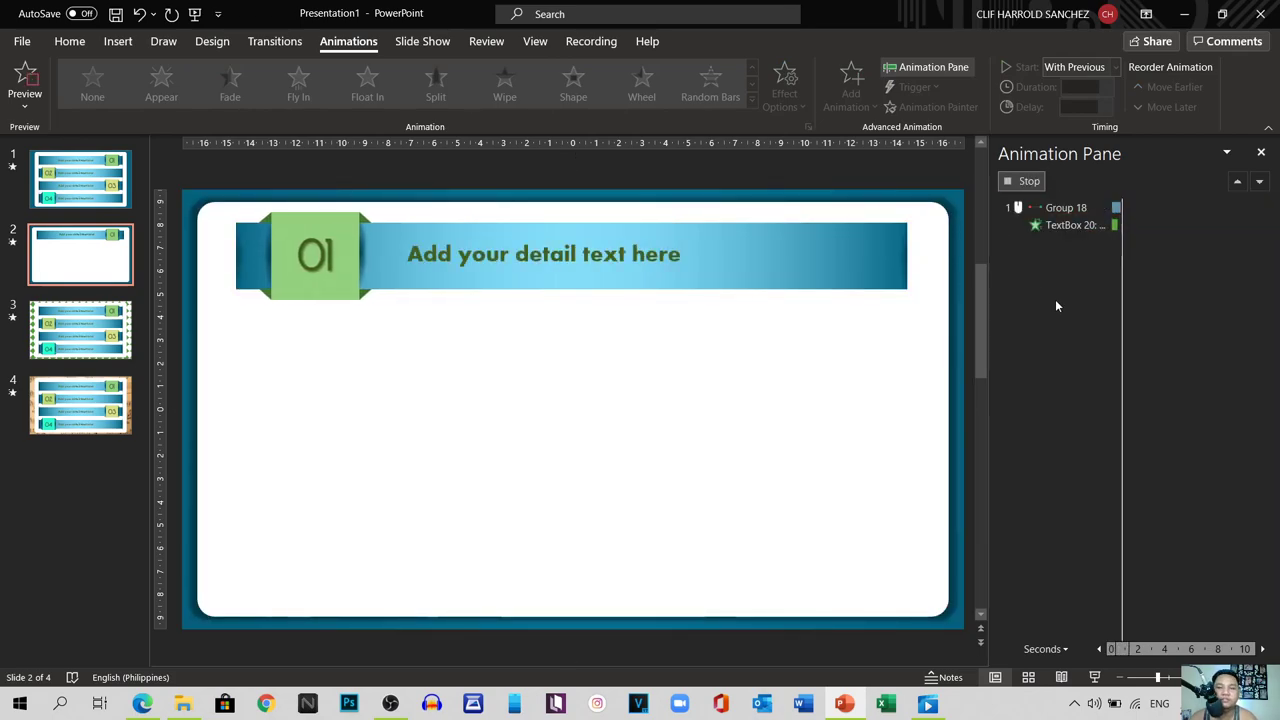
{"action": "left_click", "coordinate": [93, 193]}
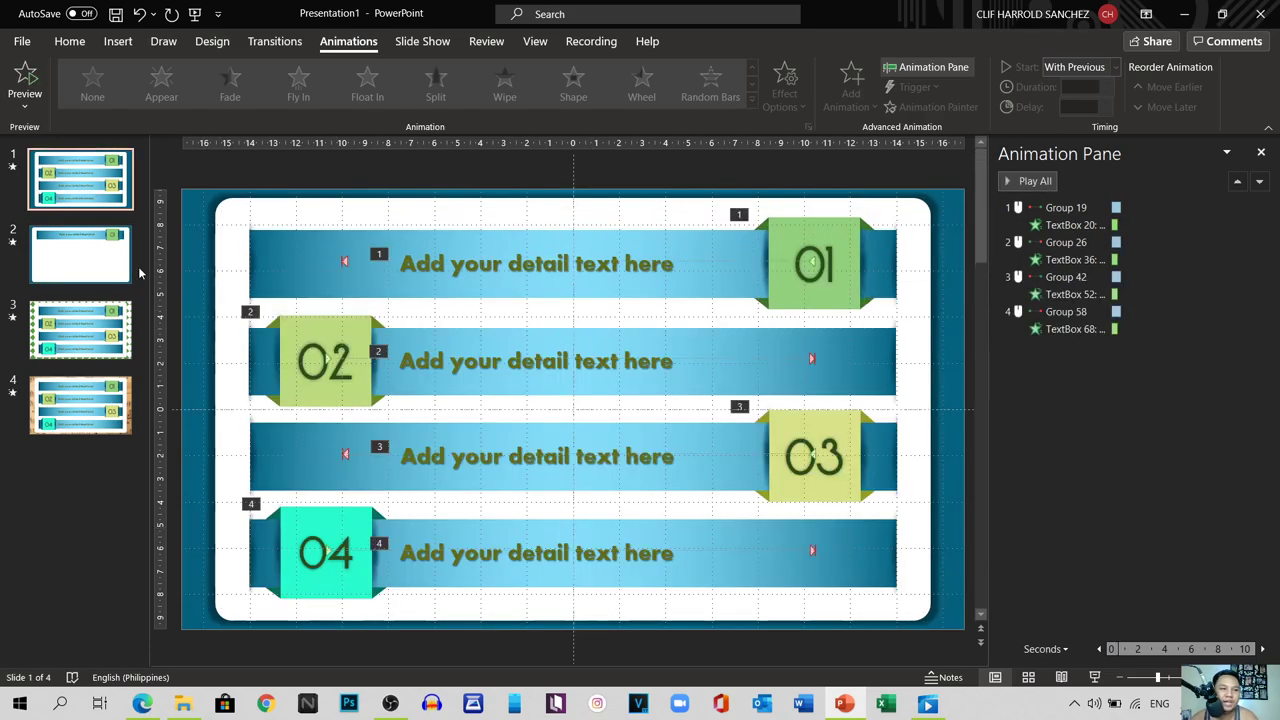
Step: Duplicate the banner and its badge with Ctrl+D and move the copy down as a second row
{"action": "left_click", "coordinate": [90, 263]}
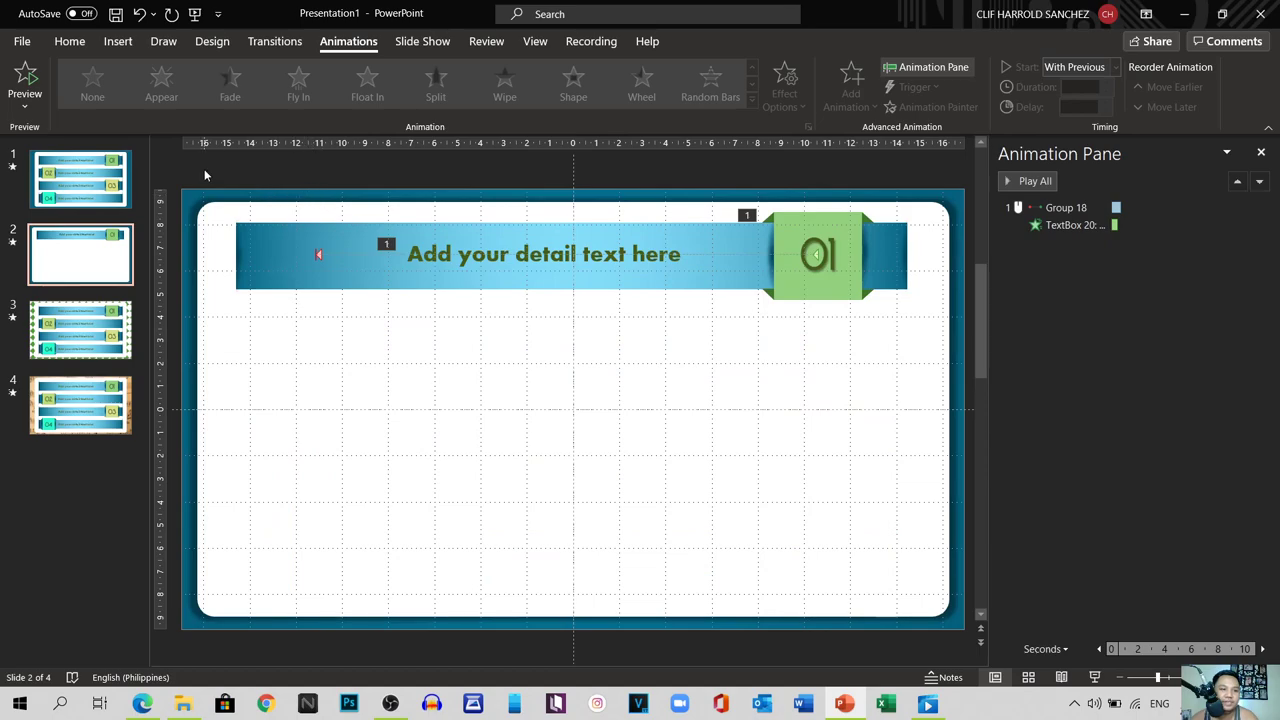
{"action": "left_click", "coordinate": [211, 168]}
{"action": "left_click_drag", "start_coordinate": [212, 168], "coordinate": [940, 366]}
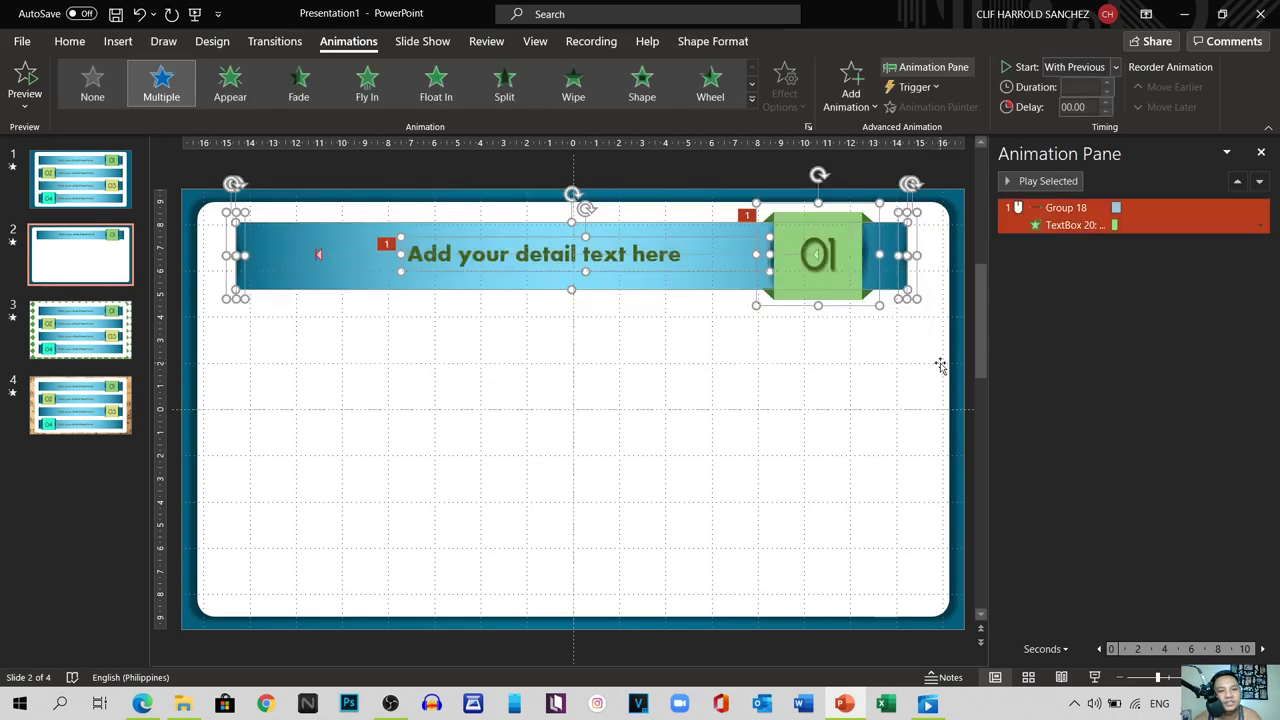
{"action": "key", "text": "ctrl+d"}
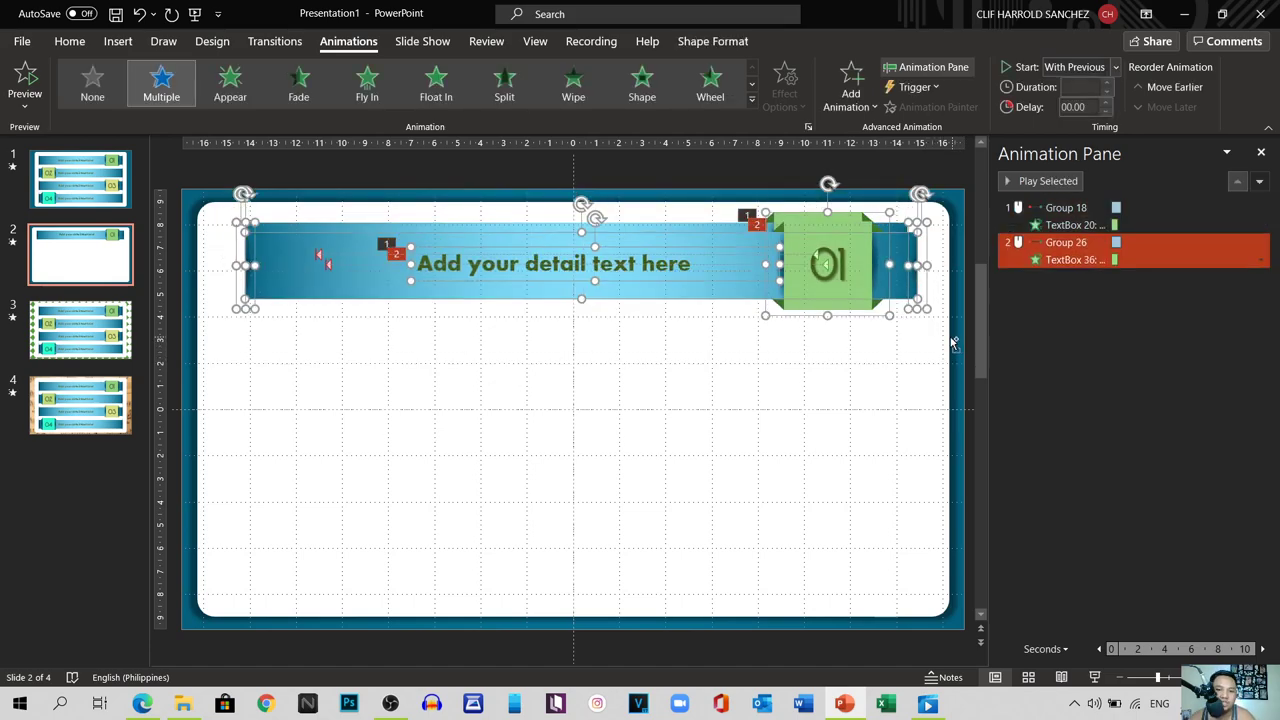
{"action": "left_click_drag", "start_coordinate": [442, 245], "coordinate": [441, 323]}
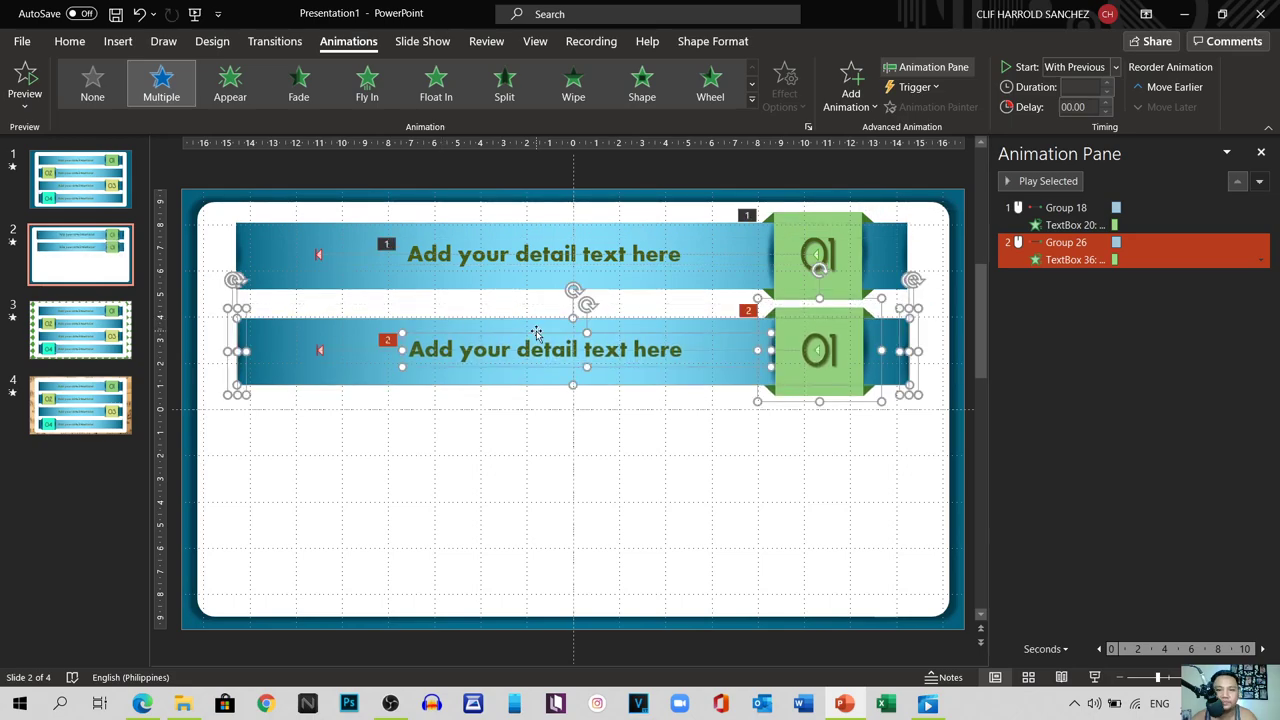
{"action": "left_click", "coordinate": [570, 442]}
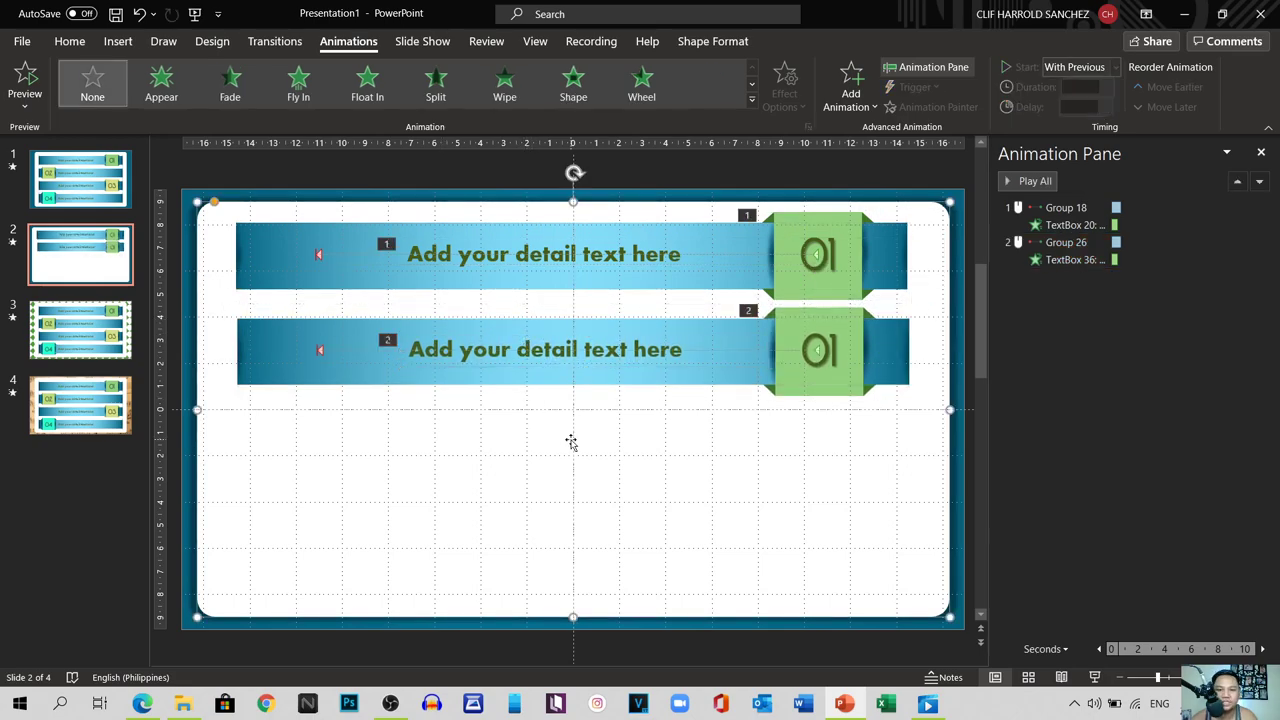
Step: Move the second row's 01 badge to the left end of its banner
{"action": "left_click", "coordinate": [792, 370]}
{"action": "left_click_drag", "start_coordinate": [783, 381], "coordinate": [782, 381]}
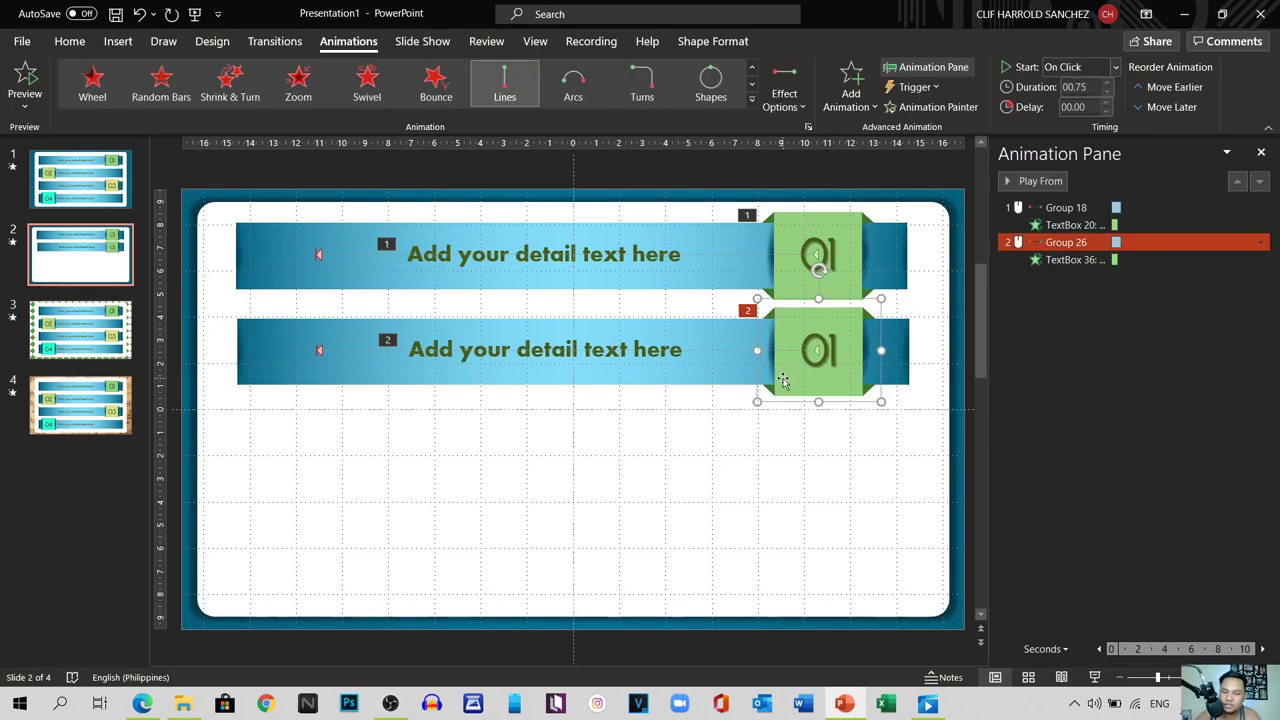
{"action": "key", "text": "Left"}
{"action": "key", "text": "Left"}
{"action": "key", "text": "Left"}
{"action": "key", "text": "Left"}
{"action": "key", "text": "Left"}
{"action": "key", "text": "Left"}
{"action": "key", "text": "Left"}
{"action": "key", "text": "Left"}
{"action": "key", "text": "Left"}
{"action": "key", "text": "Left"}
{"action": "key", "text": "Left"}
{"action": "key", "text": "Left"}
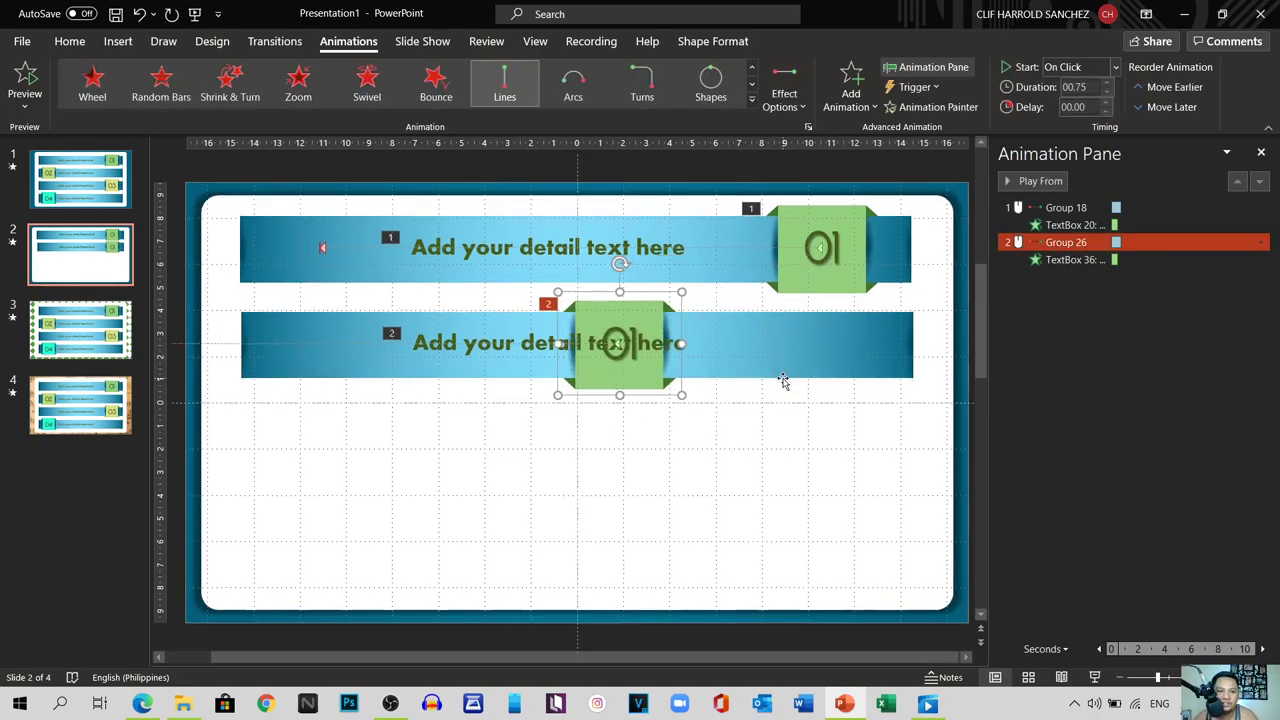
{"action": "key", "text": "Left"}
{"action": "key", "text": "Left"}
{"action": "key", "text": "Left"}
{"action": "key", "text": "Left"}
{"action": "key", "text": "Left"}
{"action": "key", "text": "Left"}
{"action": "key", "text": "Left"}
{"action": "key", "text": "Left"}
{"action": "key", "text": "Left"}
{"action": "key", "text": "Left"}
{"action": "key", "text": "Left"}
{"action": "key", "text": "Left"}
{"action": "key", "text": "Left"}
{"action": "key", "text": "Left"}
{"action": "key", "text": "Left"}
{"action": "key", "text": "Left"}
{"action": "key", "text": "Left"}
{"action": "key", "text": "Left"}
{"action": "key", "text": "Left"}
{"action": "key", "text": "Left"}
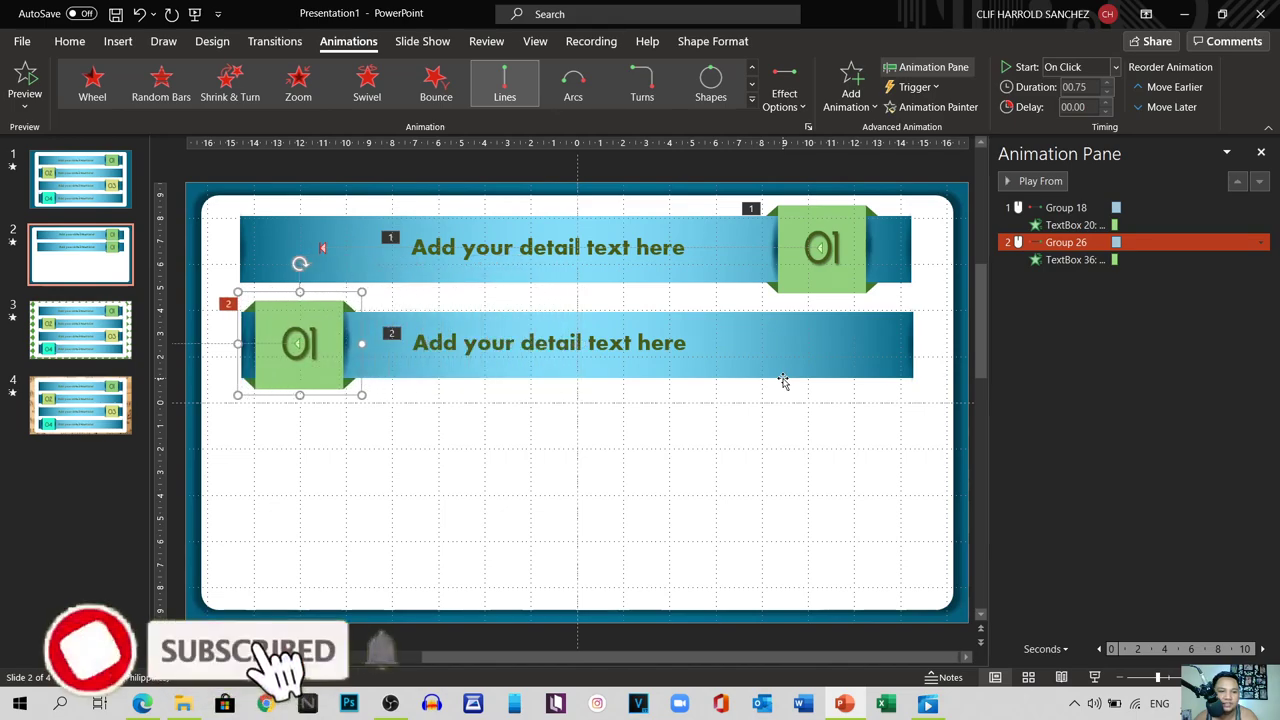
{"action": "key", "text": "Right"}
{"action": "key", "text": "Right"}
{"action": "key", "text": "Left"}
{"action": "key", "text": "Left"}
{"action": "key", "text": "Right"}
{"action": "key", "text": "Right"}
{"action": "key", "text": "Right"}
{"action": "key", "text": "Right"}
{"action": "key", "text": "Right"}
{"action": "key", "text": "Right"}
{"action": "key", "text": "Right"}
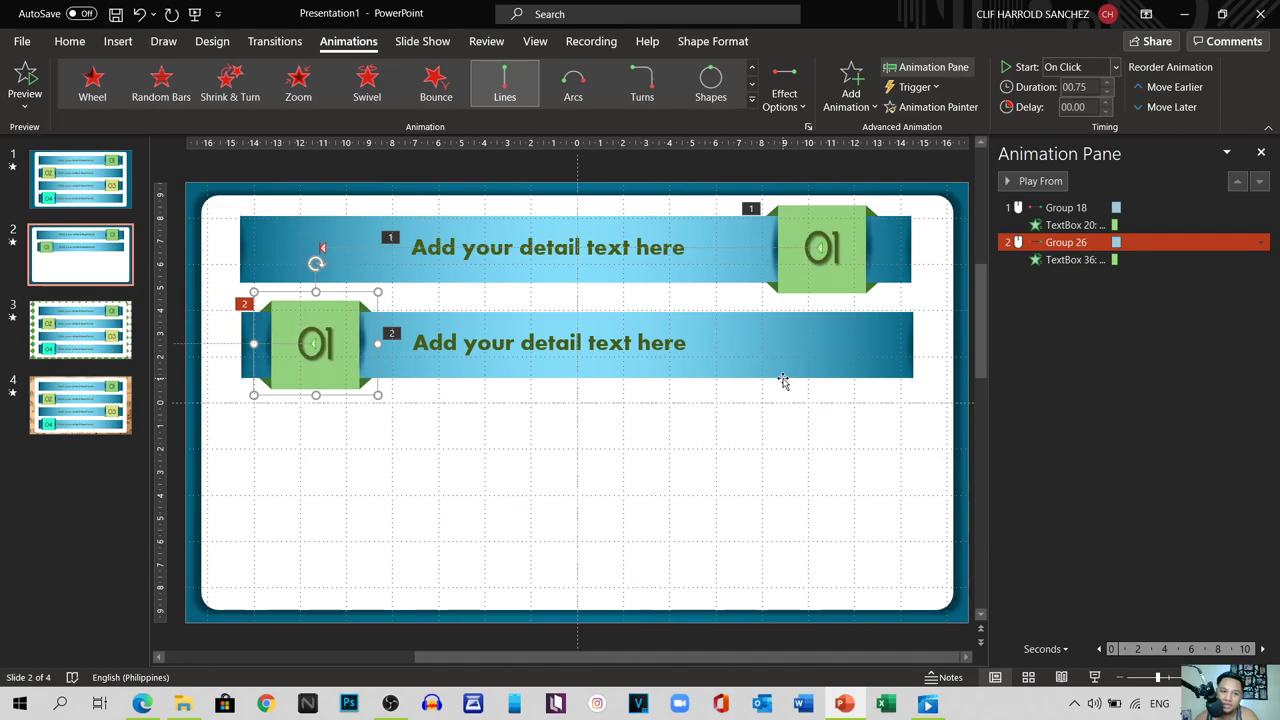
{"action": "key", "text": "Right"}
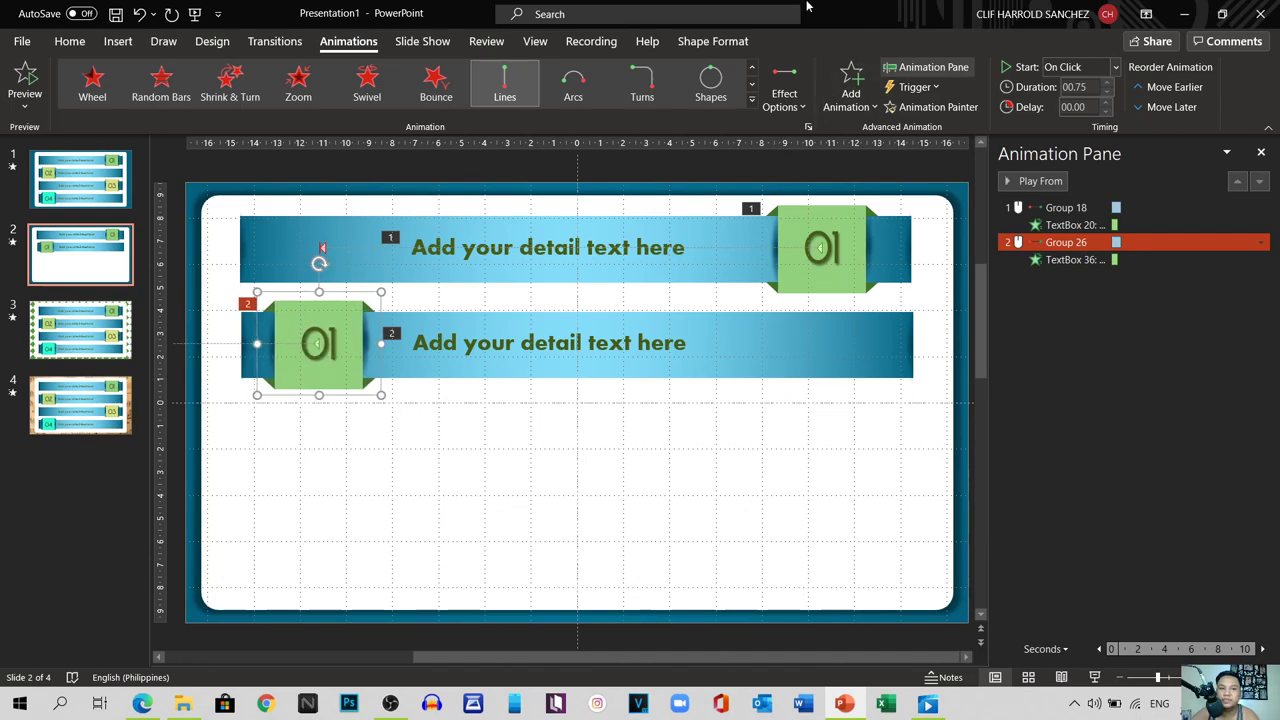
Step: Enlarge the badge's green square evenly around its centre
{"action": "left_click", "coordinate": [293, 320]}
{"action": "left_click_drag", "start_coordinate": [286, 315], "coordinate": [274, 300]}
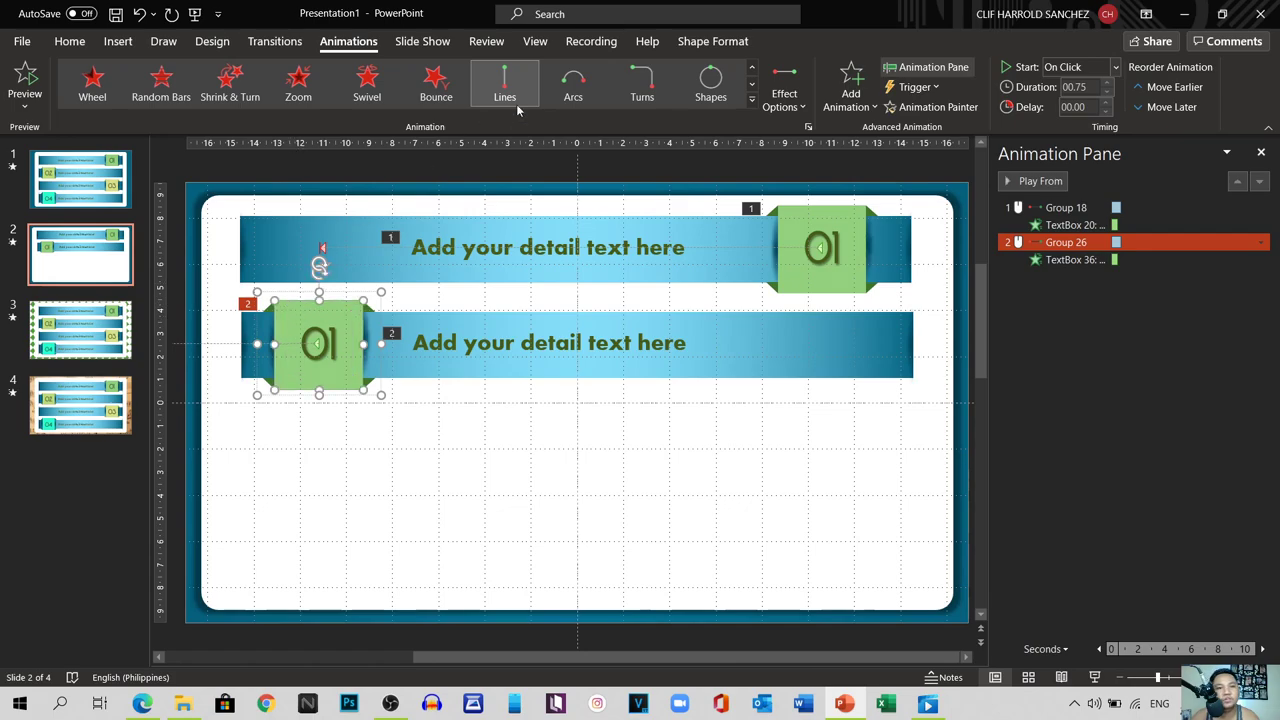
{"action": "left_click", "coordinate": [713, 41]}
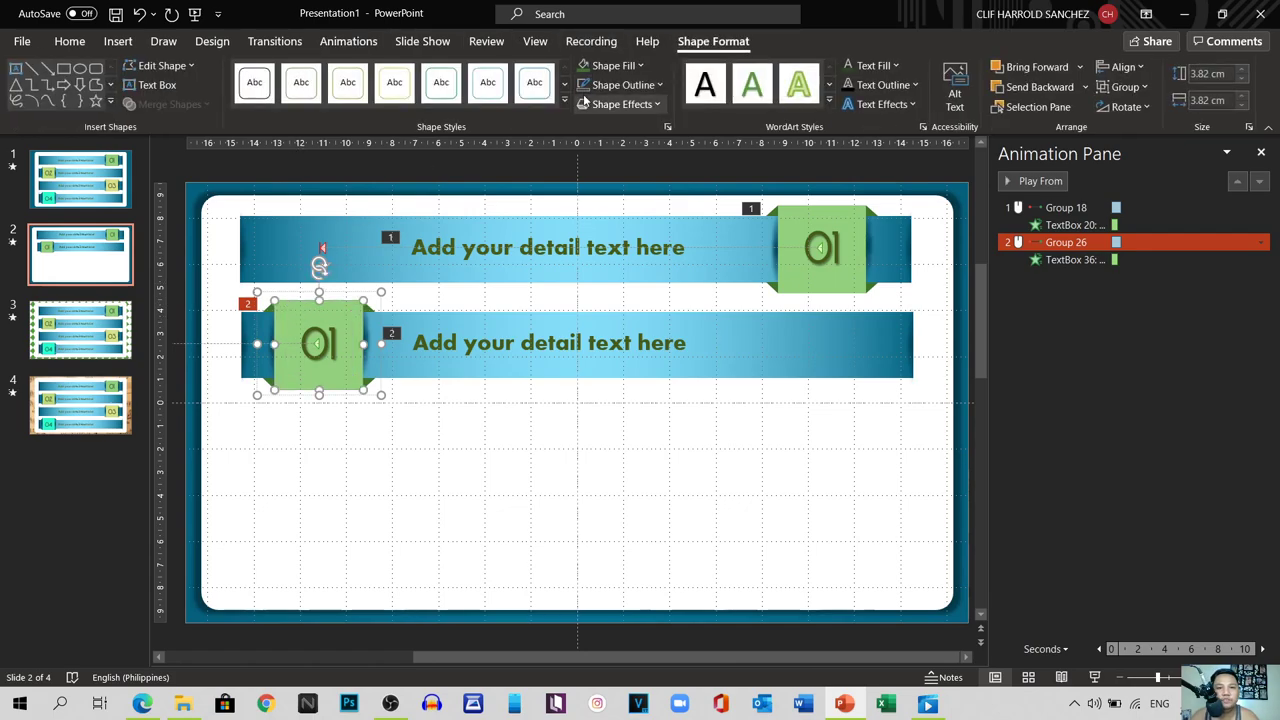
Step: Fill the second badge's square a lighter green and its four corner pieces green
{"action": "left_click", "coordinate": [641, 65]}
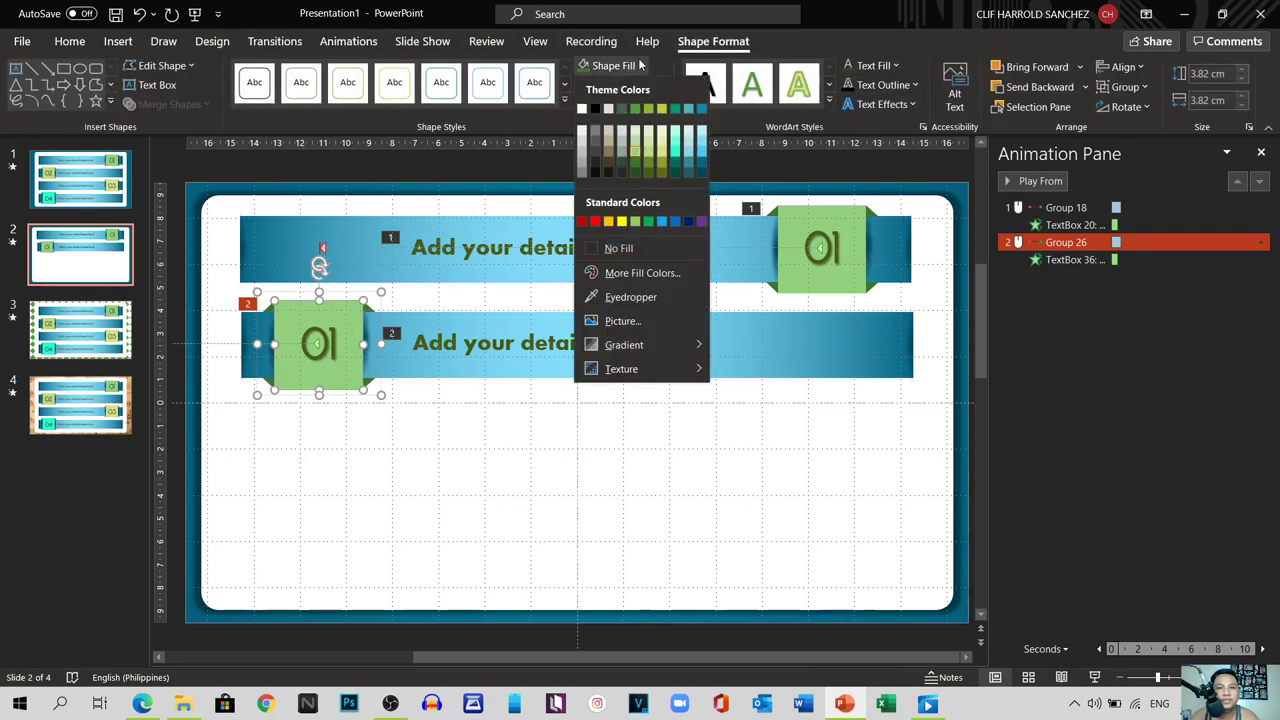
{"action": "left_click", "coordinate": [649, 155]}
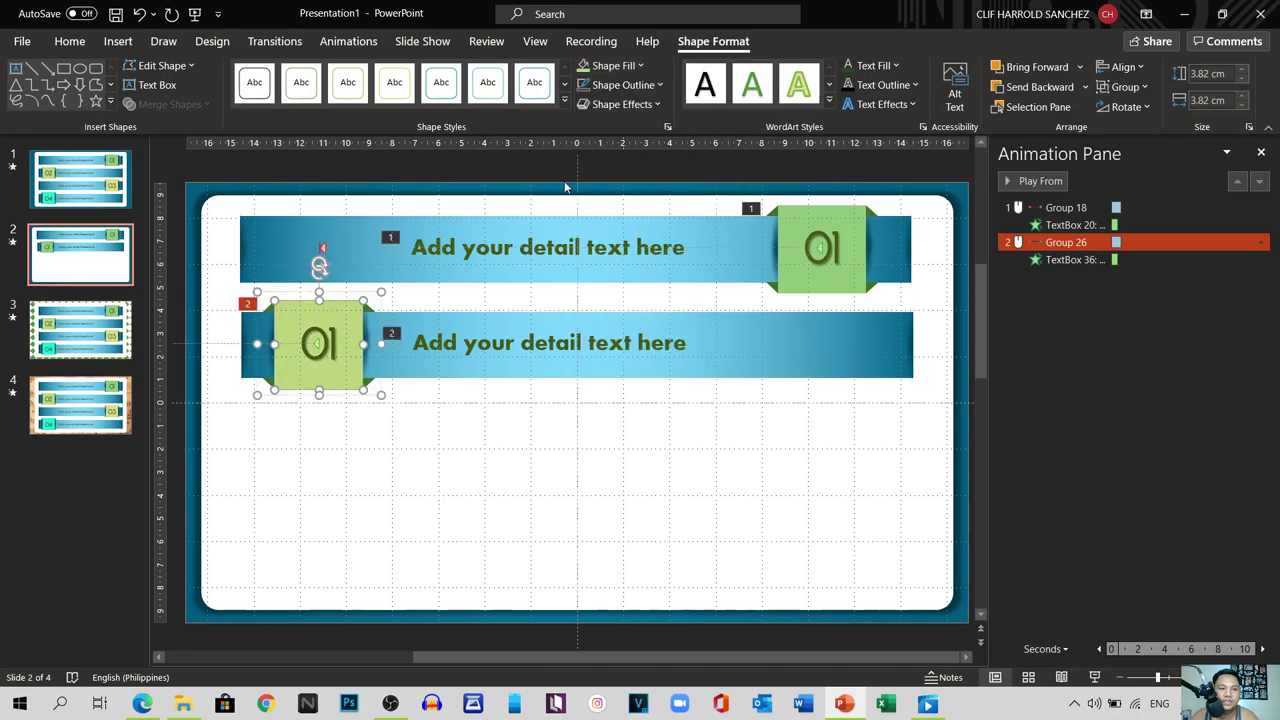
{"action": "left_click", "coordinate": [267, 309]}
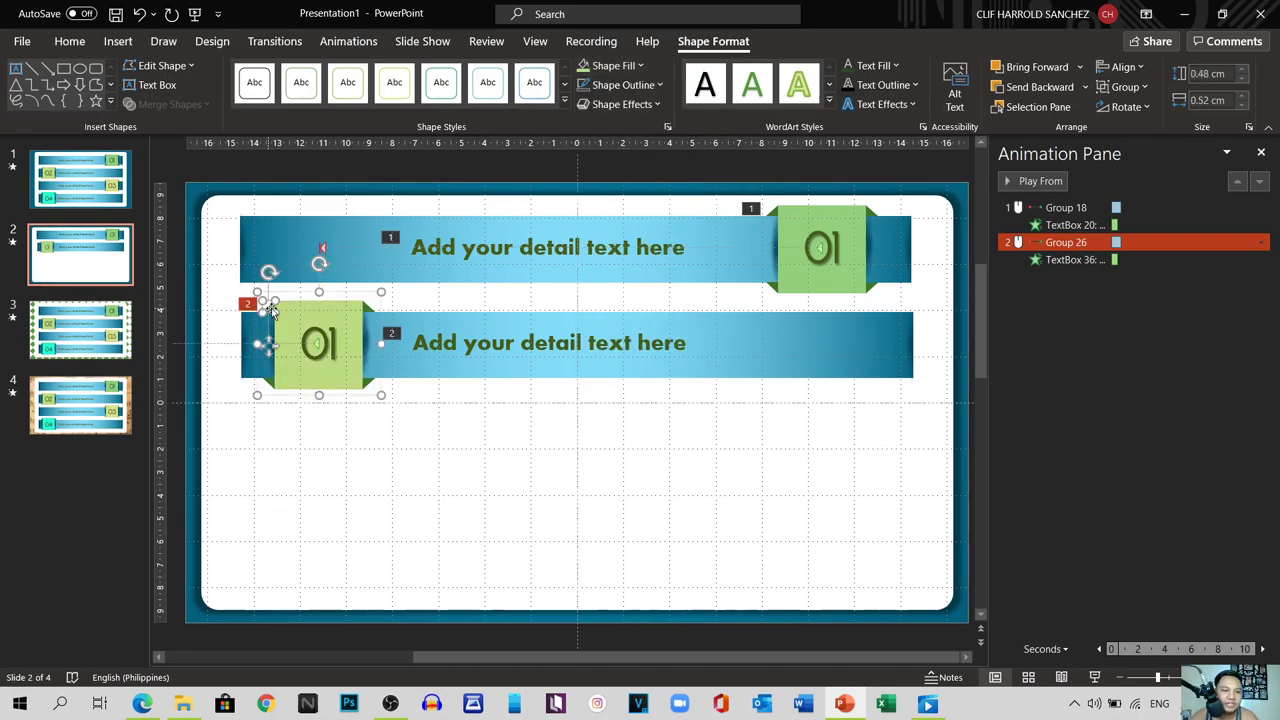
{"action": "left_click", "coordinate": [366, 311], "text": "shift"}
{"action": "left_click", "coordinate": [370, 384], "text": "shift"}
{"action": "left_click", "coordinate": [272, 384], "text": "shift"}
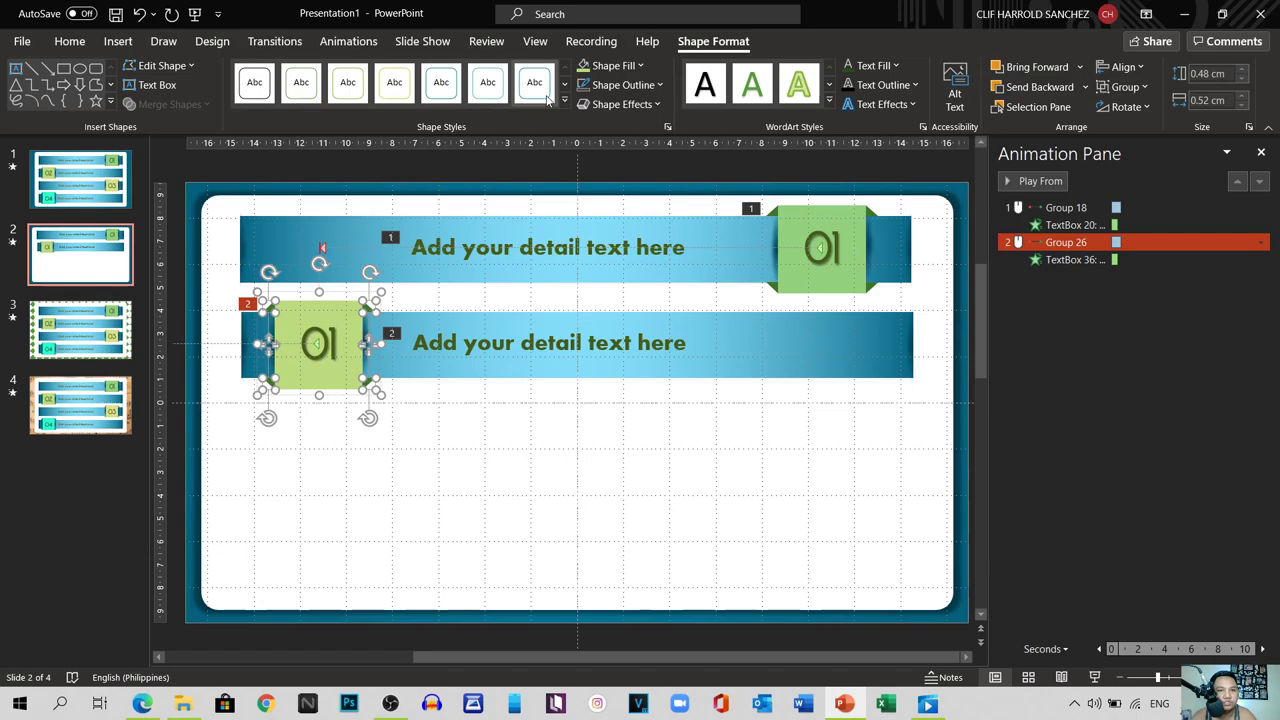
{"action": "left_click", "coordinate": [641, 66]}
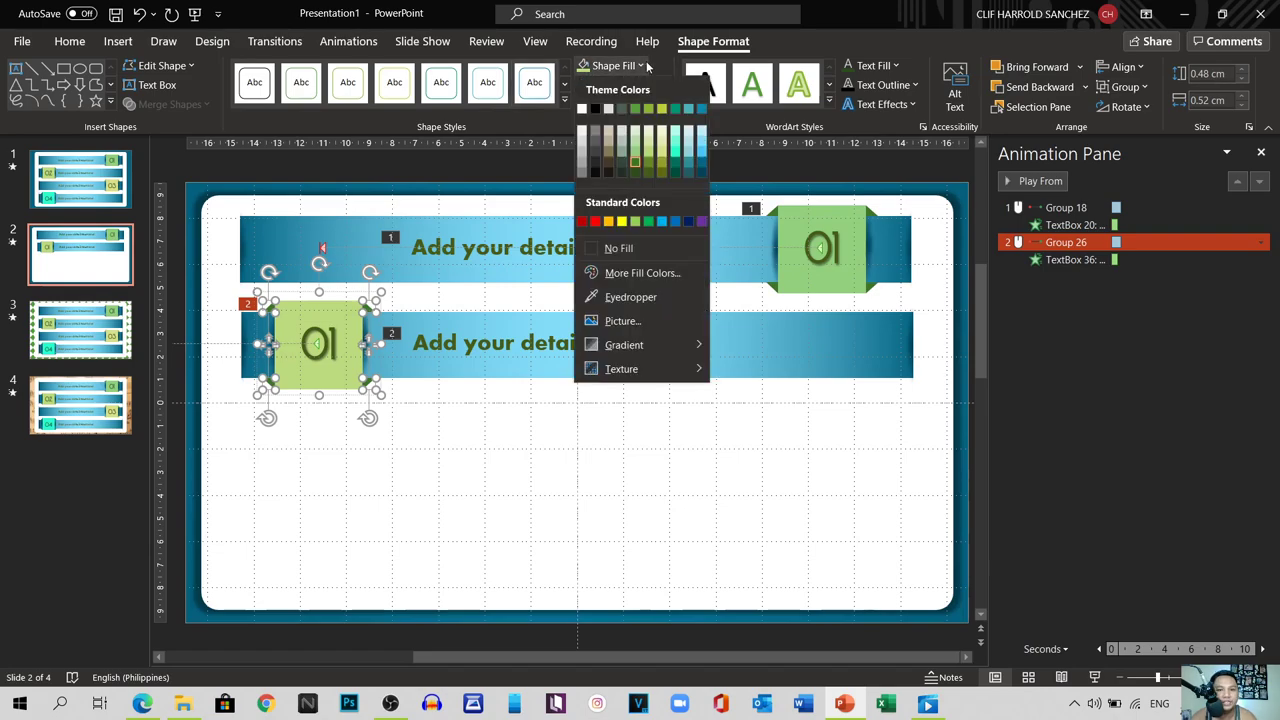
{"action": "left_click", "coordinate": [648, 174]}
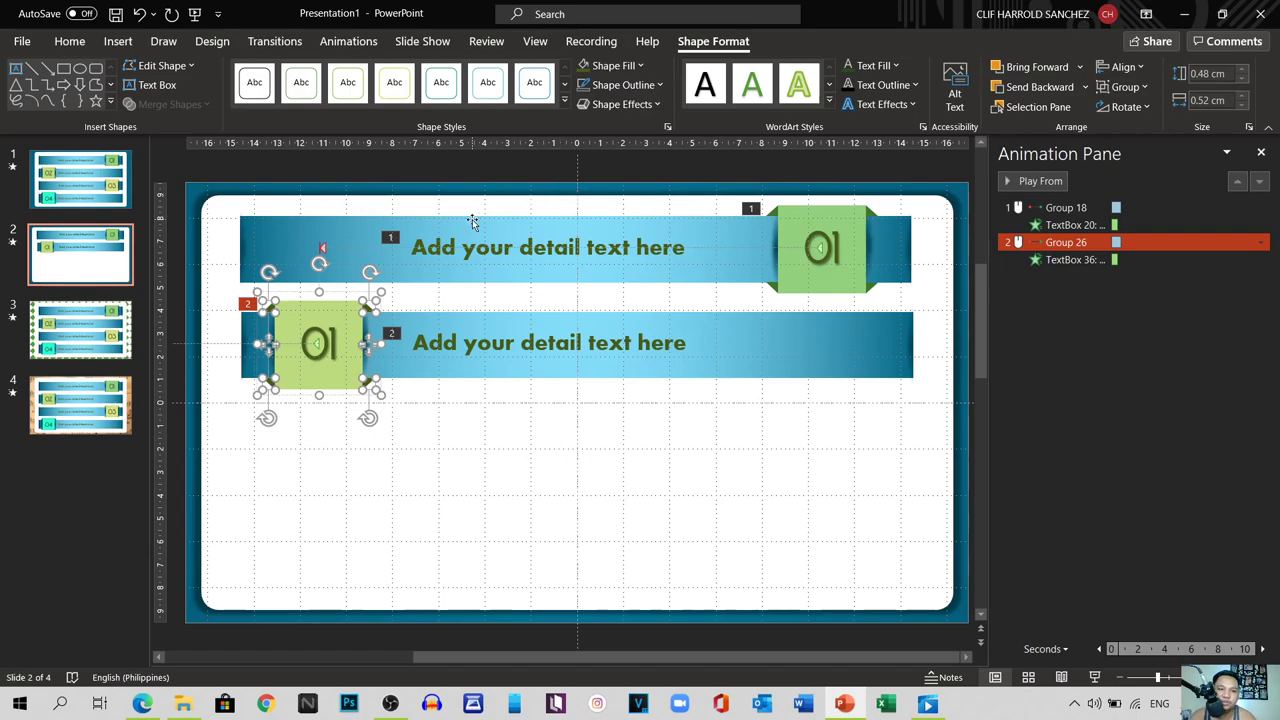
Step: Change the second badge's number from 01 to 02 and select the whole 02 group
{"action": "left_click", "coordinate": [342, 335]}
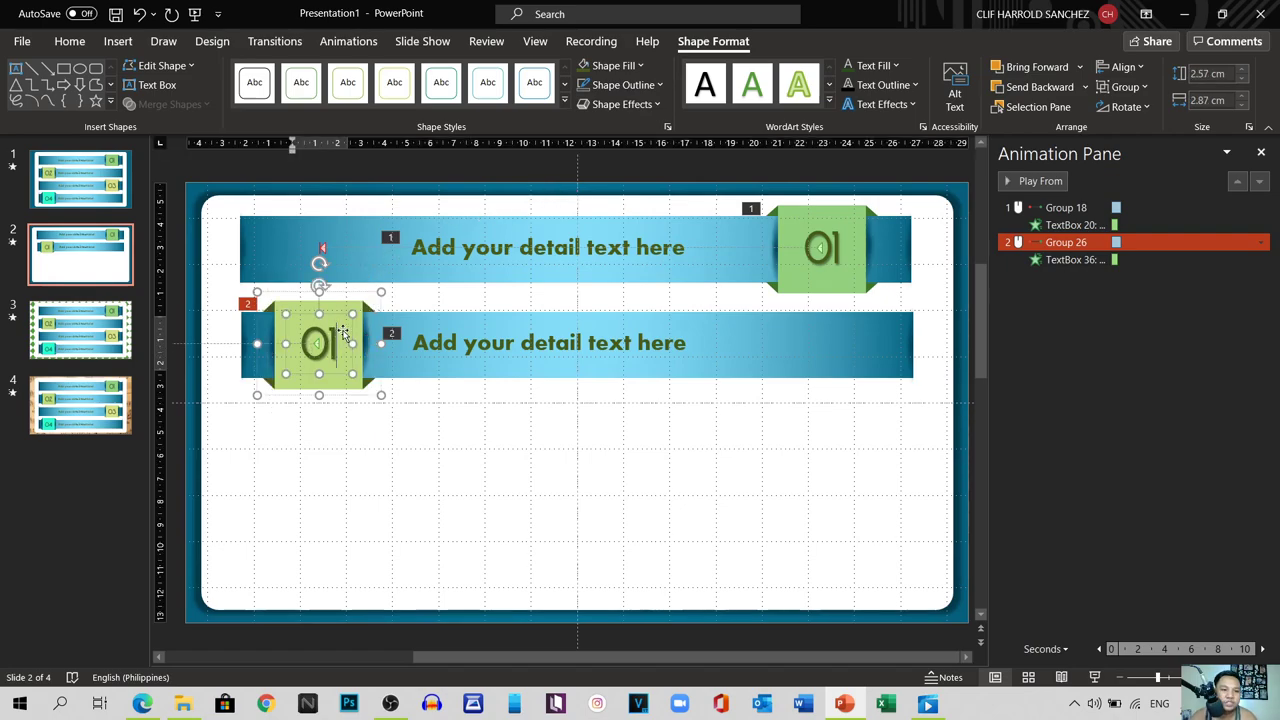
{"action": "key", "text": "BackSpace"}
{"action": "type", "text": "2"}
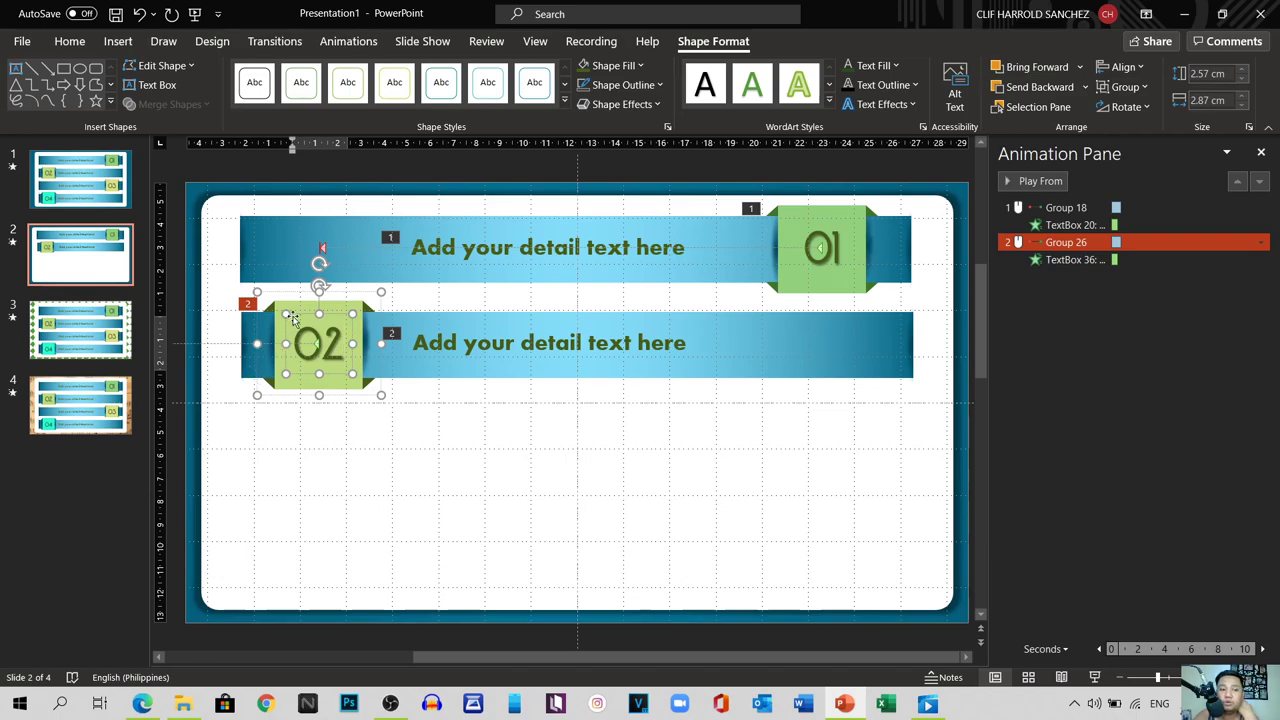
{"action": "left_click", "coordinate": [360, 425]}
{"action": "left_click", "coordinate": [338, 358]}
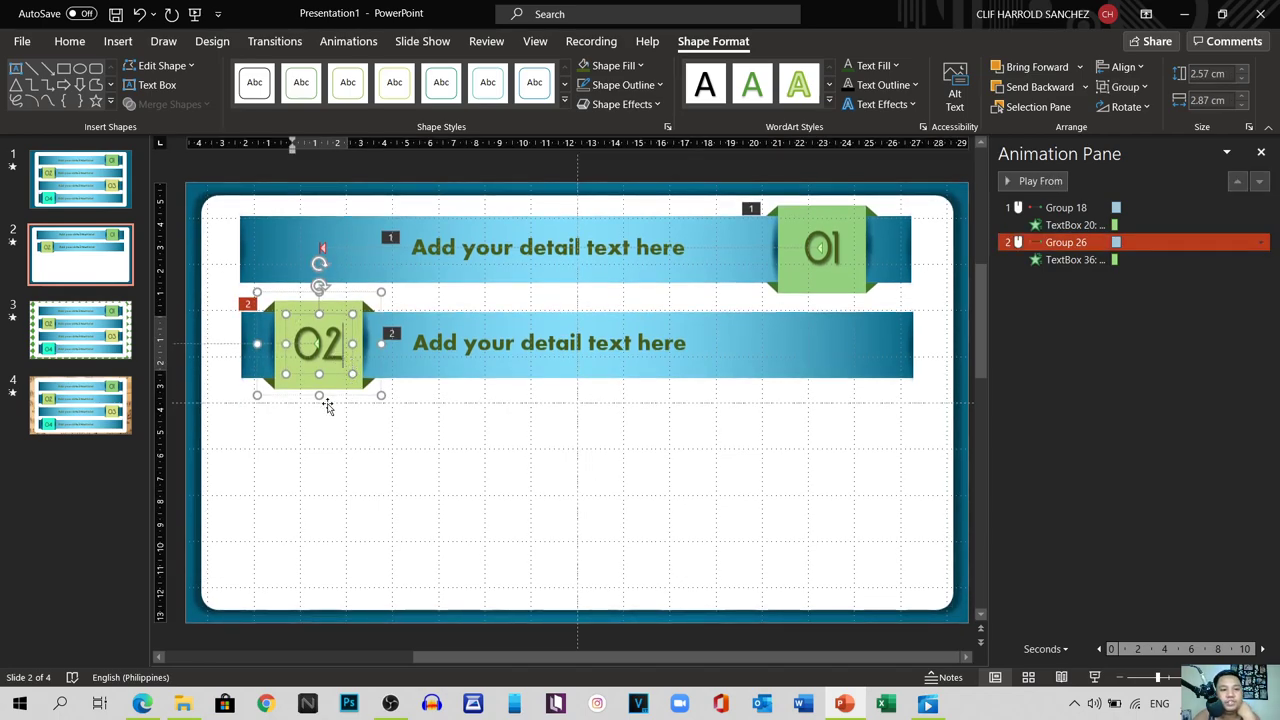
{"action": "left_click", "coordinate": [317, 395]}
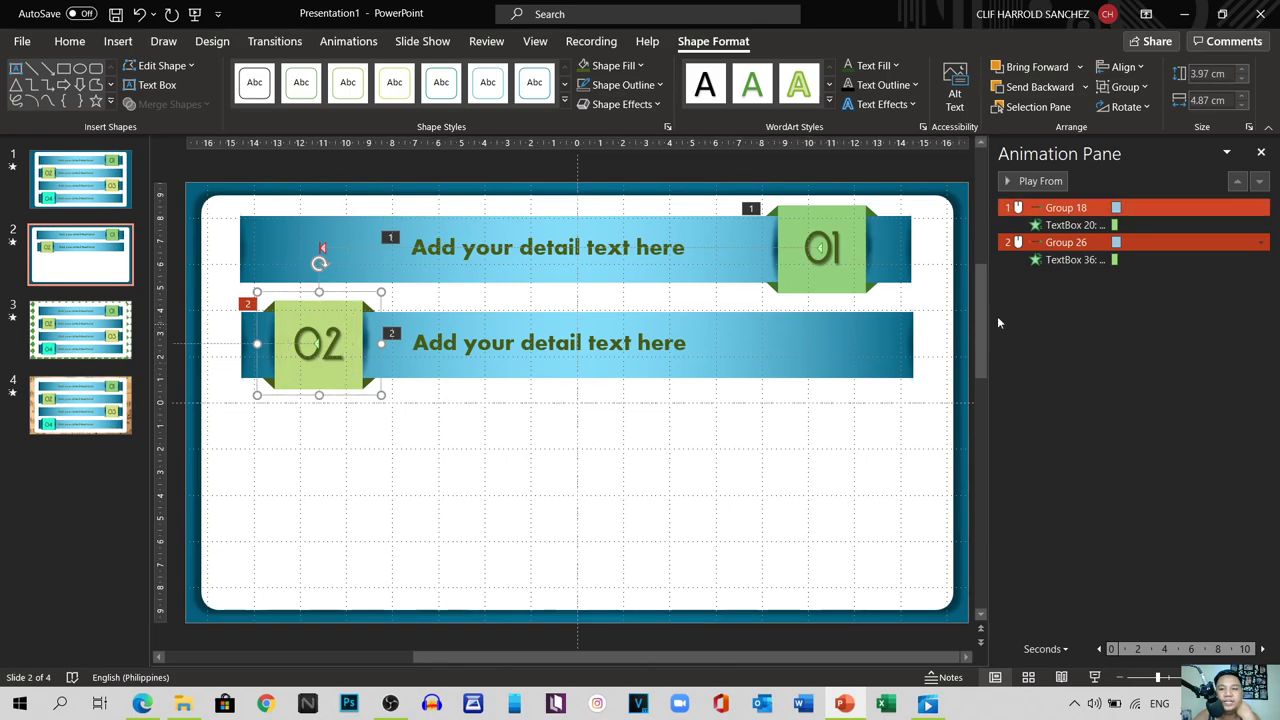
Step: Set Group 26's line animation direction to Right
{"action": "left_click", "coordinate": [1057, 181]}
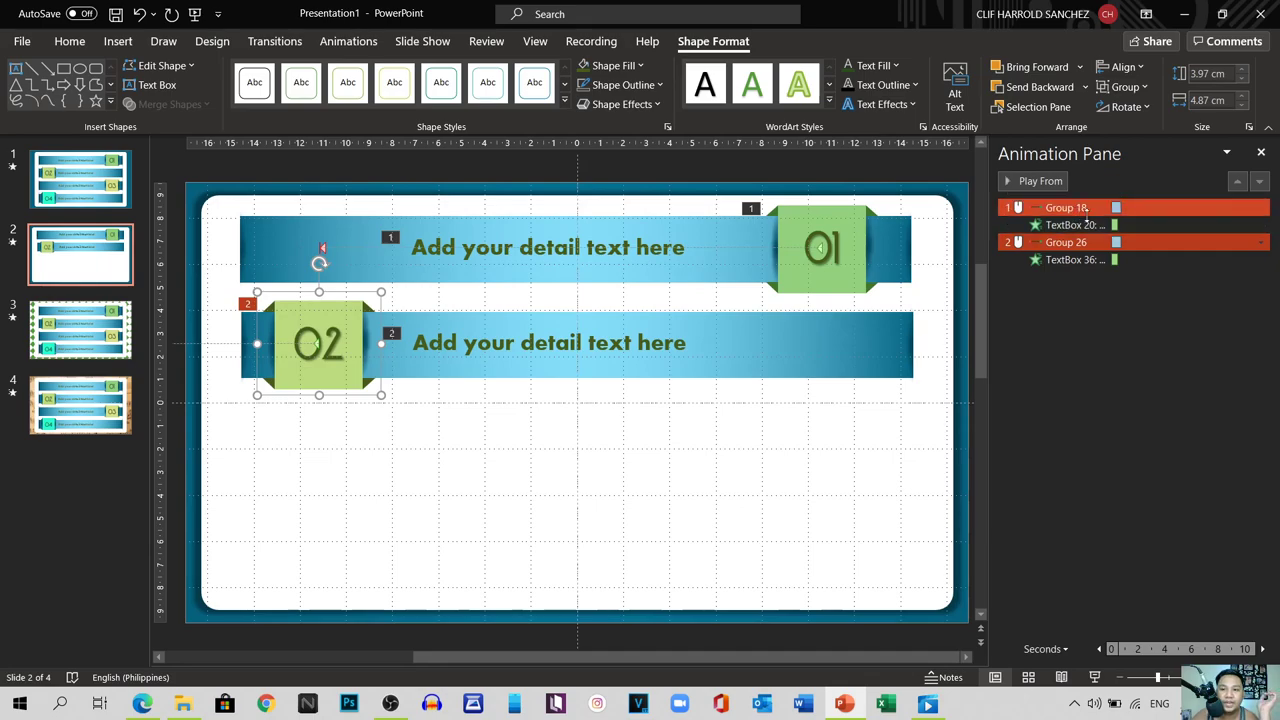
{"action": "left_click", "coordinate": [1168, 243]}
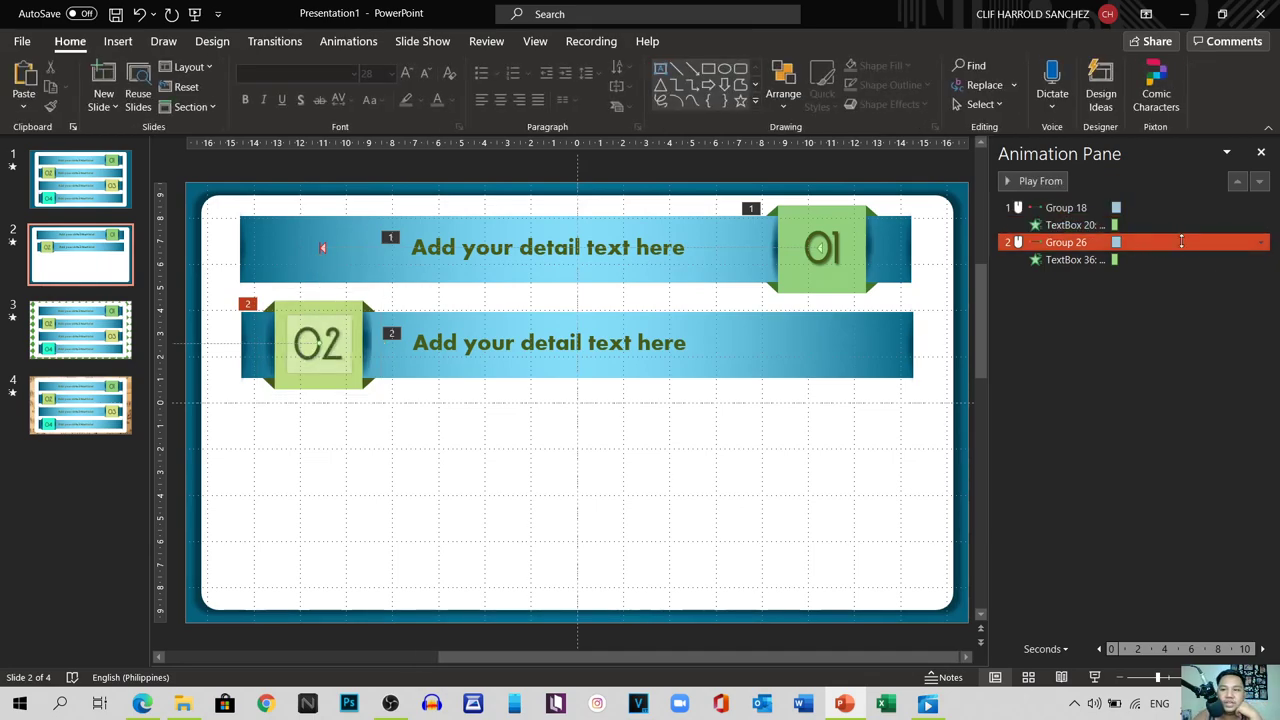
{"action": "left_click", "coordinate": [352, 41]}
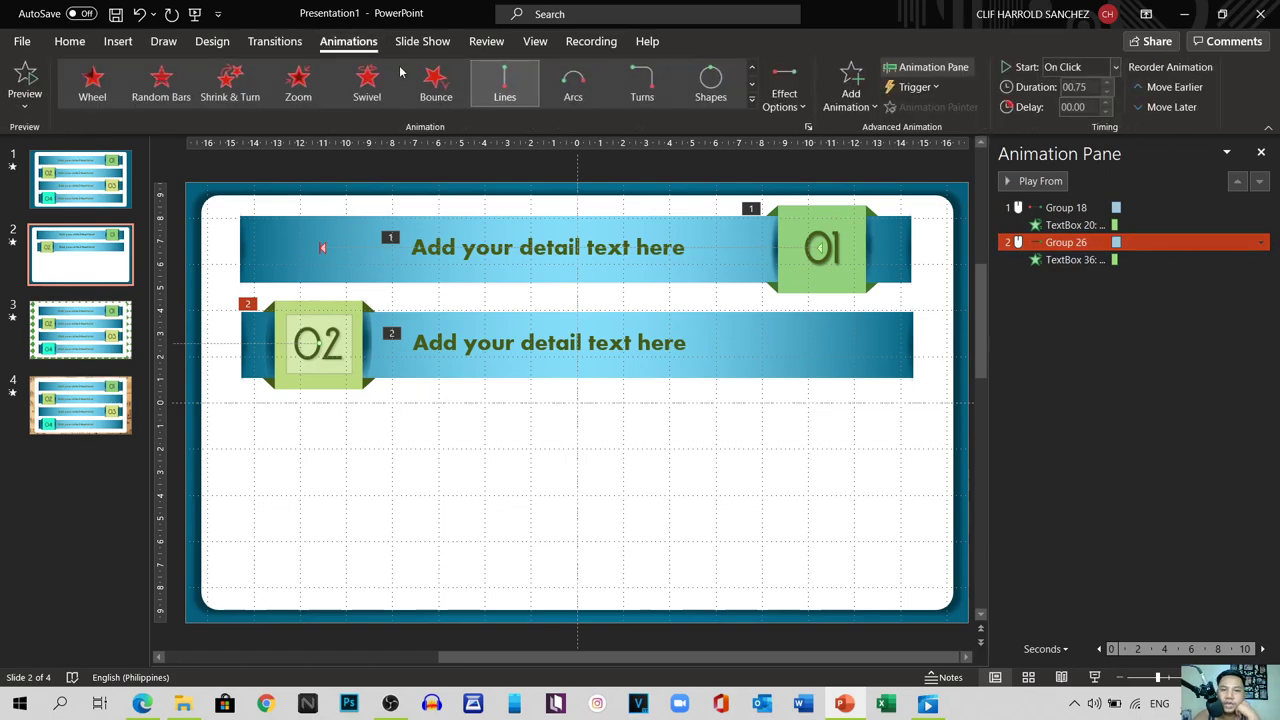
{"action": "left_click", "coordinate": [795, 106]}
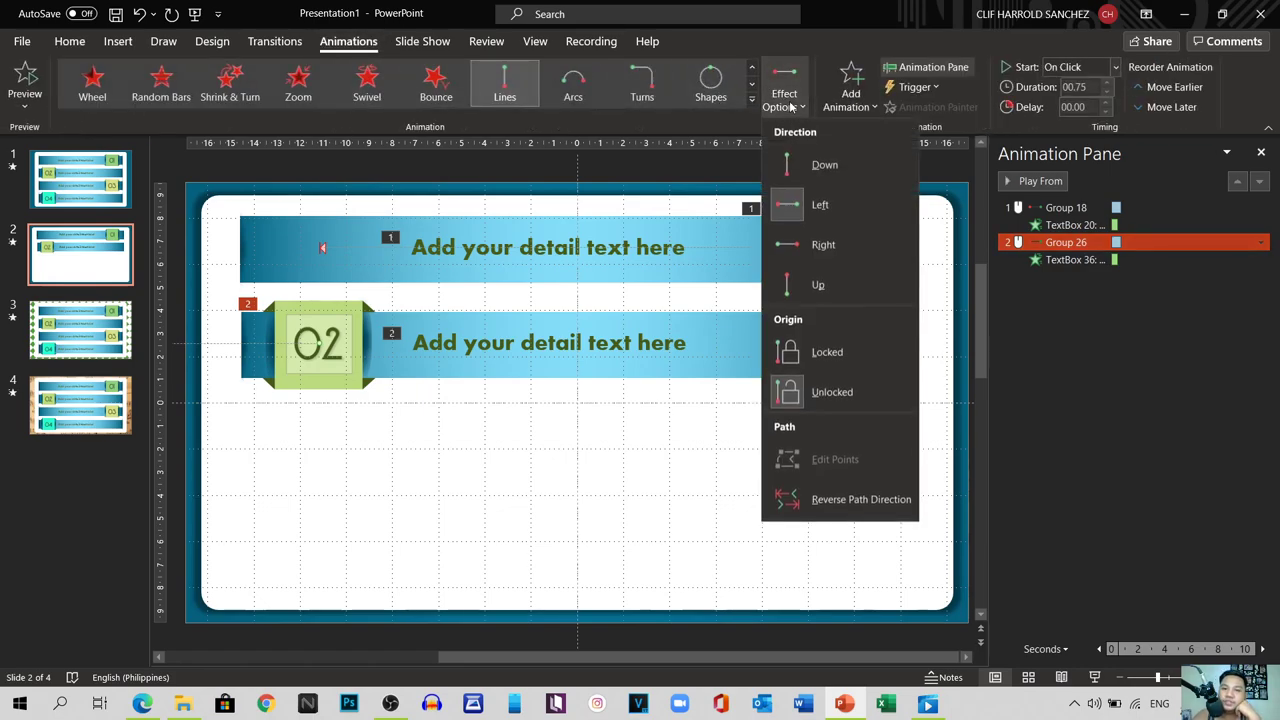
{"action": "left_click", "coordinate": [821, 246]}
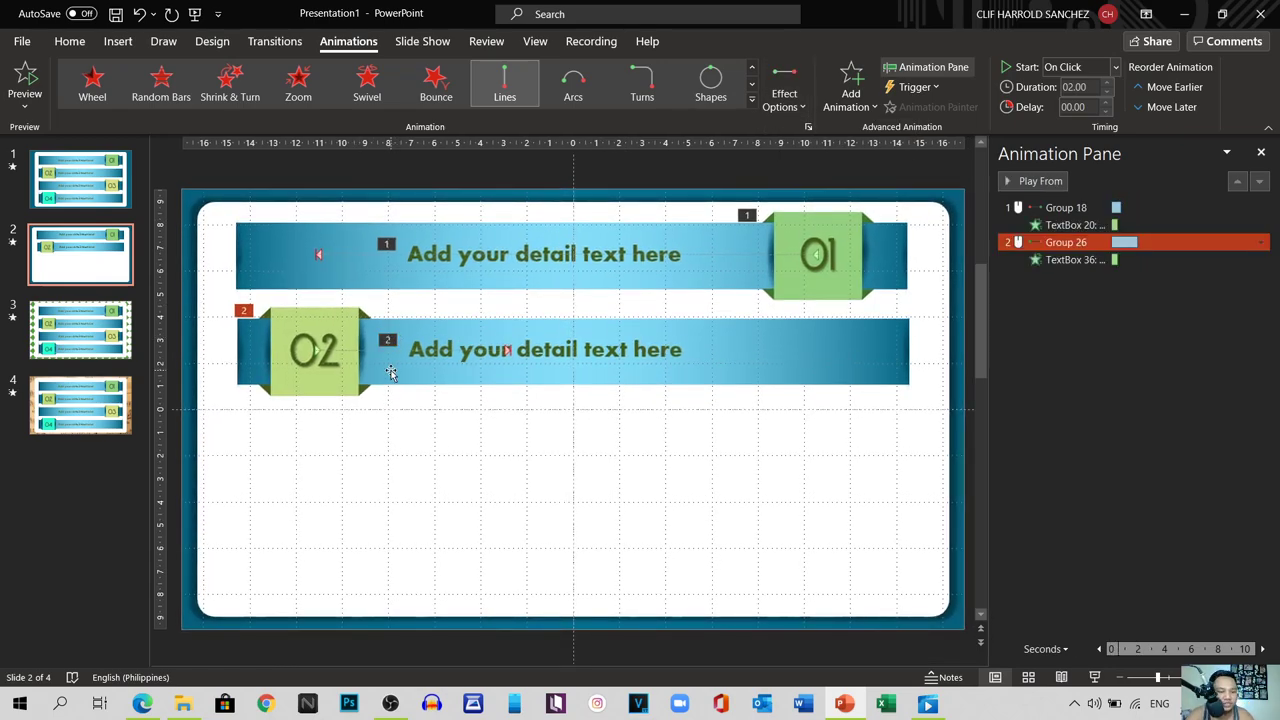
Step: Extend the 02 box's motion path to the band's right end and shorten it to 0.75 s
{"action": "left_click", "coordinate": [508, 350]}
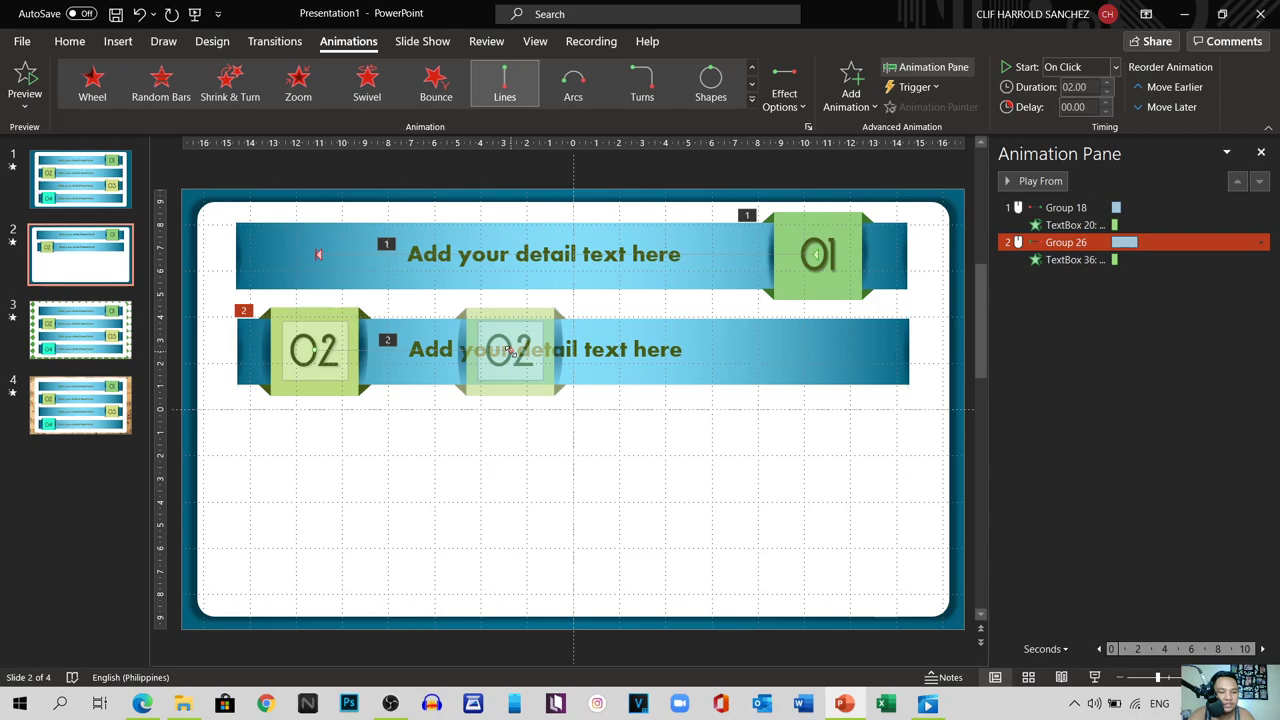
{"action": "left_click_drag", "start_coordinate": [510, 350], "coordinate": [823, 406]}
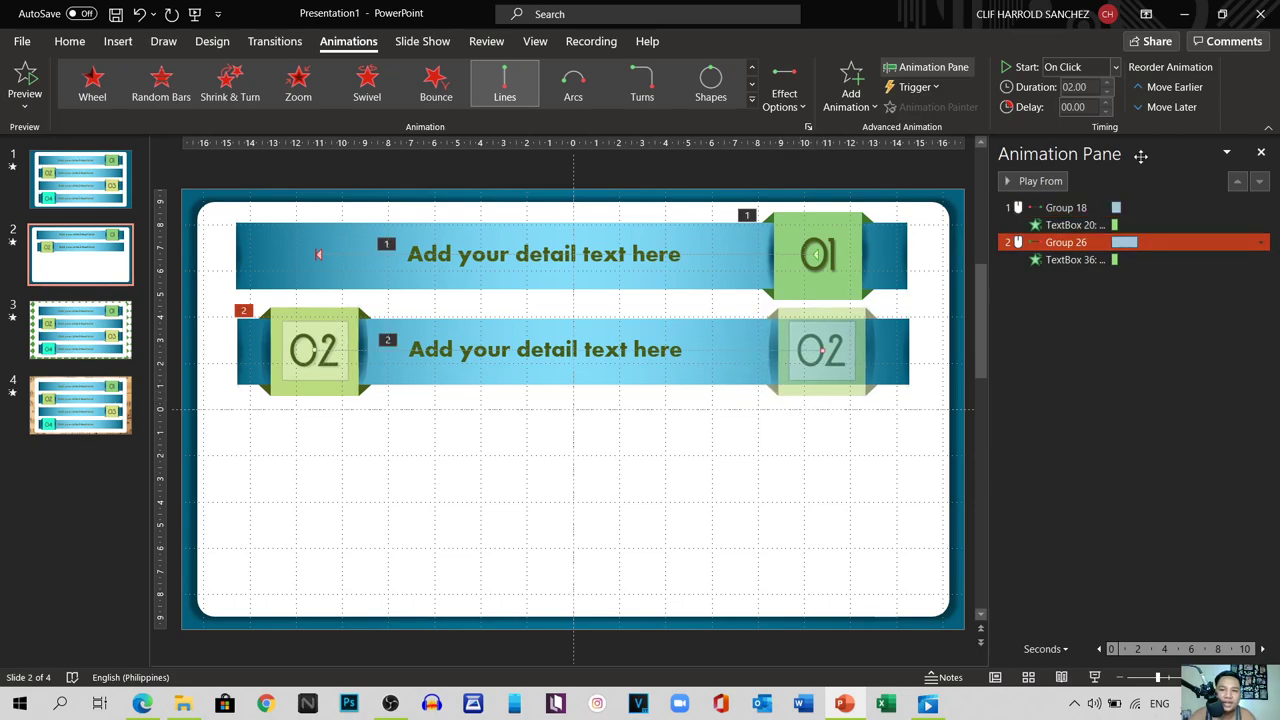
{"action": "left_click", "coordinate": [1035, 181]}
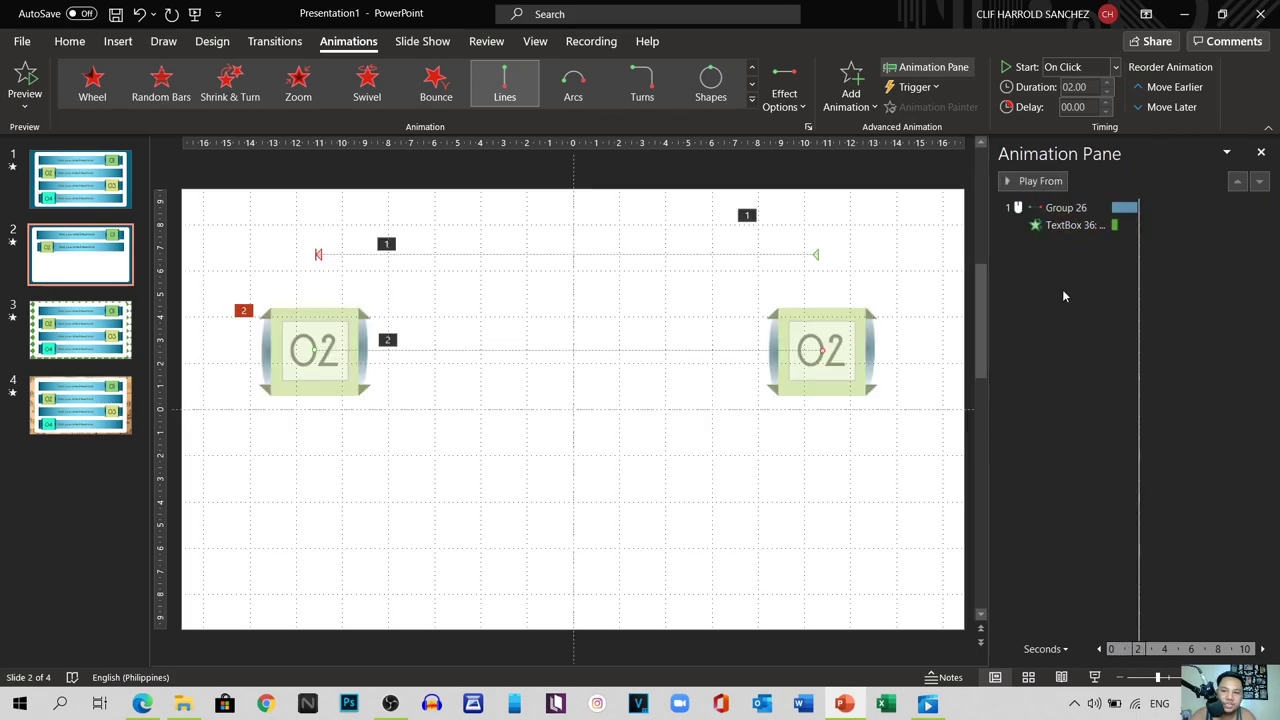
{"action": "left_click", "coordinate": [1108, 92]}
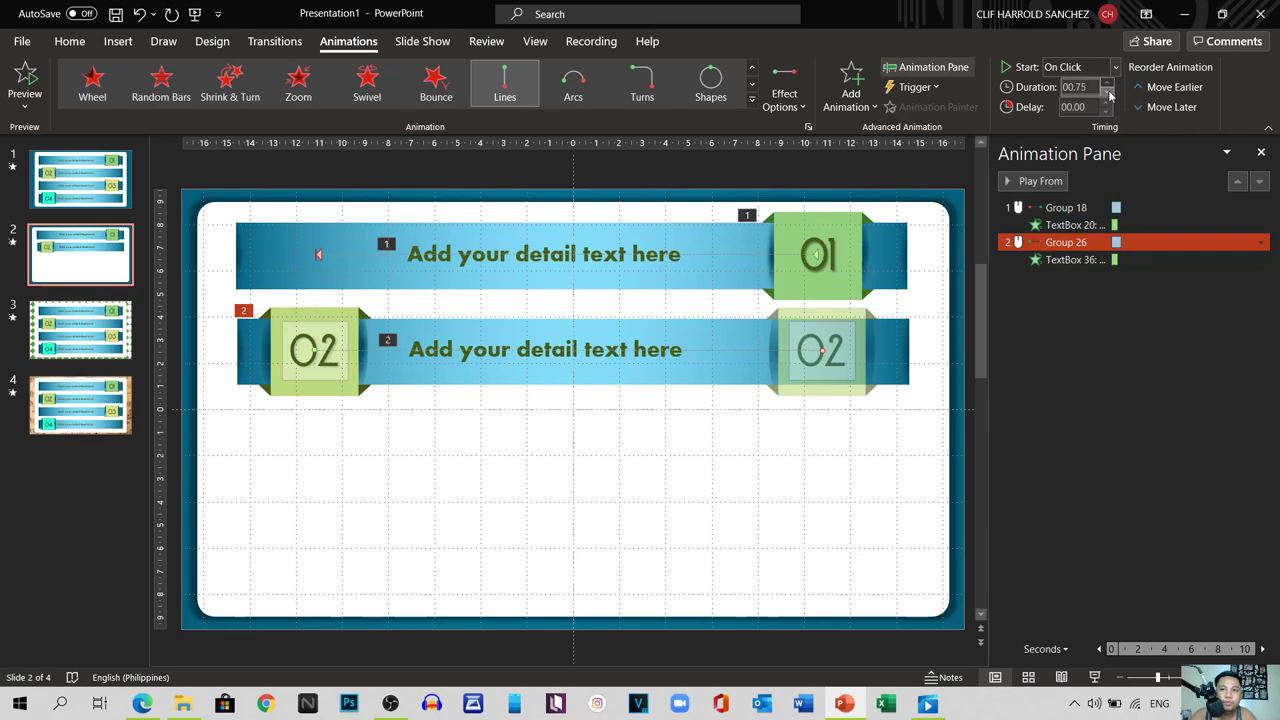
Step: Set Group 26's motion to smooth start and end 0 with a 0.38 s bounce end
{"action": "left_click", "coordinate": [1261, 242]}
{"action": "left_click", "coordinate": [1226, 321]}
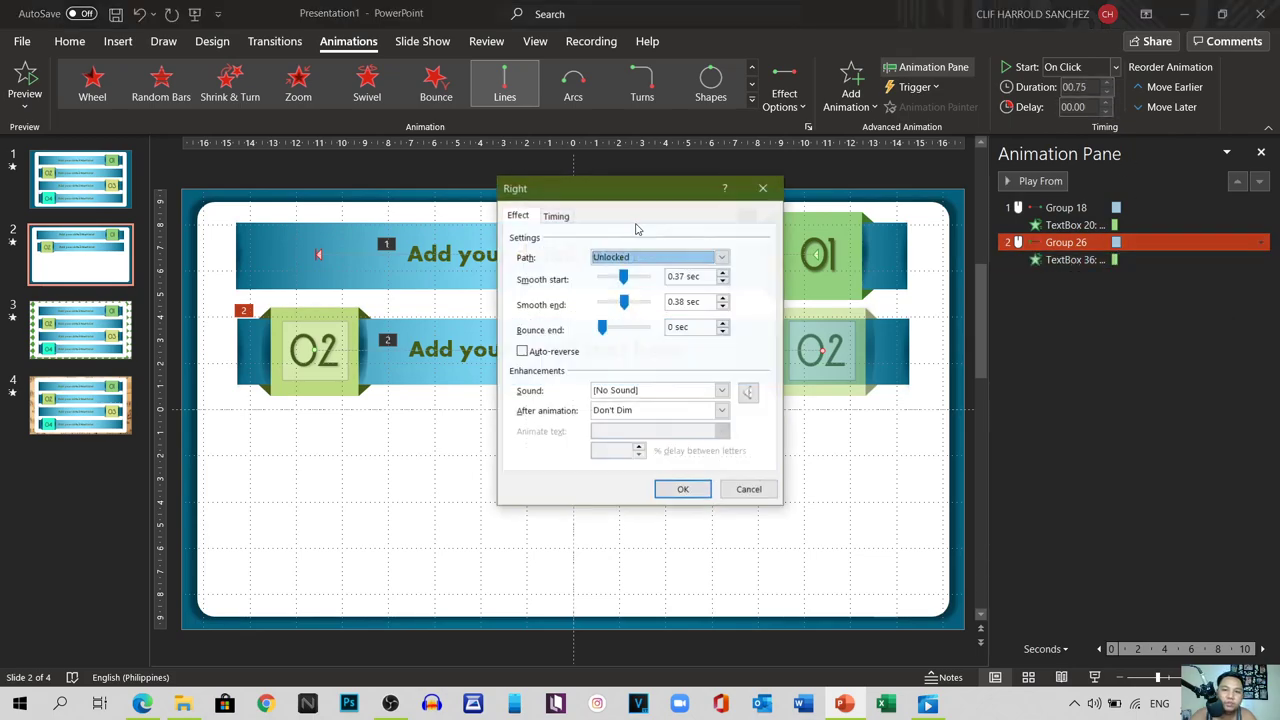
{"action": "left_click_drag", "start_coordinate": [624, 279], "coordinate": [601, 304]}
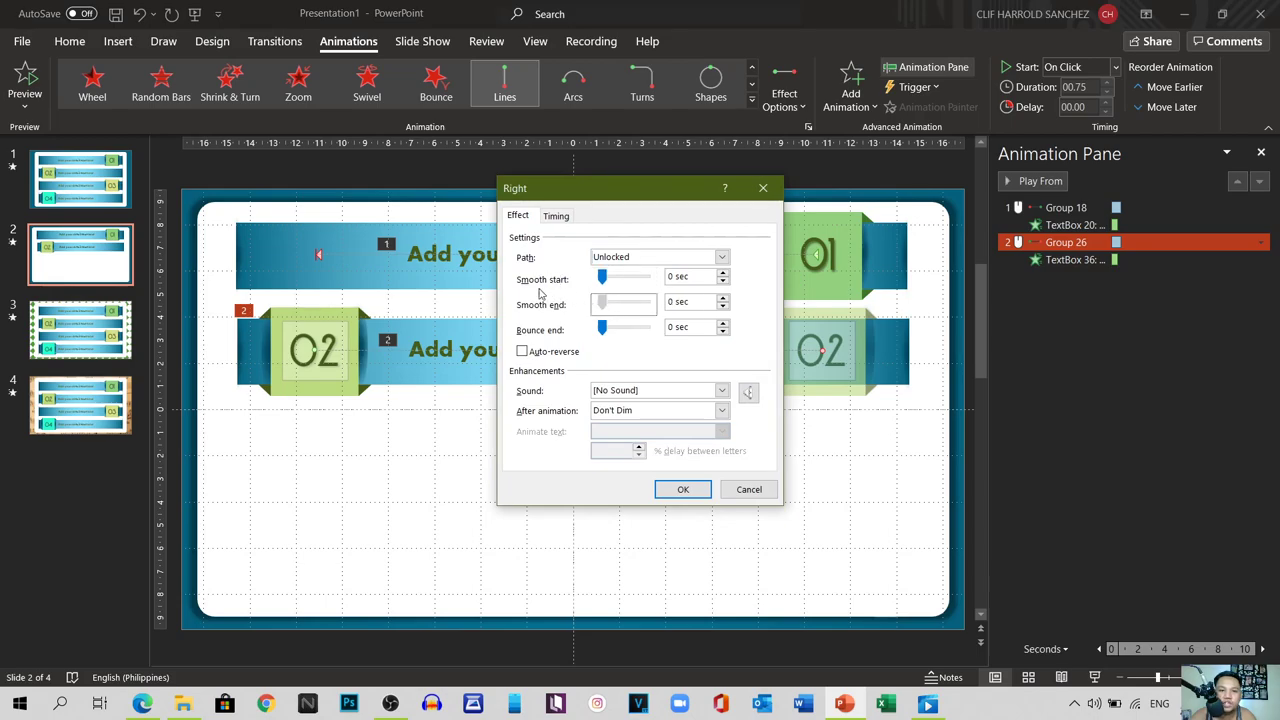
{"action": "left_click_drag", "start_coordinate": [709, 327], "coordinate": [640, 322]}
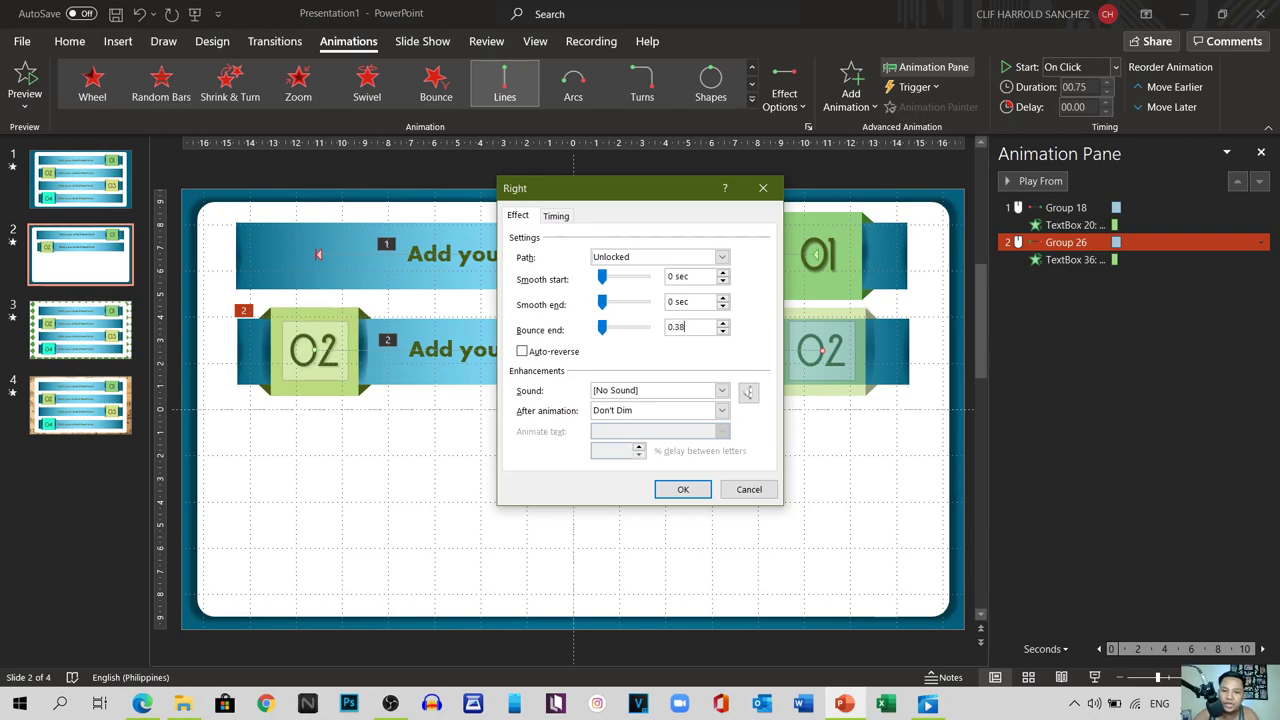
{"action": "type", "text": "0.38"}
{"action": "left_click", "coordinate": [683, 489]}
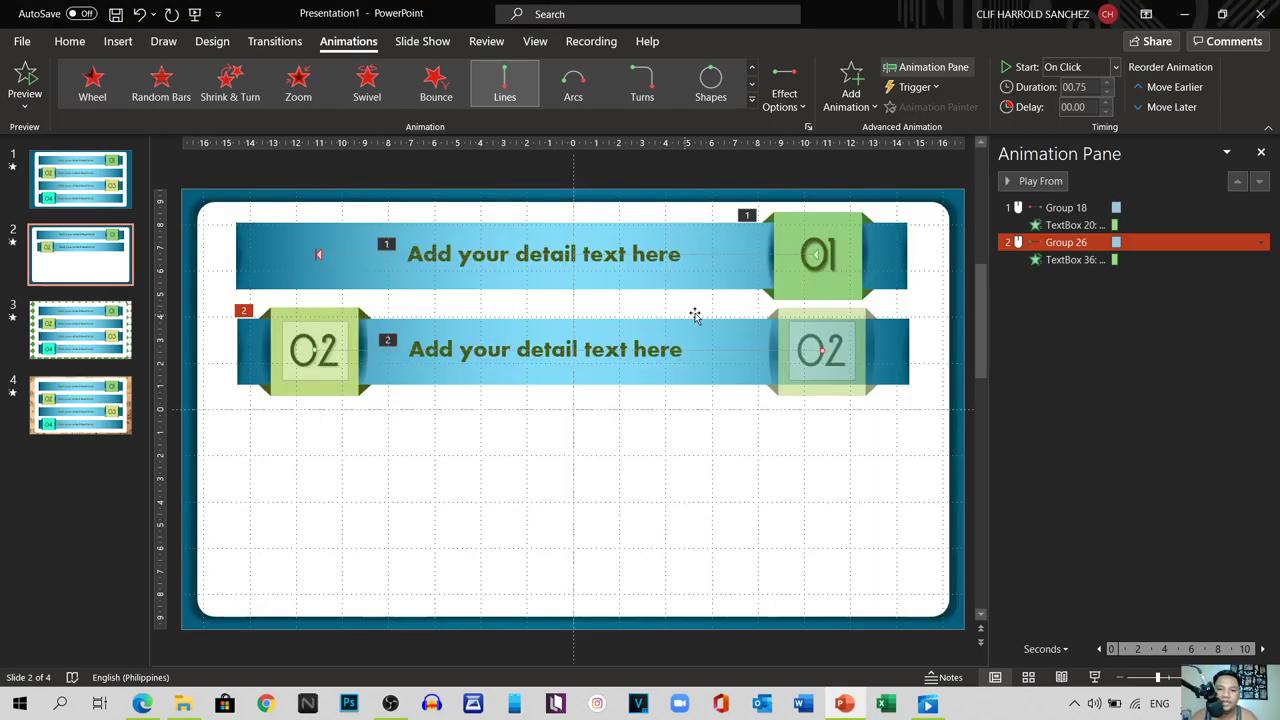
{"action": "left_click", "coordinate": [1165, 260], "text": "shift"}
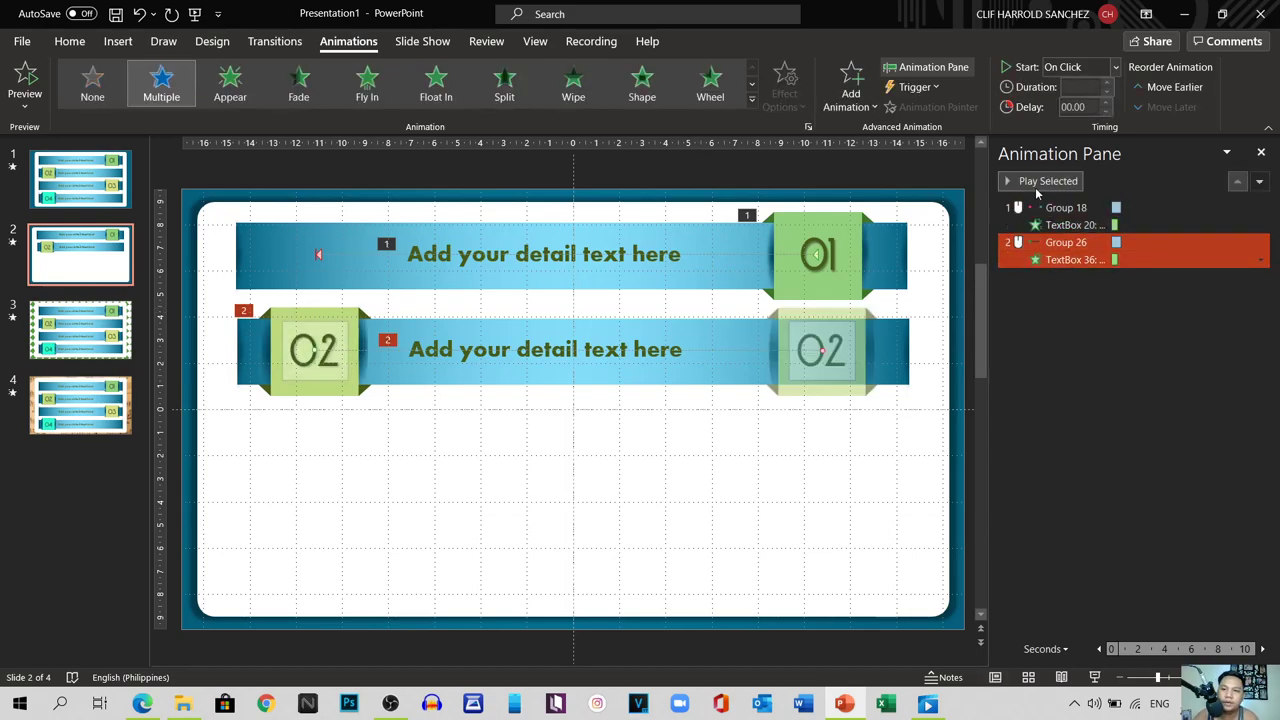
{"action": "left_click", "coordinate": [1036, 186]}
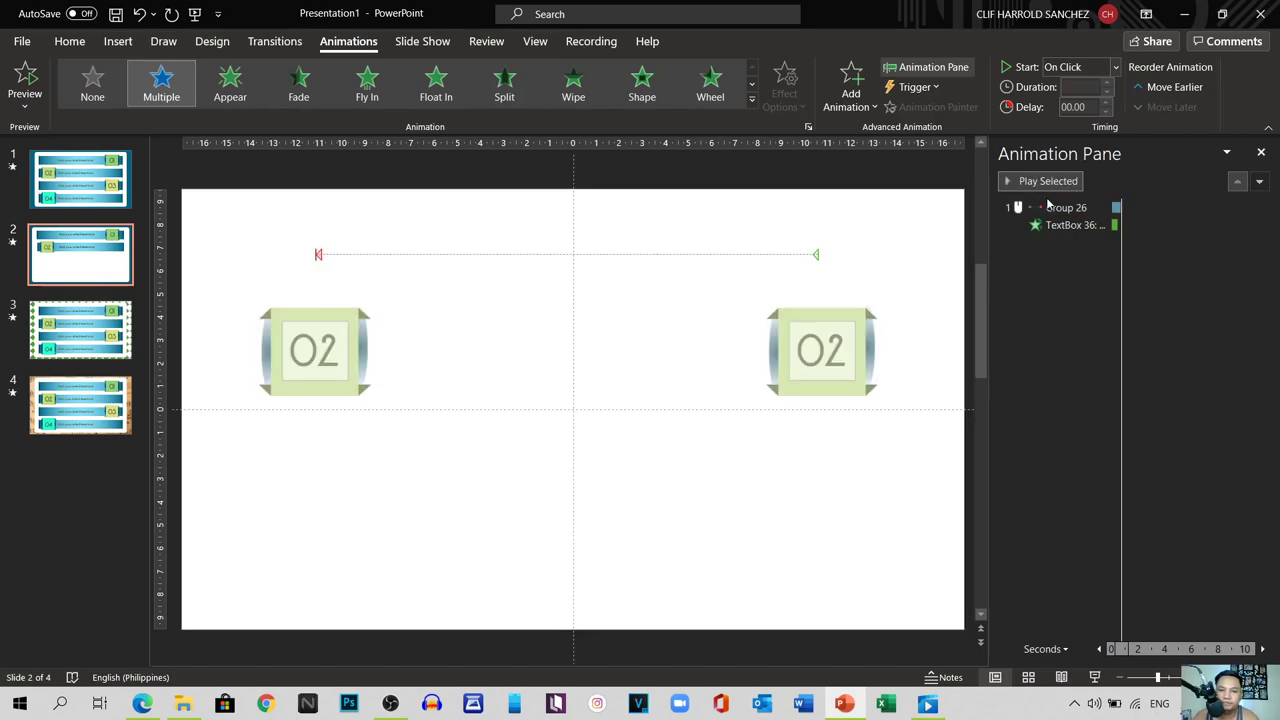
{"action": "left_click", "coordinate": [667, 354]}
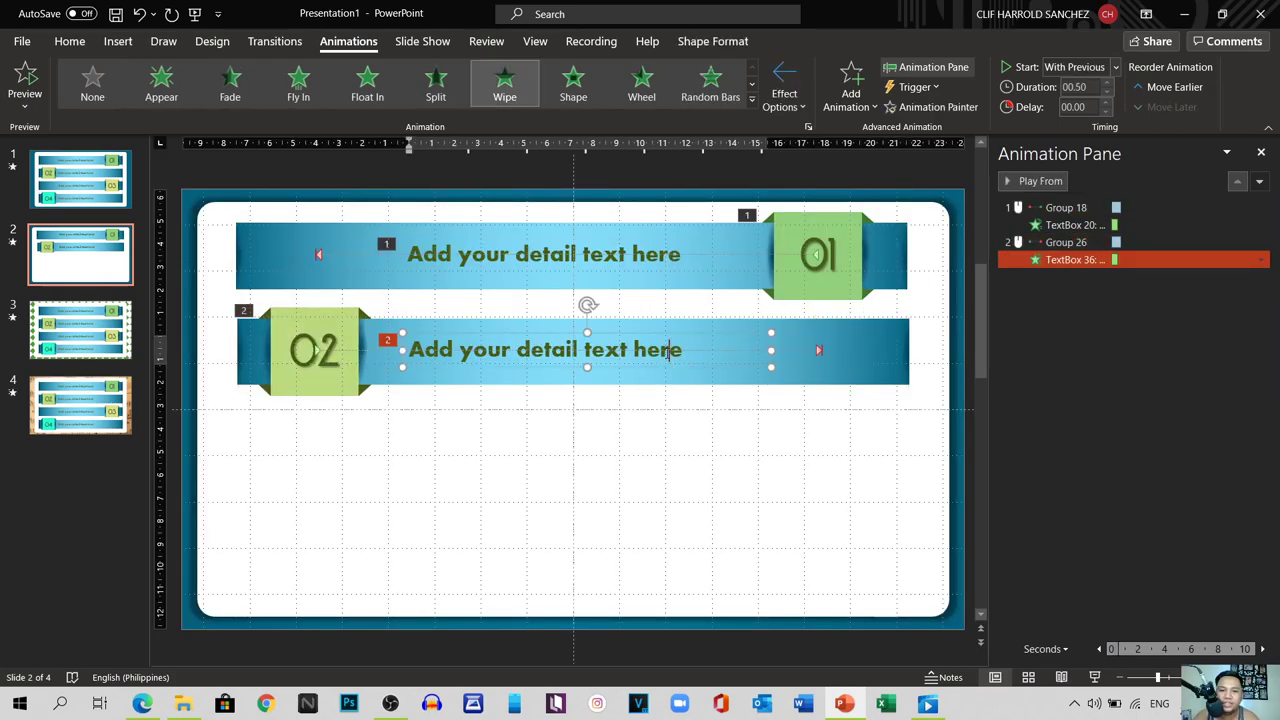
{"action": "left_click", "coordinate": [587, 367]}
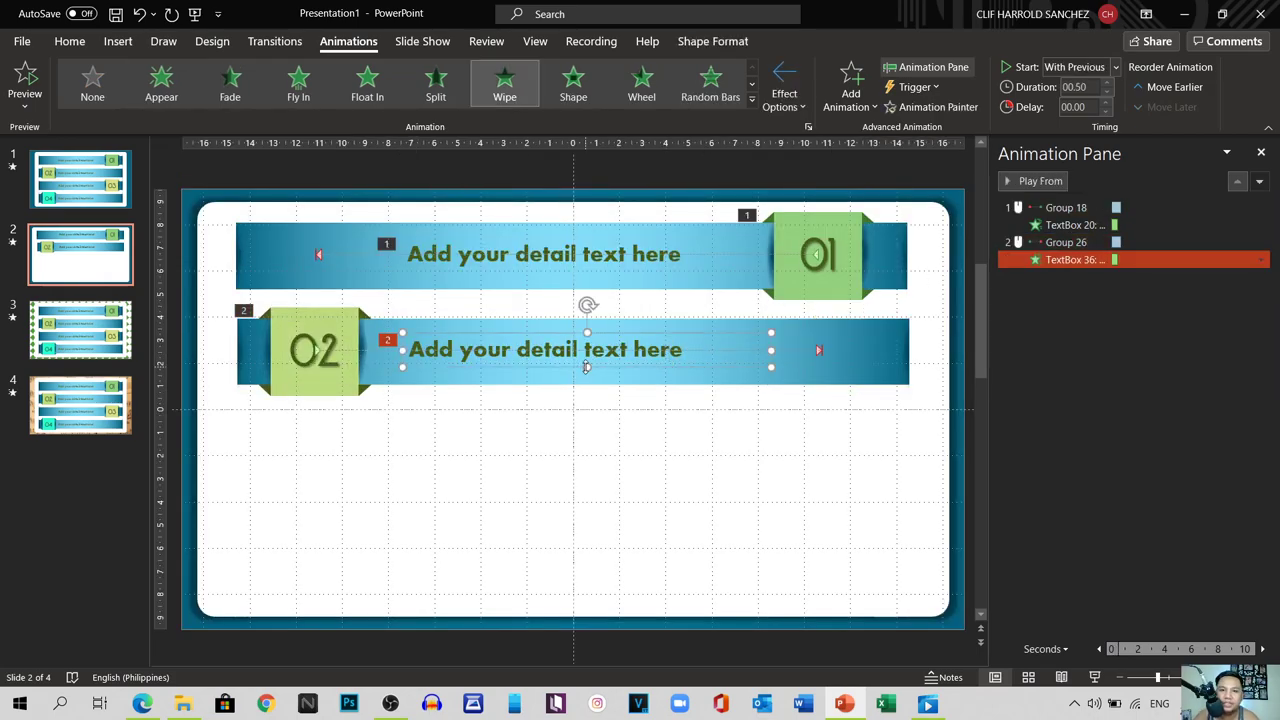
{"action": "left_click", "coordinate": [784, 100]}
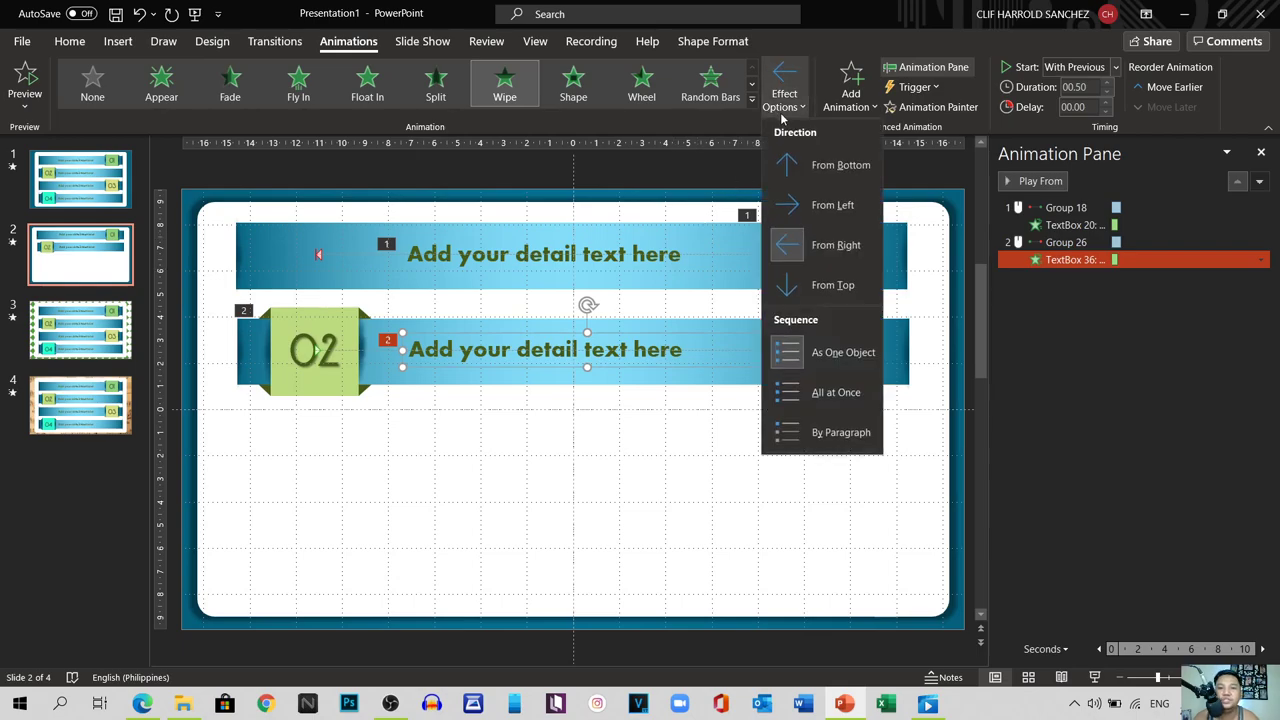
{"action": "left_click", "coordinate": [795, 205]}
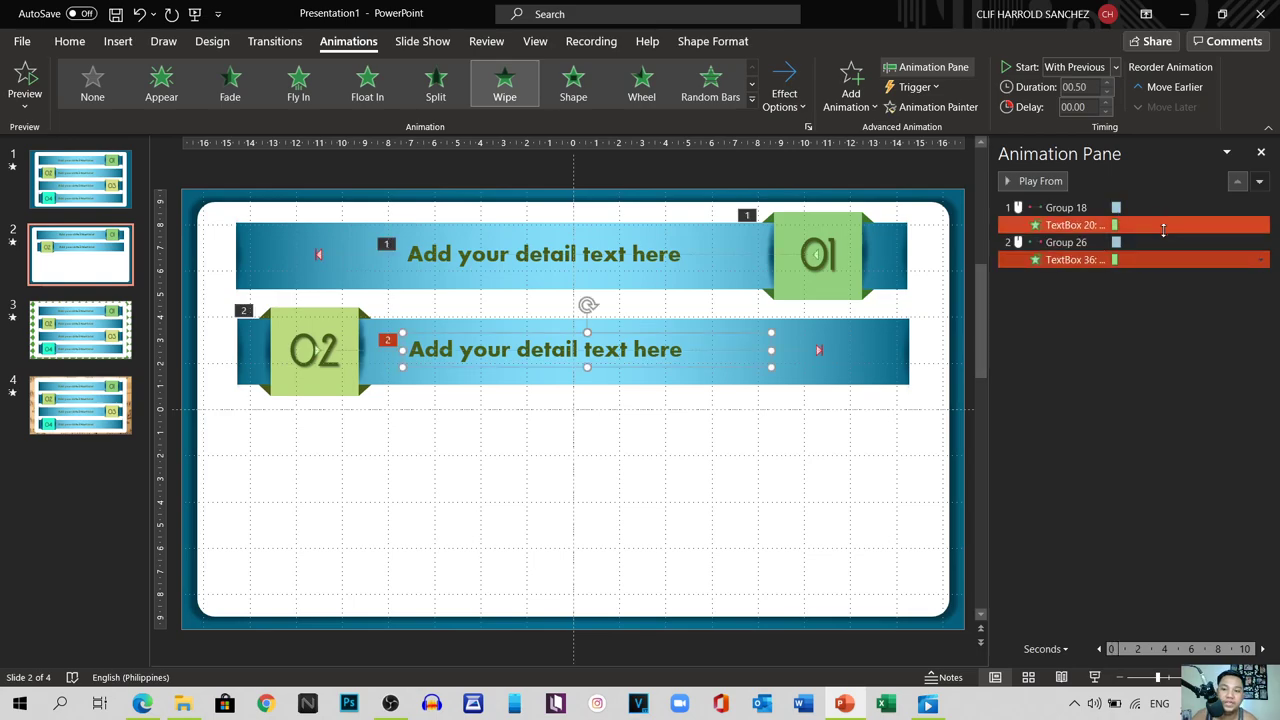
{"action": "left_click", "coordinate": [1160, 242]}
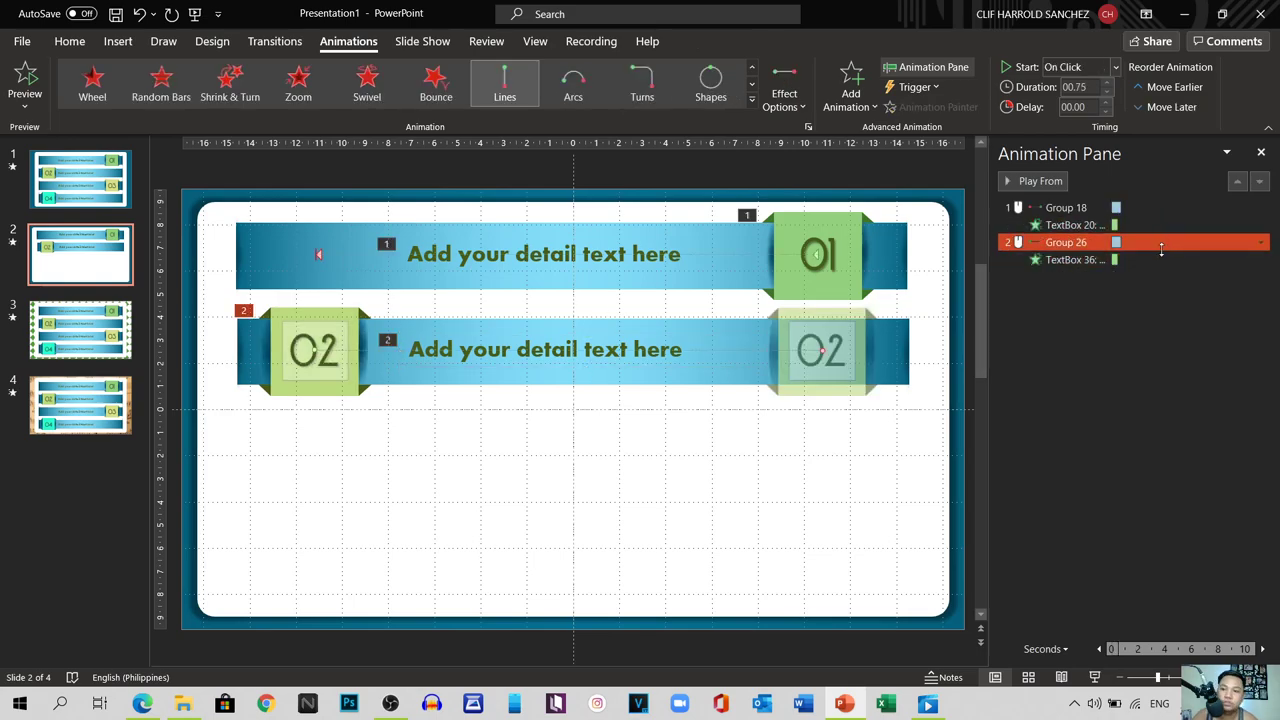
{"action": "left_click", "coordinate": [1160, 259], "text": "shift"}
{"action": "left_click", "coordinate": [1150, 207], "text": "shift"}
{"action": "left_click", "coordinate": [1030, 181]}
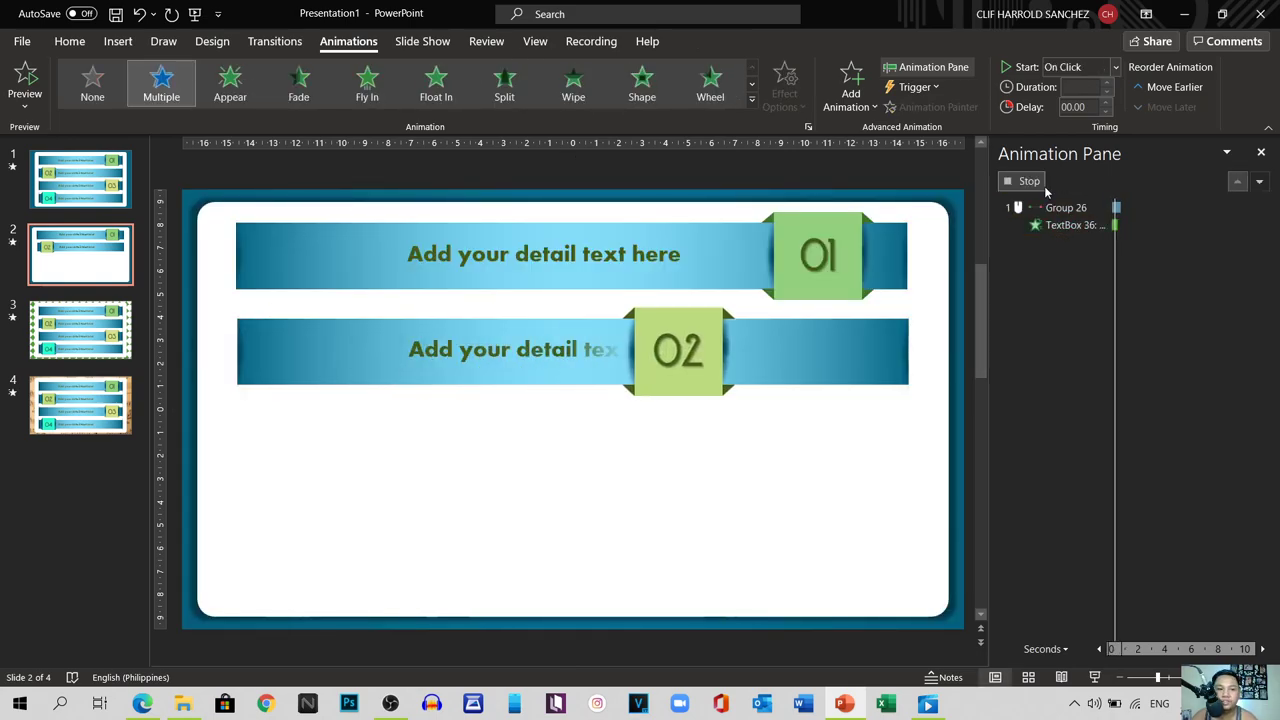
{"action": "left_click", "coordinate": [1048, 374]}
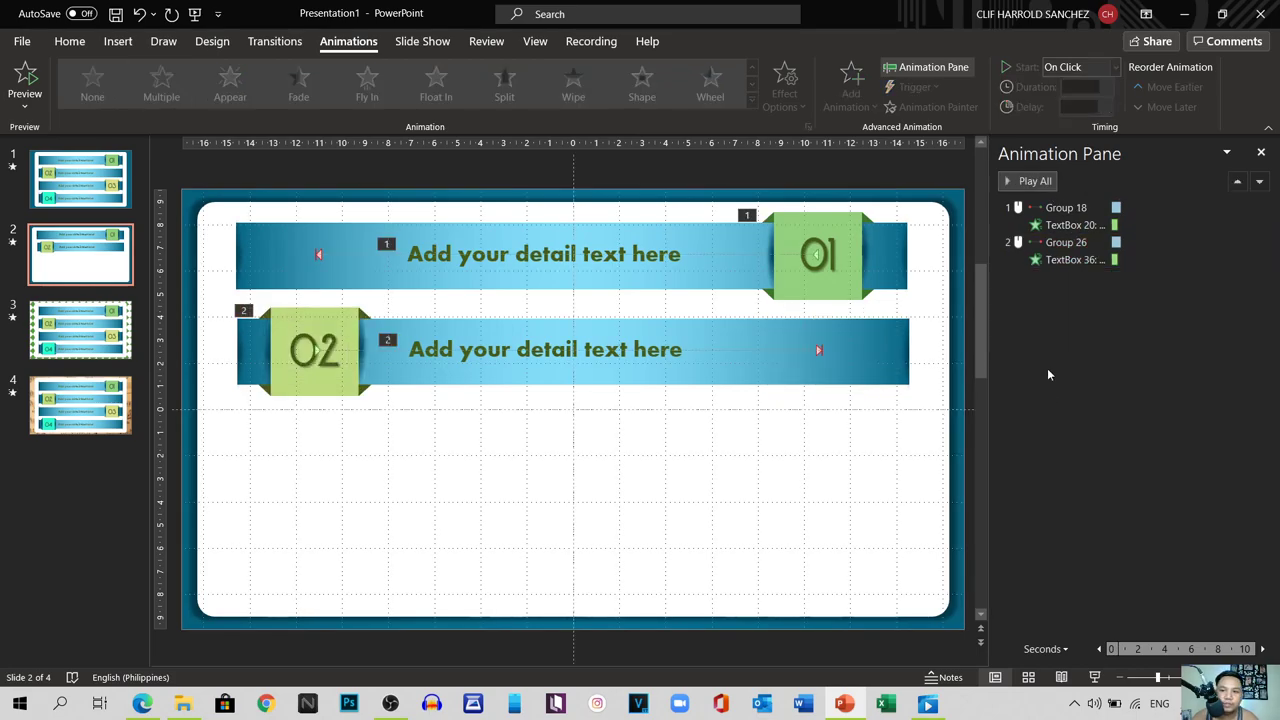
{"action": "left_click", "coordinate": [1021, 182]}
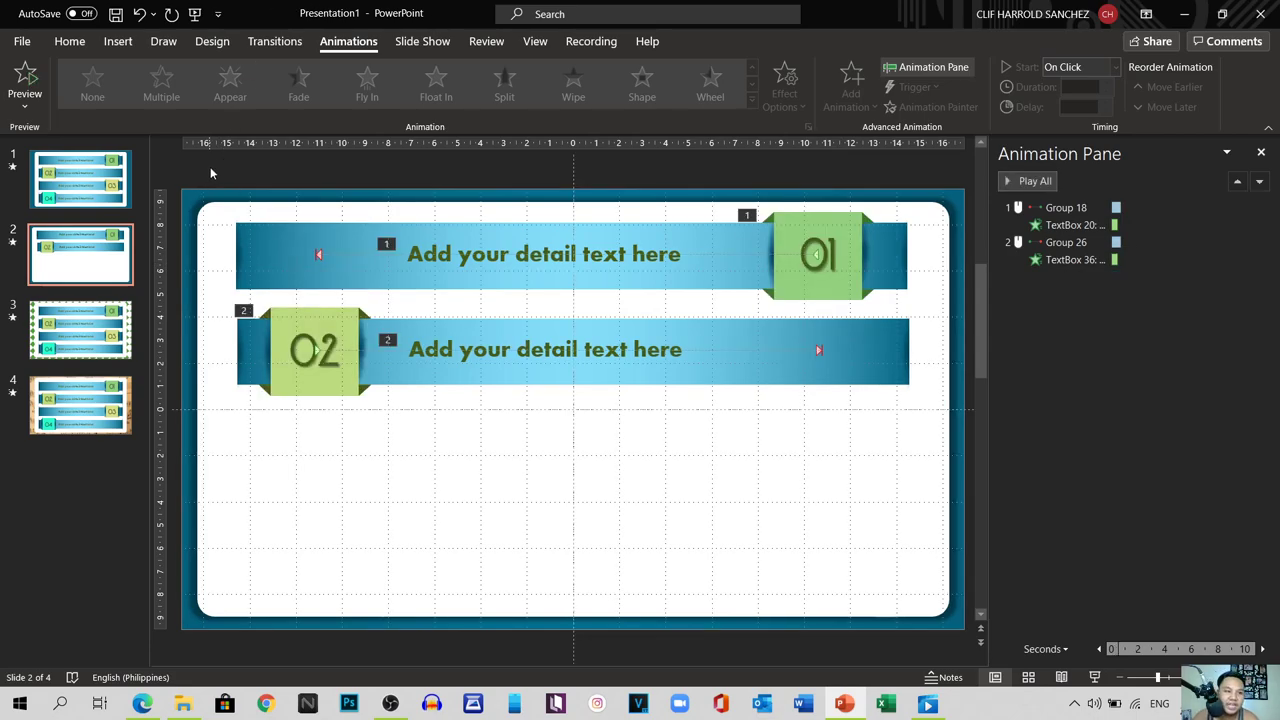
Step: Duplicate both banner rows with Ctrl+D and place the copies below as rows 3 and 4
{"action": "left_click_drag", "start_coordinate": [220, 160], "coordinate": [942, 452]}
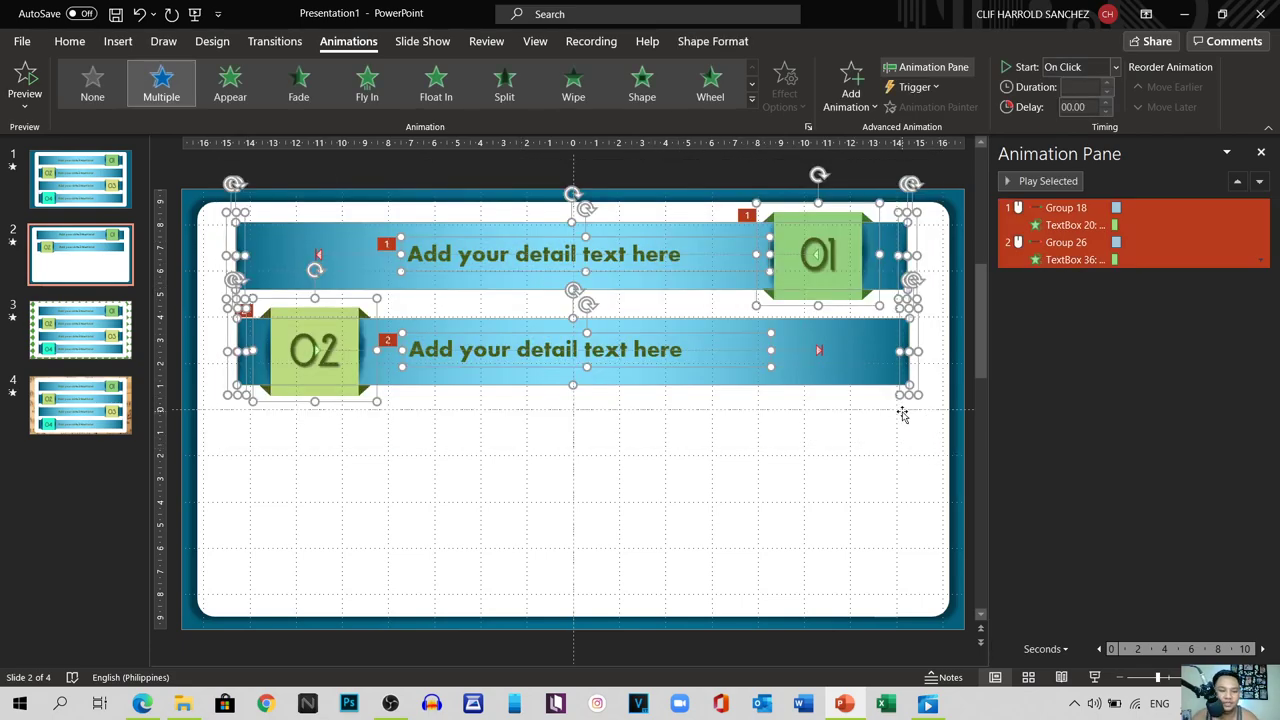
{"action": "key", "text": "ctrl+d"}
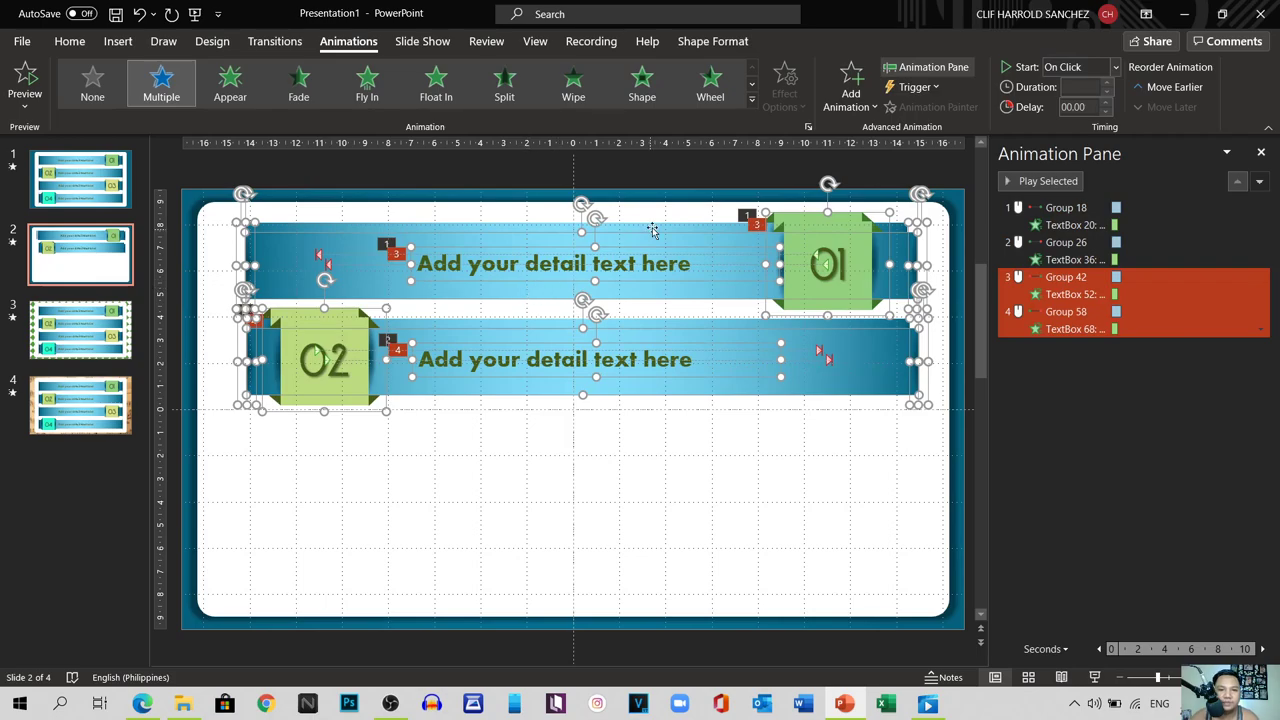
{"action": "left_click_drag", "start_coordinate": [652, 236], "coordinate": [647, 412]}
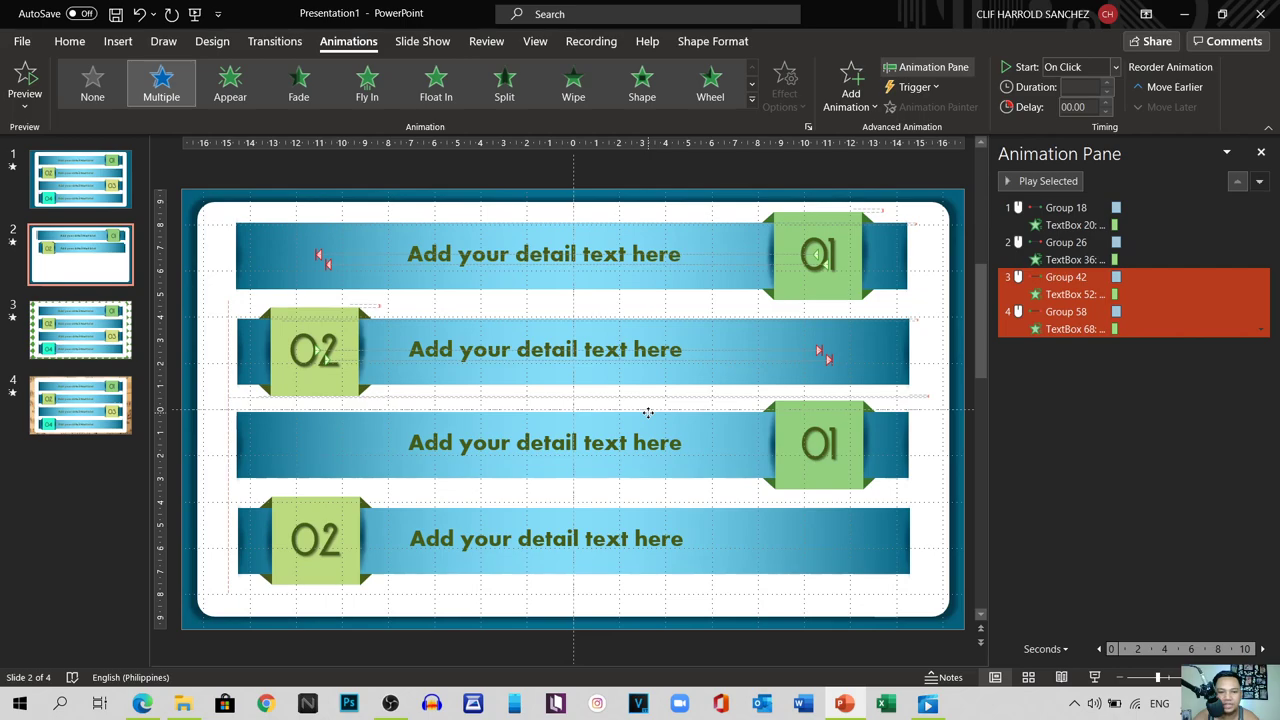
{"action": "left_click_drag", "start_coordinate": [648, 412], "coordinate": [648, 412]}
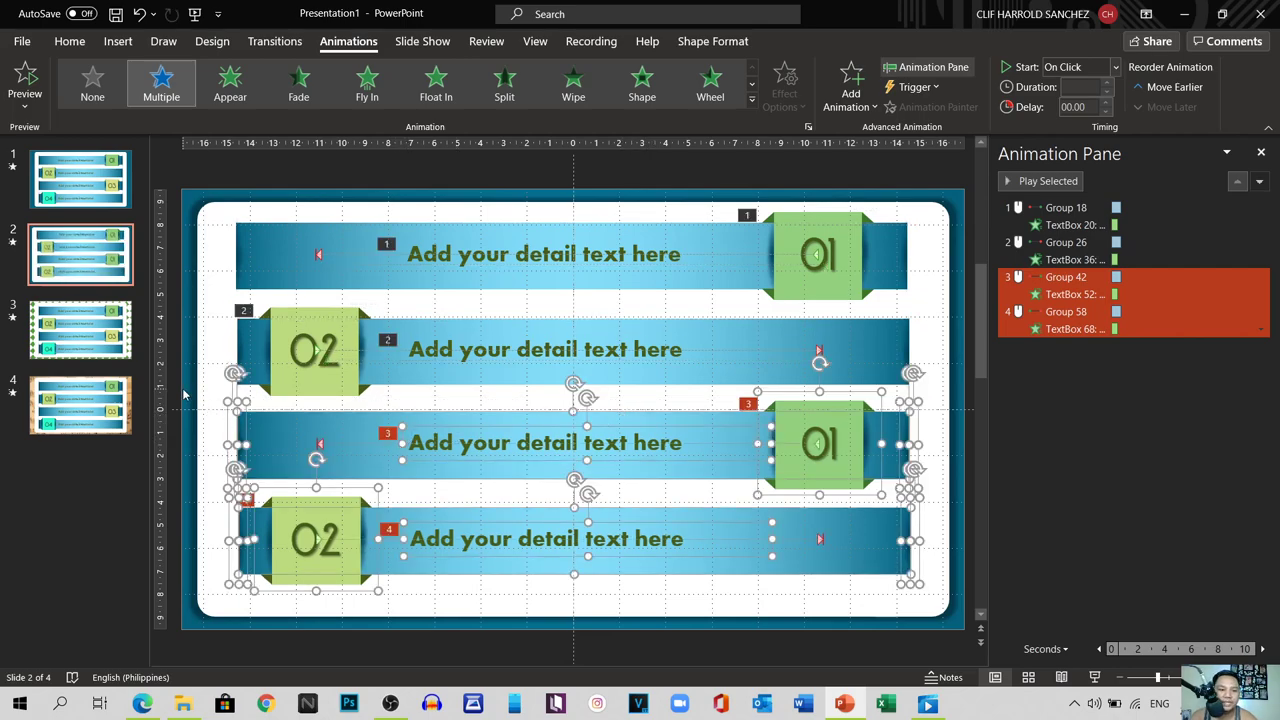
{"action": "left_click", "coordinate": [480, 178]}
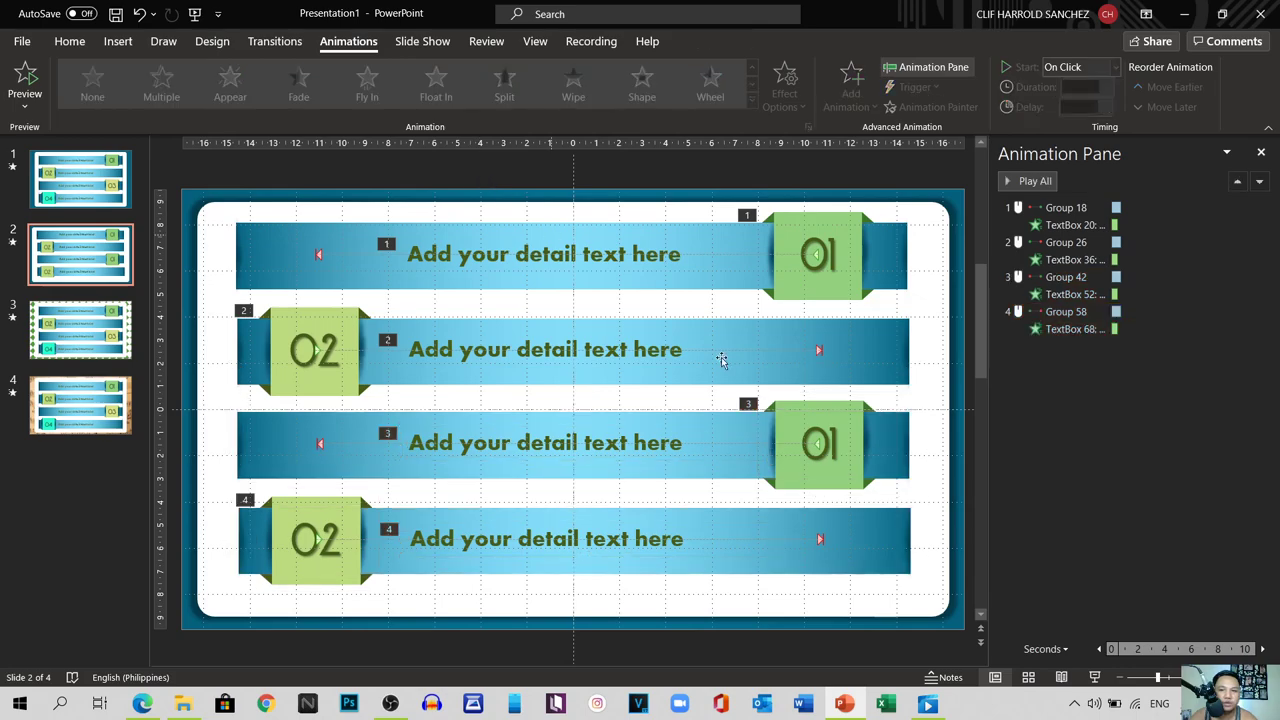
{"action": "left_click", "coordinate": [848, 412]}
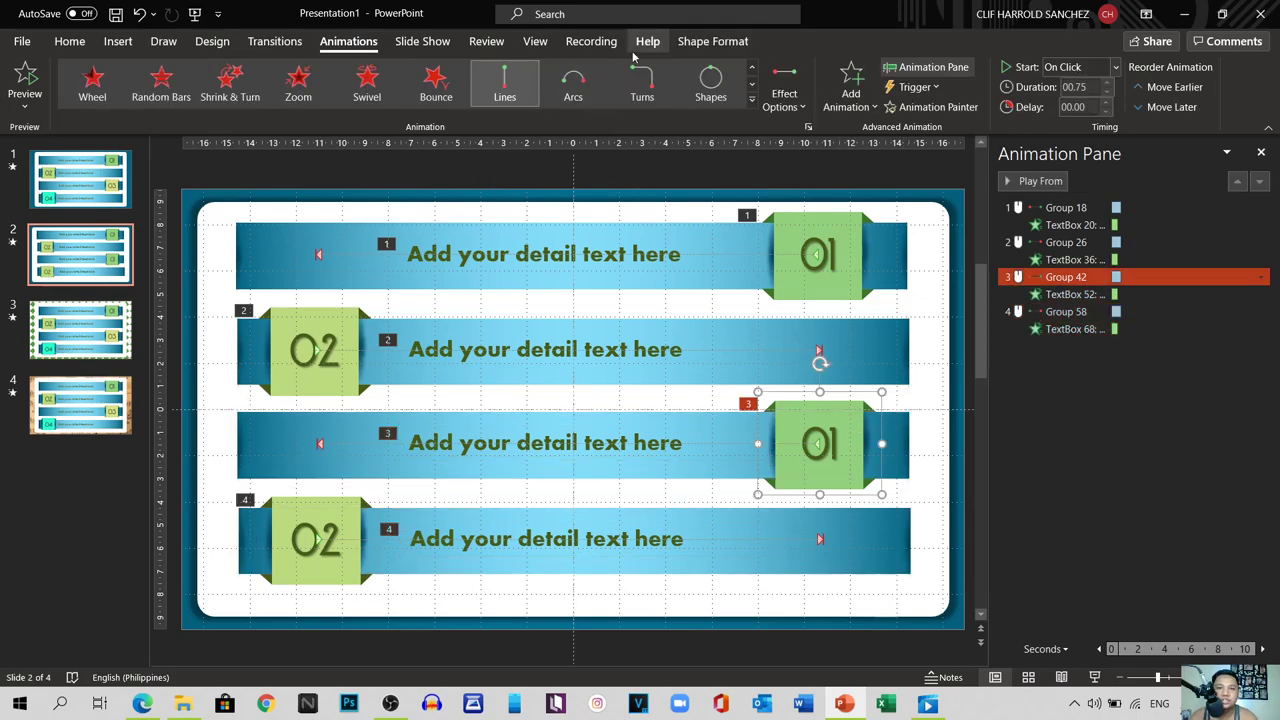
{"action": "left_click", "coordinate": [713, 41]}
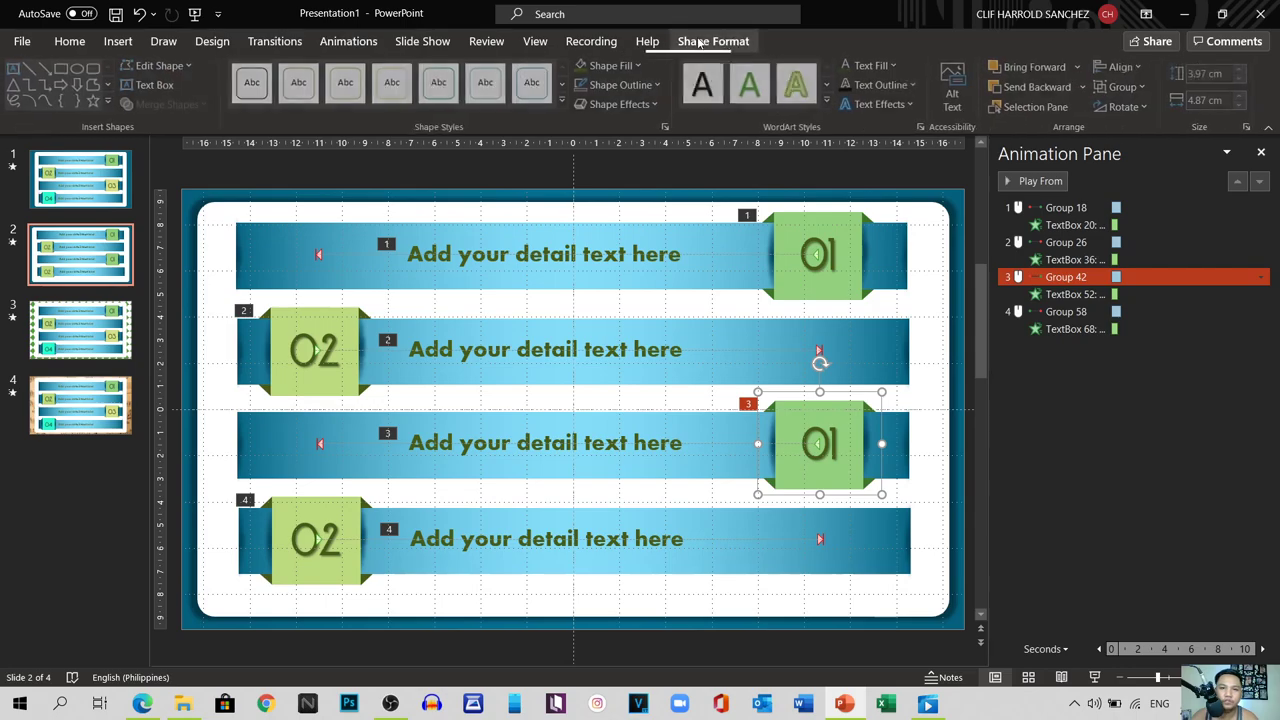
Step: Fill the third row's inner 01 square light yellow-green
{"action": "left_click", "coordinate": [641, 67]}
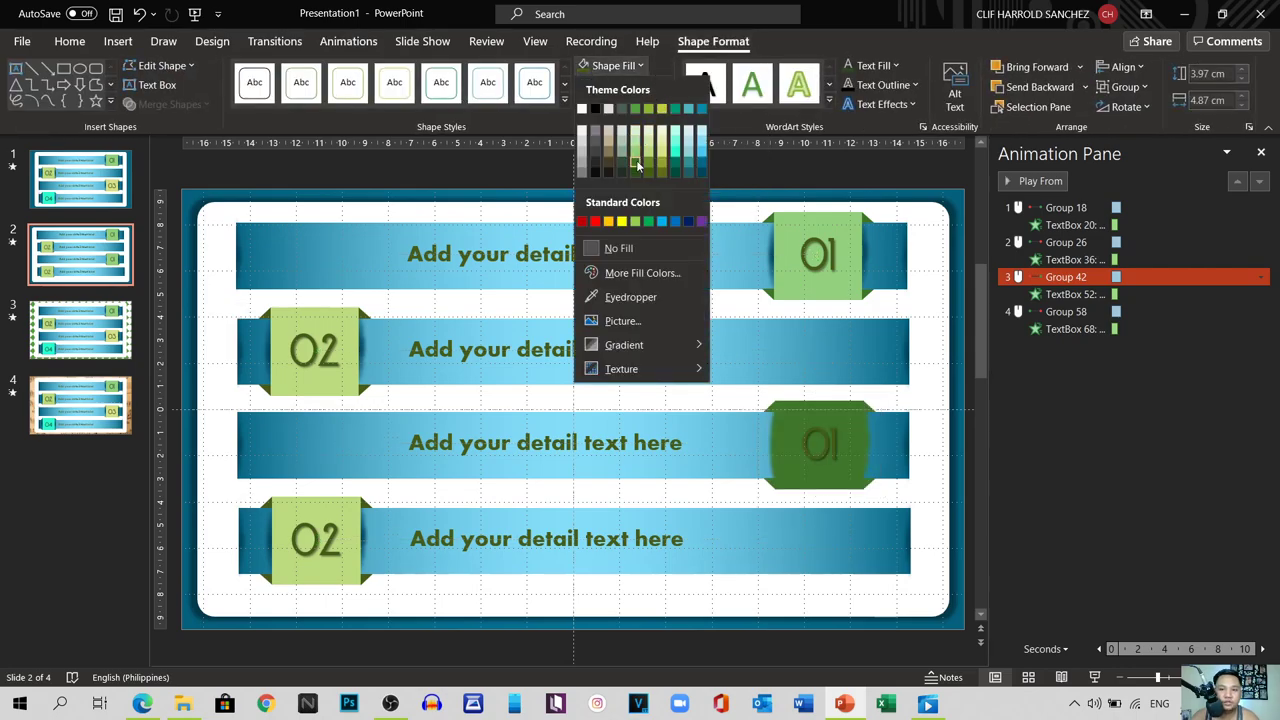
{"action": "left_click", "coordinate": [885, 182]}
{"action": "left_click", "coordinate": [800, 412]}
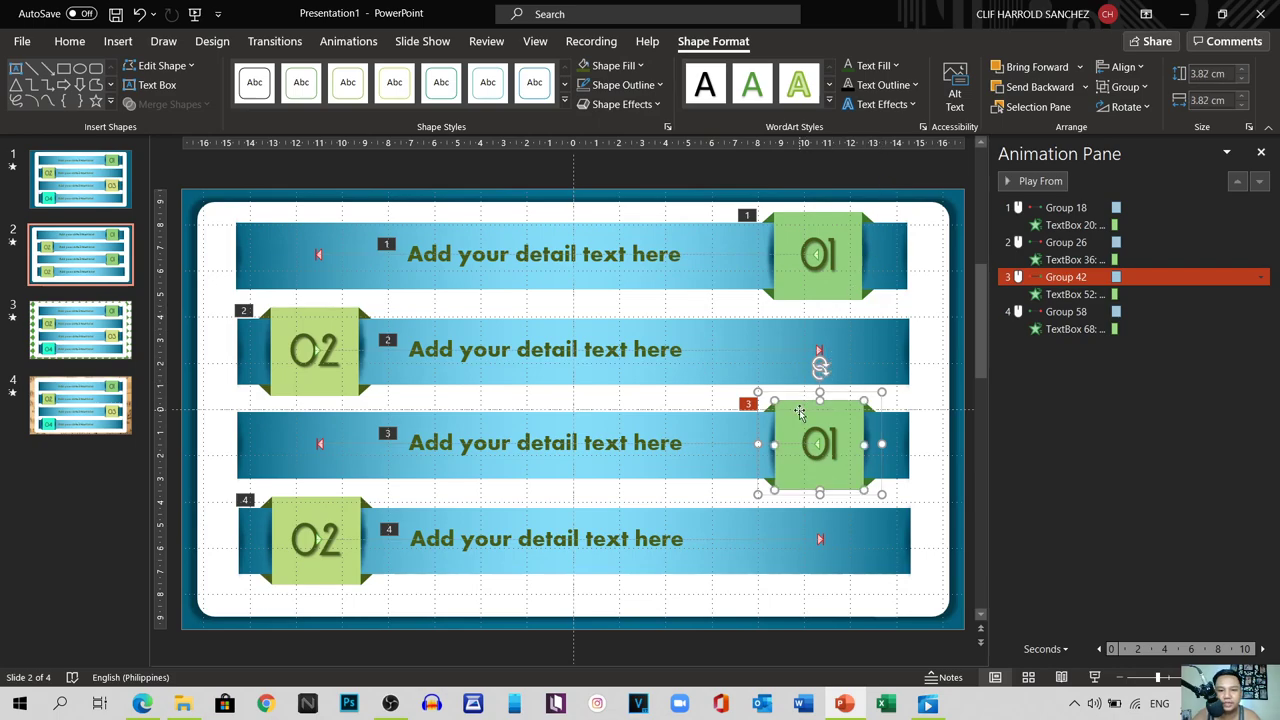
{"action": "left_click", "coordinate": [648, 66]}
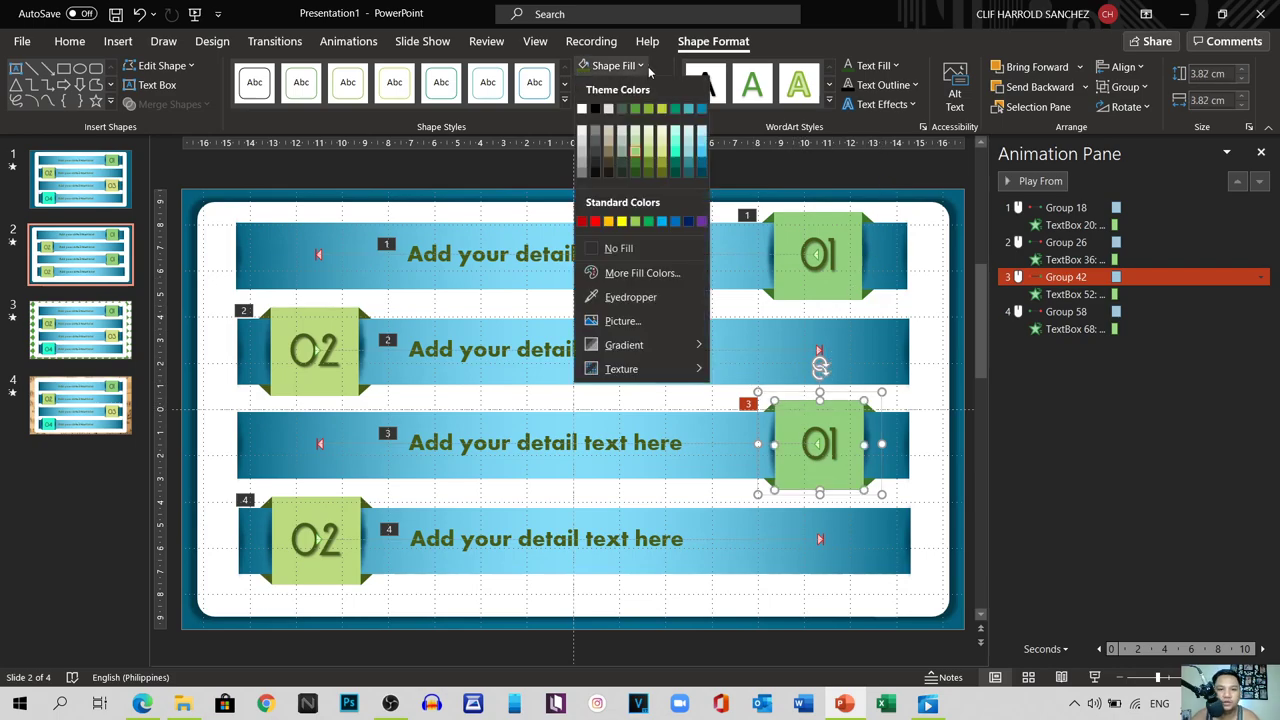
{"action": "left_click", "coordinate": [661, 157]}
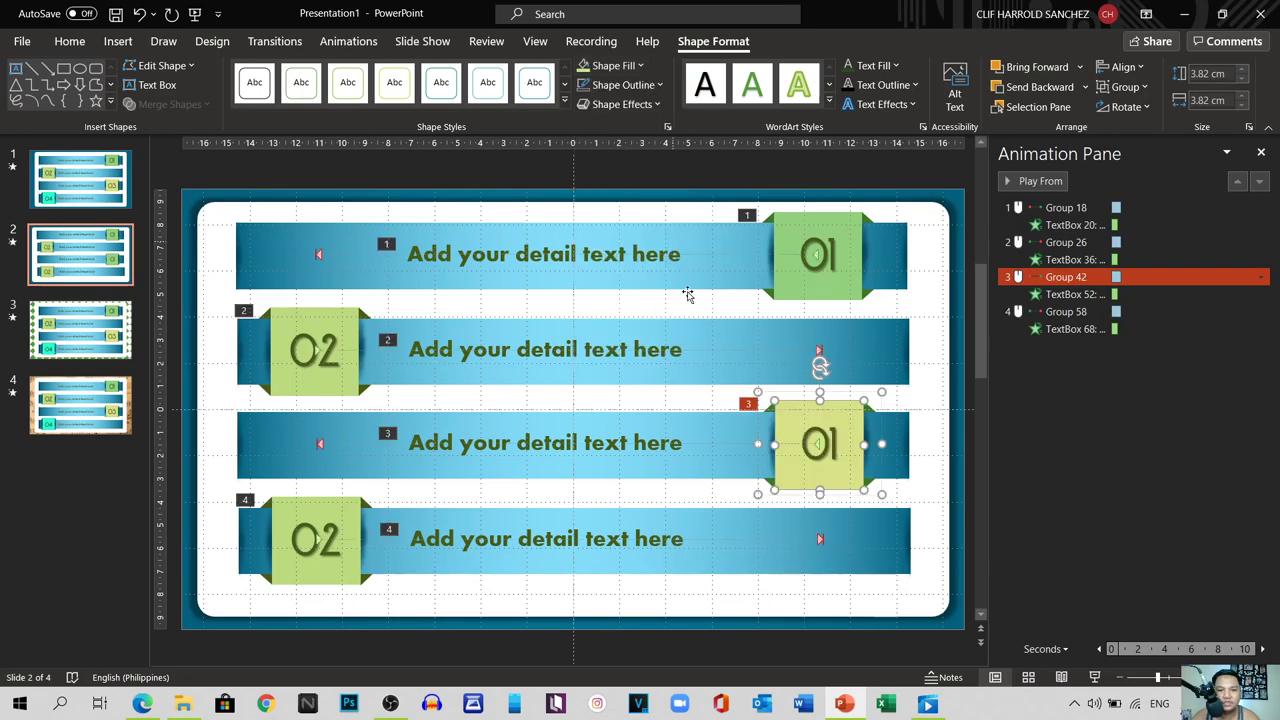
Step: Colour the third row's four 01-box corner triangles olive
{"action": "left_click", "coordinate": [769, 408]}
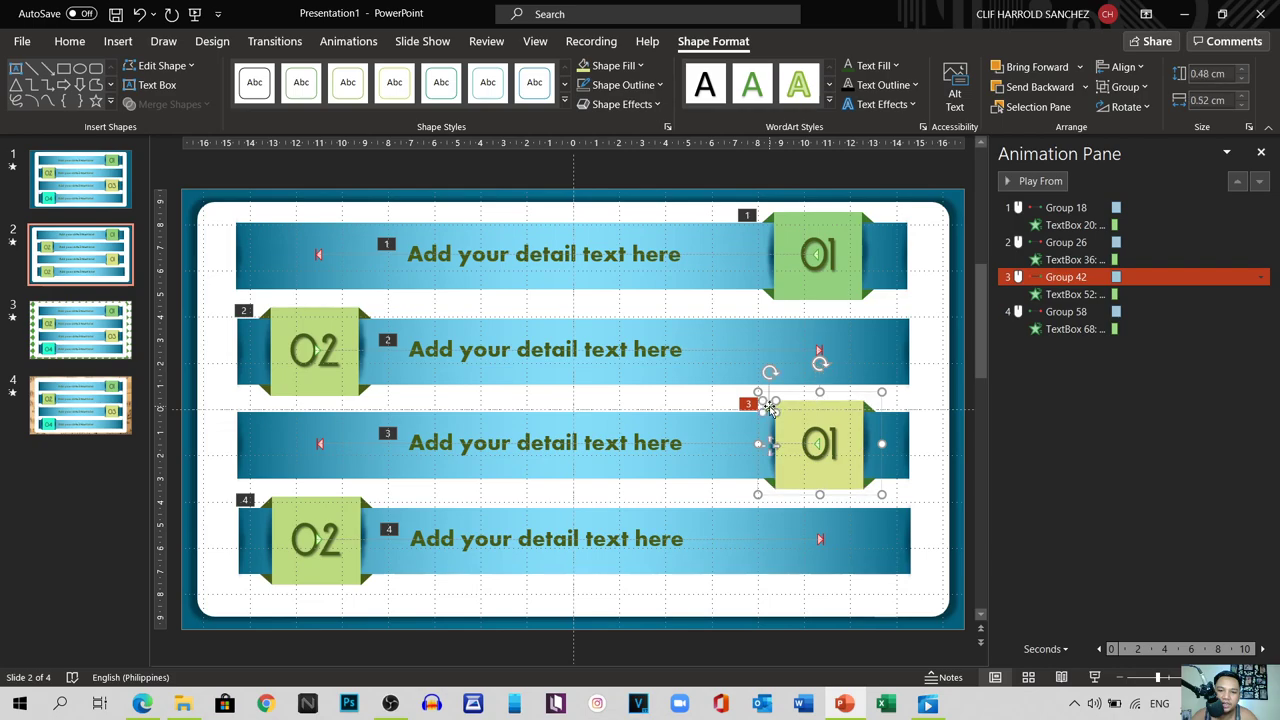
{"action": "left_click", "coordinate": [872, 410], "text": "shift"}
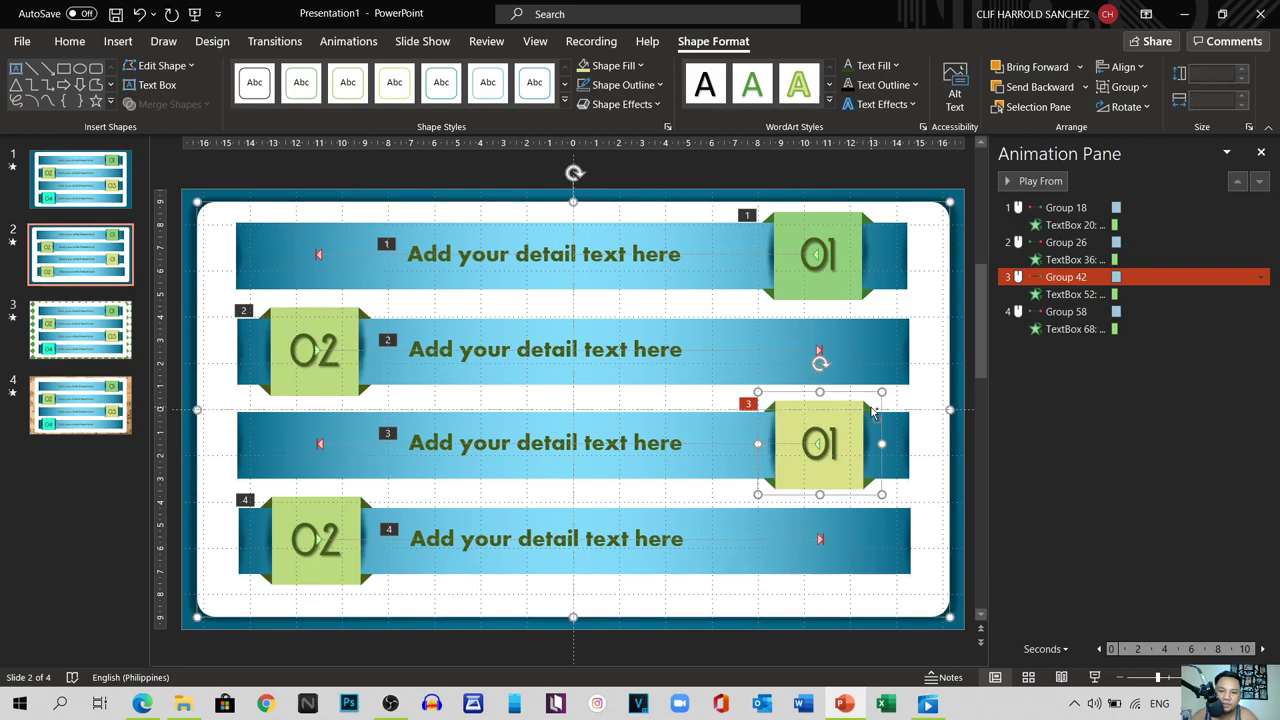
{"action": "left_click", "coordinate": [868, 410], "text": "shift"}
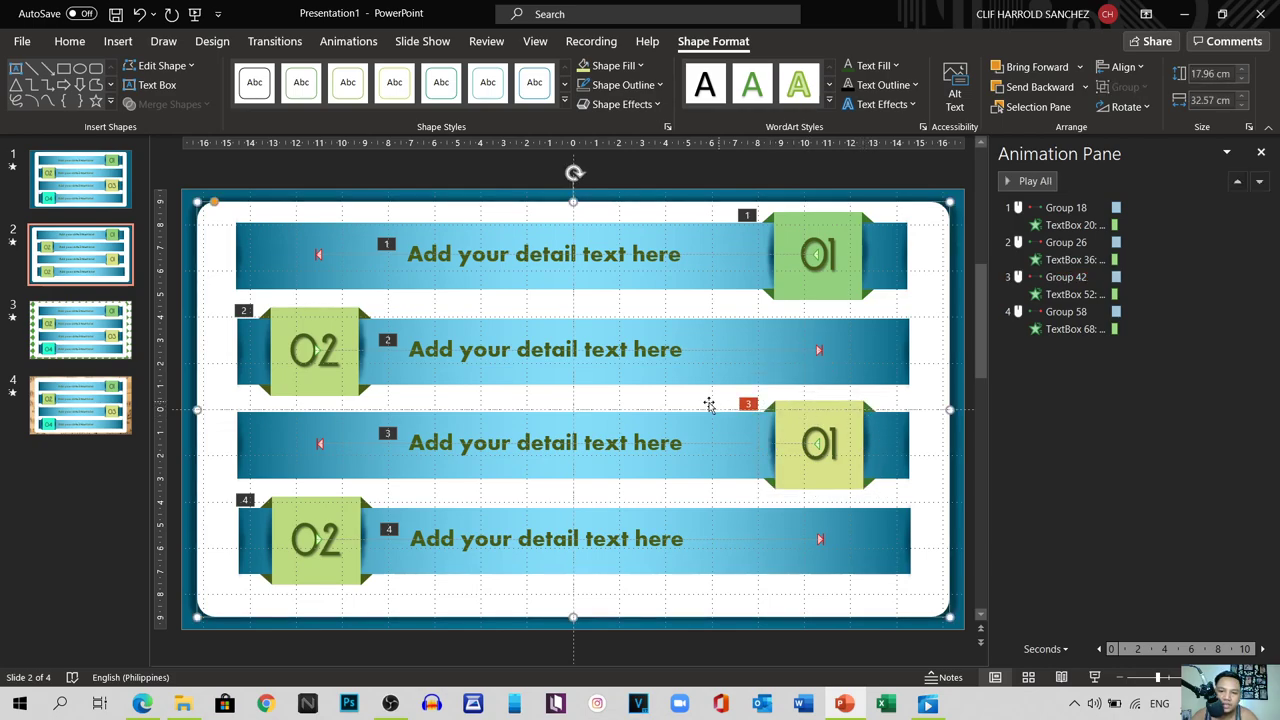
{"action": "left_click", "coordinate": [778, 414]}
{"action": "left_click", "coordinate": [771, 410]}
{"action": "left_click", "coordinate": [873, 428], "text": "shift"}
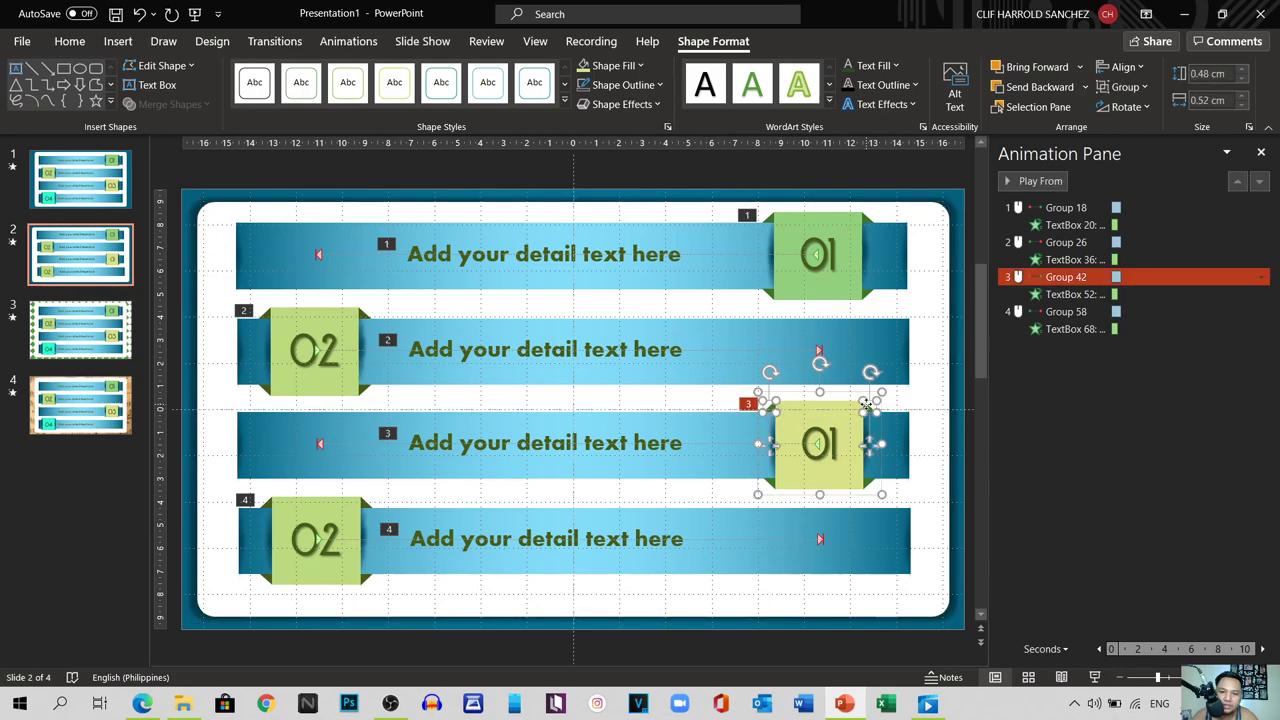
{"action": "left_click", "coordinate": [868, 480], "text": "shift"}
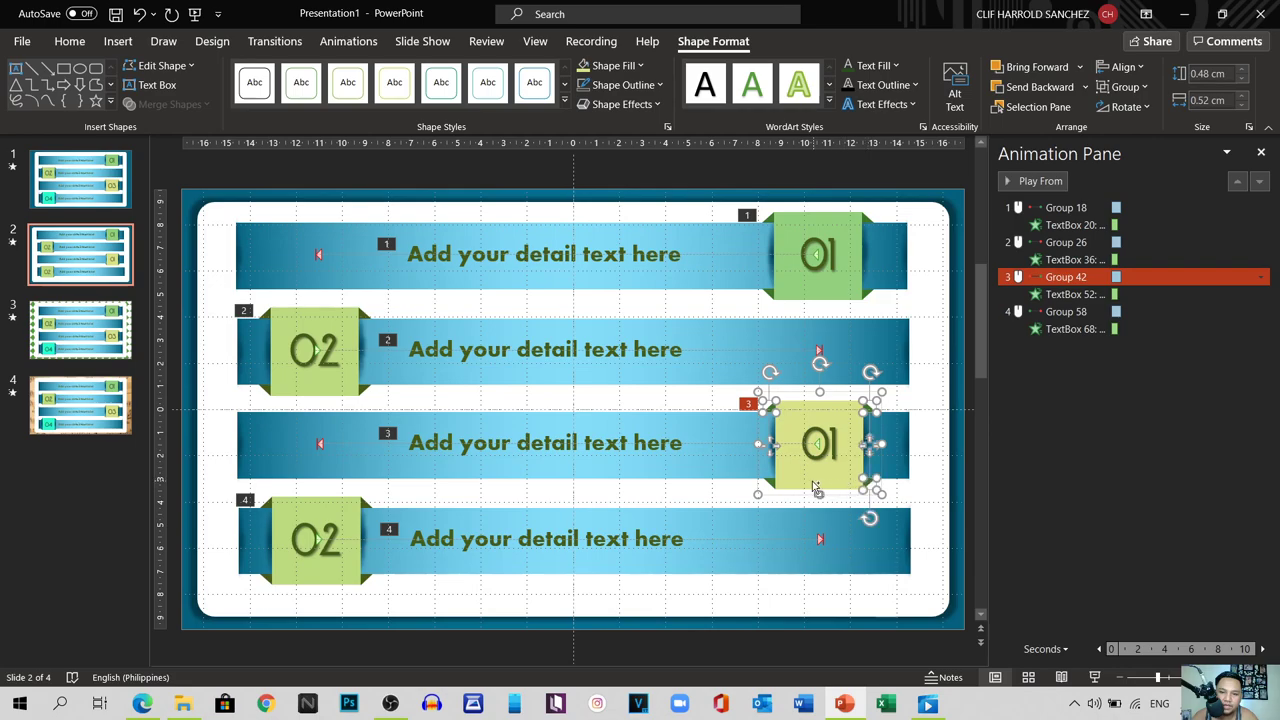
{"action": "left_click", "coordinate": [770, 482], "text": "shift"}
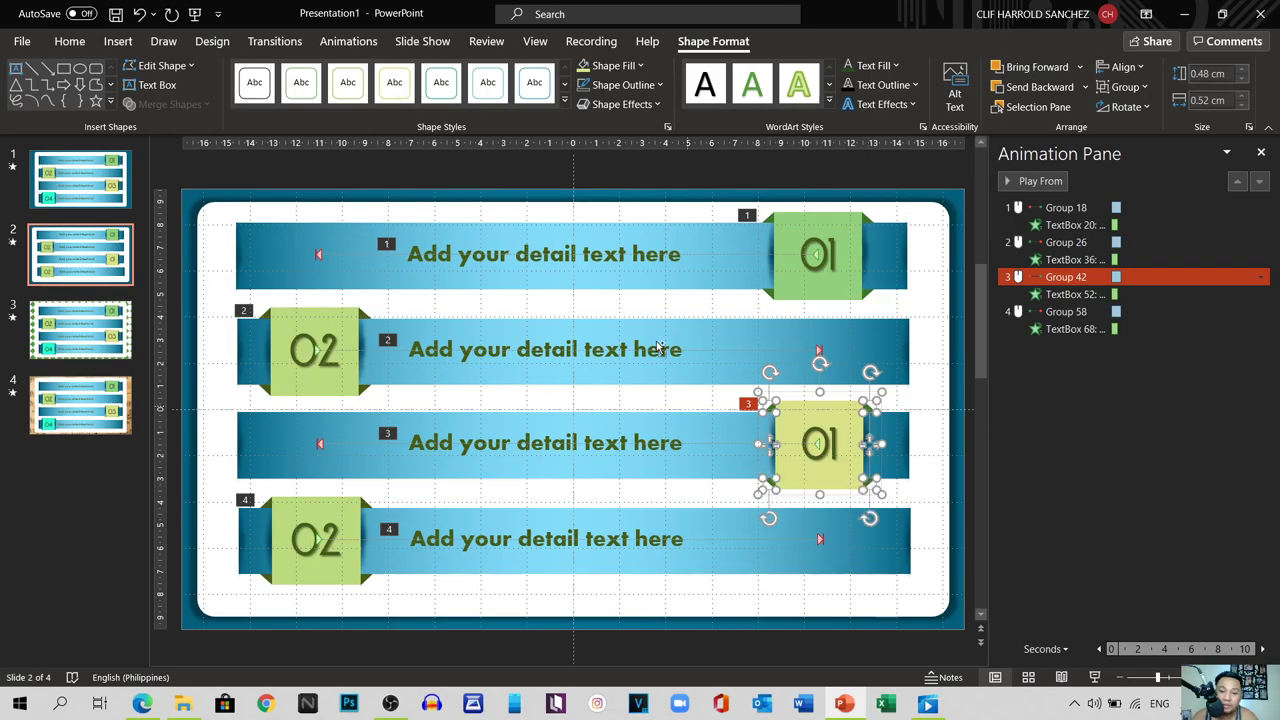
{"action": "left_click", "coordinate": [645, 66]}
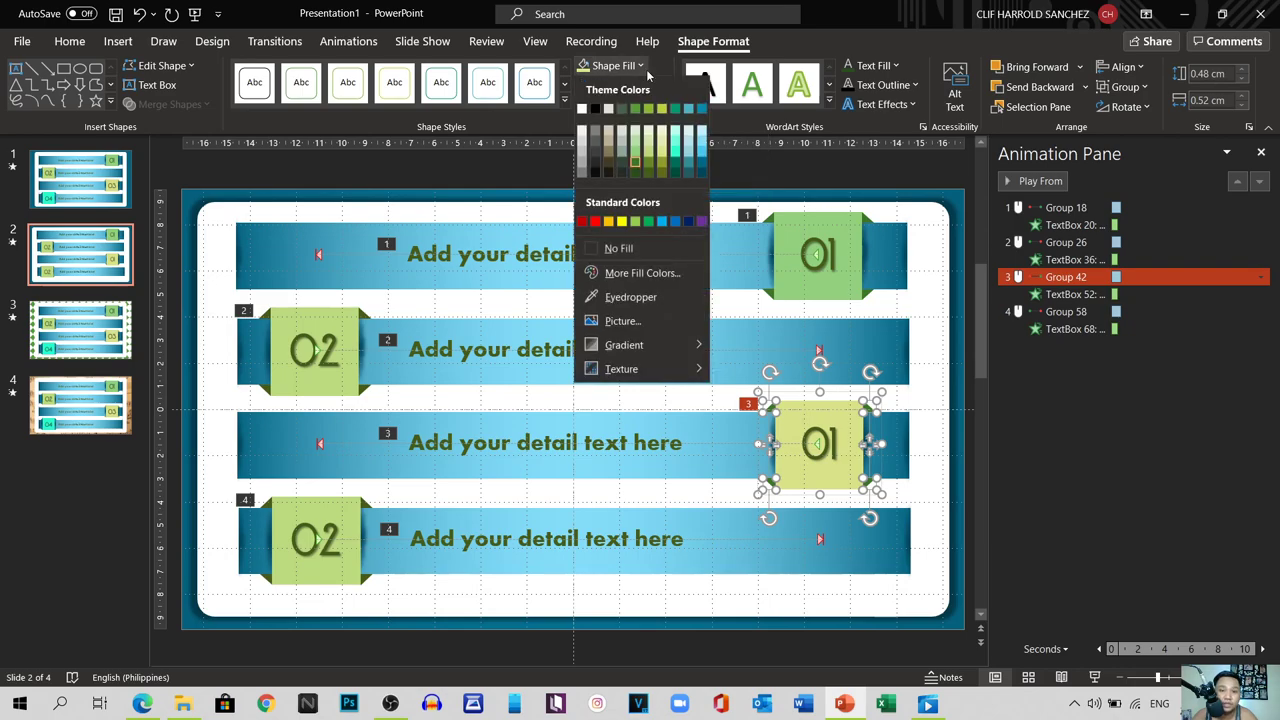
{"action": "left_click", "coordinate": [662, 174]}
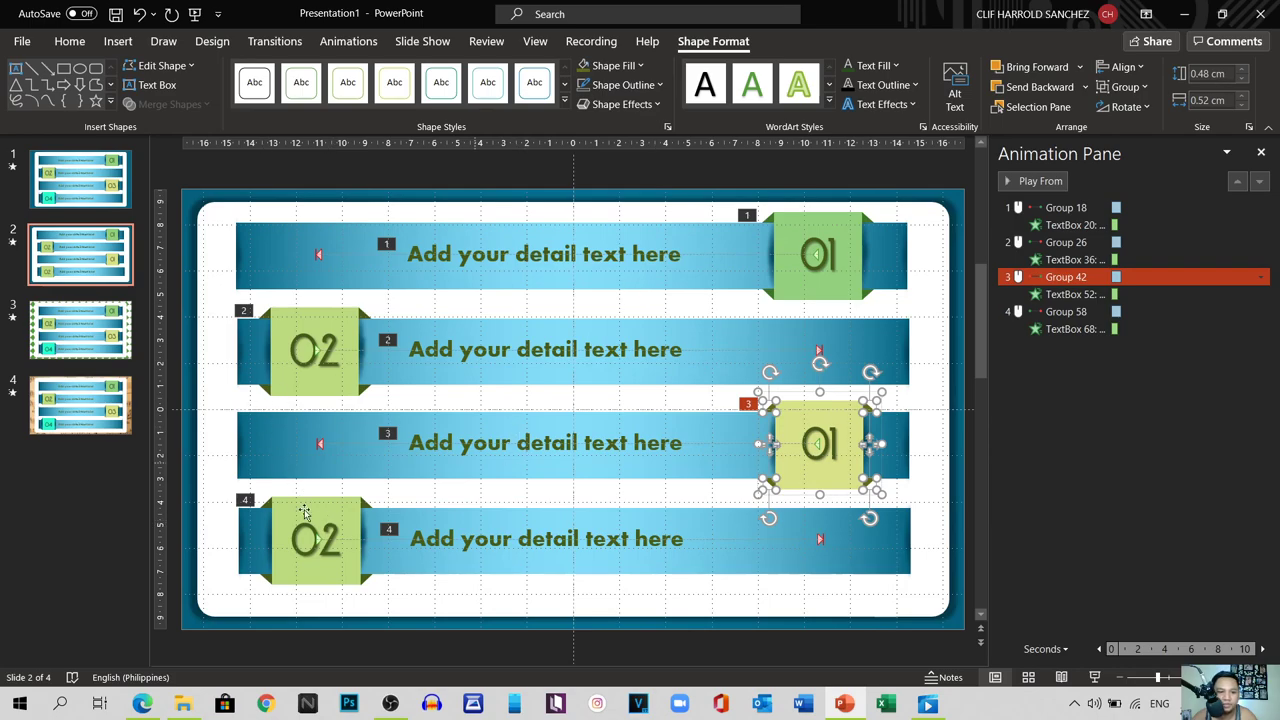
{"action": "left_click", "coordinate": [333, 506]}
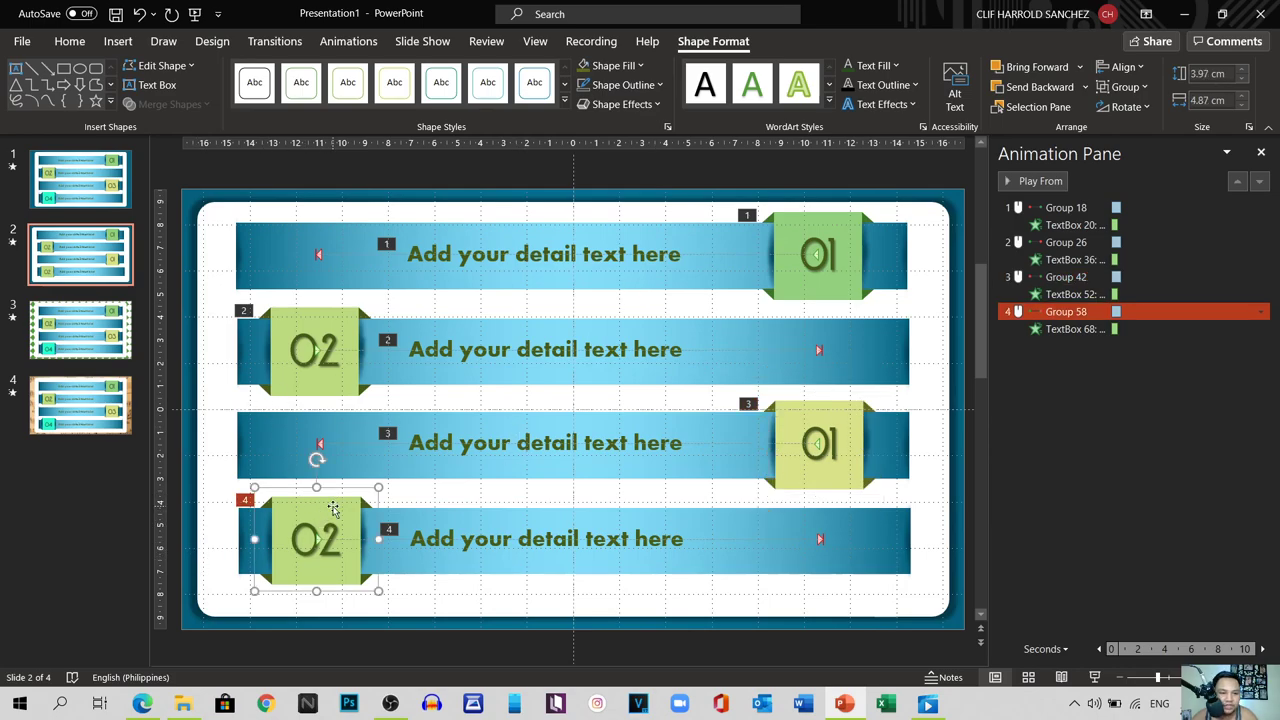
Step: Relabel the third and fourth row badges to 03 and 04, then select the 04 box
{"action": "left_click", "coordinate": [850, 441]}
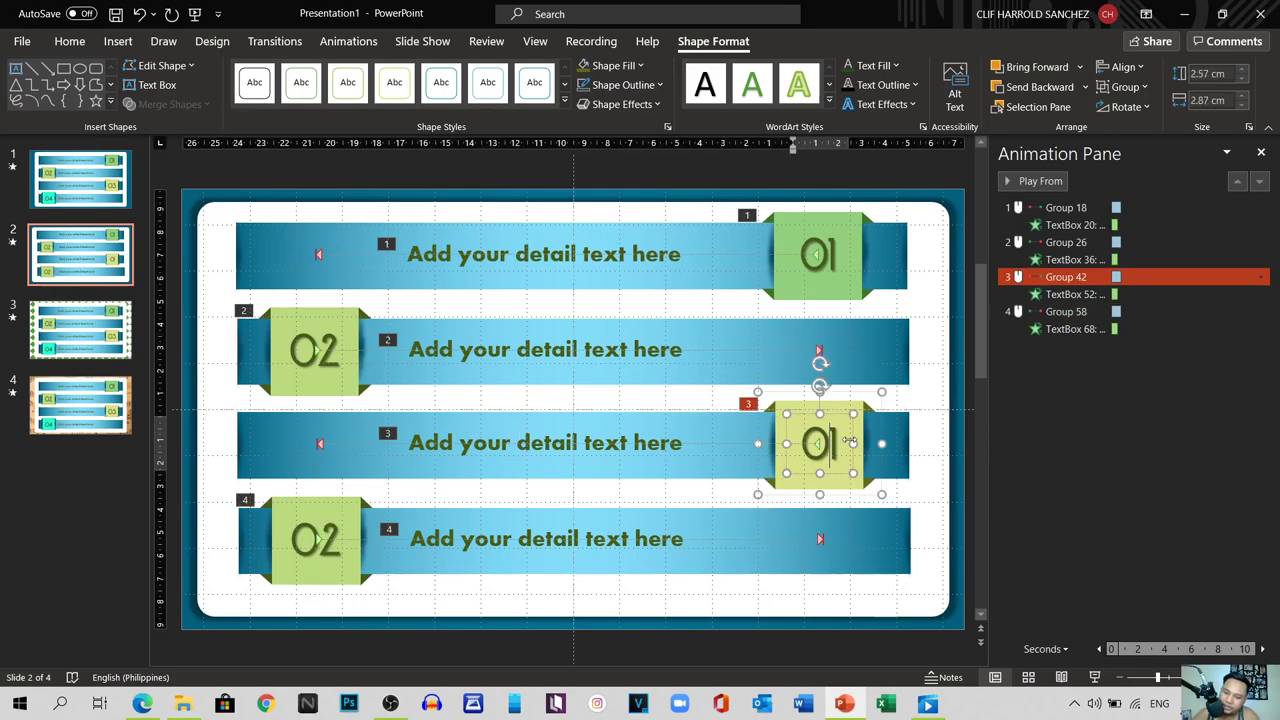
{"action": "key", "text": "BackSpace"}
{"action": "type", "text": "3"}
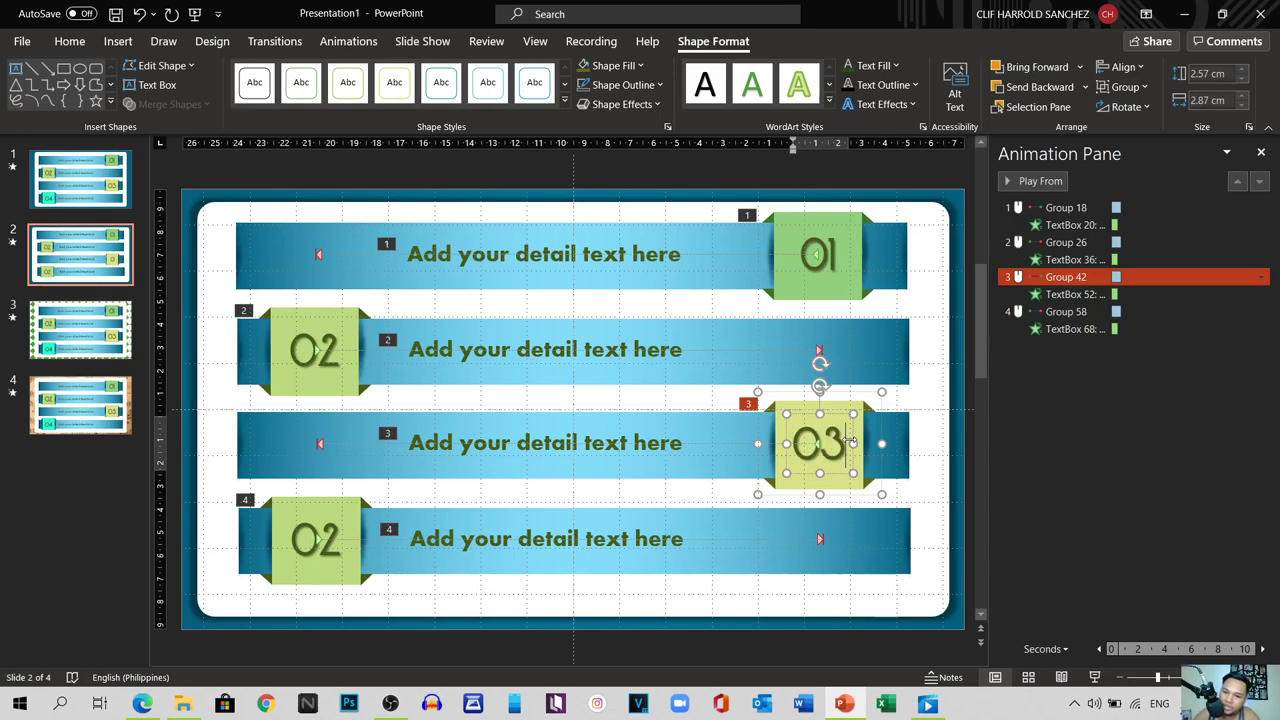
{"action": "left_click", "coordinate": [322, 533]}
{"action": "key", "text": "BackSpace"}
{"action": "type", "text": "4"}
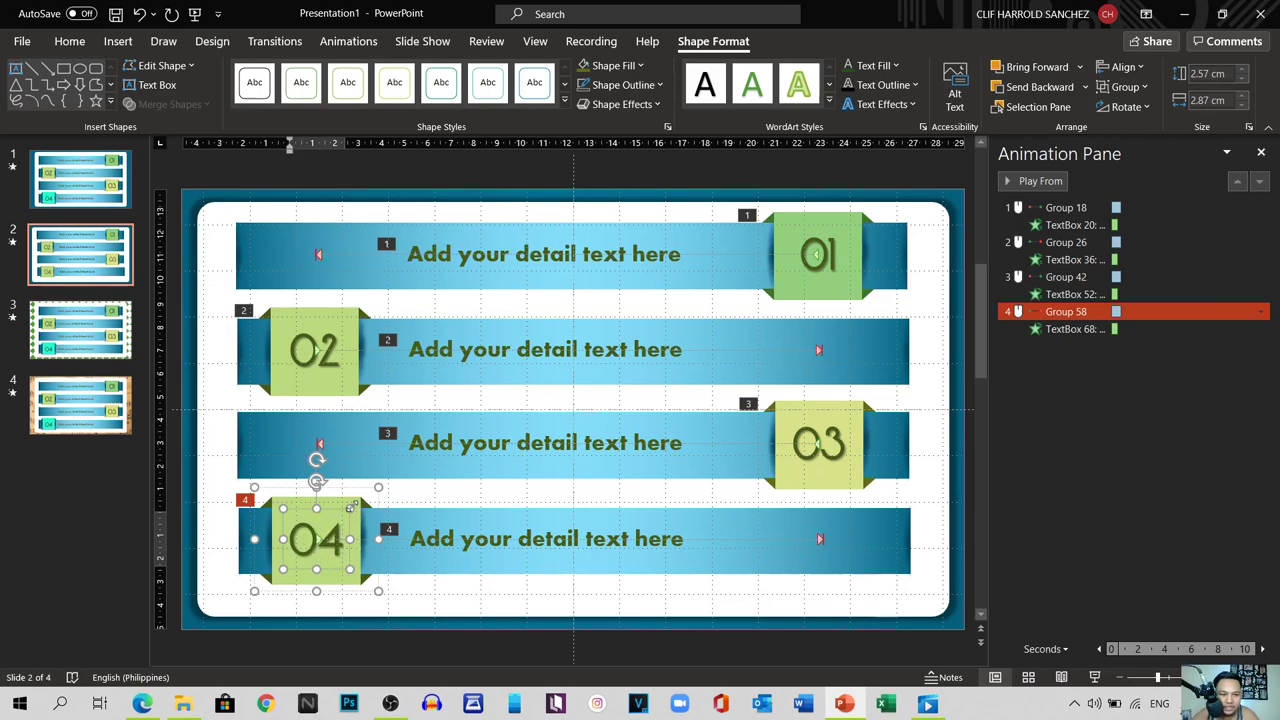
{"action": "left_click", "coordinate": [352, 505]}
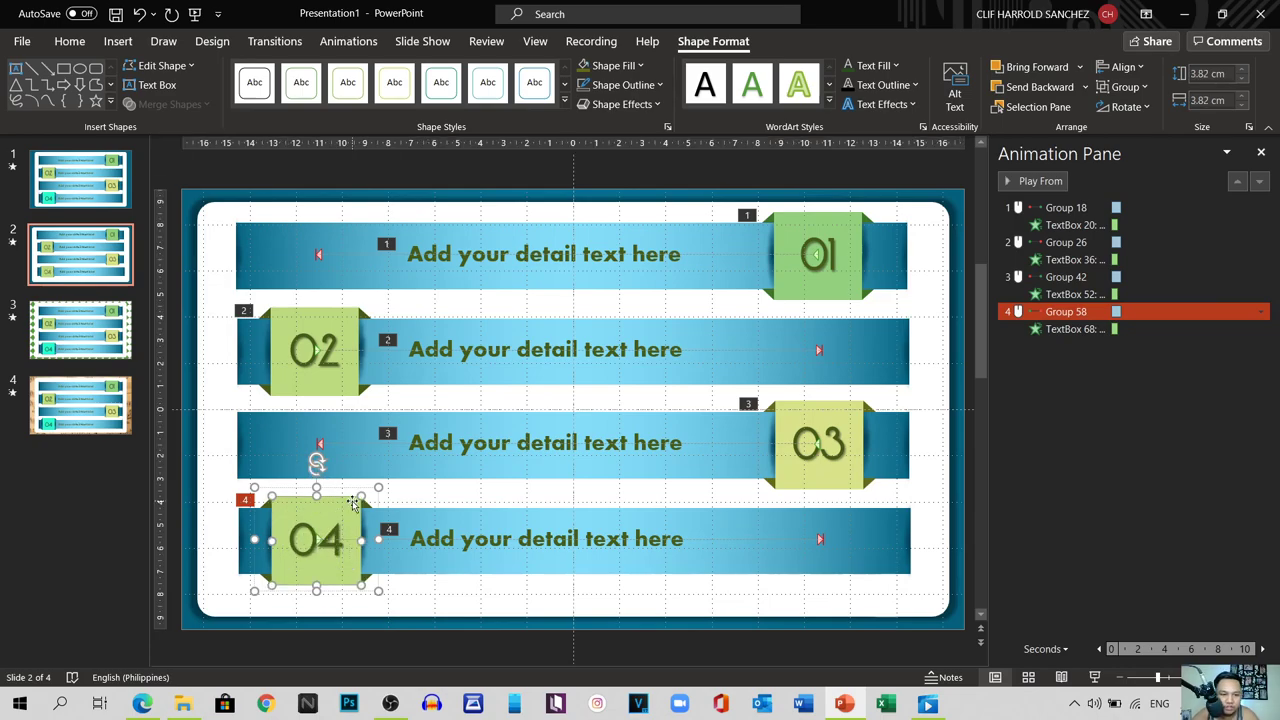
Step: Fill the 04 box aqua and give its four corner folds a new theme colour
{"action": "left_click", "coordinate": [630, 65]}
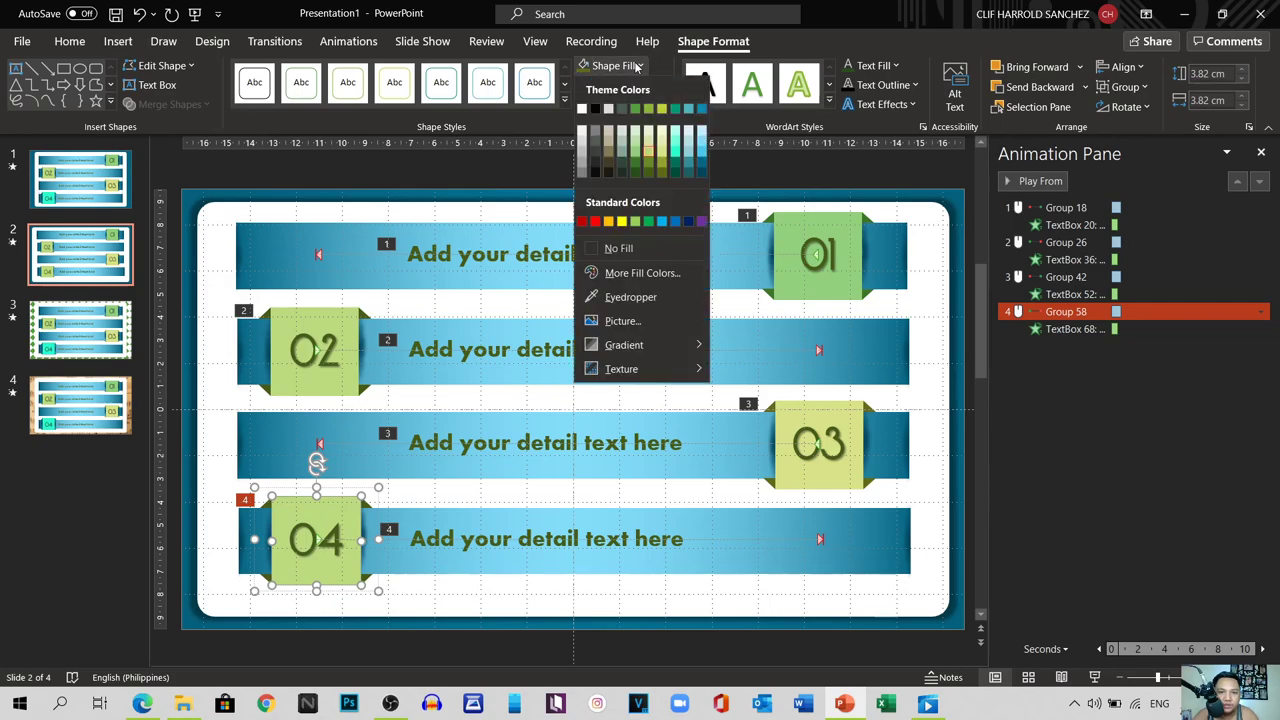
{"action": "left_click", "coordinate": [676, 155]}
{"action": "left_click", "coordinate": [265, 504]}
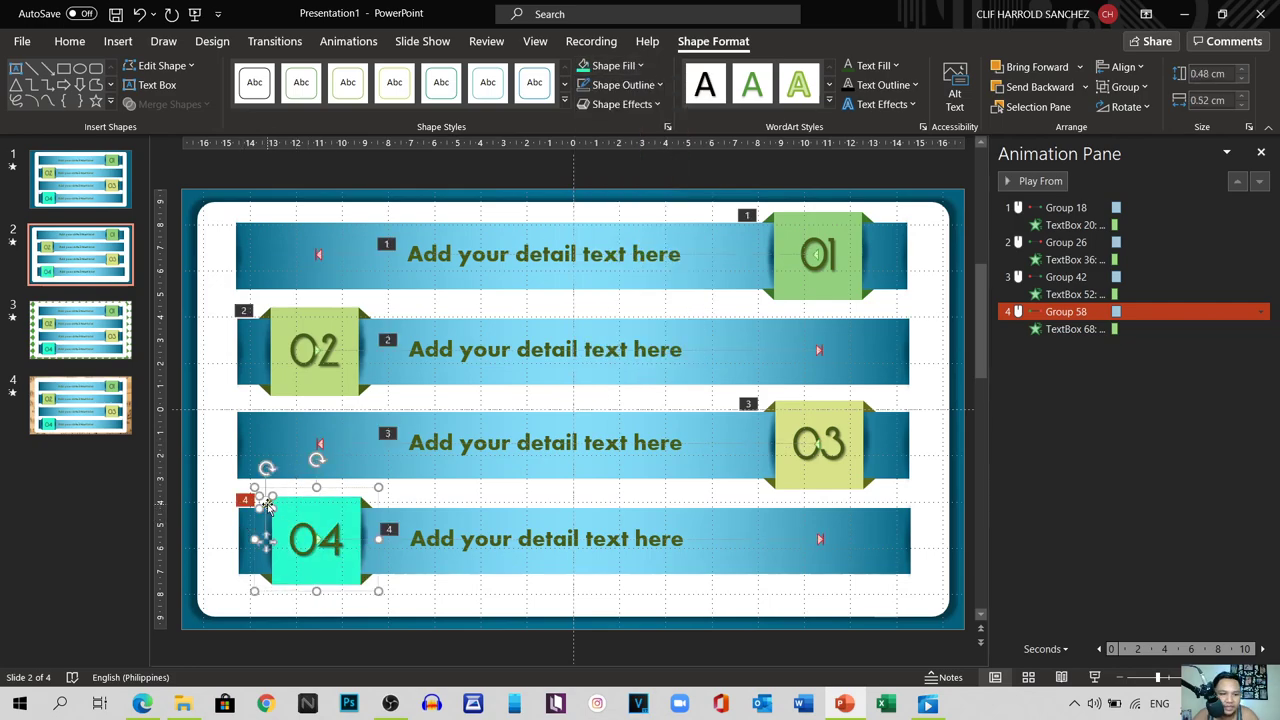
{"action": "left_click", "coordinate": [369, 507], "text": "shift"}
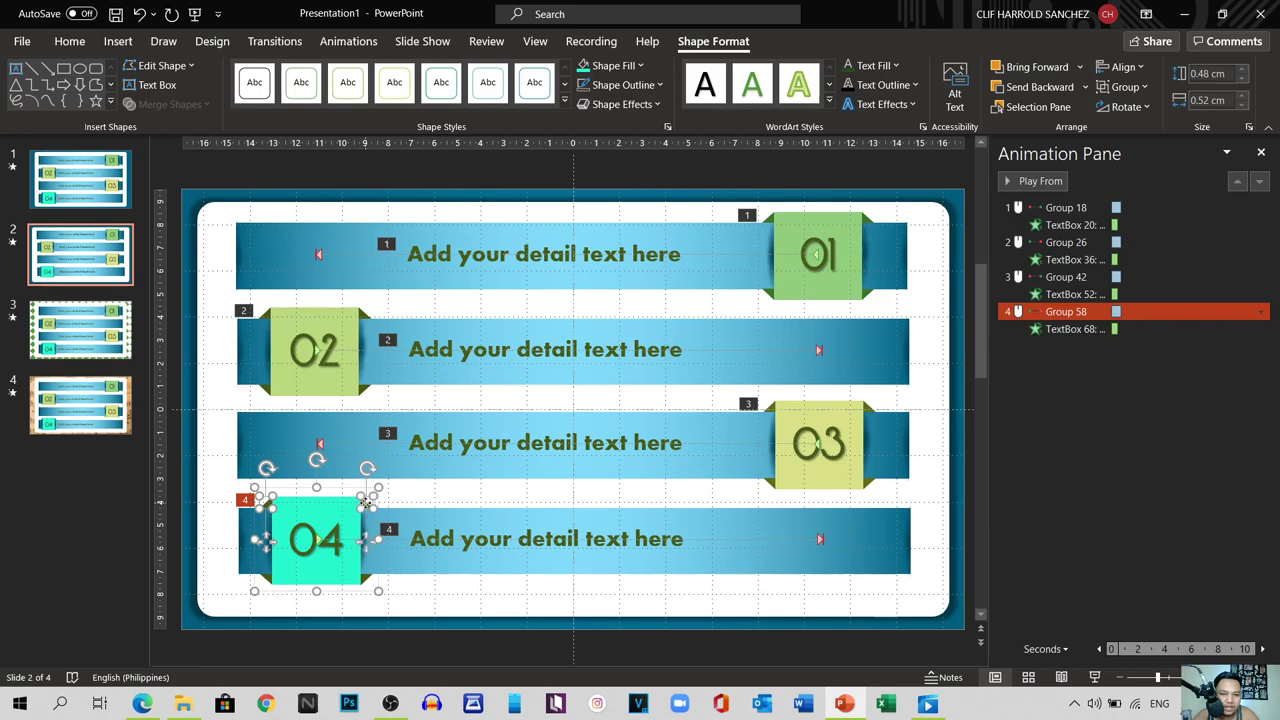
{"action": "left_click", "coordinate": [367, 581], "text": "shift"}
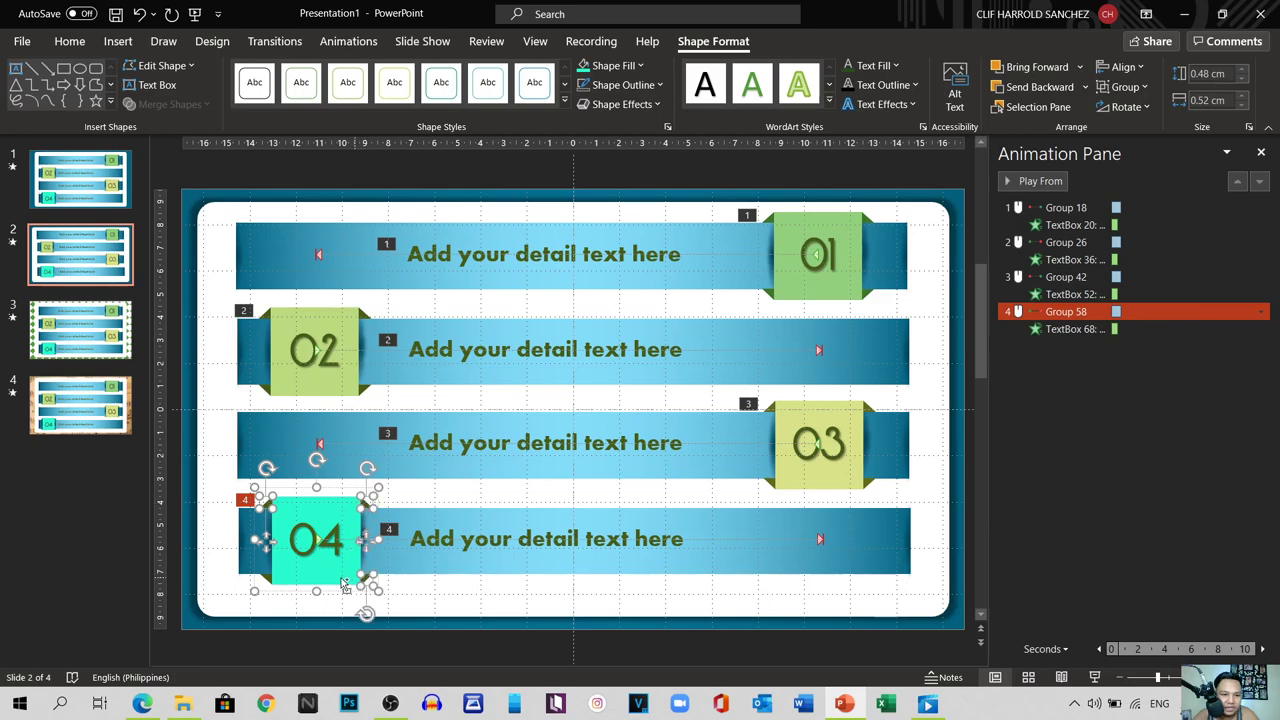
{"action": "left_click", "coordinate": [268, 579], "text": "shift"}
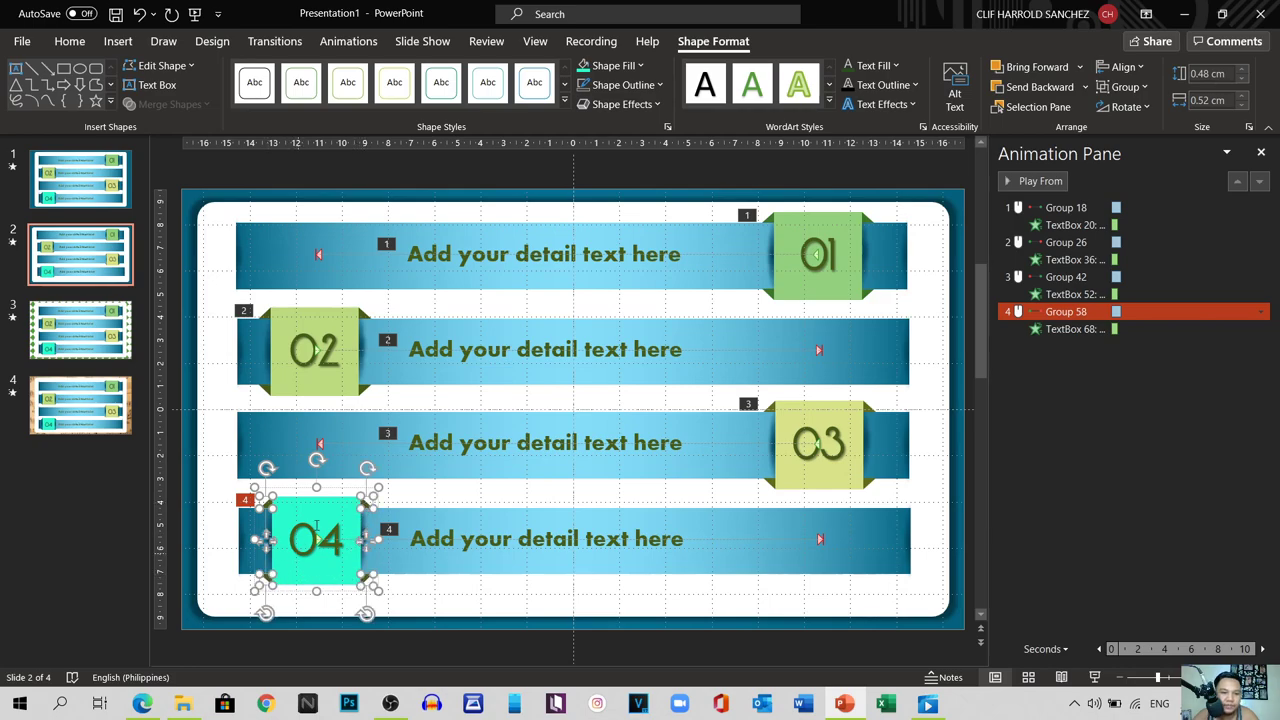
{"action": "left_click", "coordinate": [639, 65]}
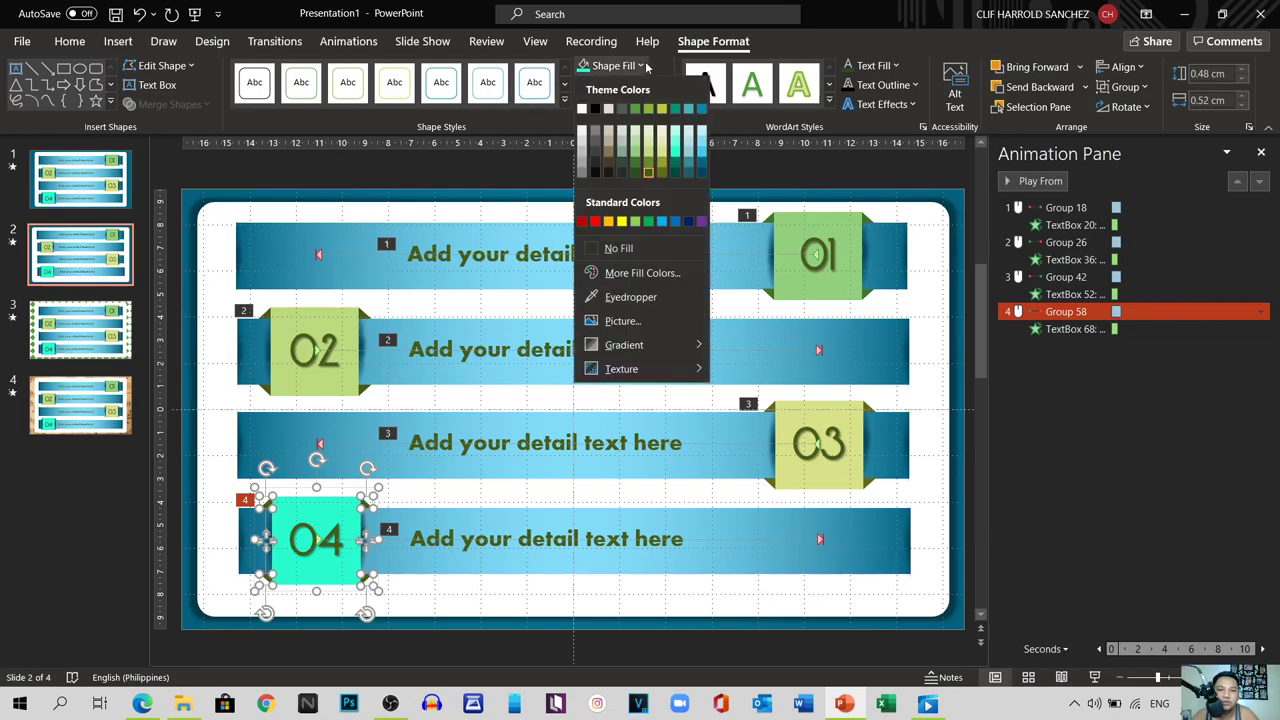
{"action": "left_click", "coordinate": [677, 164]}
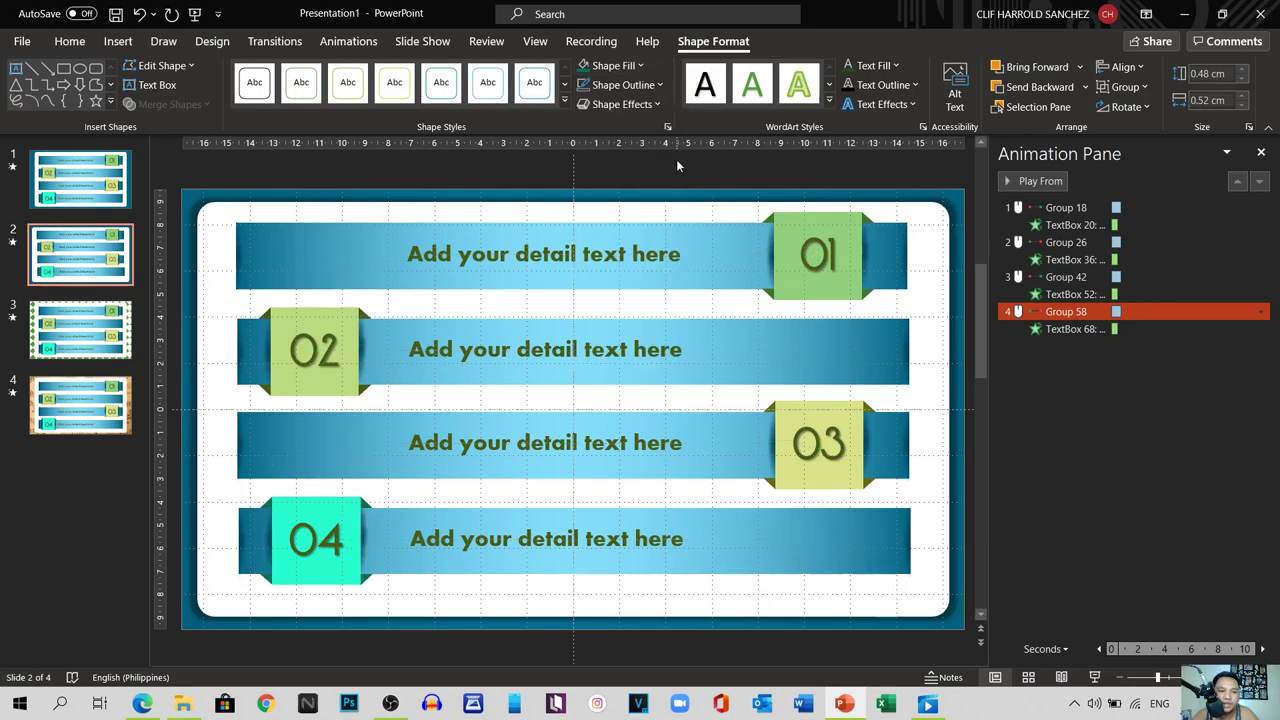
Step: Preview all of slide 2's animations with Play All in the Animation Pane
{"action": "left_click", "coordinate": [236, 181]}
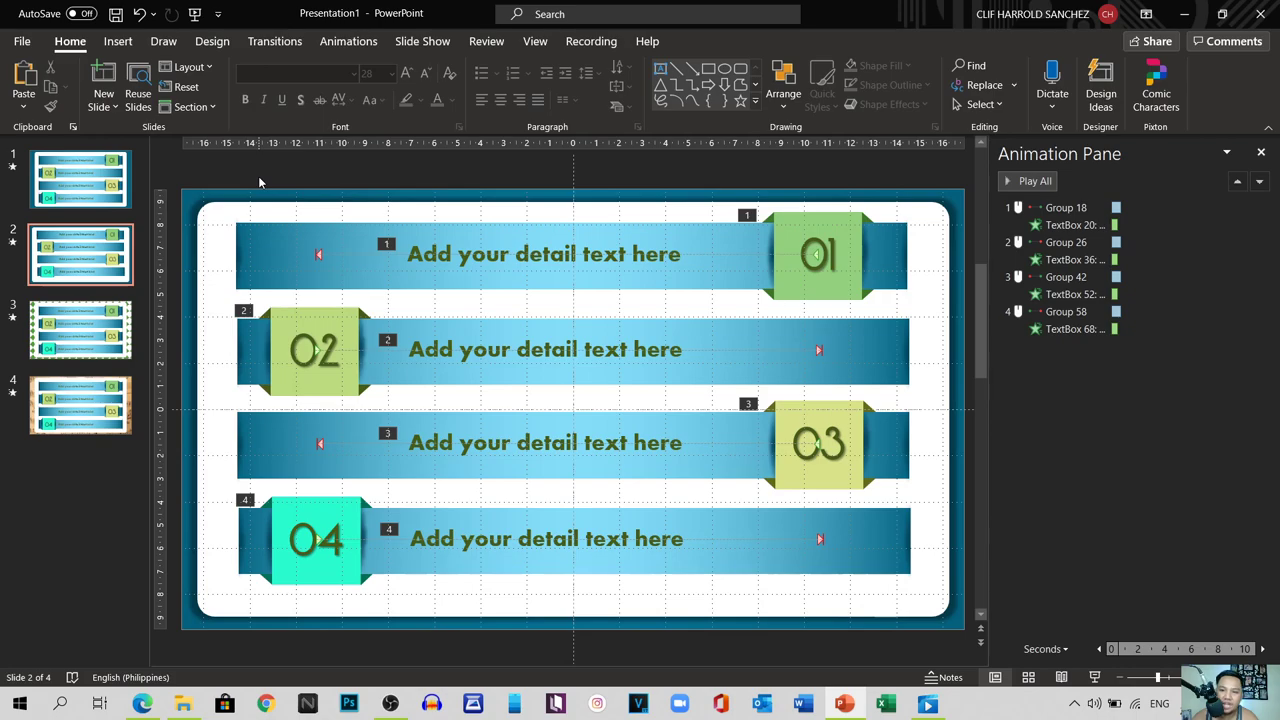
{"action": "left_click", "coordinate": [1036, 181]}
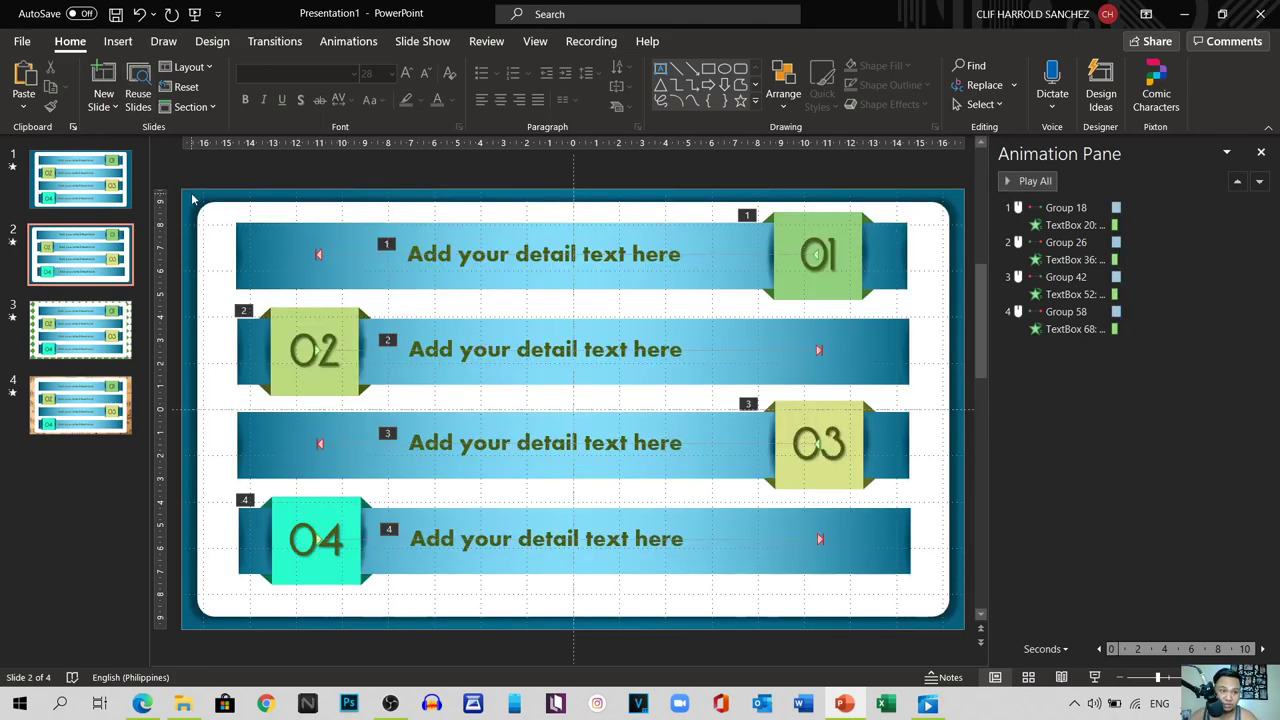
{"action": "left_click", "coordinate": [212, 41]}
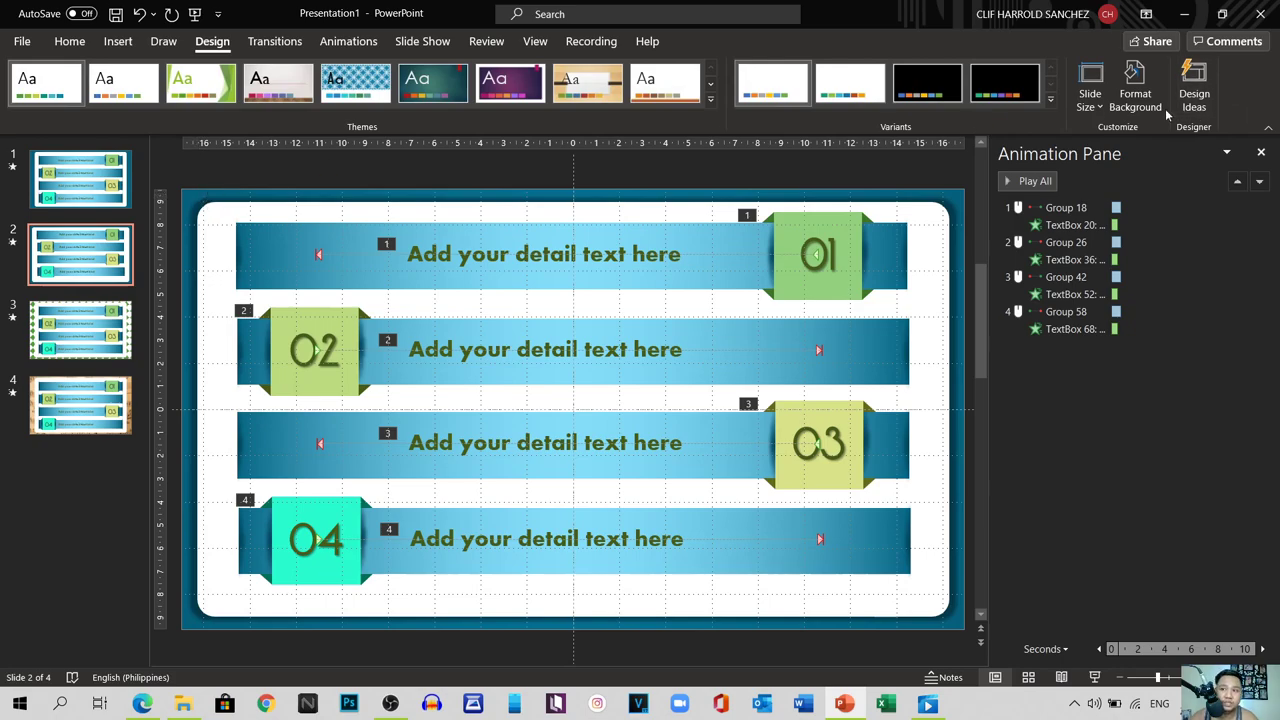
Step: Switch slide 2's background to a pattern fill and pick a fine dotted pattern
{"action": "left_click", "coordinate": [1135, 93]}
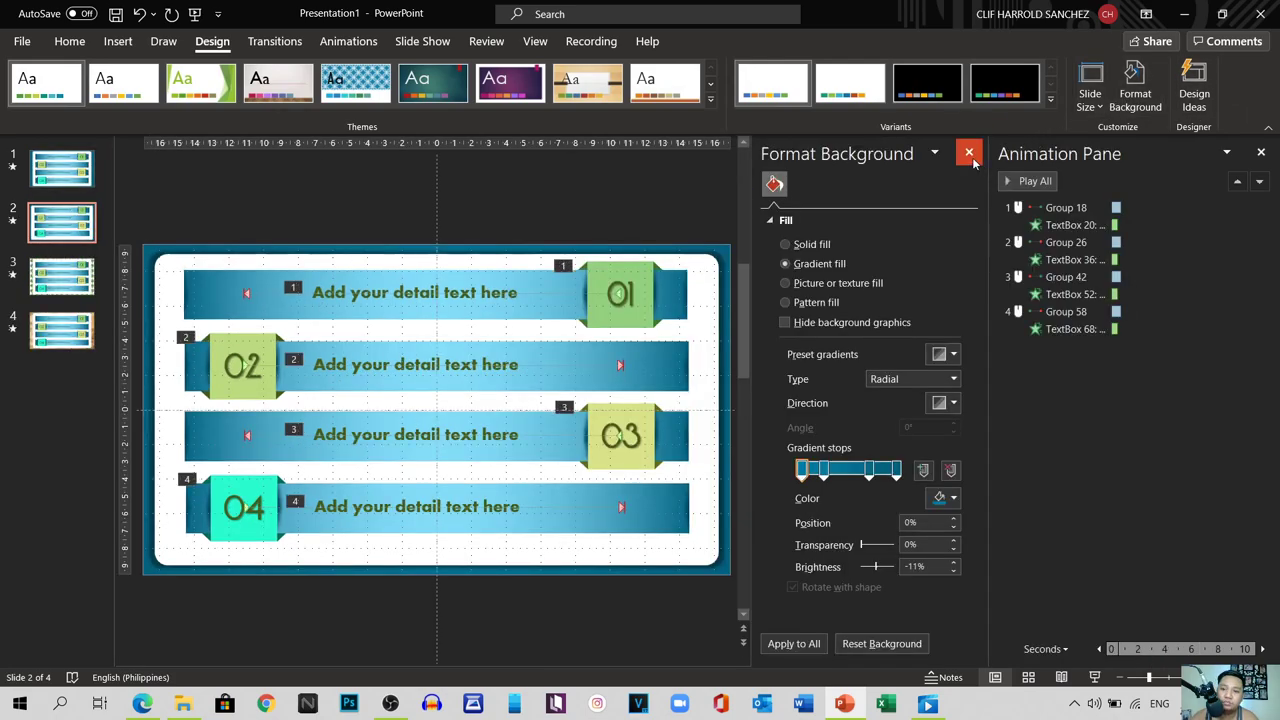
{"action": "left_click", "coordinate": [1261, 152]}
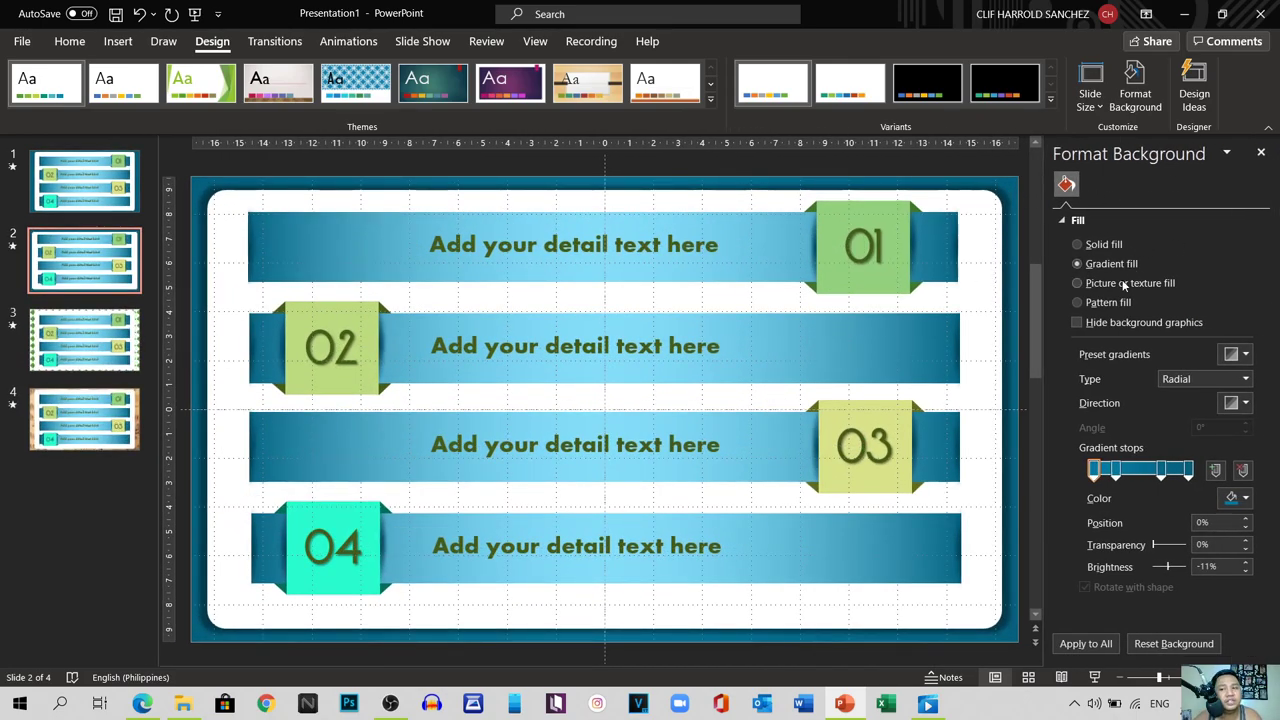
{"action": "left_click", "coordinate": [1078, 302]}
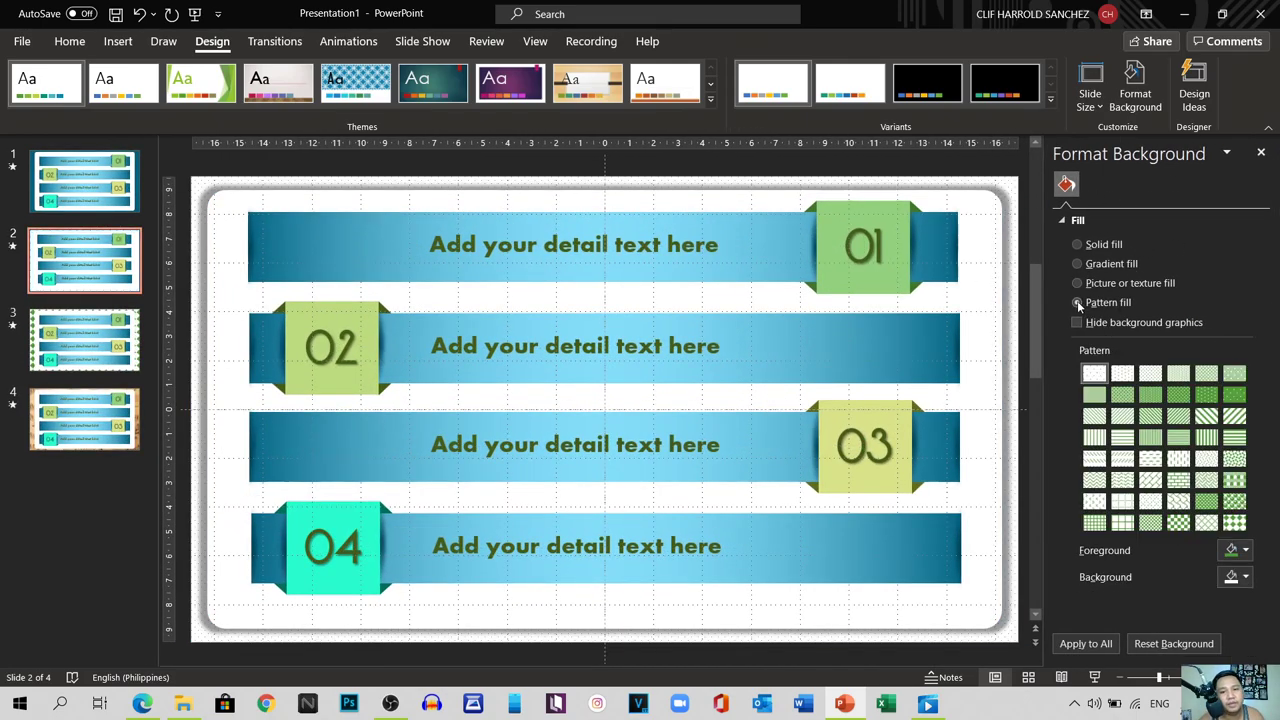
{"action": "left_click", "coordinate": [1208, 396]}
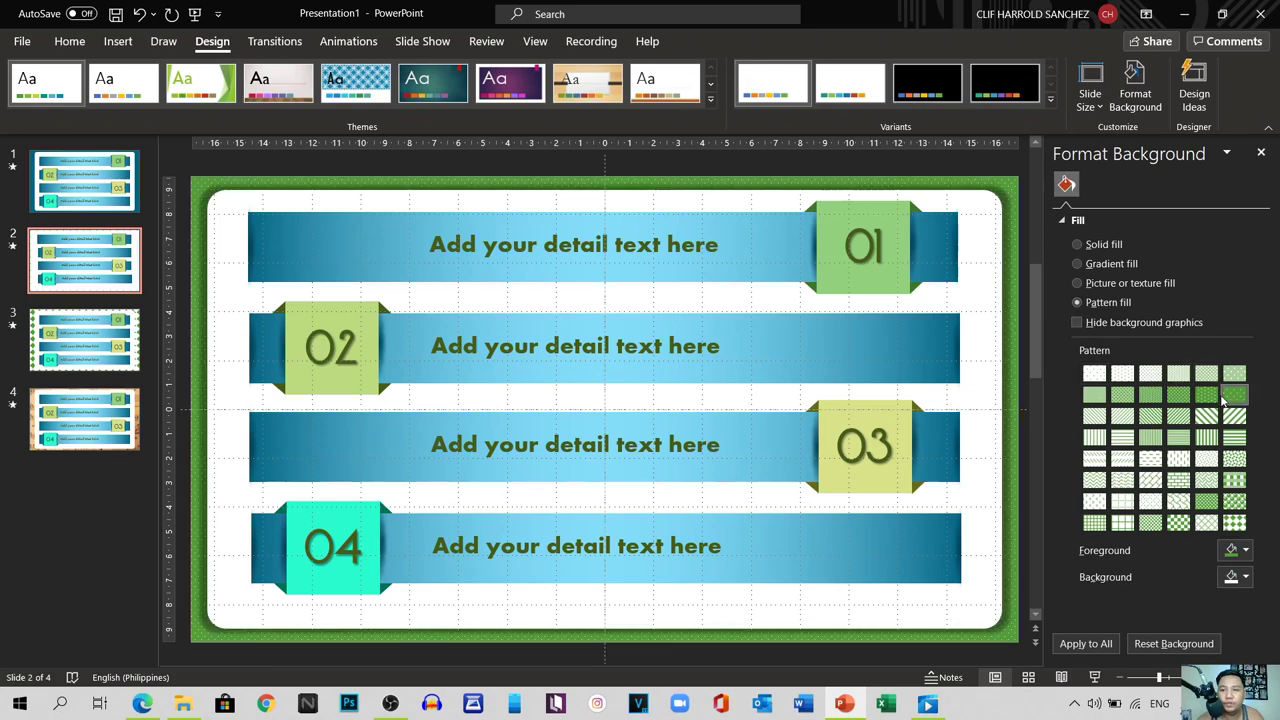
{"action": "left_click", "coordinate": [1122, 396]}
{"action": "left_click", "coordinate": [1094, 396]}
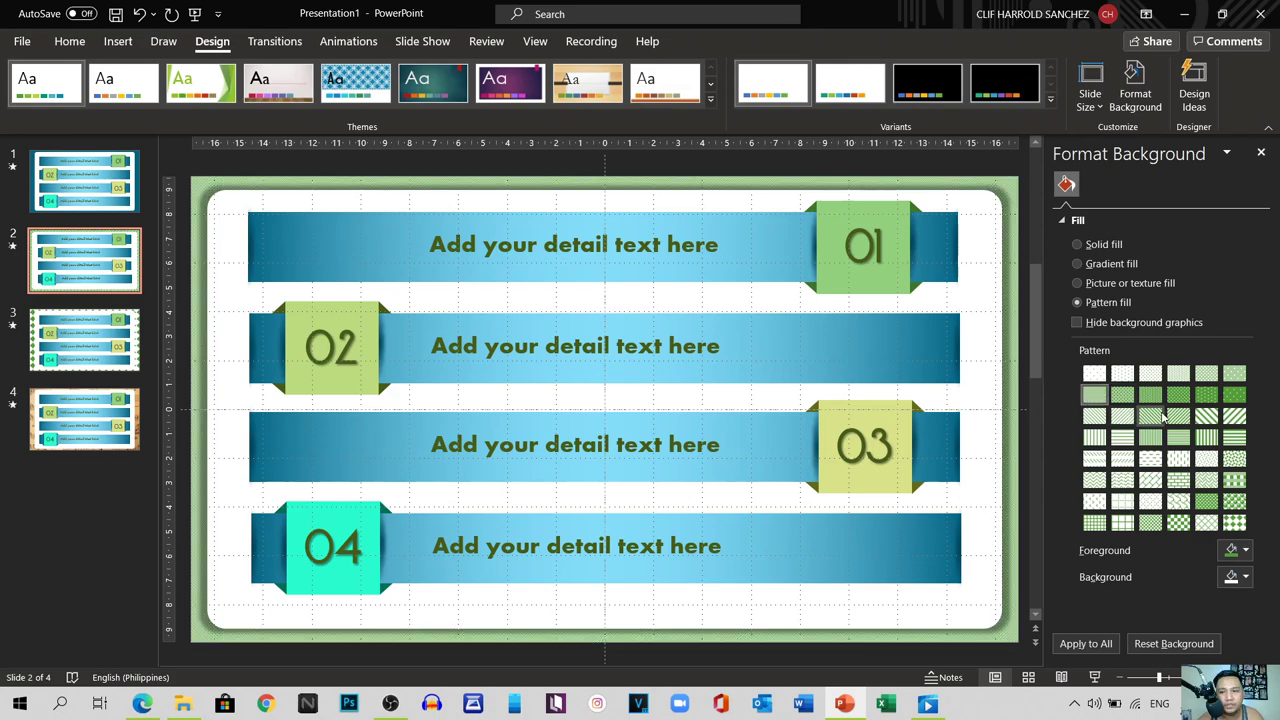
{"action": "left_click", "coordinate": [1150, 396]}
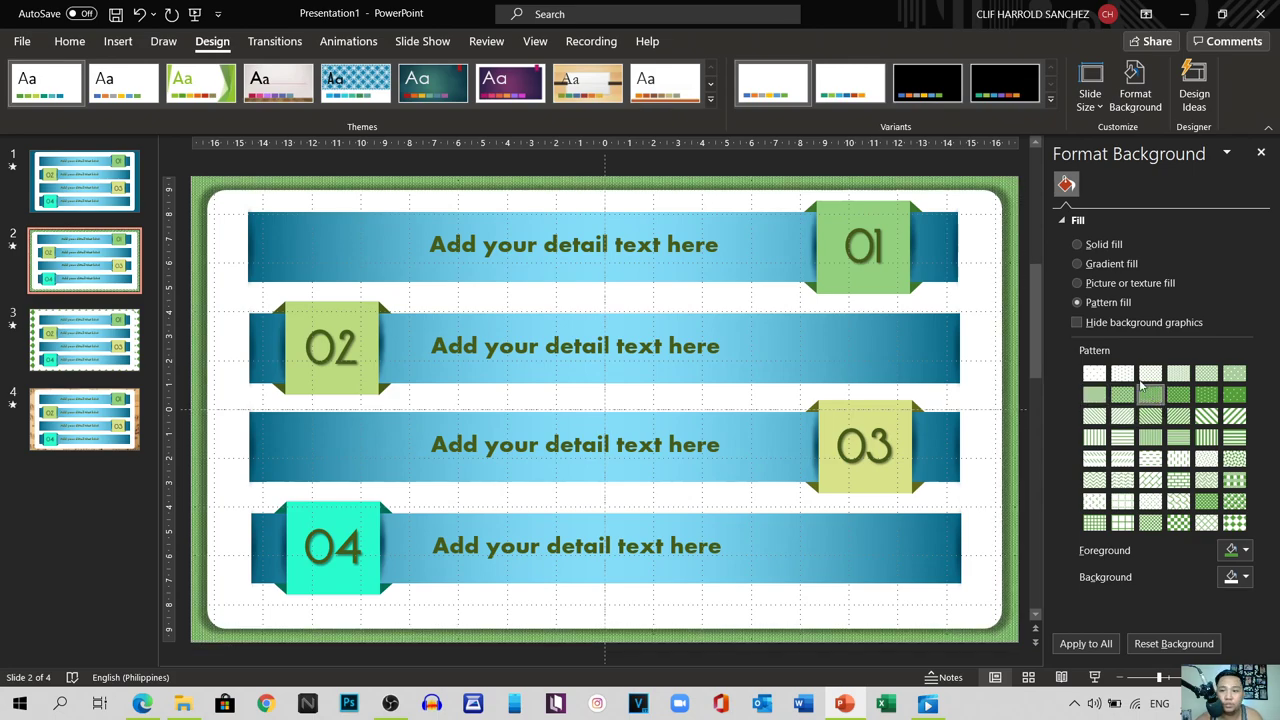
{"action": "left_click", "coordinate": [1206, 500]}
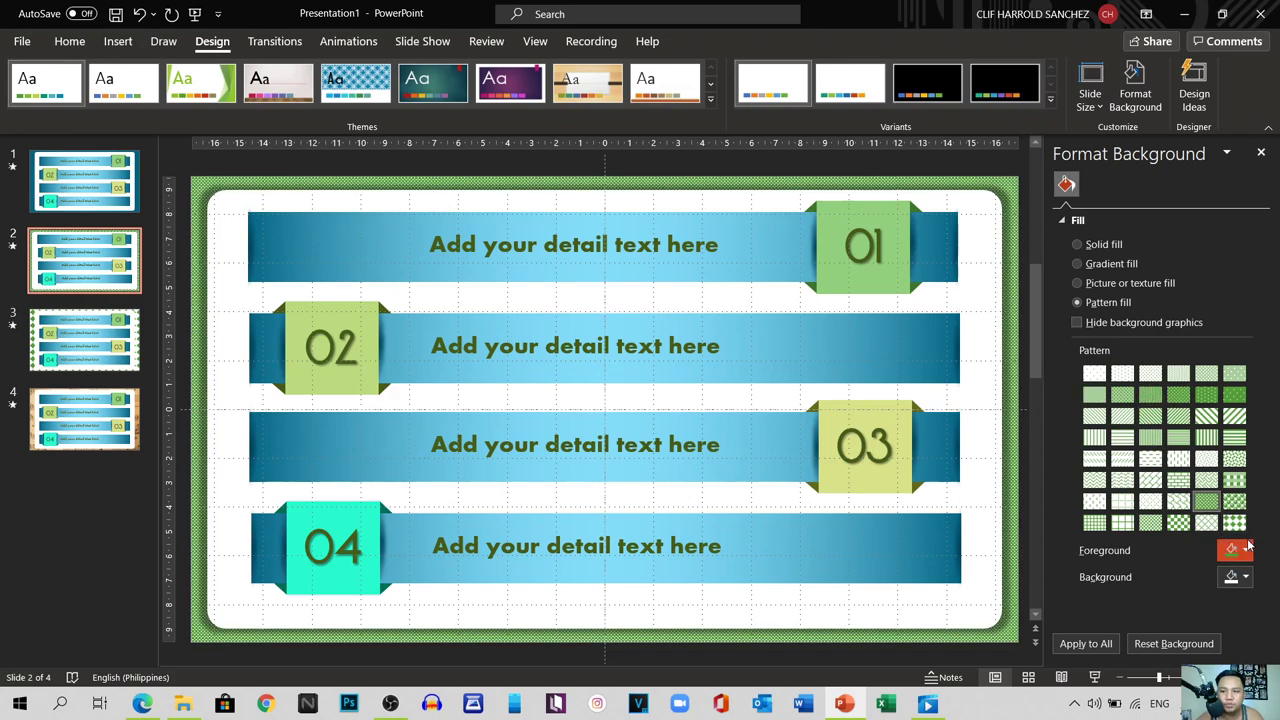
Step: Set the background pattern's foreground colour to light blue and close the pane
{"action": "left_click", "coordinate": [1245, 549]}
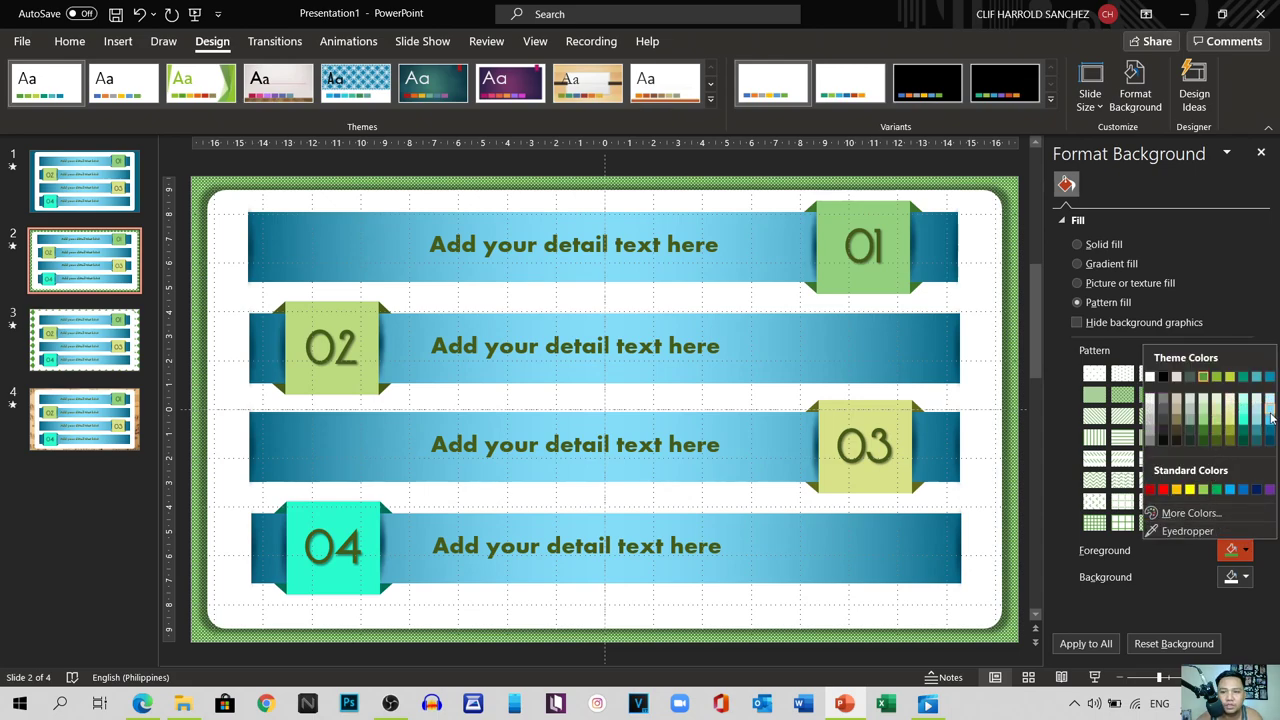
{"action": "left_click", "coordinate": [1270, 402]}
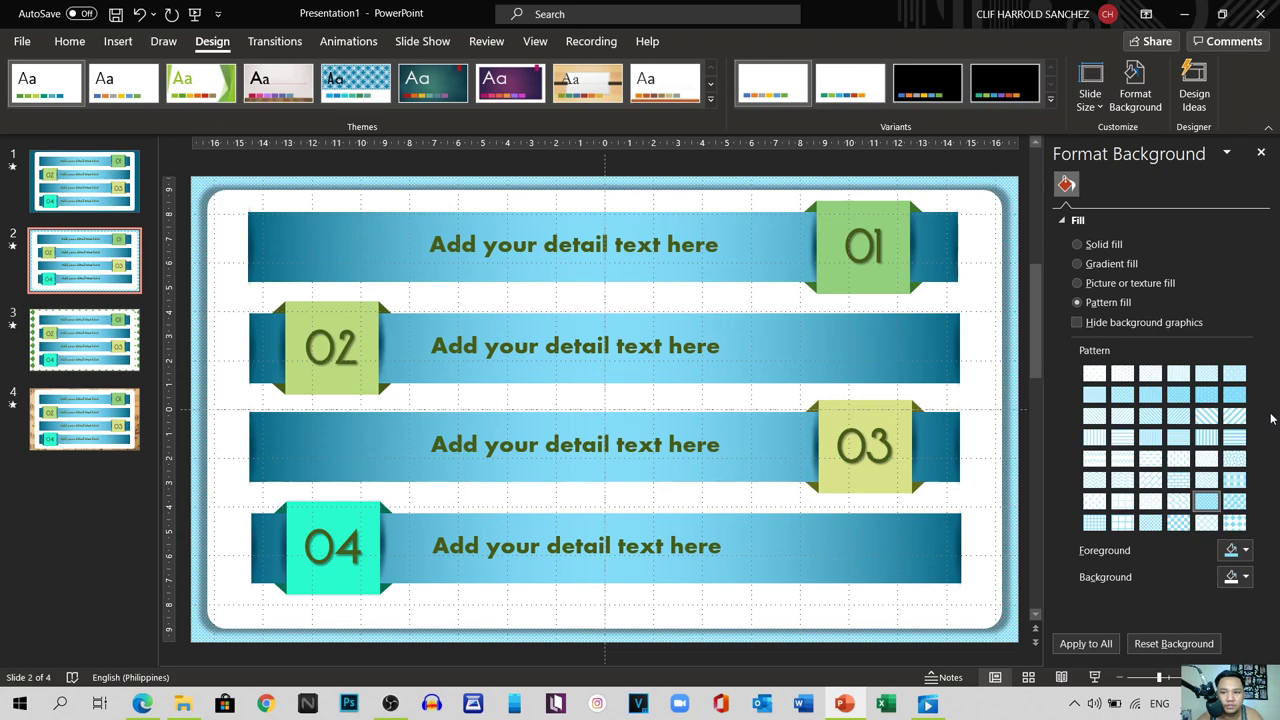
{"action": "left_click", "coordinate": [1261, 152]}
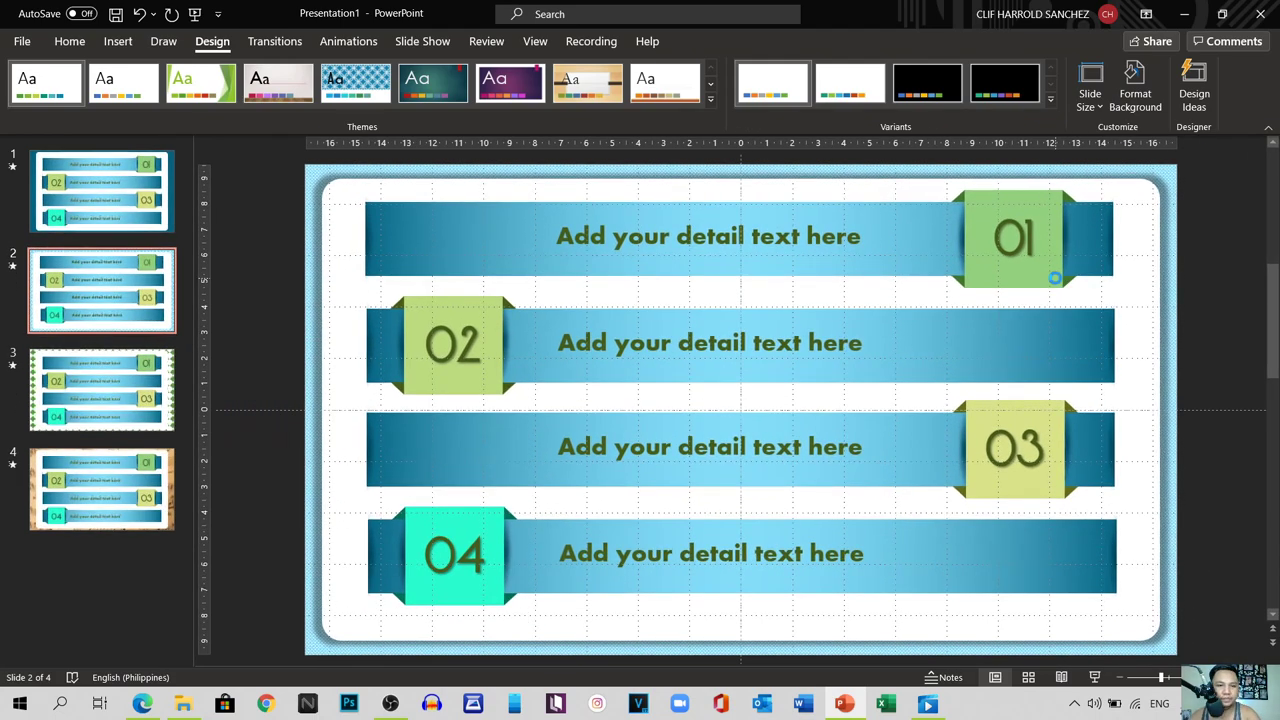
Step: Run slide 2 as a slideshow, revealing boxes 01 through 04 with their detail text
{"action": "key", "text": "shift+F5"}
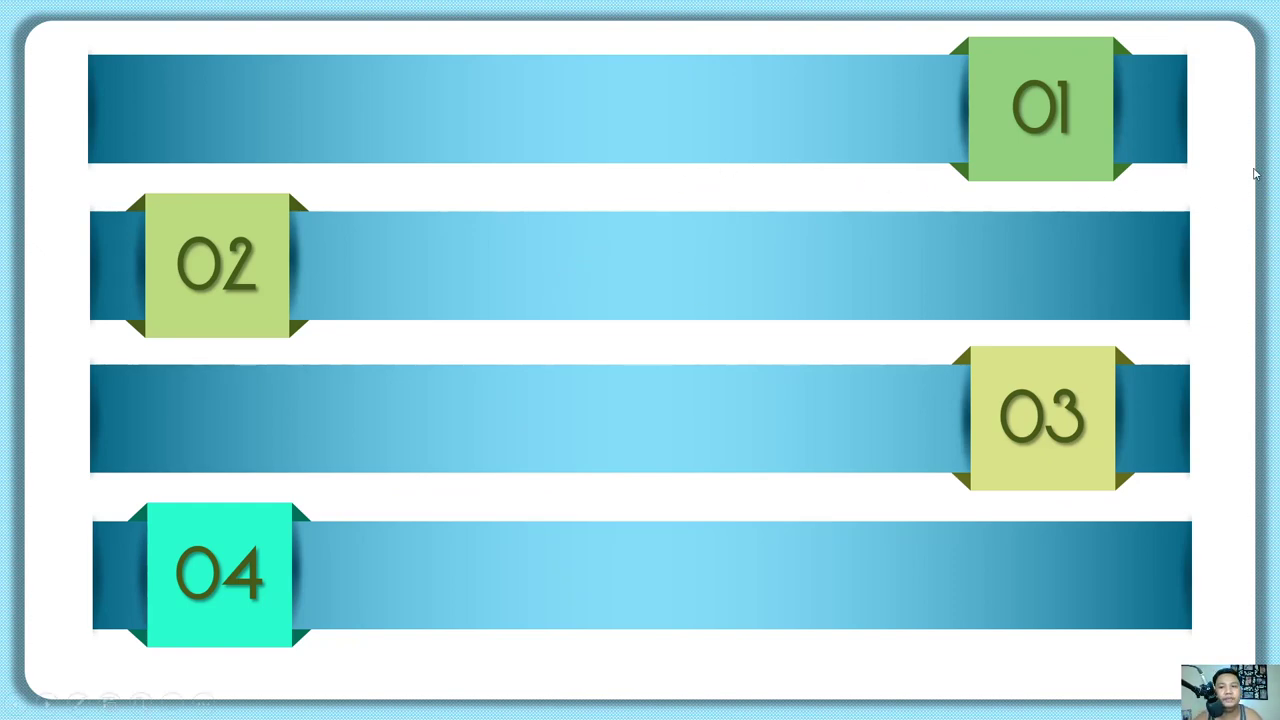
{"action": "left_click", "coordinate": [1277, 150]}
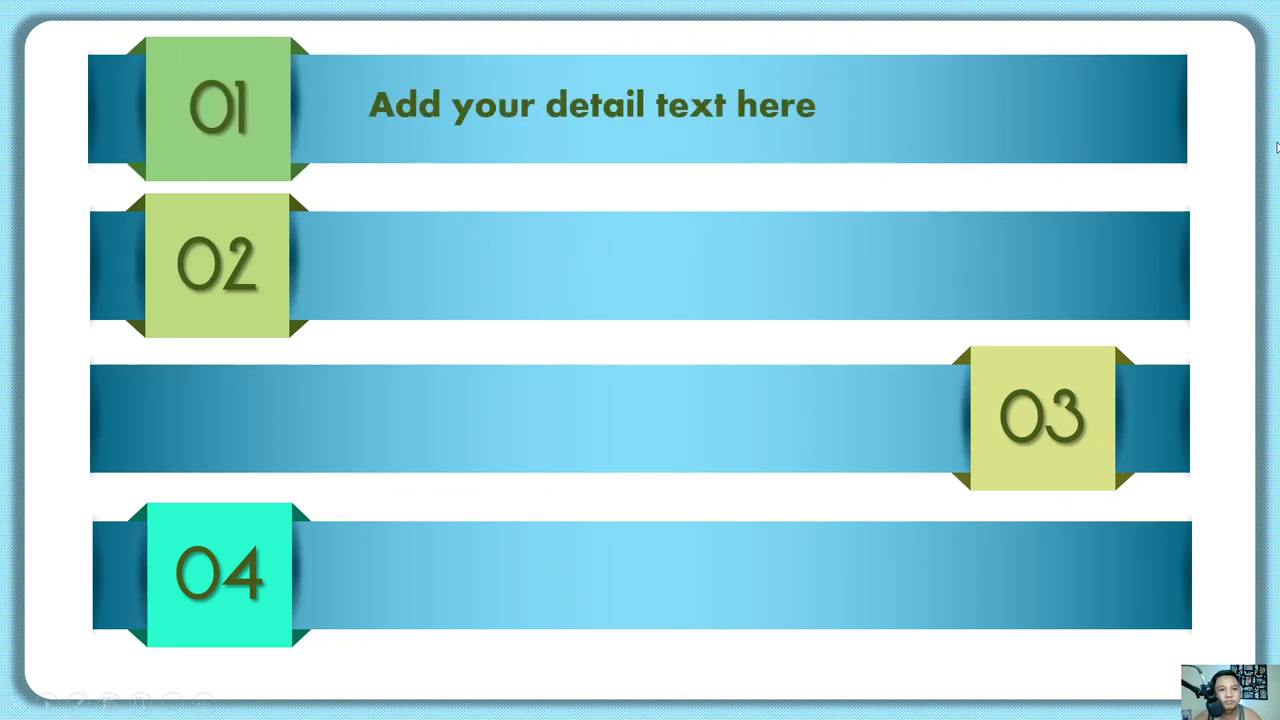
{"action": "left_click", "coordinate": [1277, 149]}
{"action": "left_click", "coordinate": [1277, 148]}
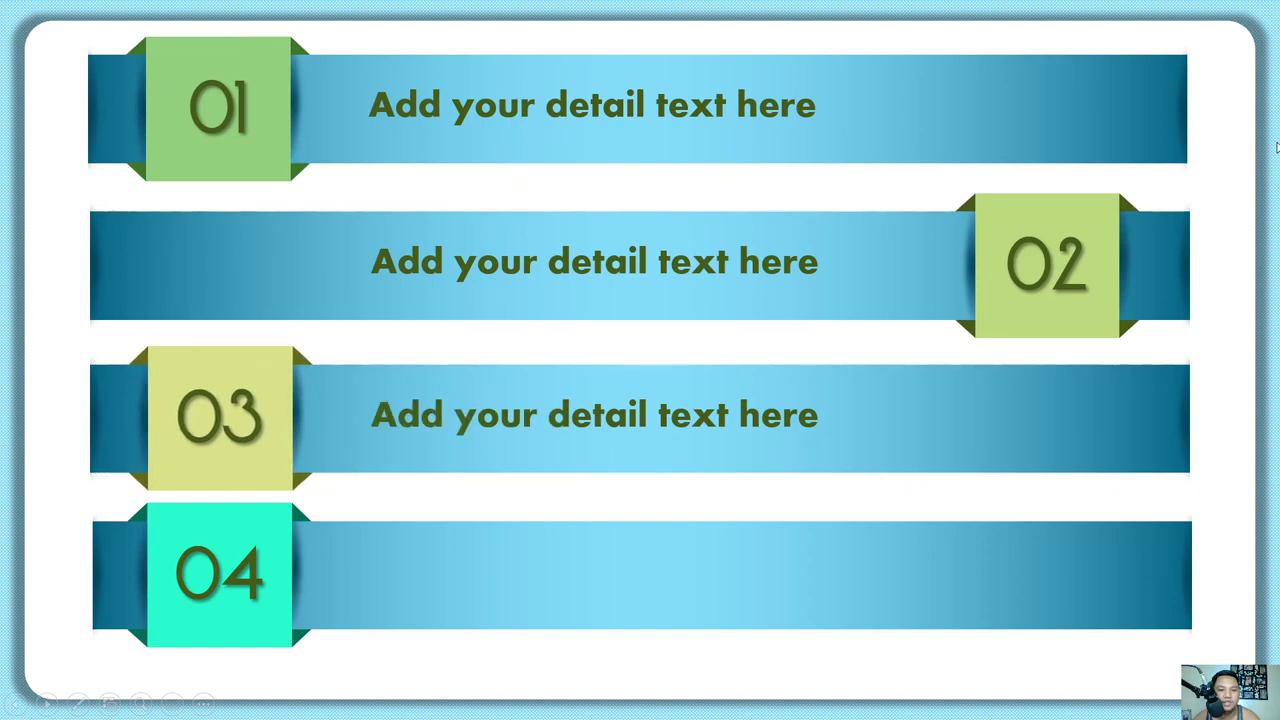
{"action": "left_click", "coordinate": [1277, 148]}
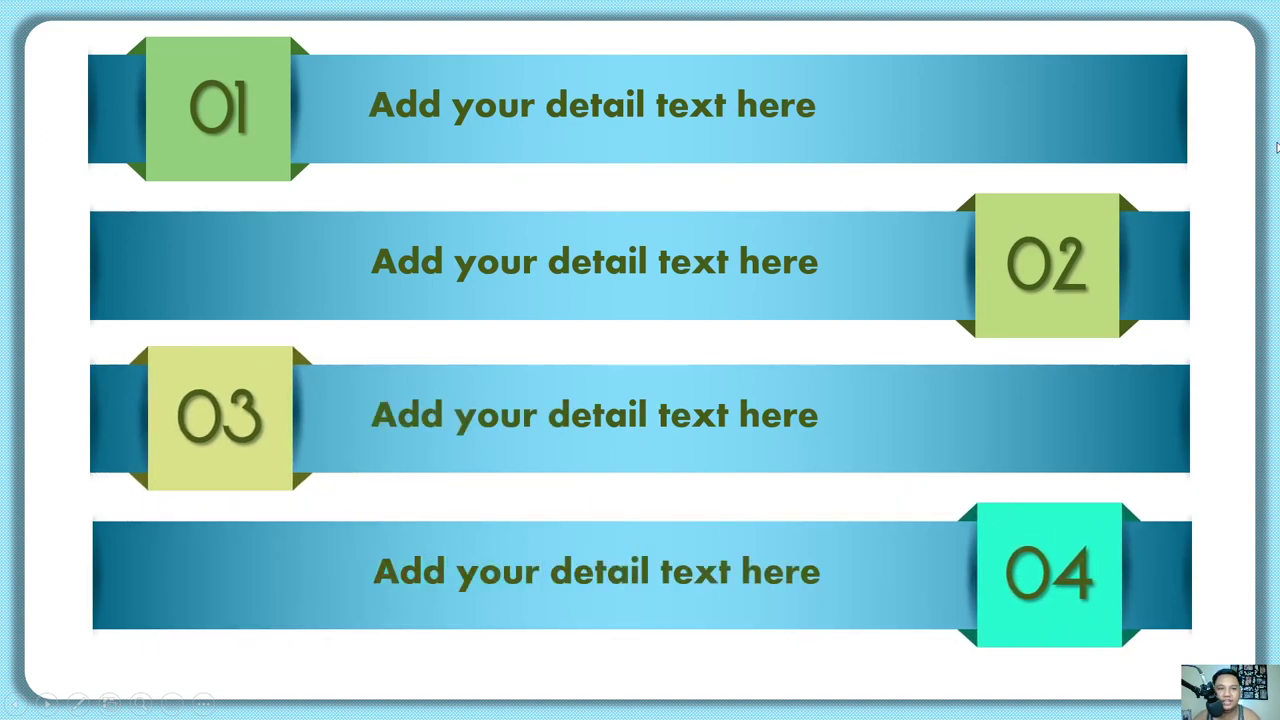